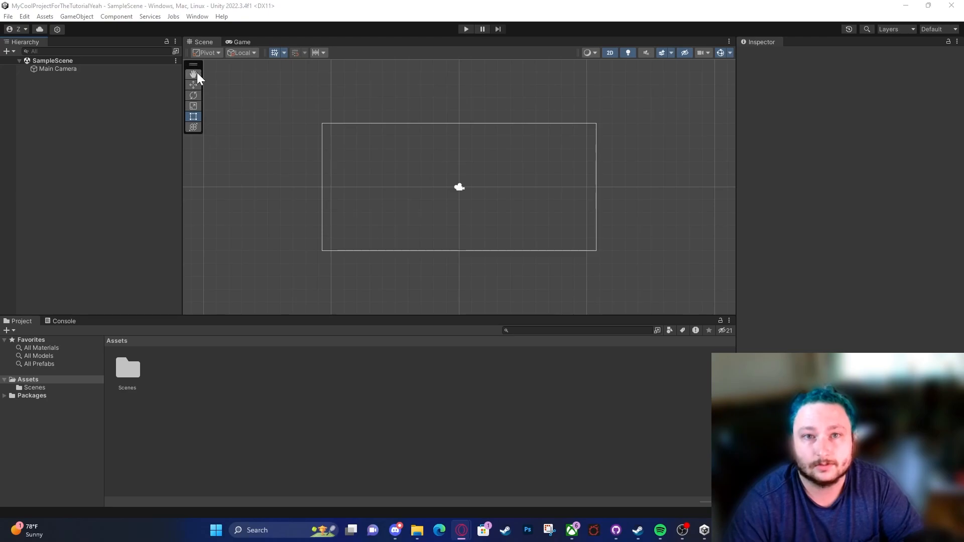
# Step: Apply the Default window layout to the editor
pyautogui.click(193, 17)
pyautogui.moveTo(236, 70)
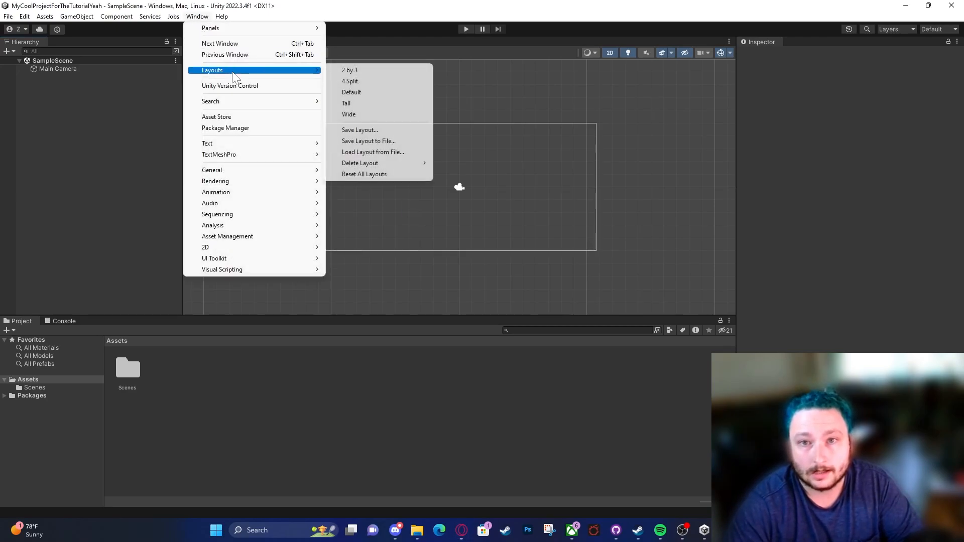
pyautogui.click(377, 94)
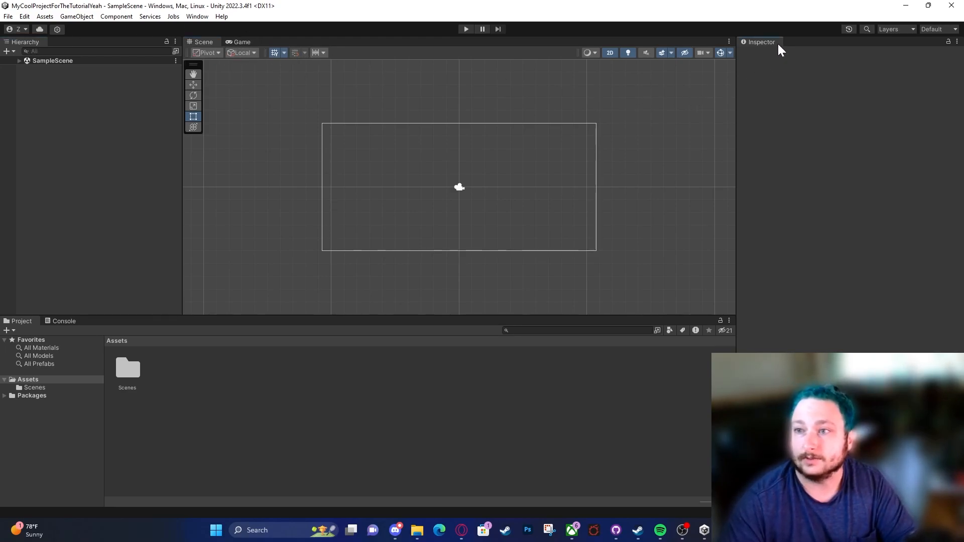
# Step: Look over the Project, Inspector, Hierarchy and Scene panels, show the Game view, and return to the Scene view
pyautogui.click(26, 324)
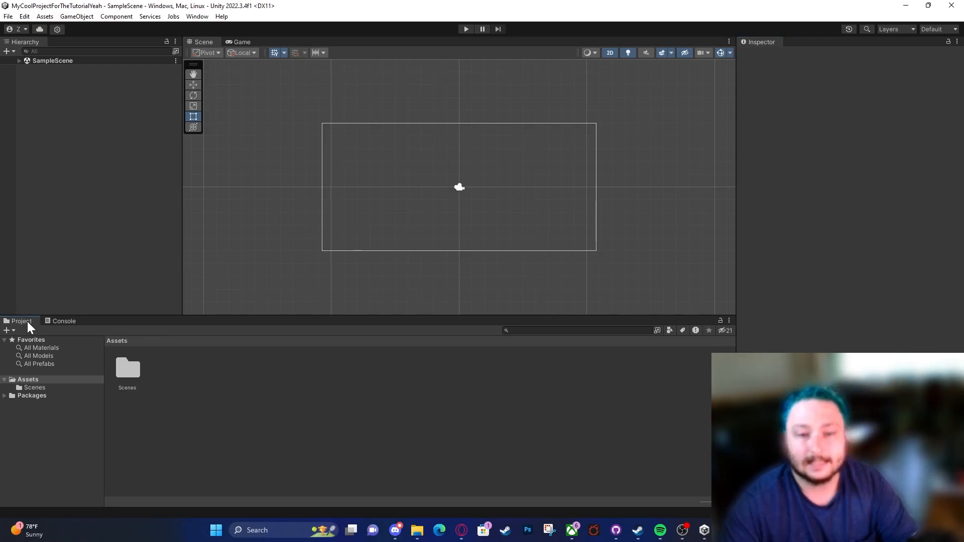
pyautogui.click(751, 45)
pyautogui.click(24, 45)
pyautogui.click(197, 43)
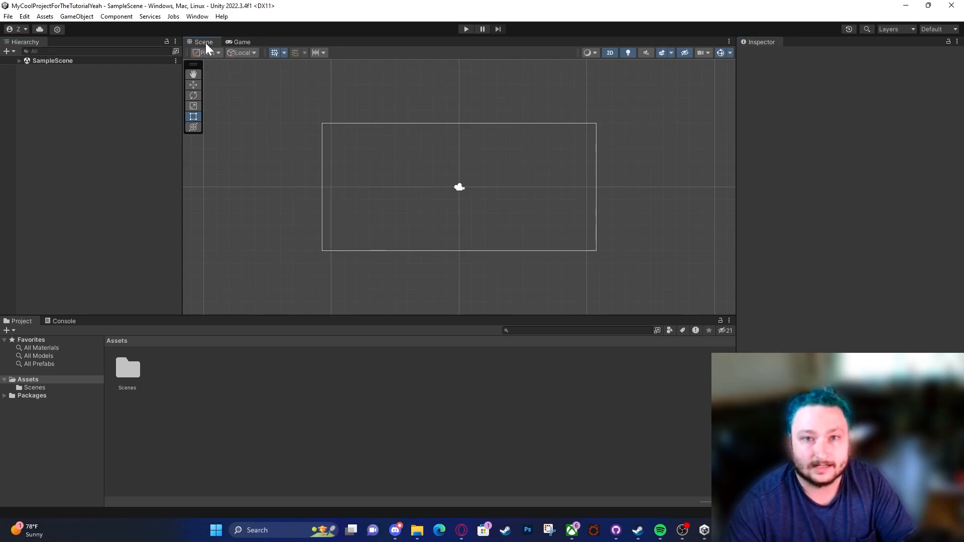
pyautogui.click(241, 44)
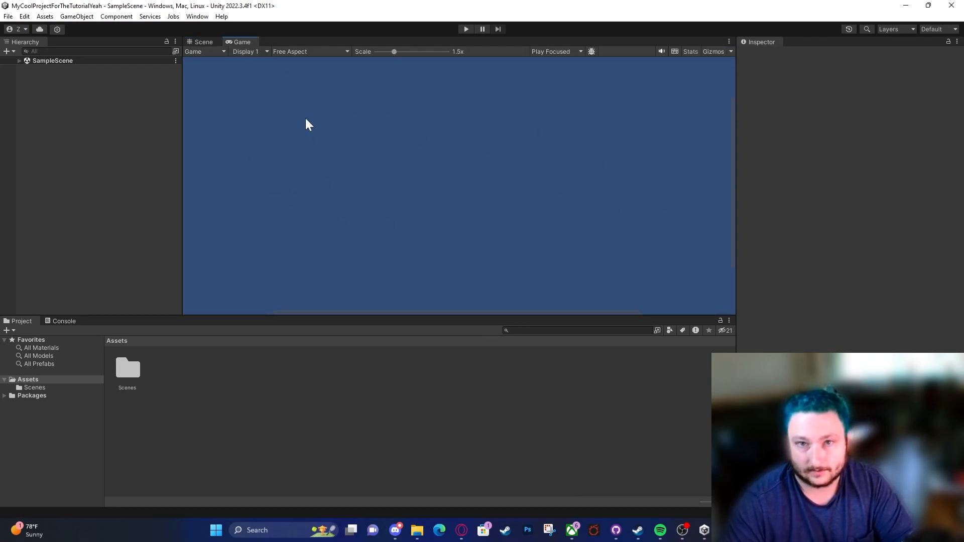
pyautogui.click(201, 42)
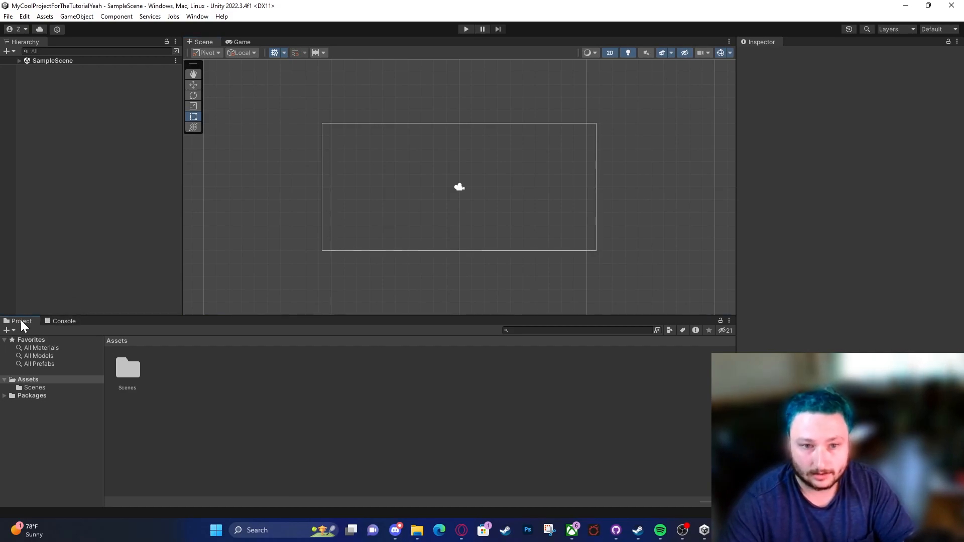
# Step: Try docking the Project panel beside the Scene view, at the far left and under the Hierarchy, then regroup it with the Console
pyautogui.moveTo(22, 322); pyautogui.dragTo(245, 200)
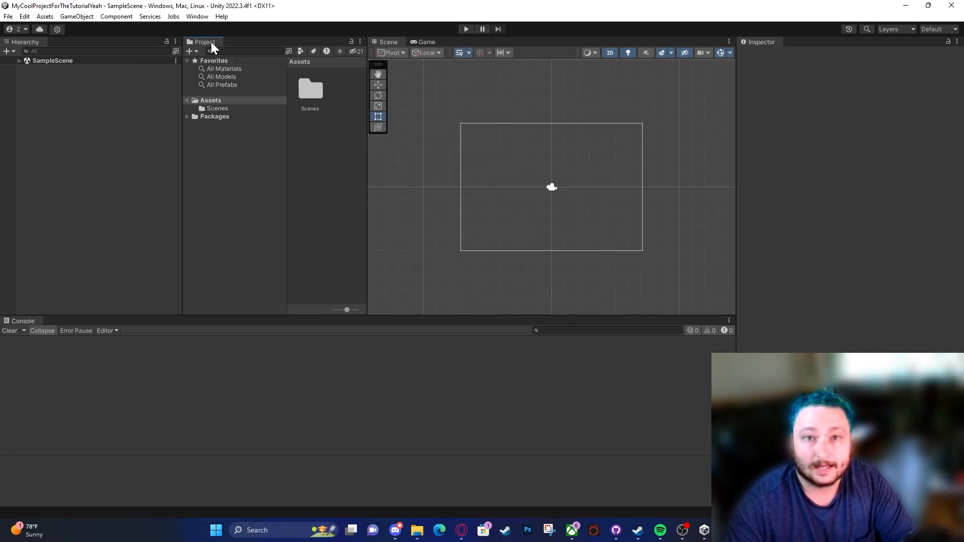
pyautogui.moveTo(206, 43); pyautogui.dragTo(10, 318)
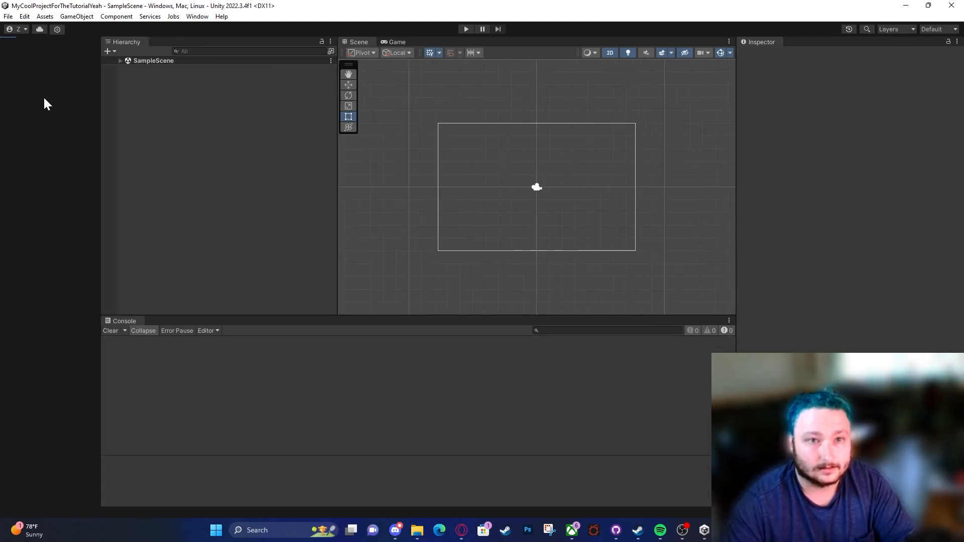
pyautogui.moveTo(16, 43); pyautogui.dragTo(112, 321)
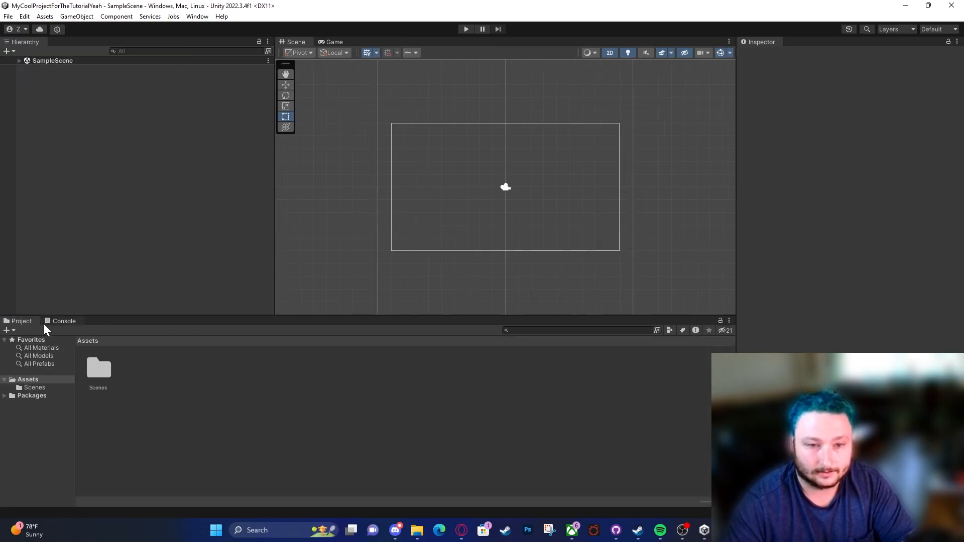
pyautogui.moveTo(17, 328); pyautogui.dragTo(137, 258)
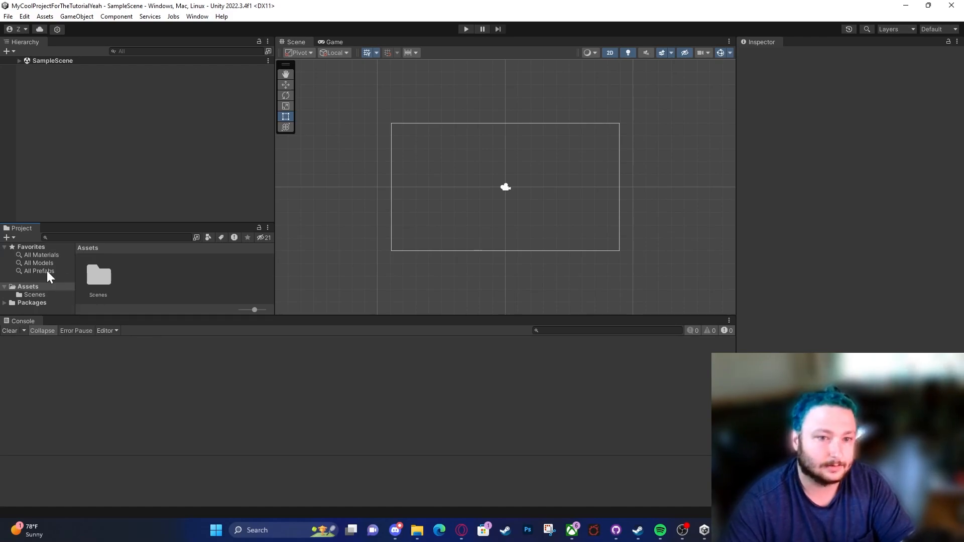
pyautogui.moveTo(26, 228); pyautogui.dragTo(129, 317)
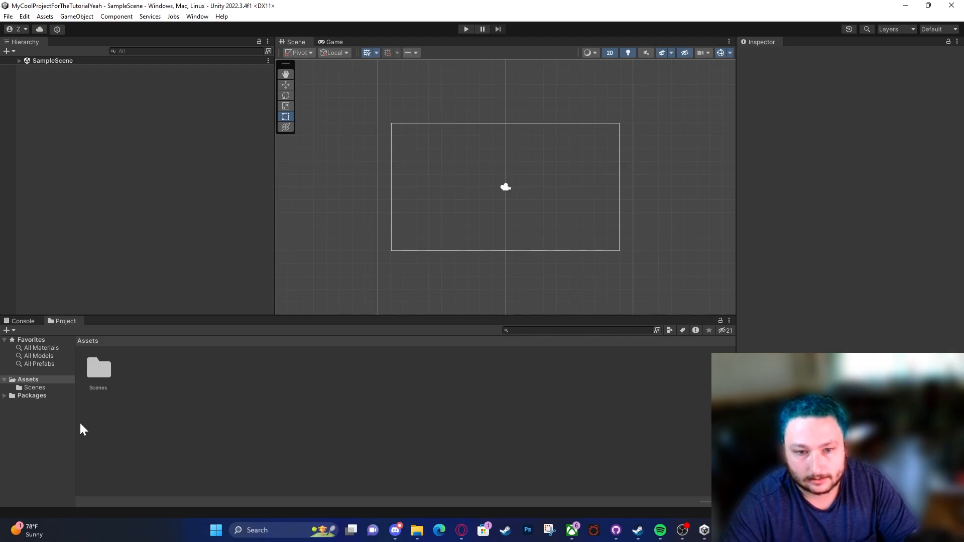
# Step: Resize the panels so the Project folder tree, Hierarchy and Inspector are narrow and the Scene view is wide above a taller Project panel
pyautogui.moveTo(75, 423)
pyautogui.mouseDown()
pyautogui.moveTo(151, 415)
pyautogui.moveTo(338, 422)
pyautogui.moveTo(60, 417)
pyautogui.mouseUp()
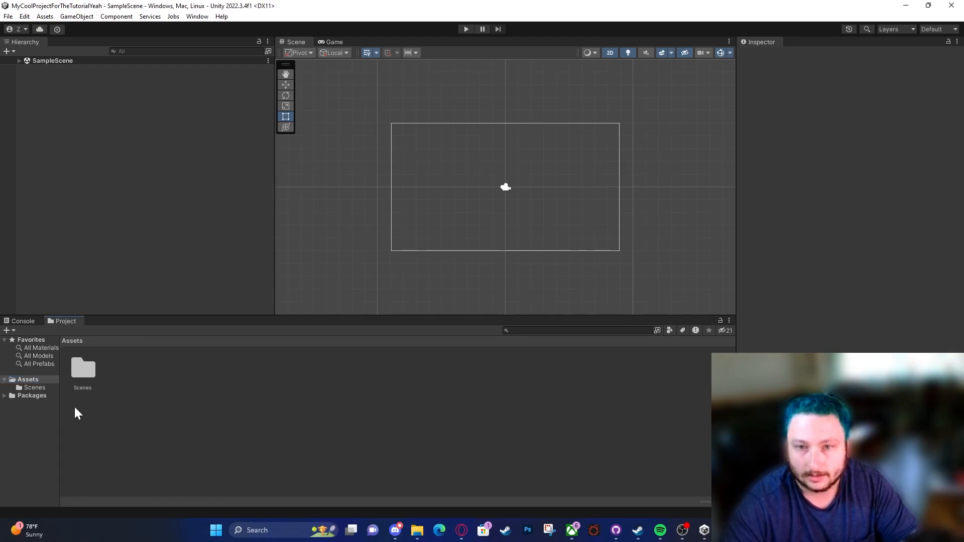
pyautogui.moveTo(271, 230); pyautogui.dragTo(170, 216)
pyautogui.moveTo(370, 317); pyautogui.dragTo(353, 391)
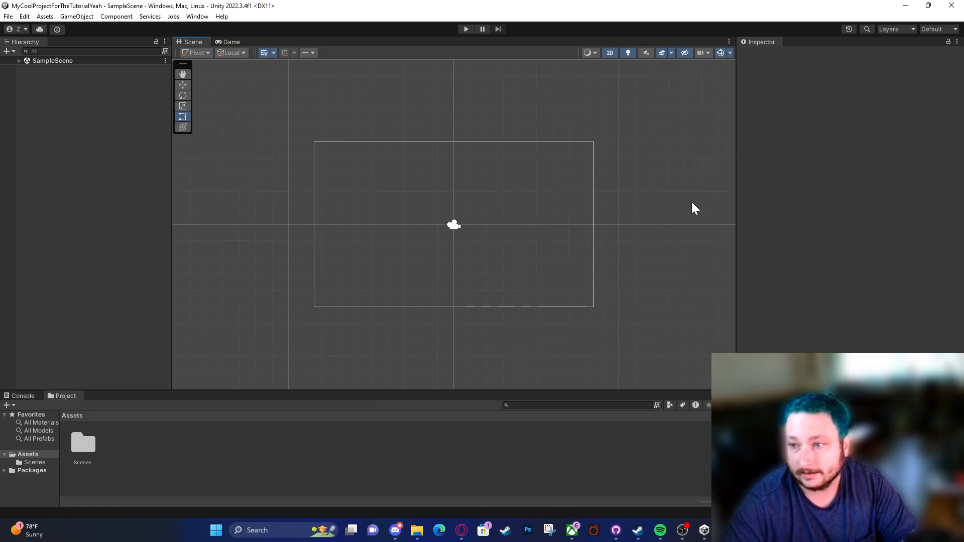
pyautogui.moveTo(736, 210); pyautogui.dragTo(686, 208)
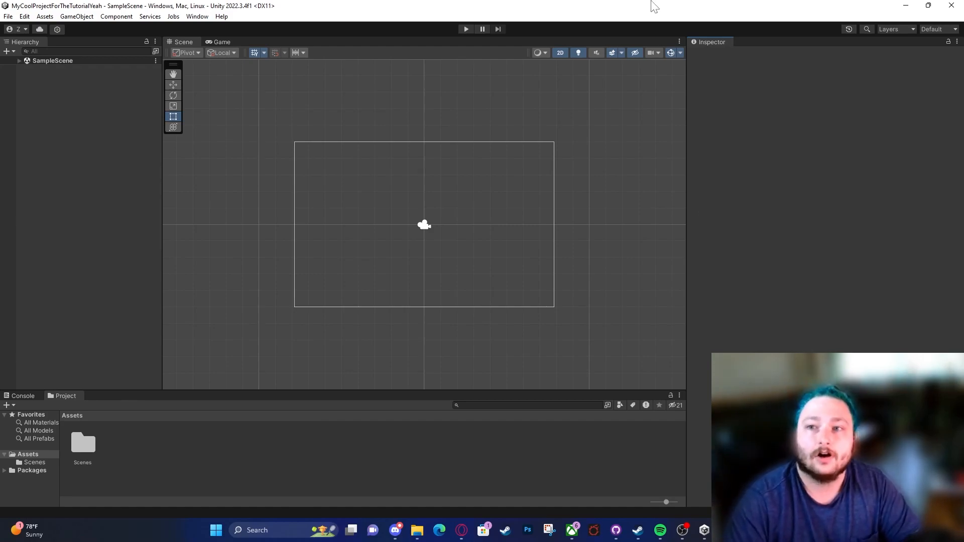
pyautogui.moveTo(686, 211); pyautogui.dragTo(830, 217)
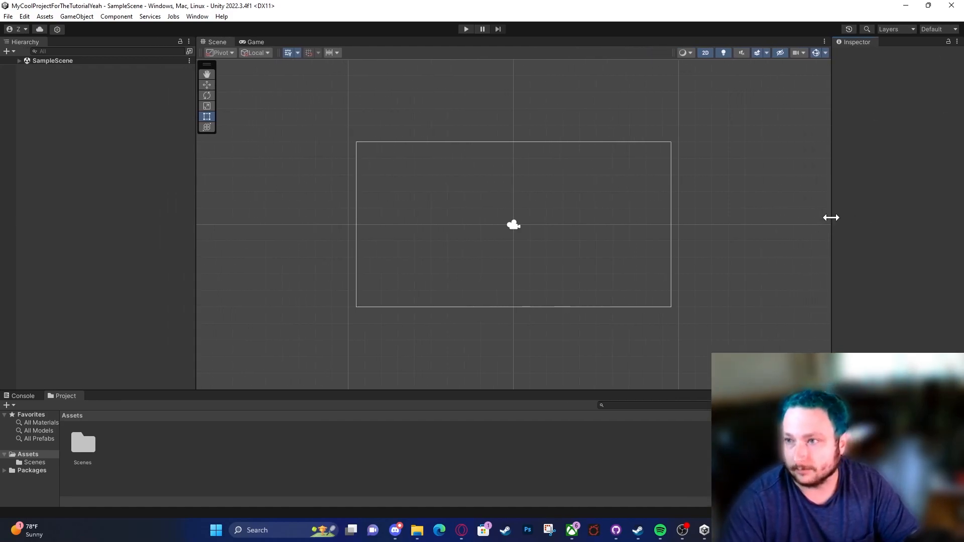
pyautogui.moveTo(195, 234); pyautogui.dragTo(122, 228)
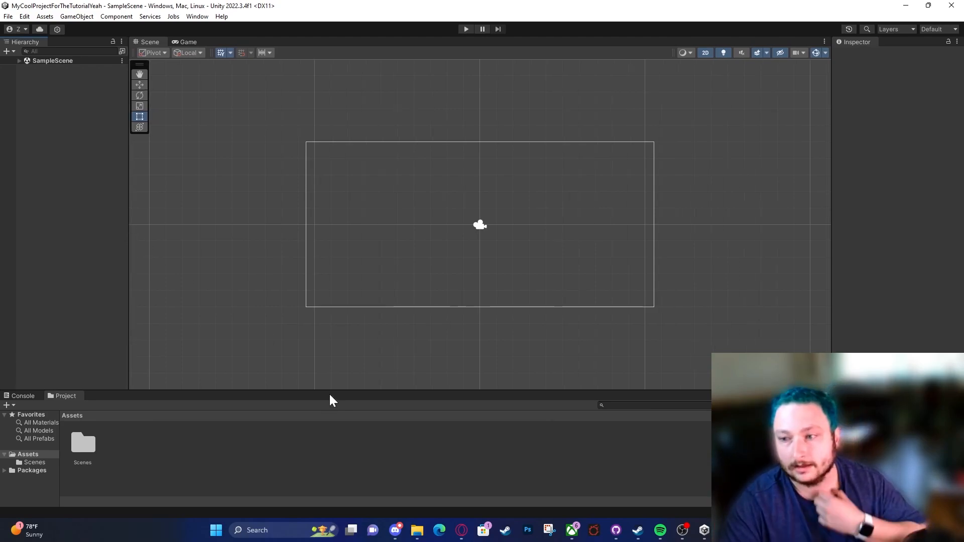
pyautogui.moveTo(294, 390); pyautogui.dragTo(300, 316)
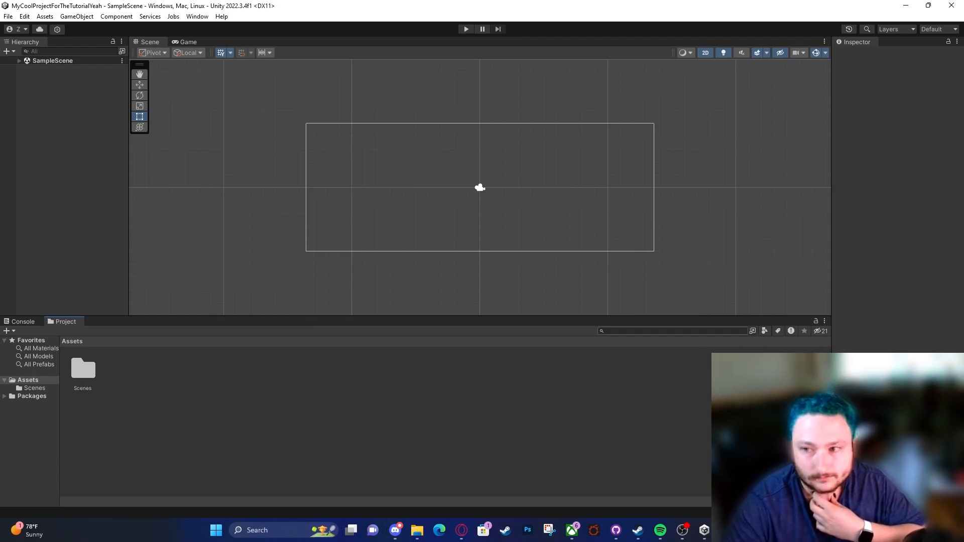
# Step: Show the Console, return to the Project panel, and reorder the tabs so Project comes before Console
pyautogui.click(36, 322)
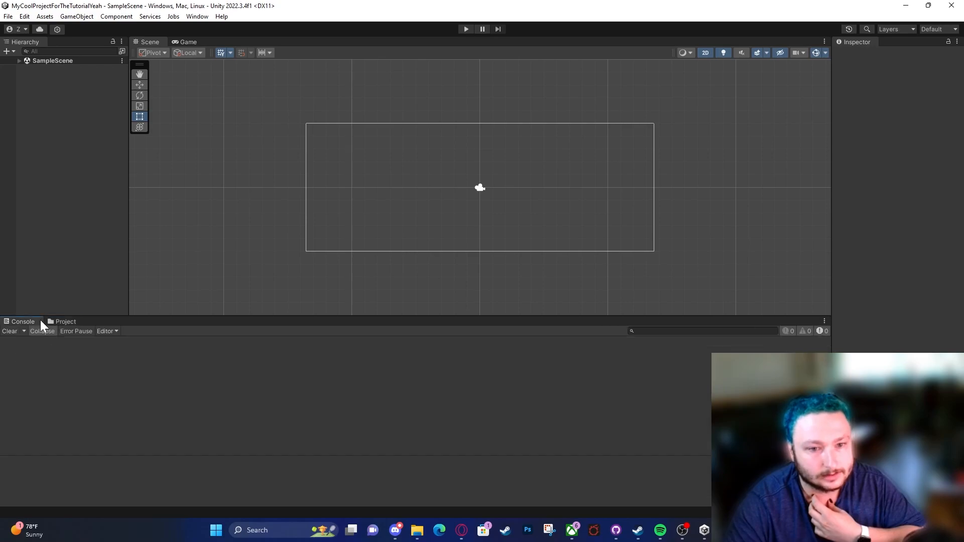
pyautogui.click(61, 321)
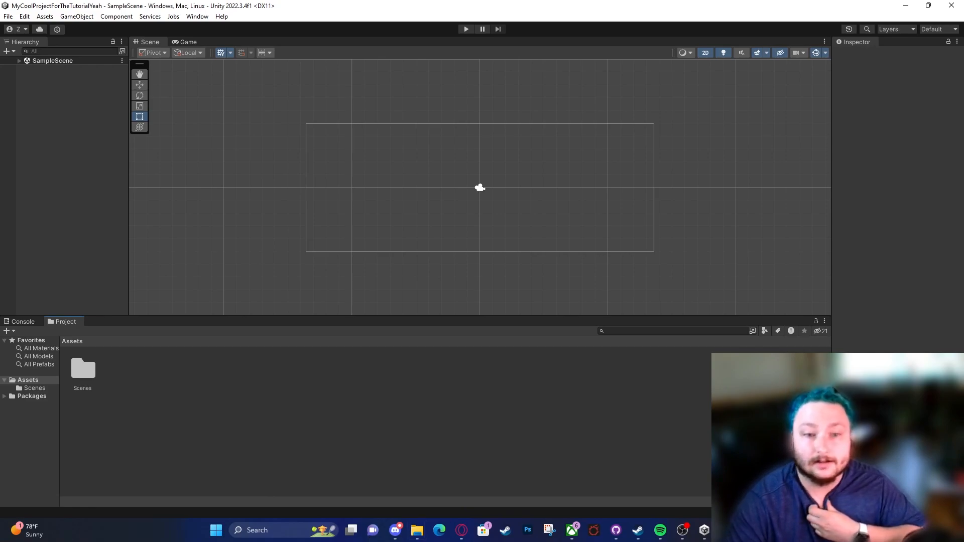
pyautogui.moveTo(66, 321); pyautogui.dragTo(25, 321)
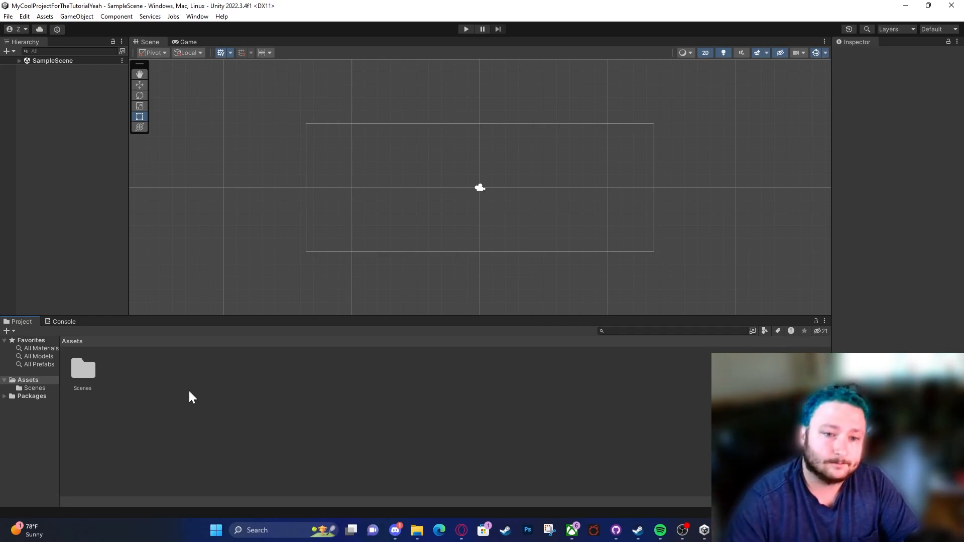
# Step: Reveal the project's Scenes folder in File Explorer and open it there
pyautogui.click(90, 369)
pyautogui.rightClick(91, 372)
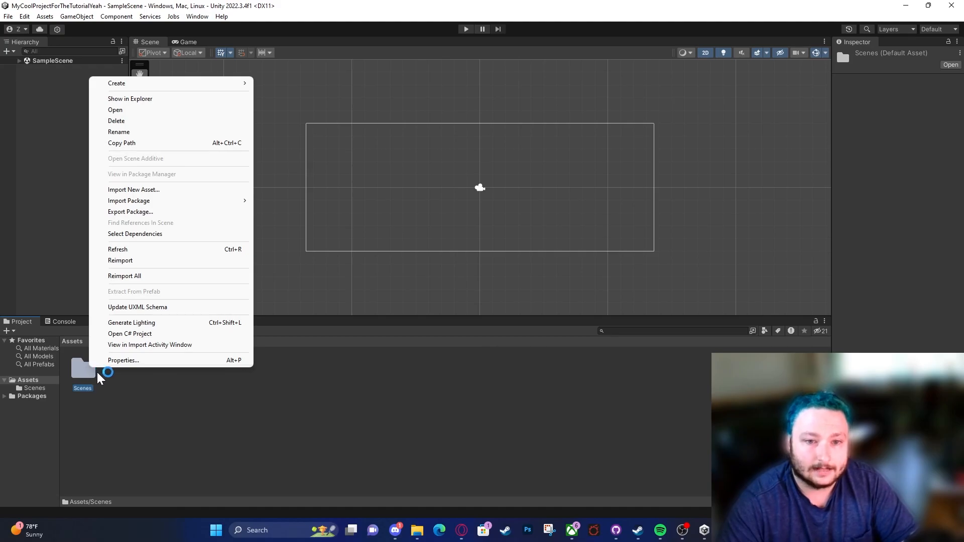
pyautogui.click(167, 100)
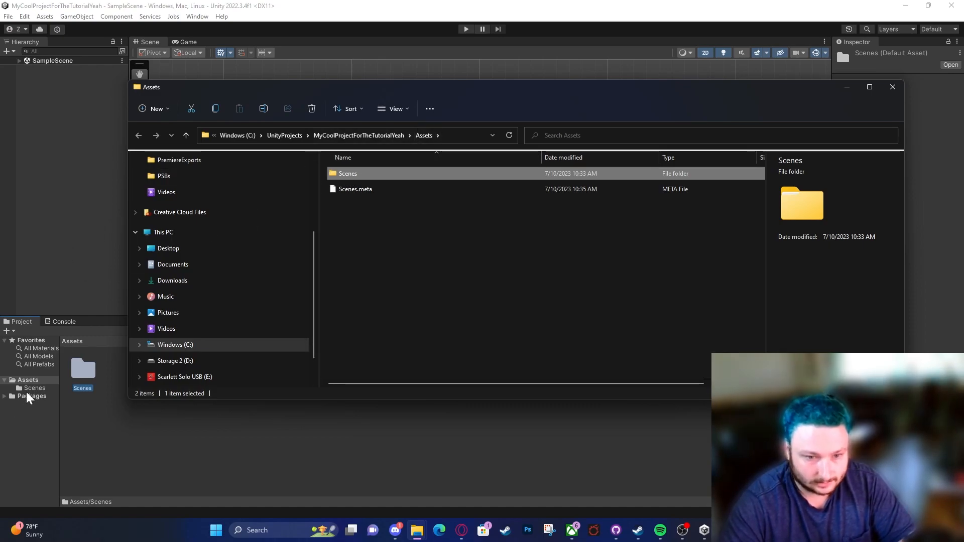
pyautogui.doubleClick(356, 176)
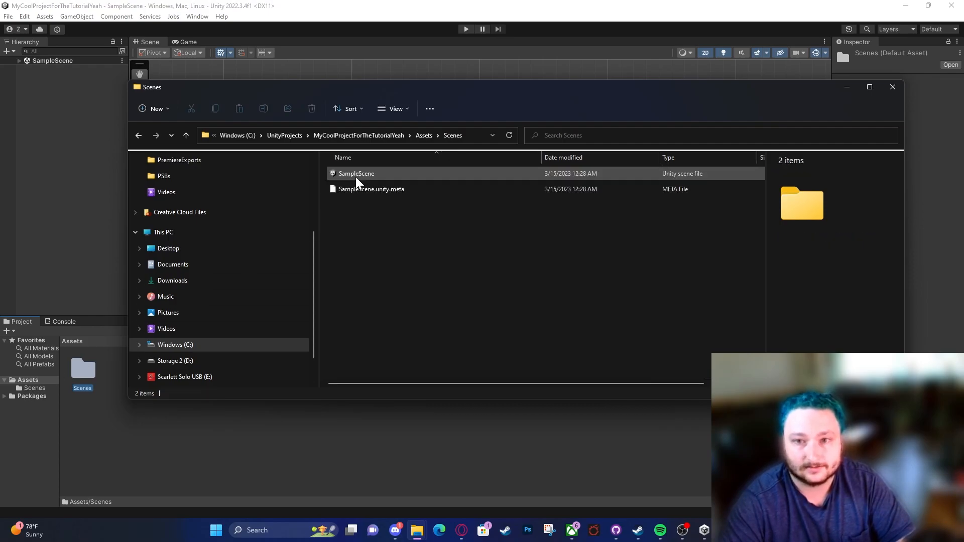
# Step: Open the Scenes folder in Unity's Project panel, then return to File Explorer and select the matching SampleScene file
pyautogui.doubleClick(84, 371)
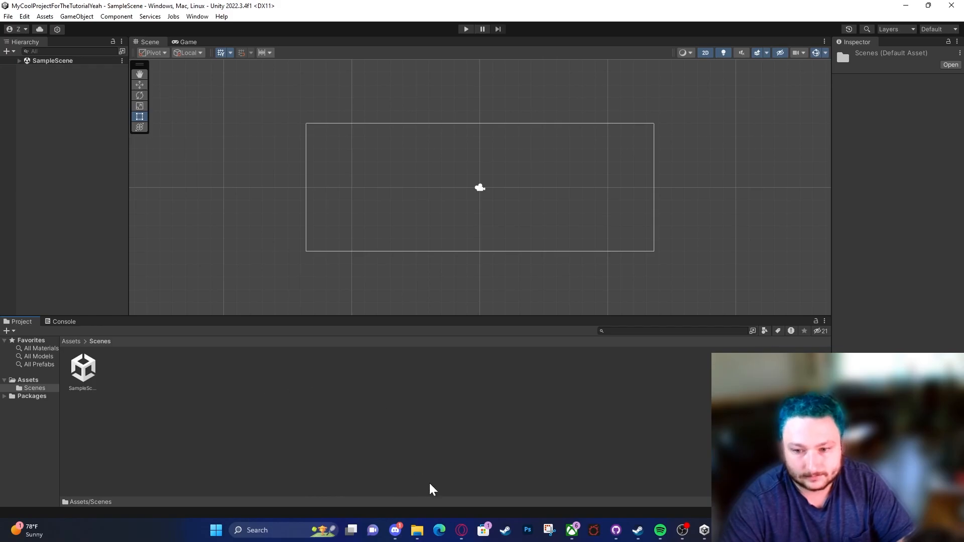
pyautogui.moveTo(417, 530)
pyautogui.click(578, 449)
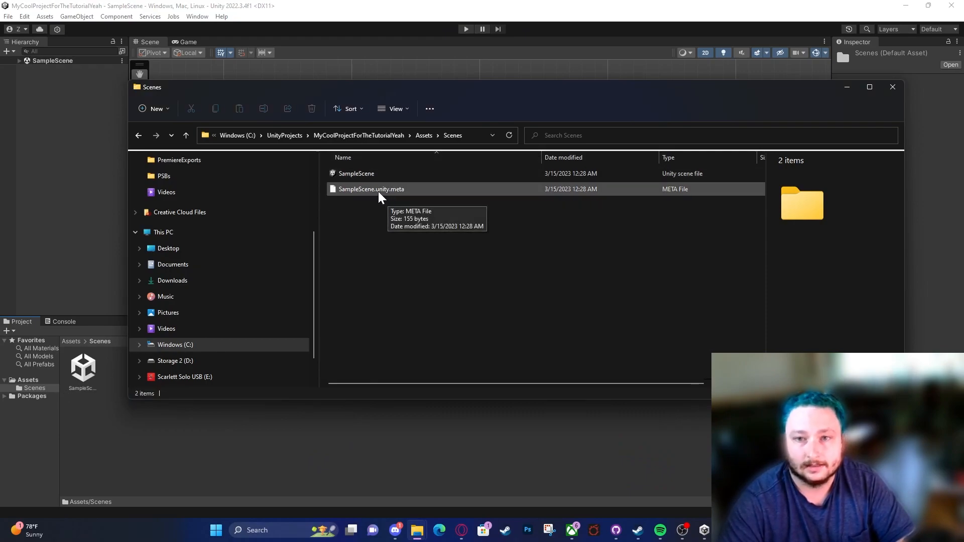
pyautogui.click(358, 176)
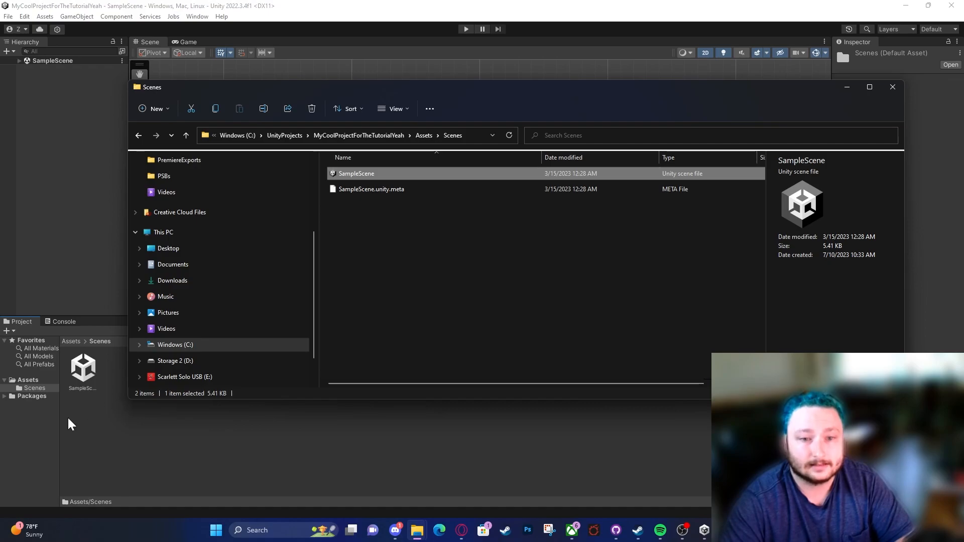
# Step: Return to the Assets folder in Unity, create a 2D Capsule sprite there with its default name, and select it
pyautogui.click(25, 381)
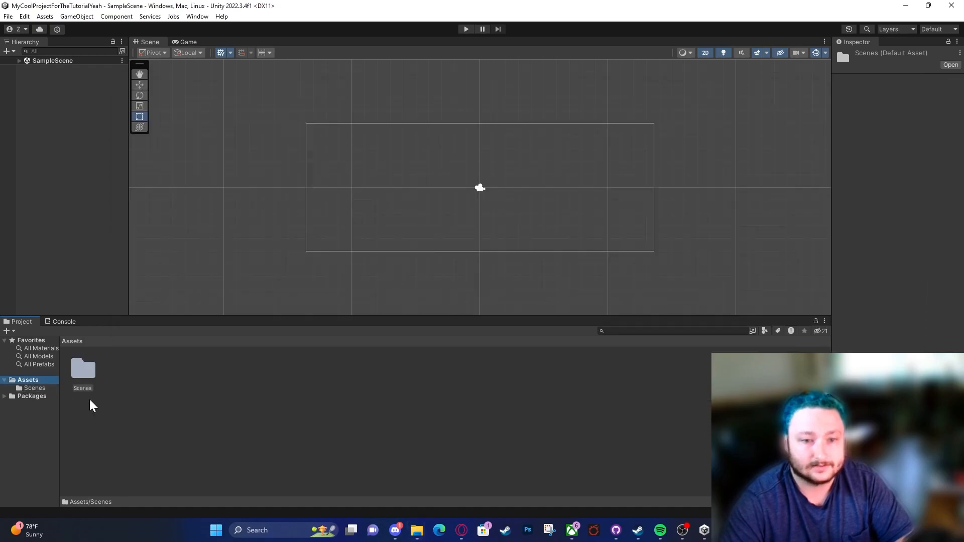
pyautogui.click(124, 404)
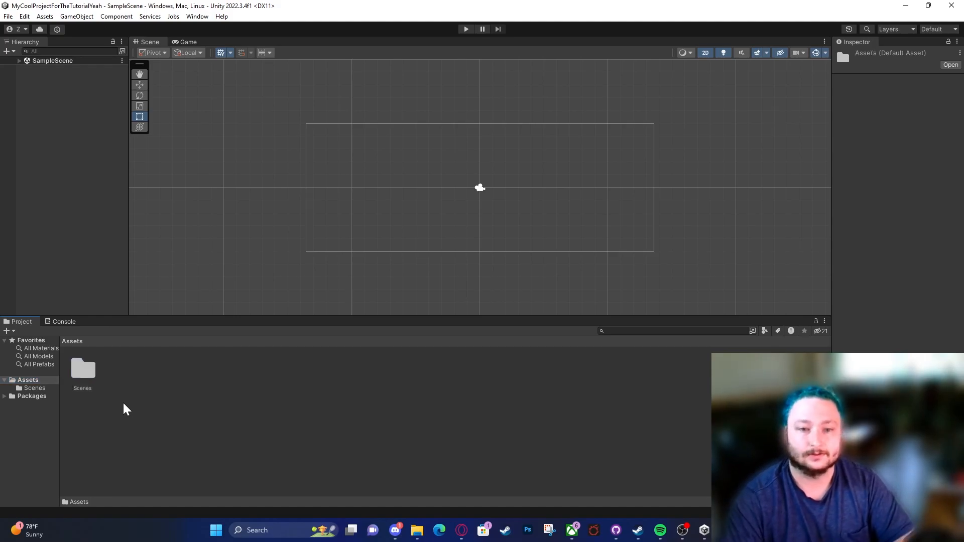
pyautogui.rightClick(124, 404)
pyautogui.moveTo(225, 118)
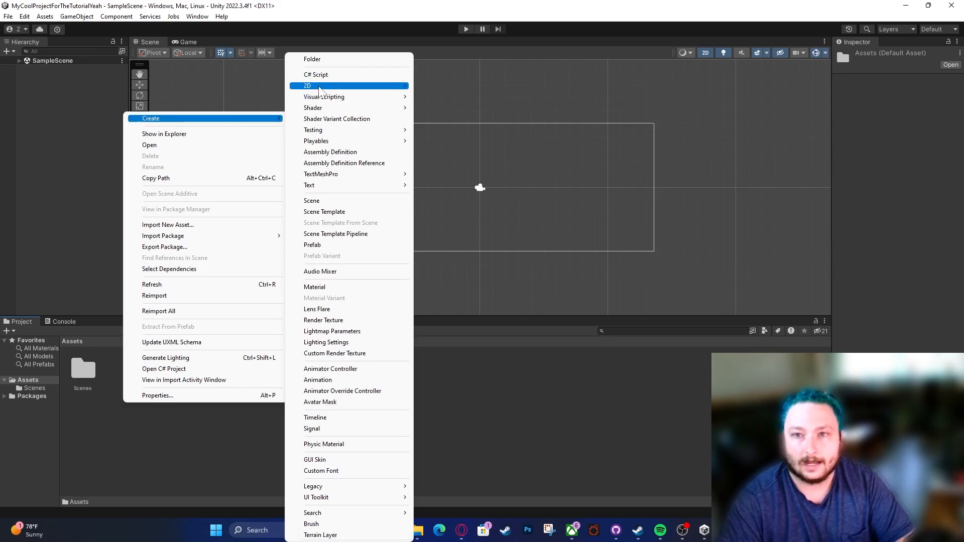
pyautogui.moveTo(346, 85)
pyautogui.moveTo(522, 87)
pyautogui.click(561, 99)
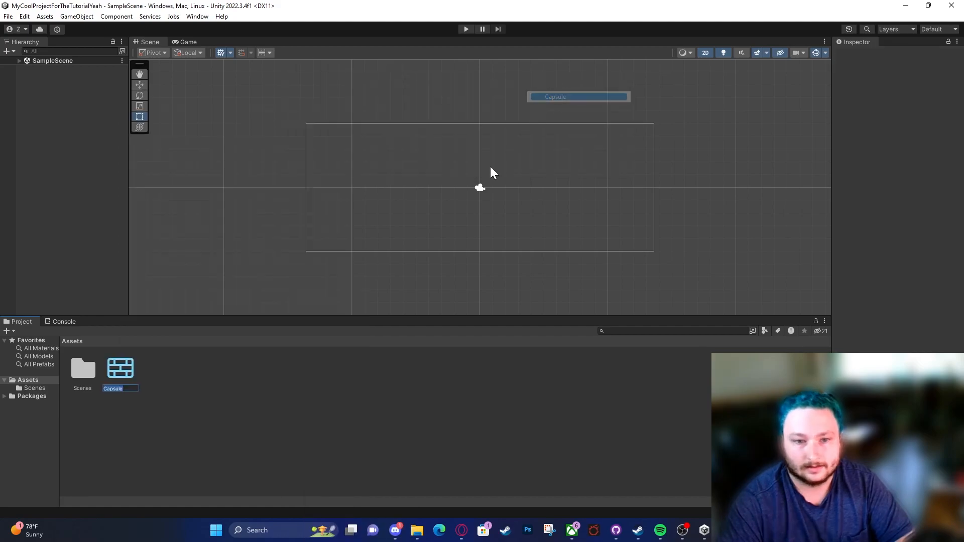
pyautogui.click(235, 430)
pyautogui.click(127, 377)
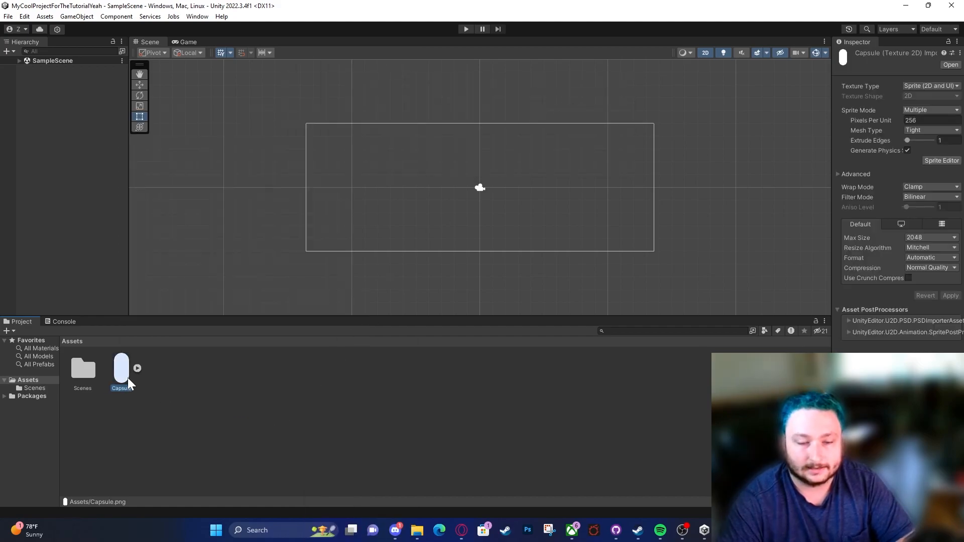
# Step: Reveal the Assets folder in File Explorer, open it and inspect the Capsule PNG file, then return to Unity
pyautogui.click(162, 407)
pyautogui.rightClick(164, 405)
pyautogui.click(230, 139)
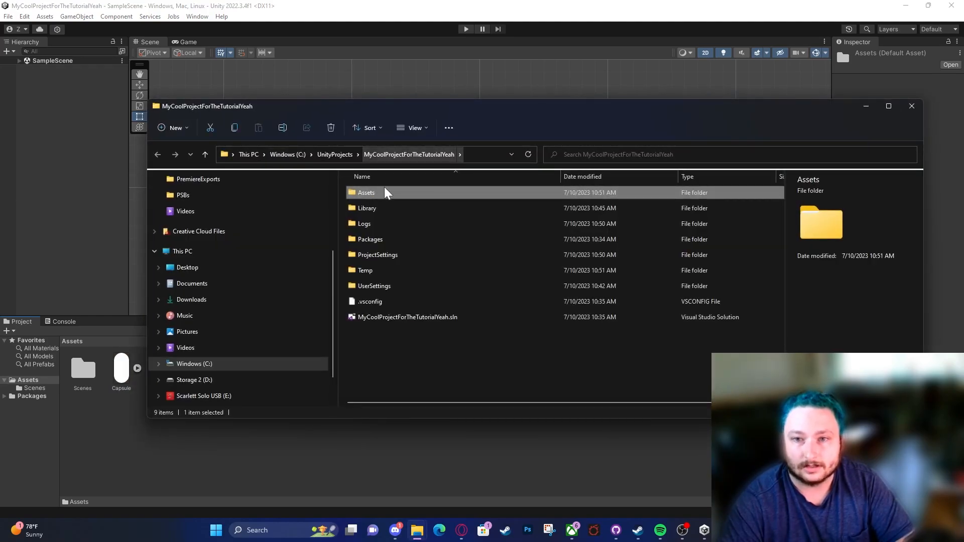
pyautogui.doubleClick(384, 192)
pyautogui.click(401, 209)
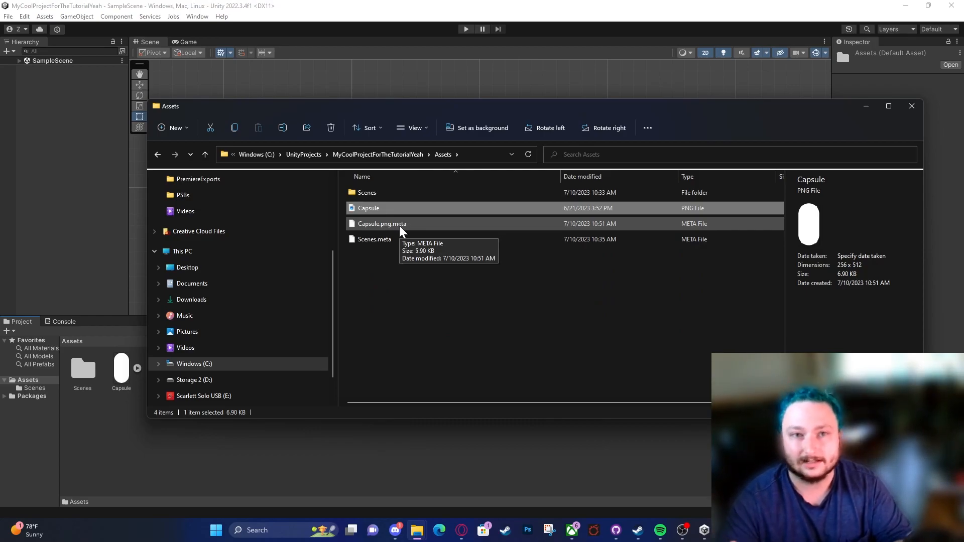
pyautogui.click(98, 452)
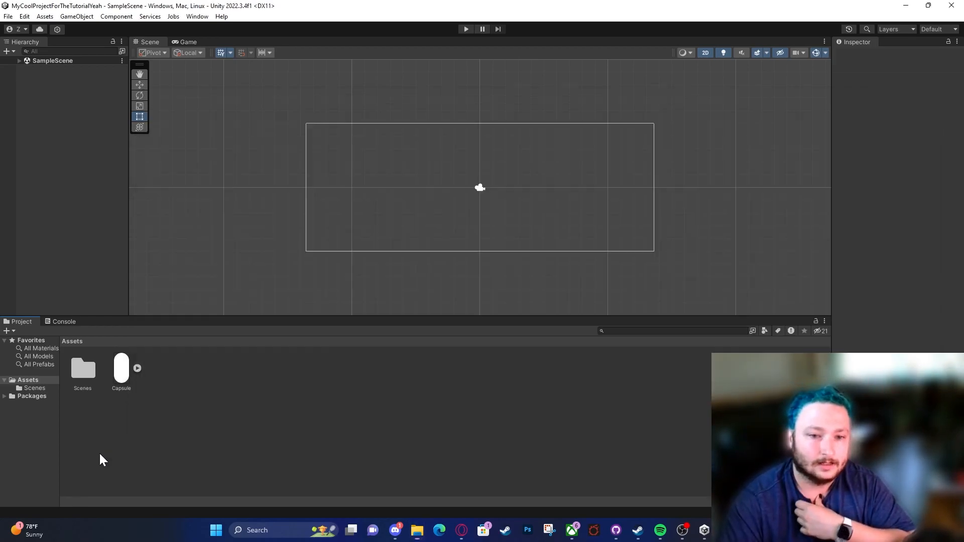
# Step: Delete the Capsule sprite from the project's Assets folder and confirm the deletion
pyautogui.click(125, 377)
pyautogui.rightClick(125, 377)
pyautogui.click(156, 131)
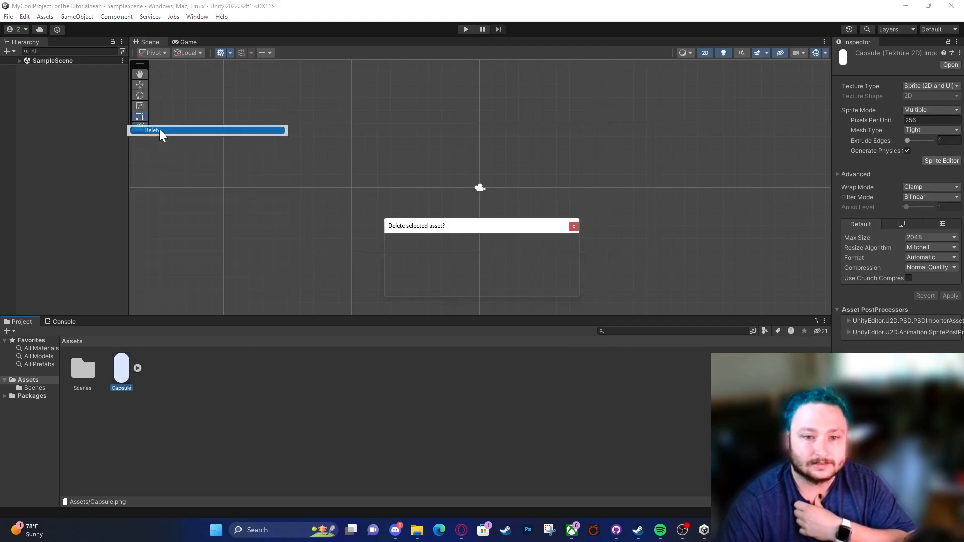
pyautogui.click(507, 285)
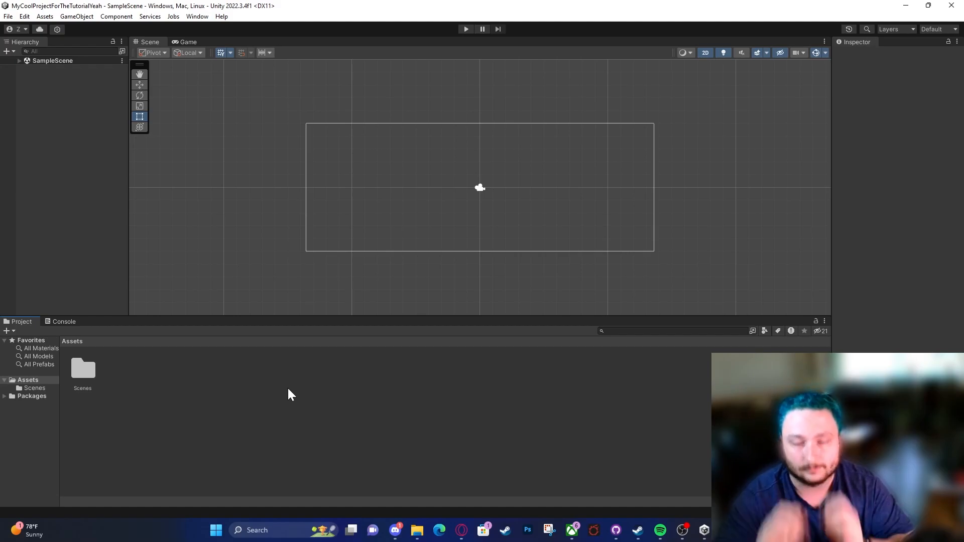
pyautogui.rightClick(204, 382)
pyautogui.moveTo(267, 97)
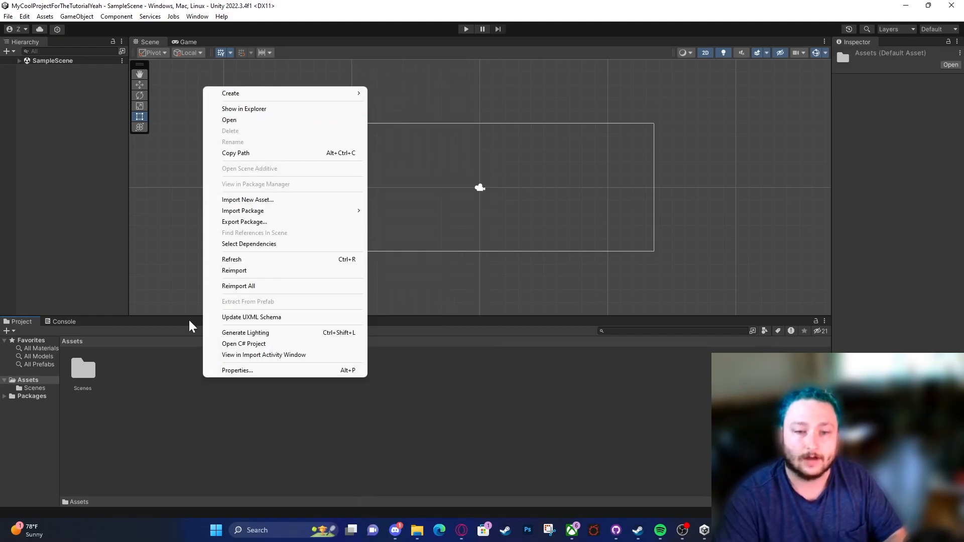
pyautogui.click(120, 410)
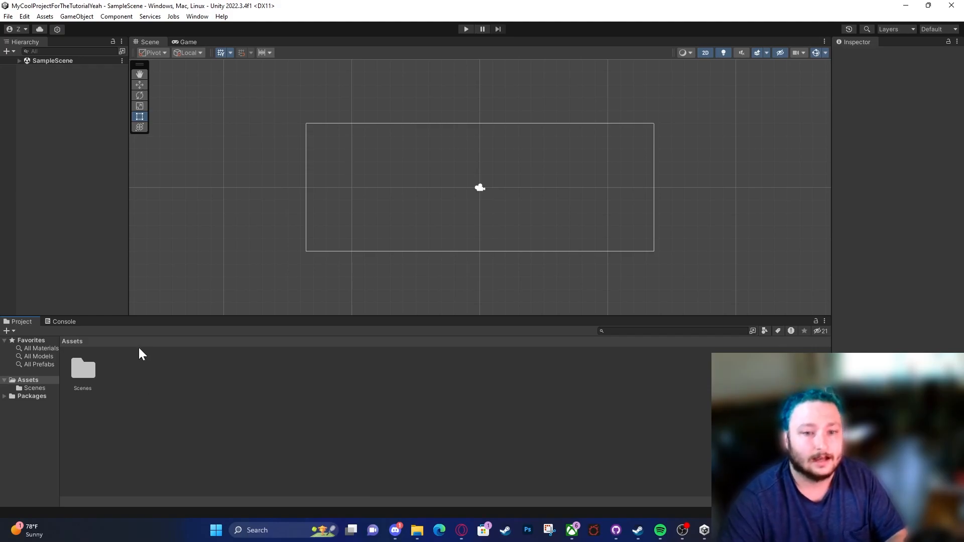
# Step: Create a new folder named Sprites inside the project's Assets folder
pyautogui.rightClick(139, 385)
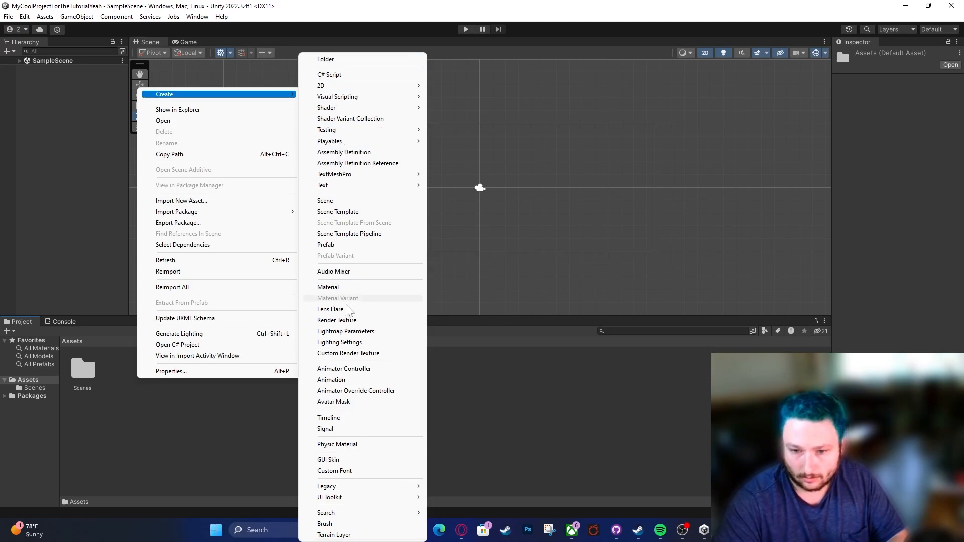
pyautogui.click(340, 61)
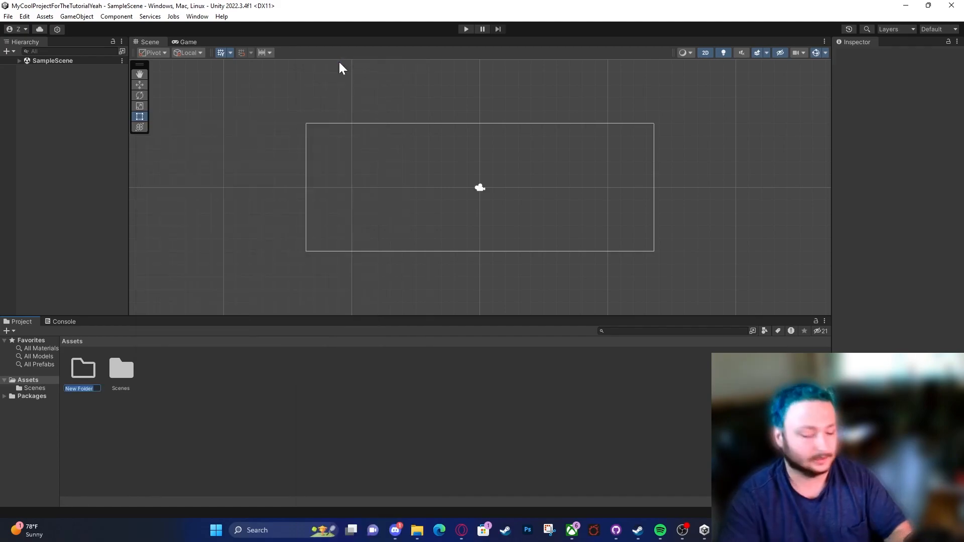
pyautogui.write('Sprites')
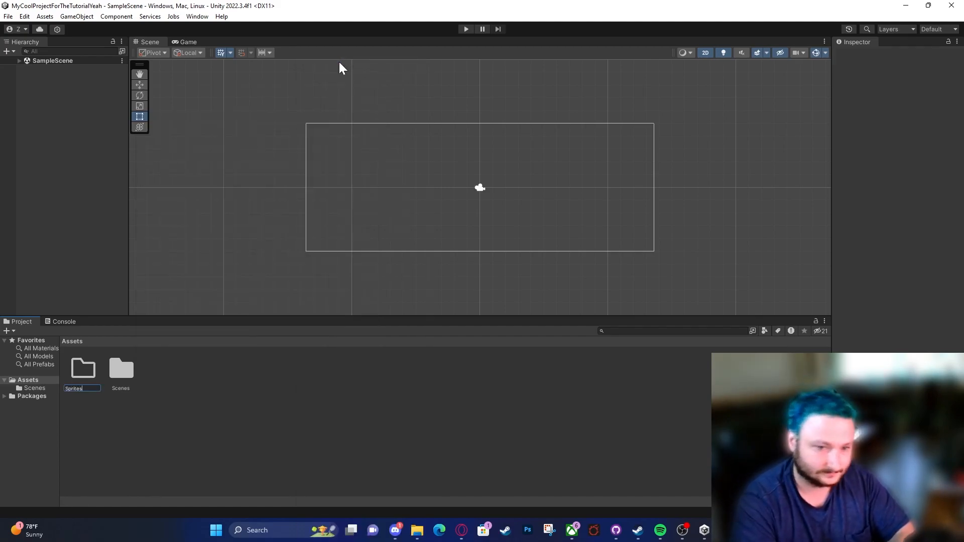
pyautogui.press('Return')
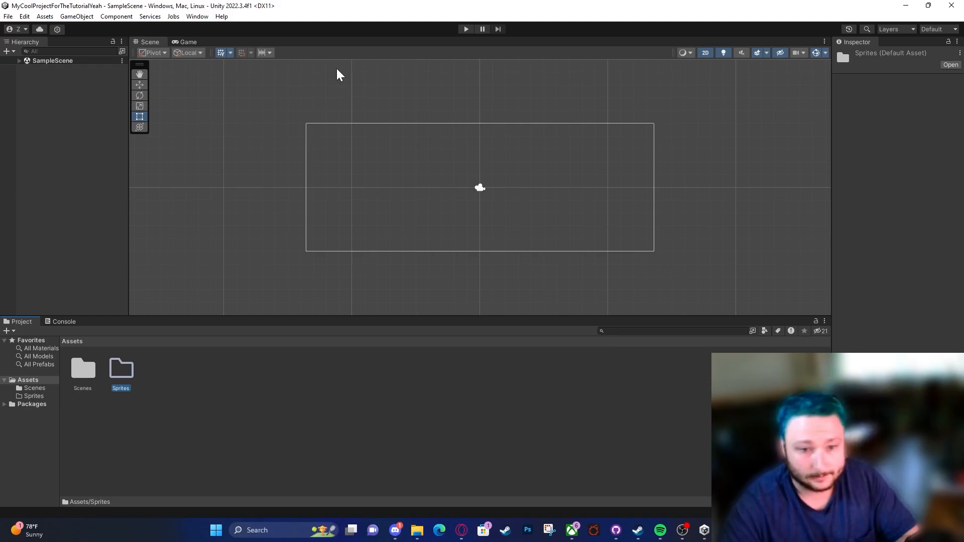
pyautogui.click(11, 329)
pyautogui.click(275, 414)
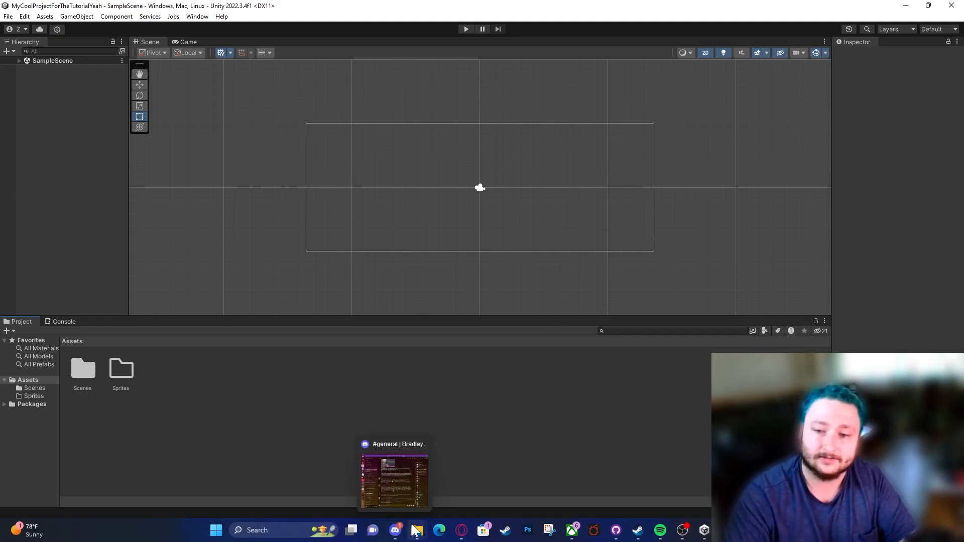
# Step: Switch to File Explorer, create a folder named Scripts in the project's Assets directory, and return to Unity
pyautogui.moveTo(417, 530)
pyautogui.click(673, 483)
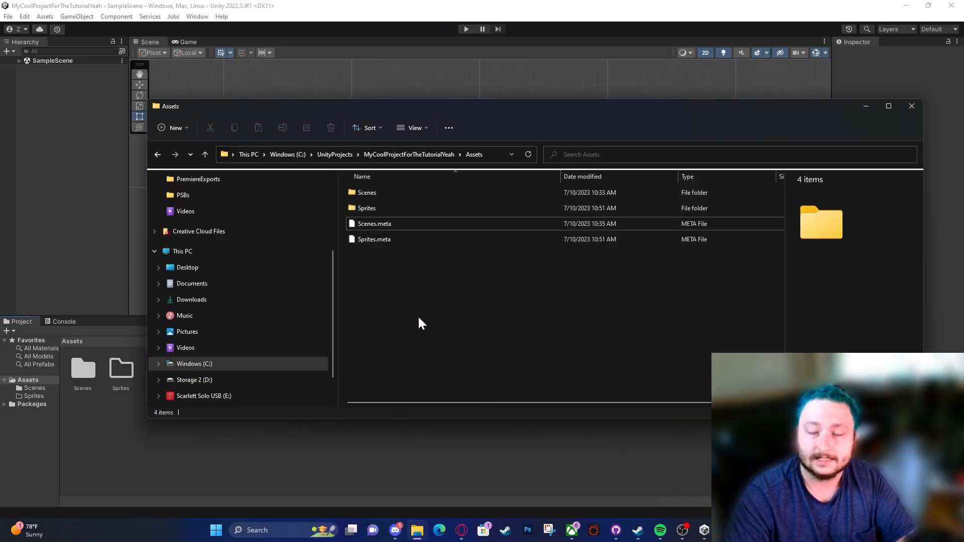
pyautogui.rightClick(406, 295)
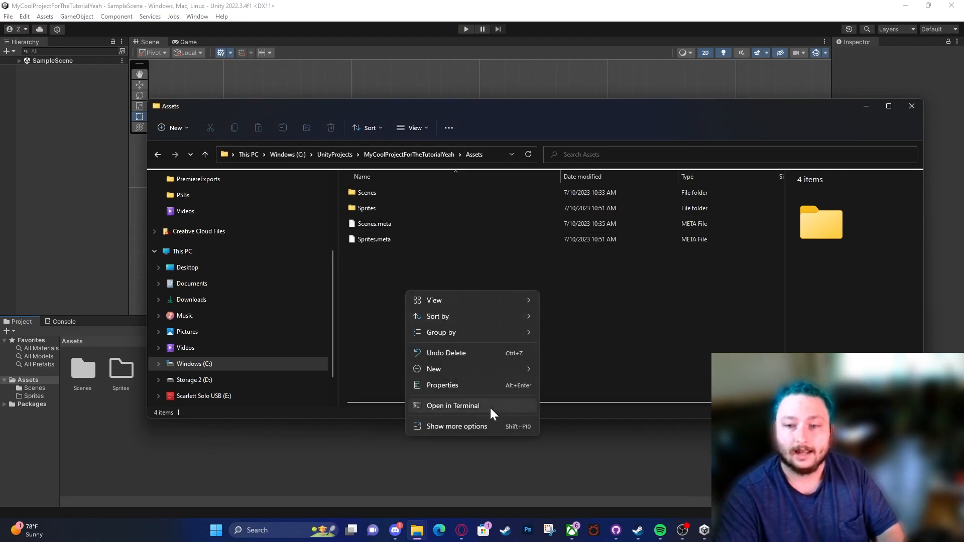
pyautogui.moveTo(453, 372)
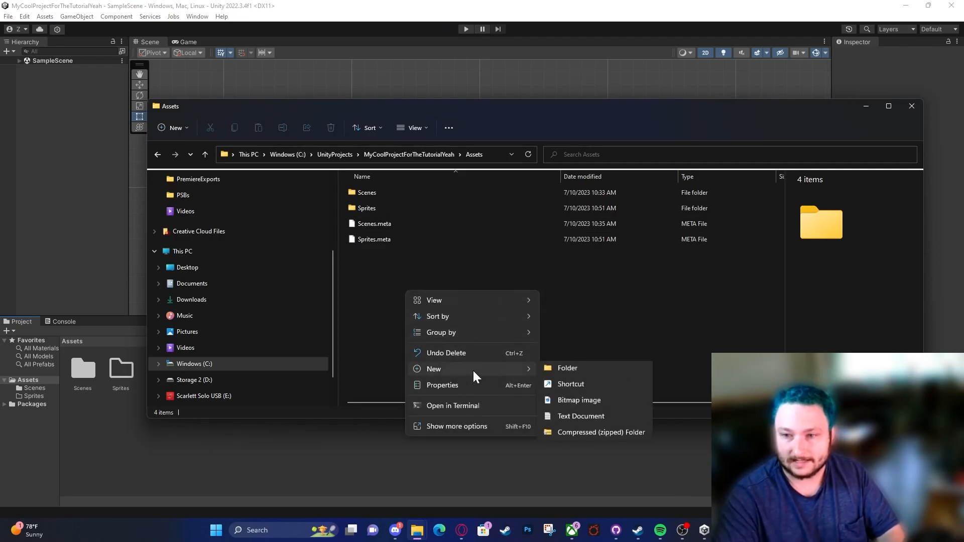
pyautogui.click(580, 369)
pyautogui.write('Scripts')
pyautogui.press('Return')
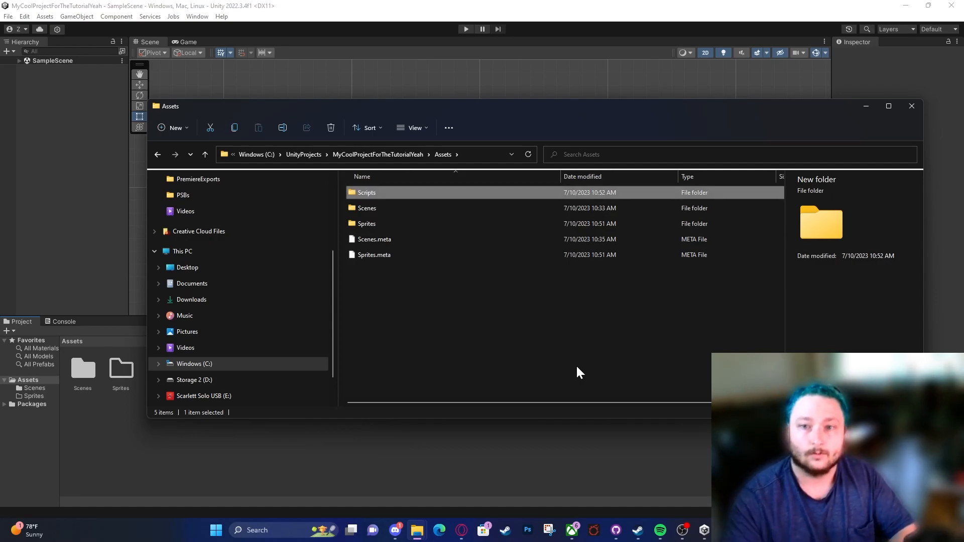
pyautogui.click(462, 464)
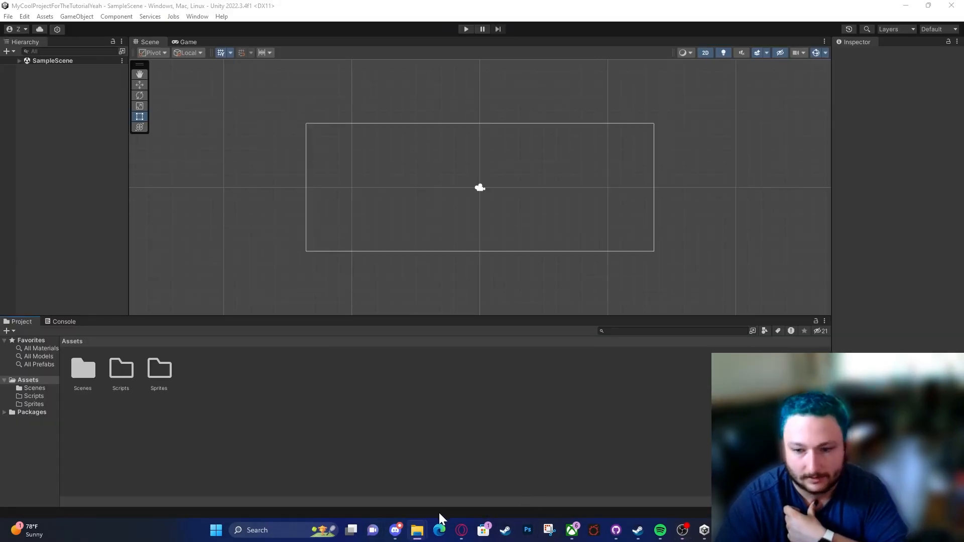
# Step: Extract the Jumpstart-Breakout-Art-Assets archive from the Downloads folder in File Explorer
pyautogui.moveTo(419, 531)
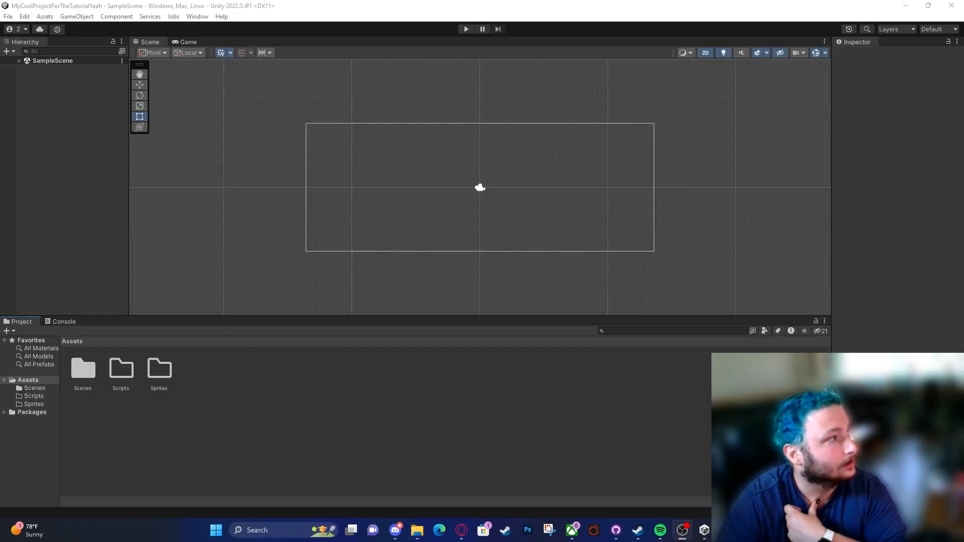
pyautogui.moveTo(0, 75); pyautogui.dragTo(786, 90)
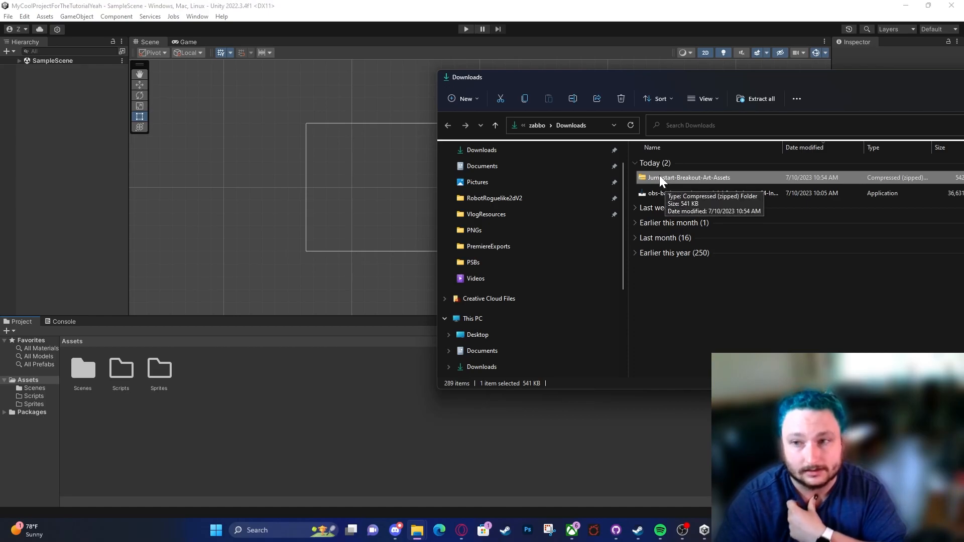
pyautogui.click(746, 98)
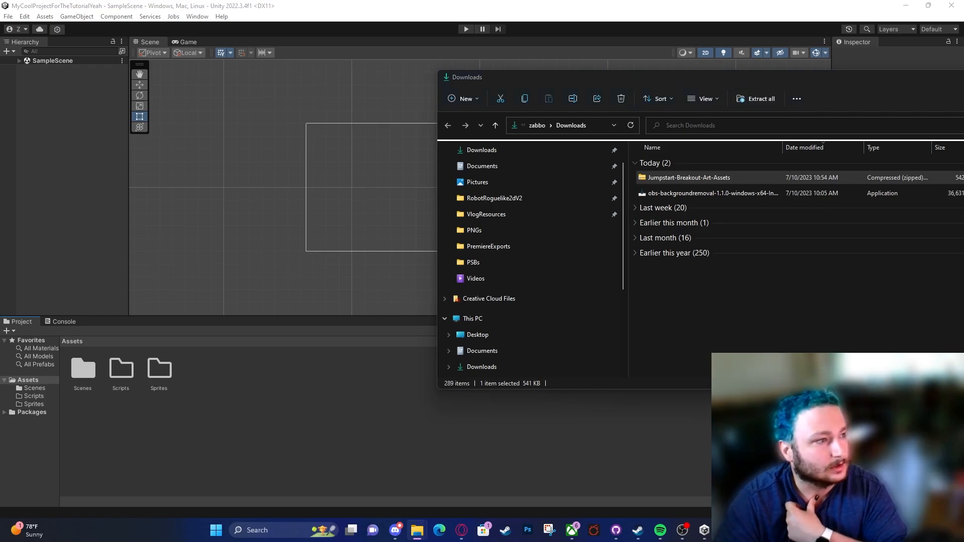
pyautogui.click(400, 326)
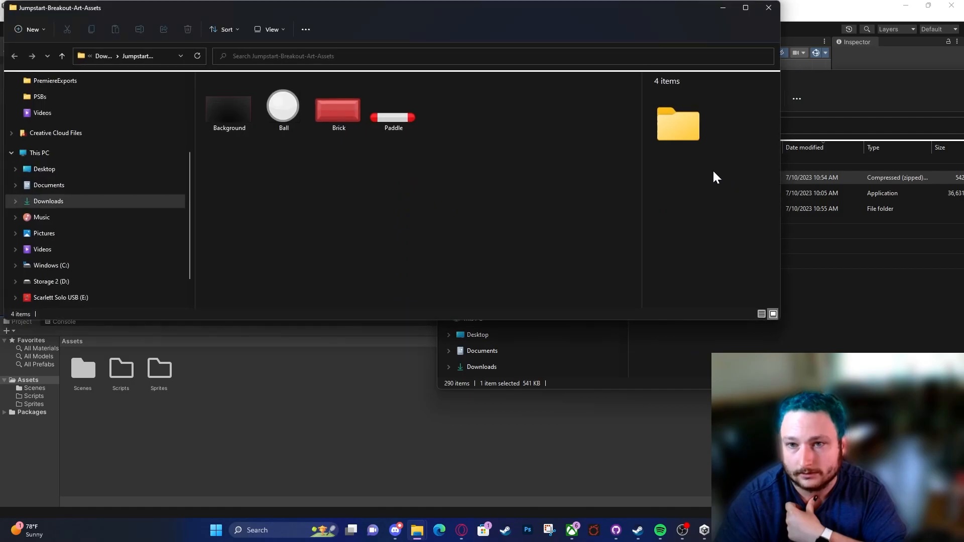
# Step: Minimize the Downloads window, then narrow and move the extracted art folder's window so Unity's Project panel stays accessible
pyautogui.moveTo(657, 10); pyautogui.dragTo(586, 54)
pyautogui.click(815, 71)
pyautogui.moveTo(834, 77); pyautogui.dragTo(601, 93)
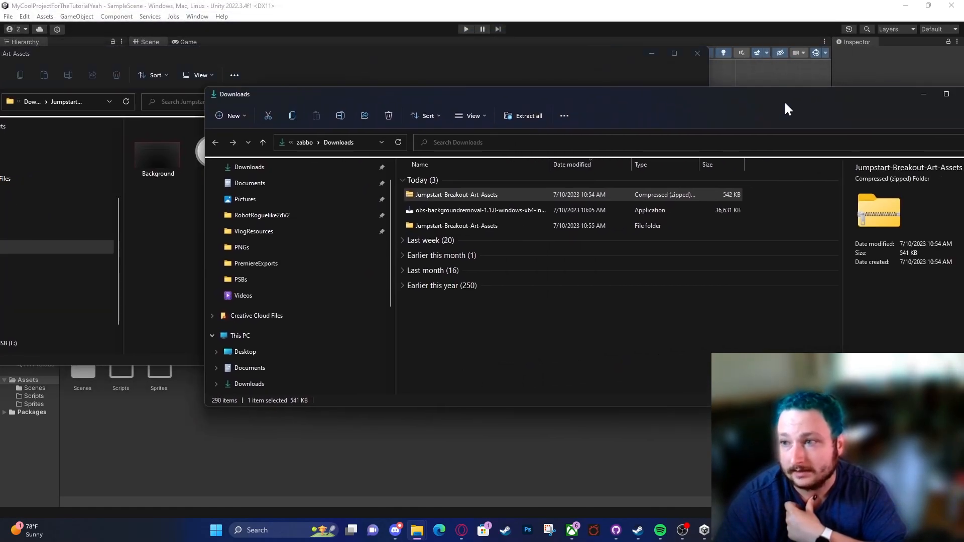
pyautogui.click(924, 95)
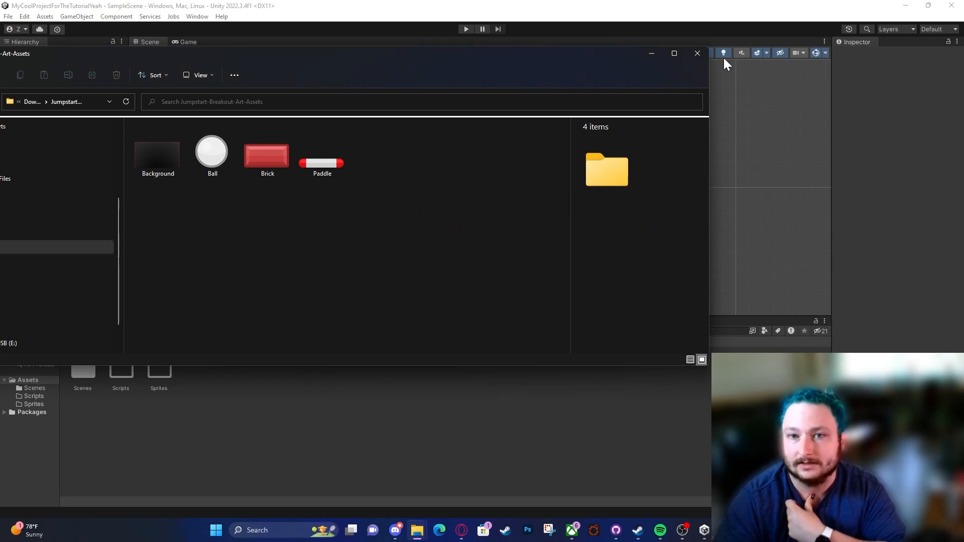
pyautogui.moveTo(421, 46); pyautogui.dragTo(722, 47)
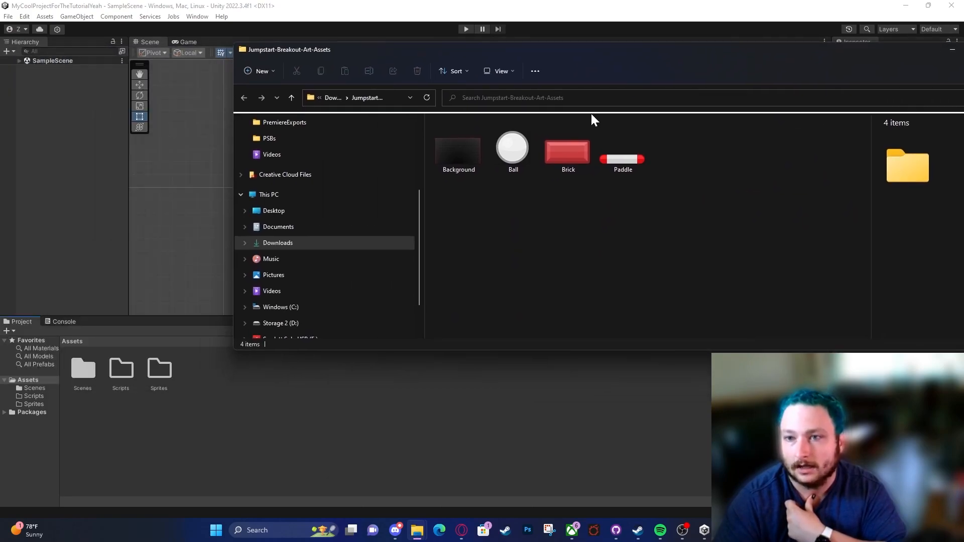
pyautogui.moveTo(231, 209); pyautogui.dragTo(465, 203)
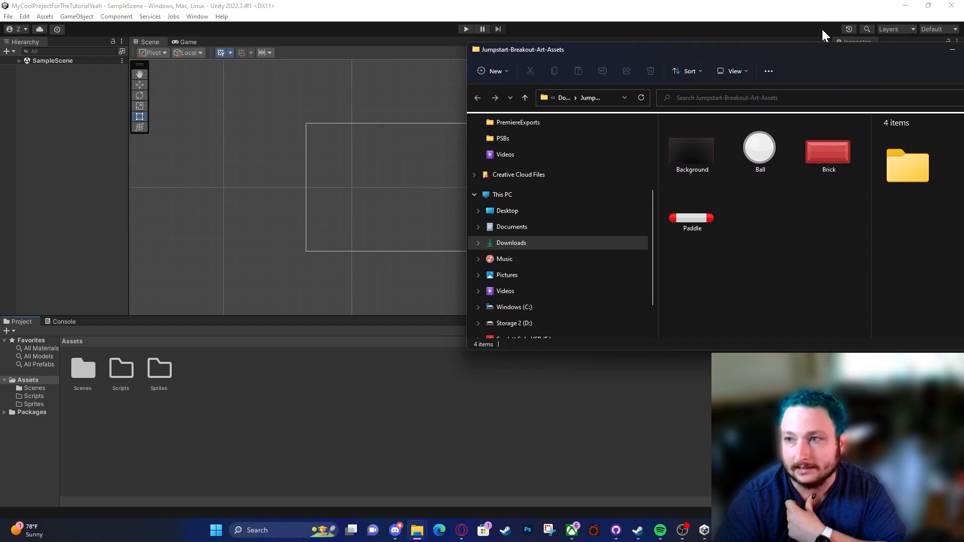
pyautogui.moveTo(820, 50); pyautogui.dragTo(631, 37)
# Step: Examine the extracted Background, Ball, Brick and Paddle images in File Explorer
pyautogui.click(486, 150)
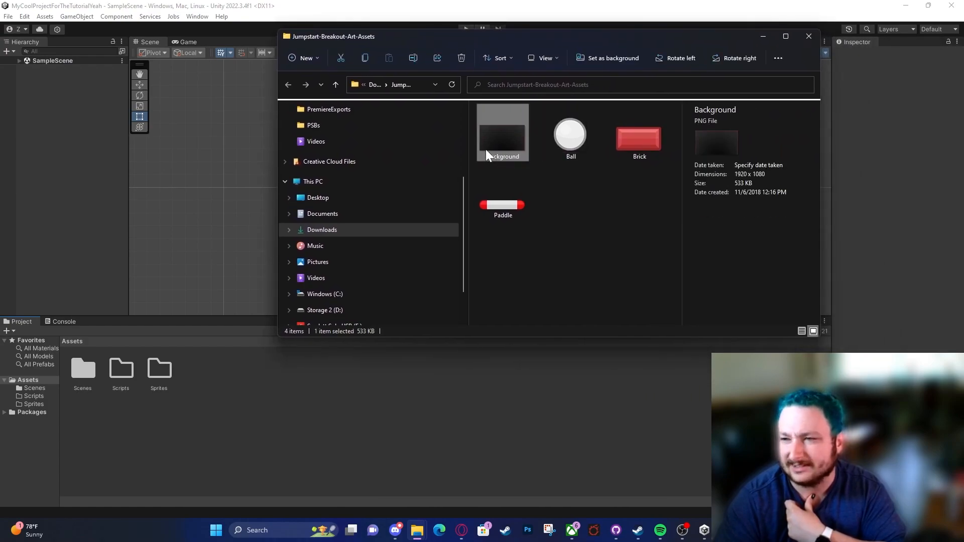
pyautogui.click(557, 141)
pyautogui.click(616, 135)
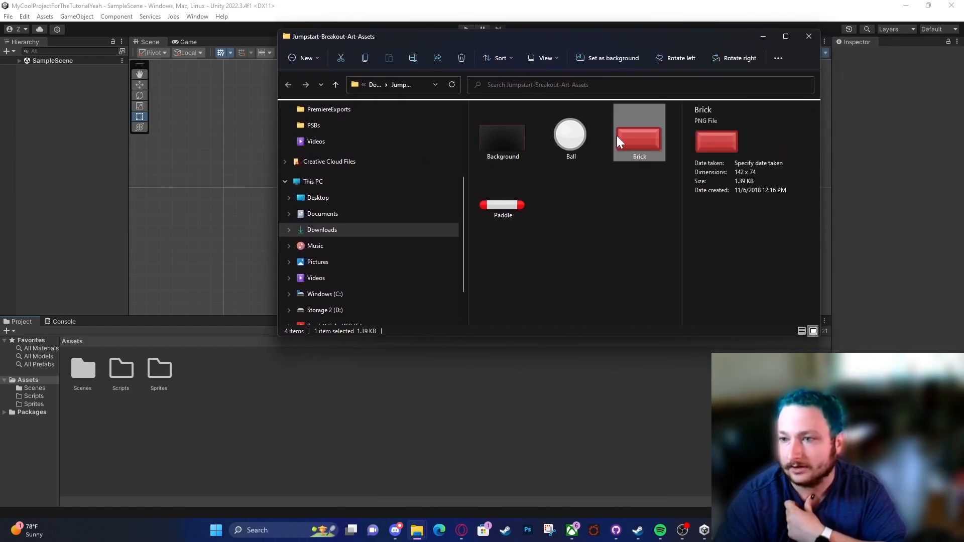
pyautogui.click(547, 138)
pyautogui.click(524, 136)
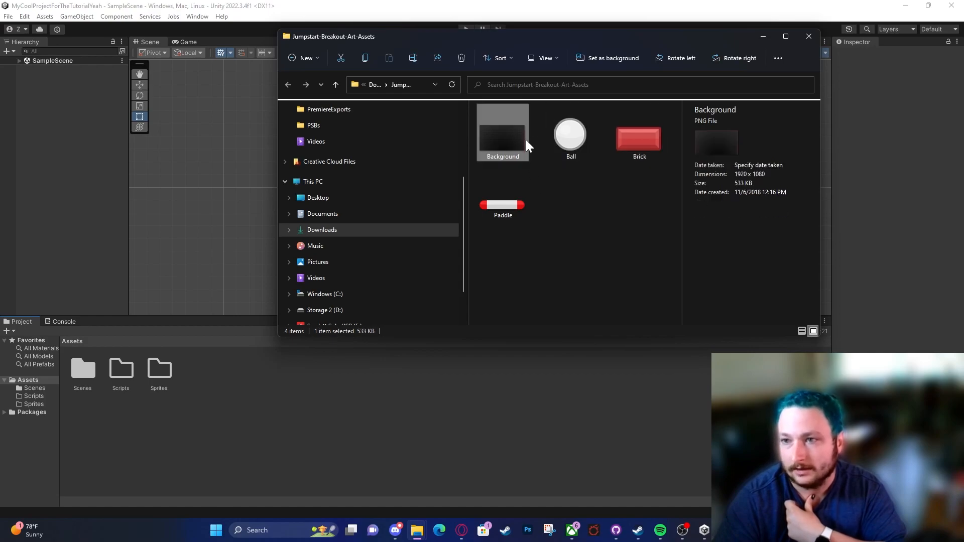
pyautogui.click(522, 200)
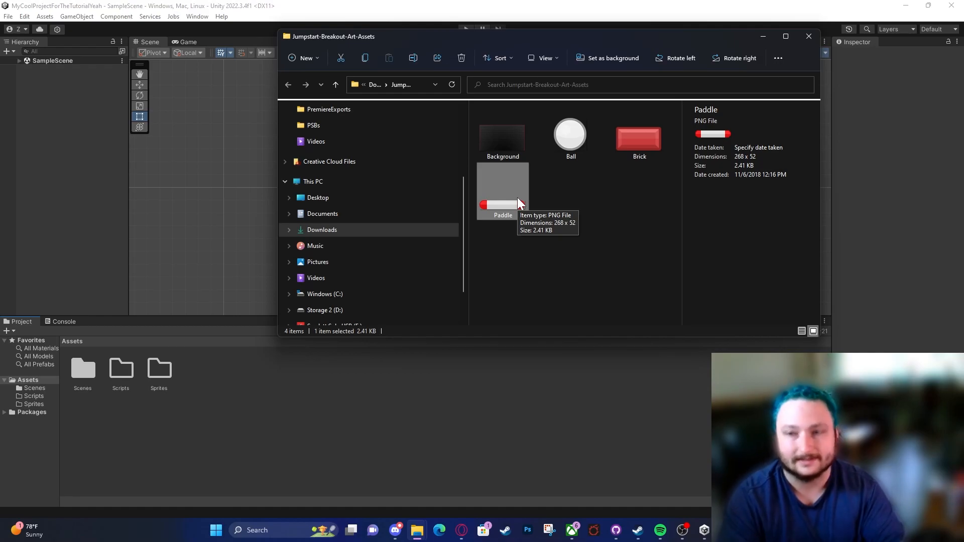
# Step: Import the Background, Ball, Brick and Paddle images into Unity's Sprites folder and open that folder
pyautogui.click(502, 132)
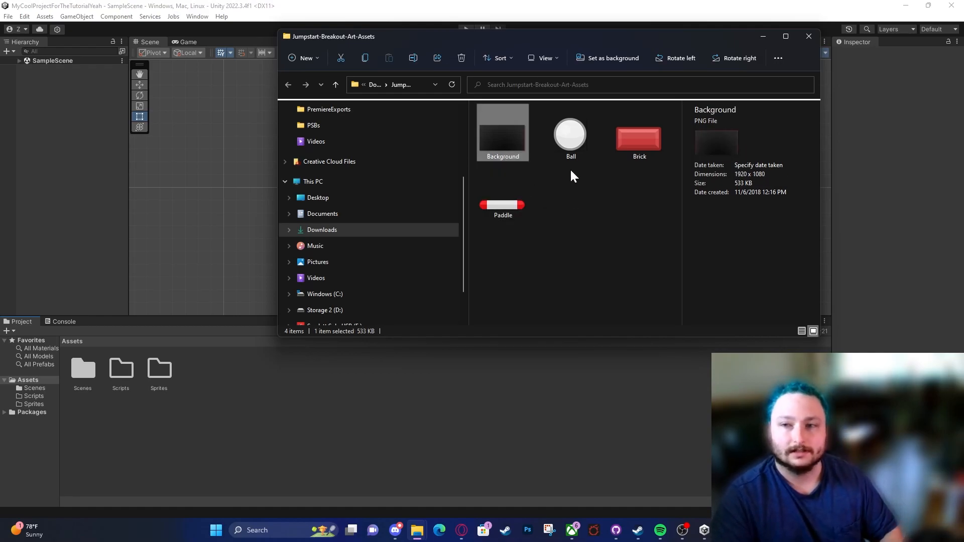
pyautogui.keyDown('shift'); pyautogui.click(522, 215); pyautogui.keyUp('shift')
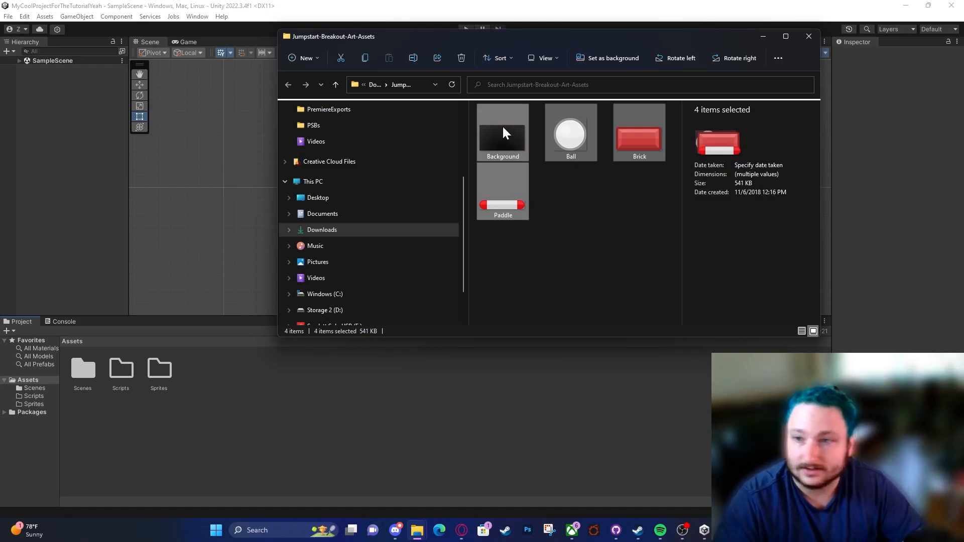
pyautogui.moveTo(511, 130); pyautogui.dragTo(162, 374)
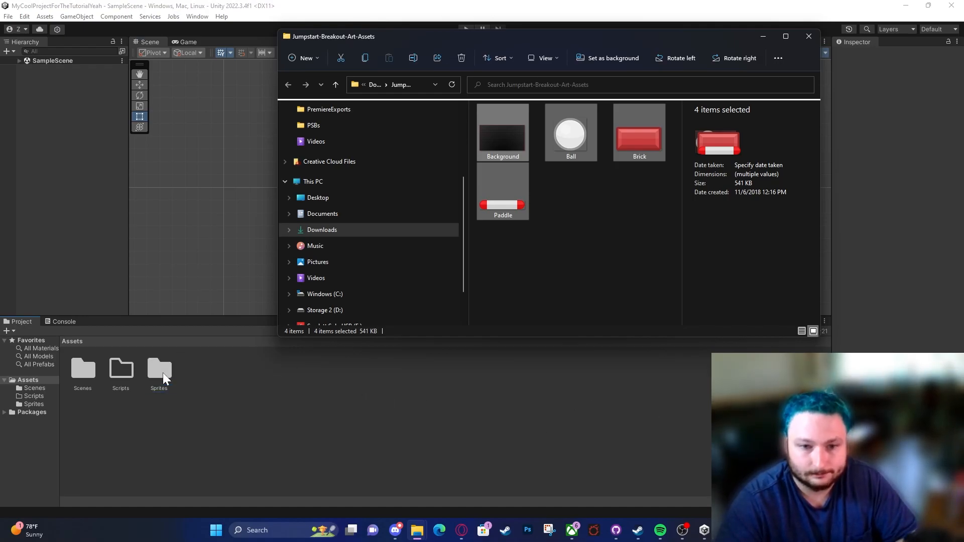
pyautogui.doubleClick(163, 372)
# Step: Select the Paddle sprite, and resize the layout with a wider Inspector and a shorter Project panel
pyautogui.click(115, 340)
pyautogui.click(200, 331)
pyautogui.moveTo(831, 322); pyautogui.dragTo(719, 335)
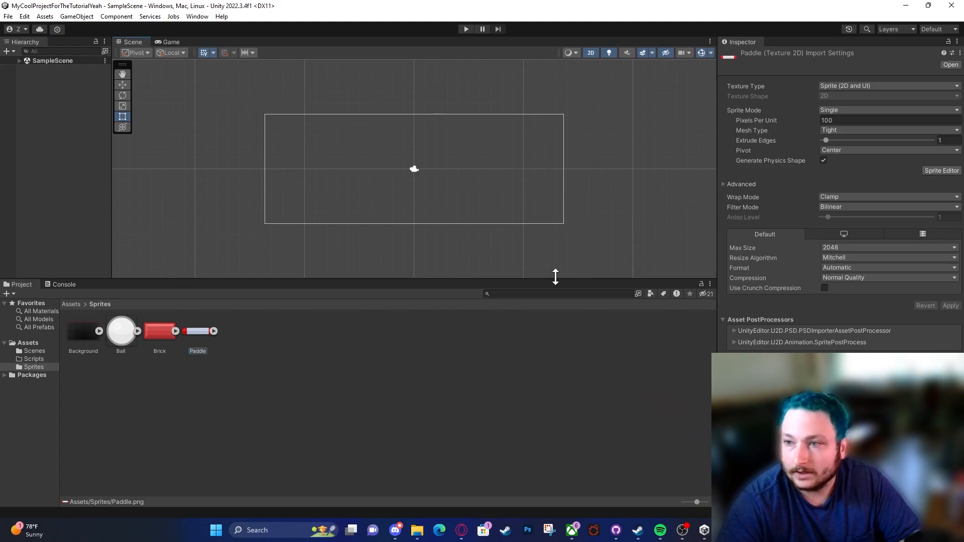
pyautogui.moveTo(552, 280); pyautogui.dragTo(554, 332)
# Step: Compare the import settings of the Background, Ball, Brick and Paddle sprites in the Inspector
pyautogui.click(175, 384)
pyautogui.click(151, 387)
pyautogui.click(116, 390)
pyautogui.click(83, 392)
pyautogui.click(243, 385)
pyautogui.click(175, 385)
pyautogui.click(155, 387)
pyautogui.click(112, 386)
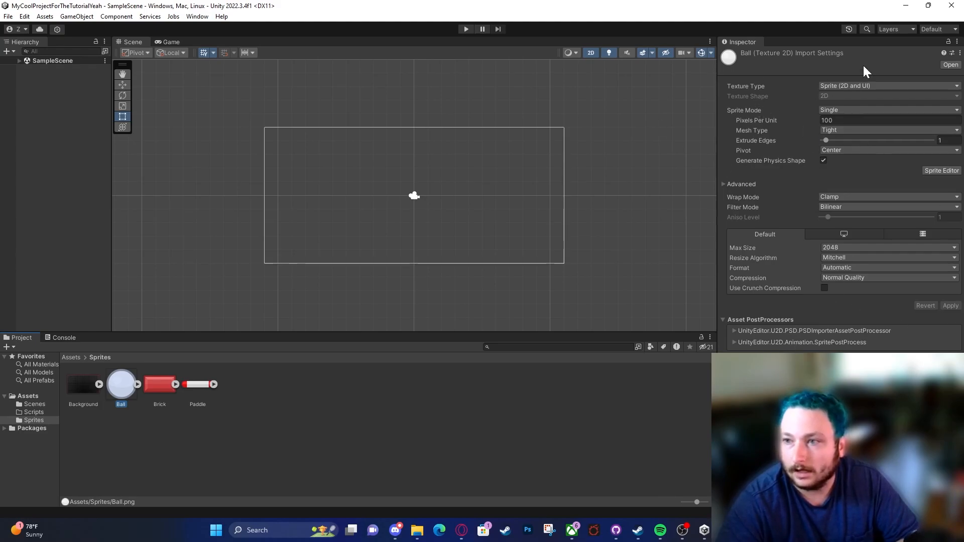
pyautogui.click(94, 386)
pyautogui.click(142, 393)
pyautogui.click(191, 384)
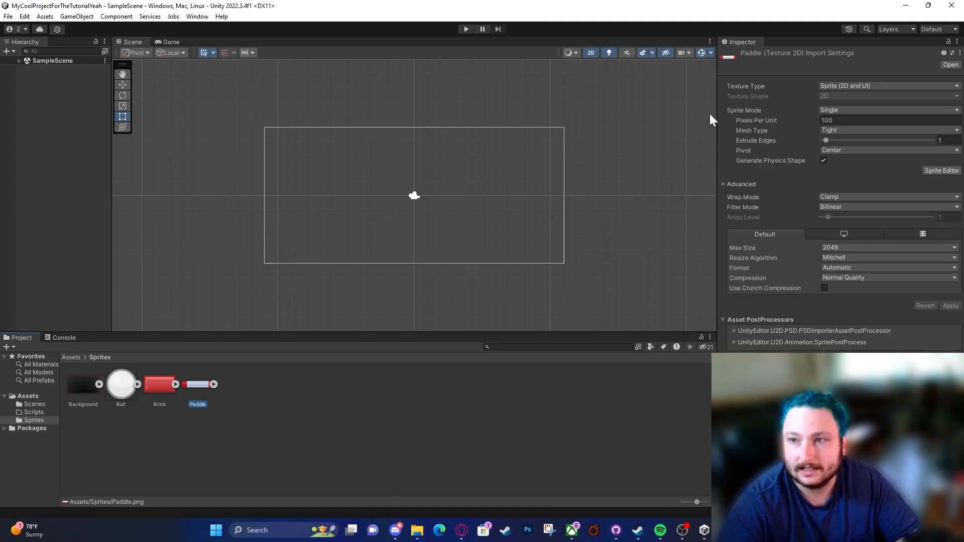
# Step: Narrow the Inspector and widen the Hierarchy, then expand SampleScene in the Hierarchy and select it
pyautogui.moveTo(717, 119); pyautogui.dragTo(863, 144)
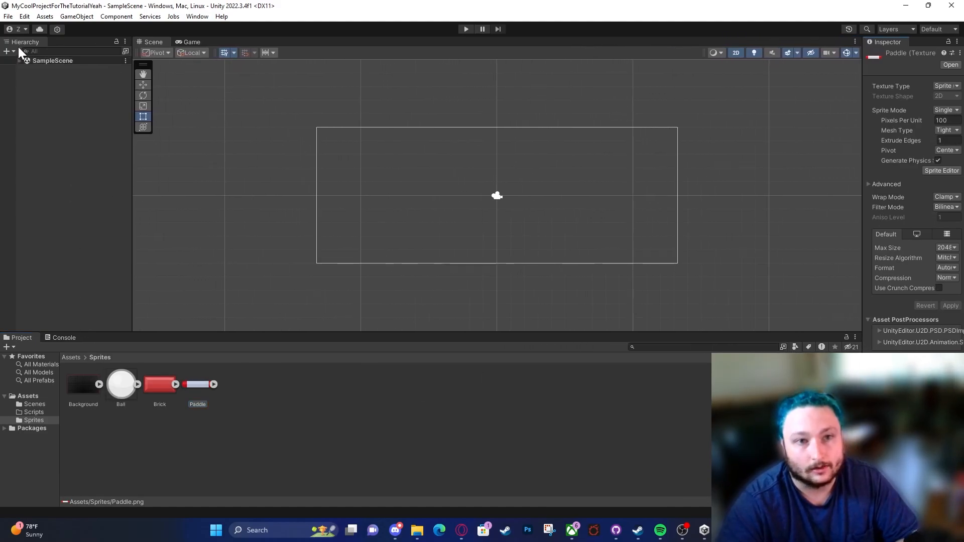
pyautogui.moveTo(132, 150); pyautogui.dragTo(165, 149)
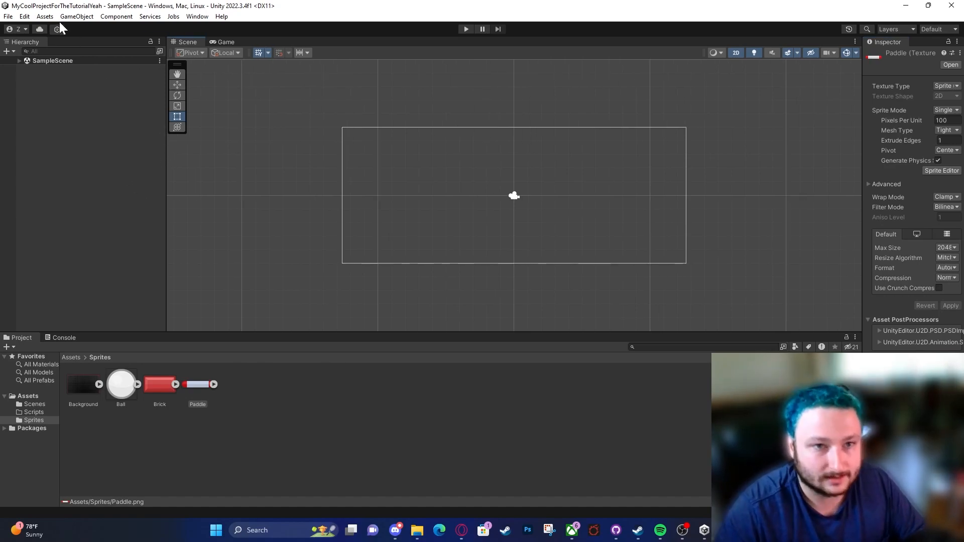
pyautogui.click(19, 61)
pyautogui.click(56, 64)
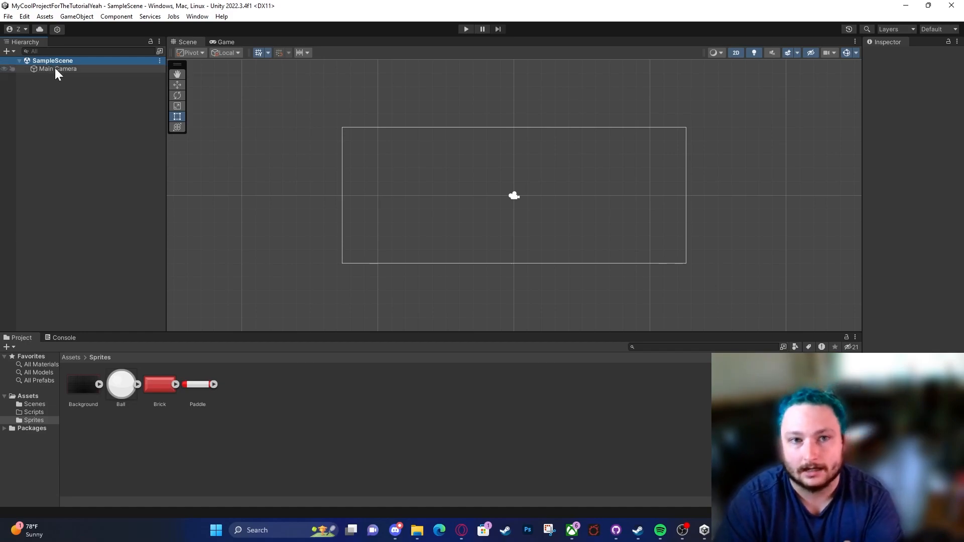
# Step: Select the Main Camera and widen the Inspector so its Transform and Camera properties are fully readable
pyautogui.click(57, 70)
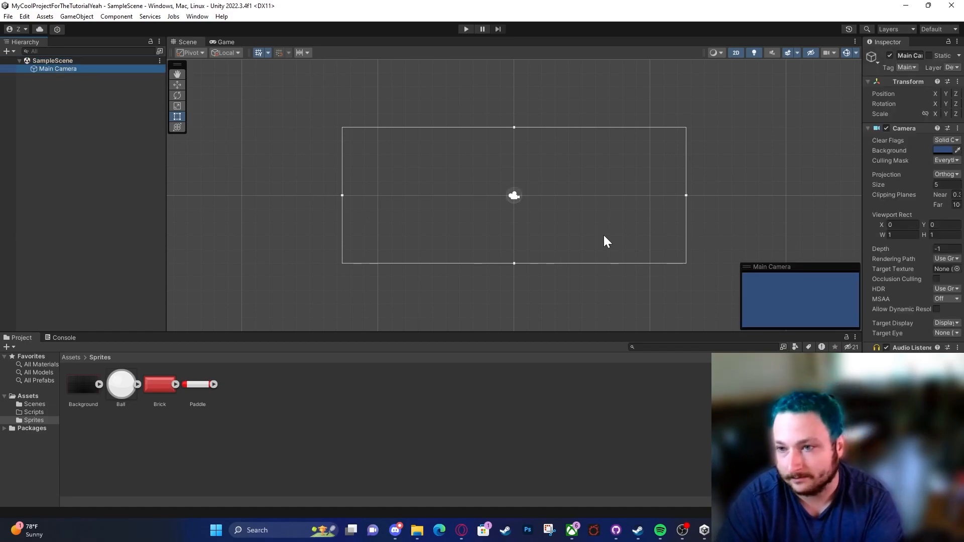
pyautogui.moveTo(862, 227); pyautogui.dragTo(695, 214)
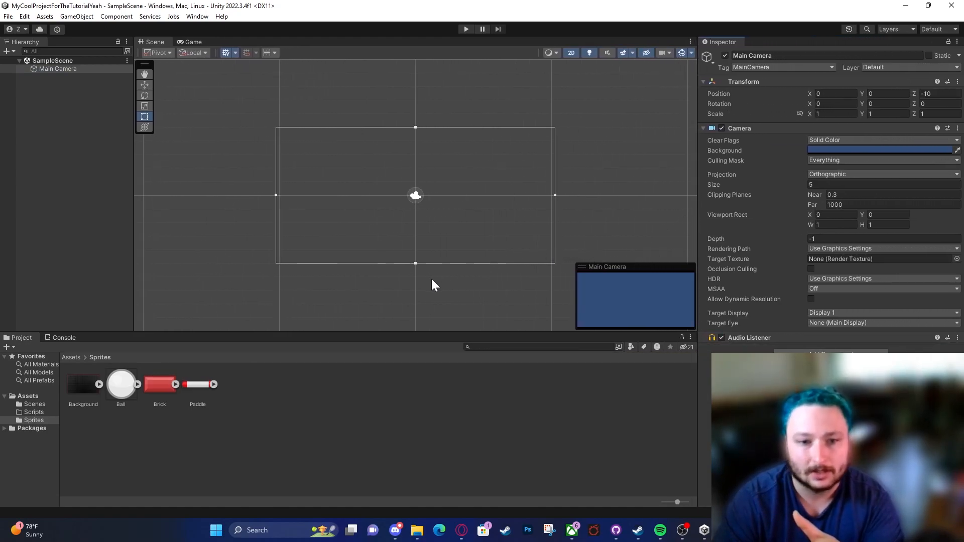
# Step: Add the Background sprite to SampleScene as an object, check its X, Y and Z position fields, and deselect it
pyautogui.click(83, 387)
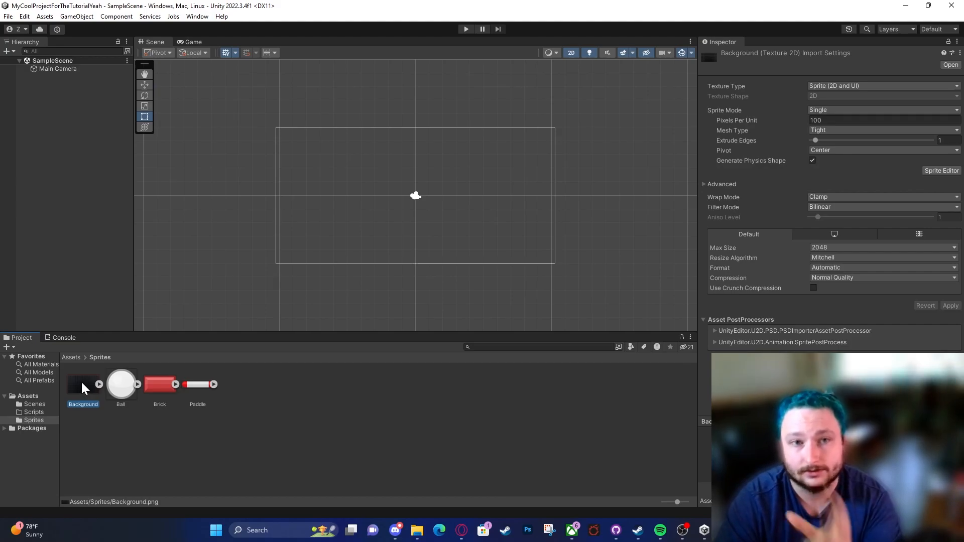
pyautogui.moveTo(81, 380); pyautogui.dragTo(86, 315)
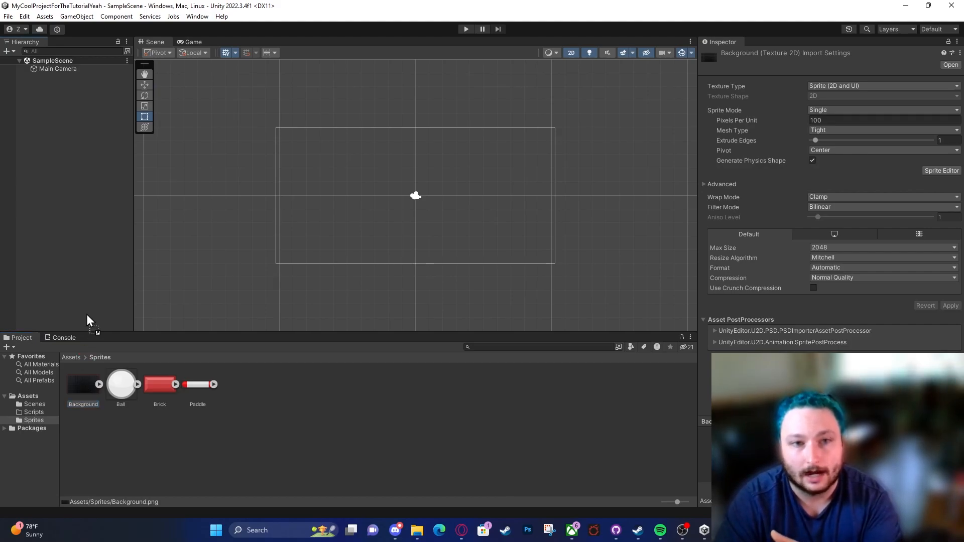
pyautogui.moveTo(73, 164); pyautogui.dragTo(49, 119)
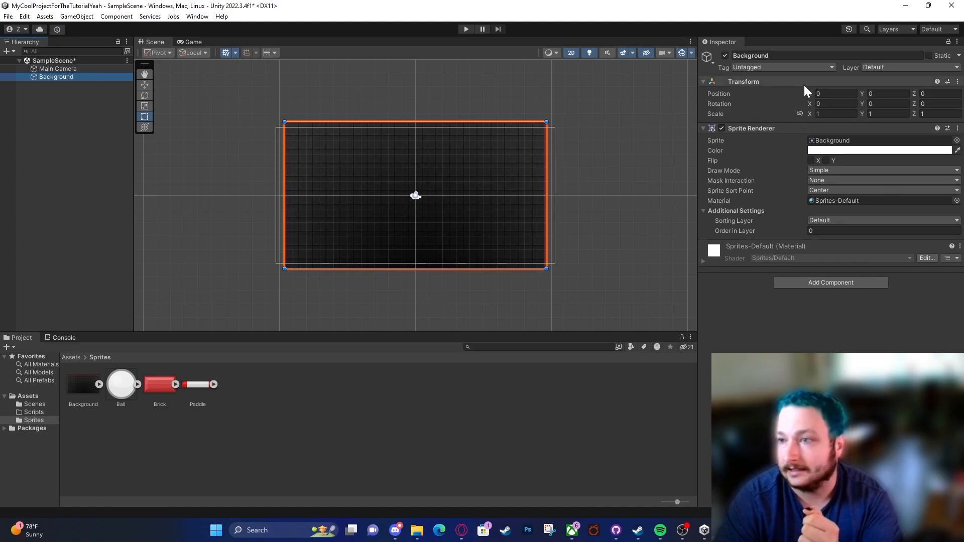
pyautogui.click(836, 94)
pyautogui.press('Tab')
pyautogui.press('Tab')
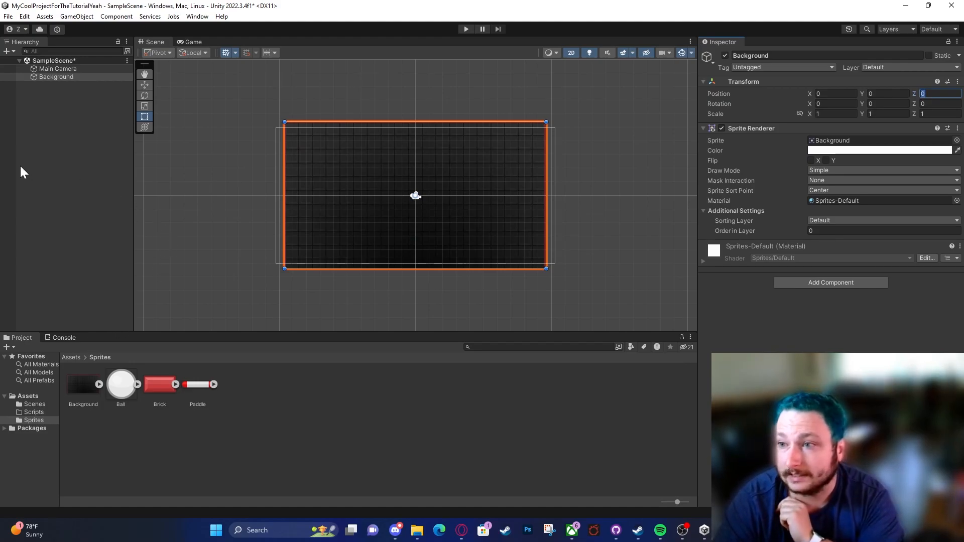
pyautogui.click(77, 213)
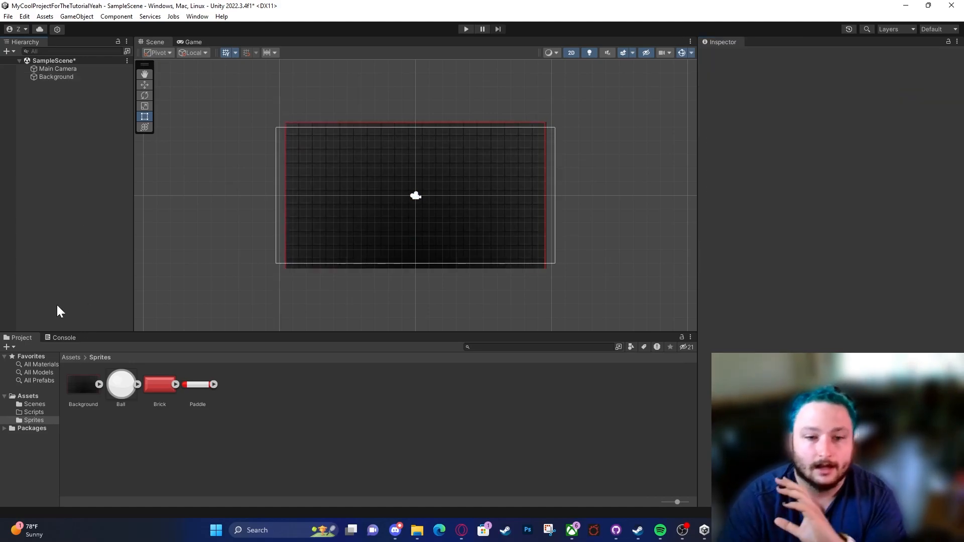
# Step: Widen the Inspector further, select the Background sprite asset and enlarge its preview to examine the Pixels Per Unit setting
pyautogui.moveTo(697, 188); pyautogui.dragTo(648, 184)
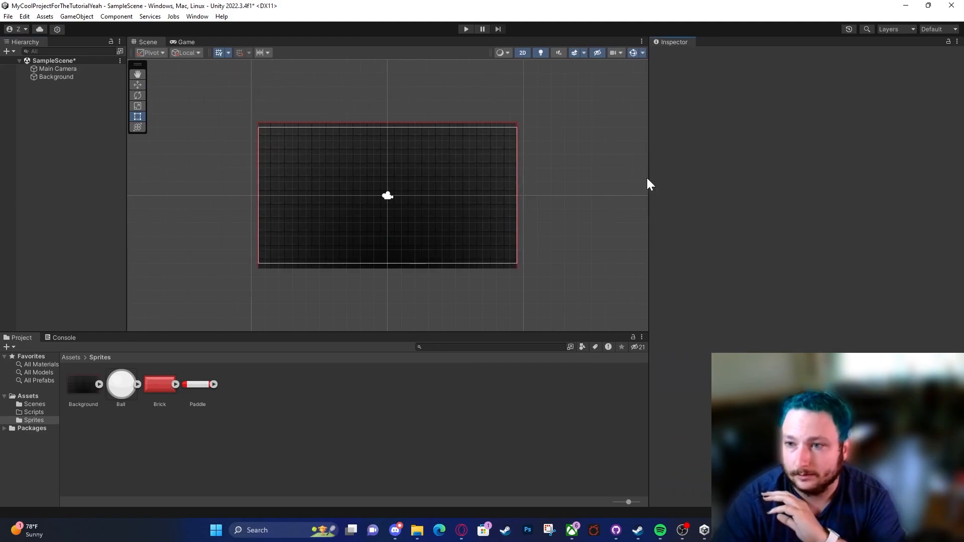
pyautogui.click(84, 389)
pyautogui.moveTo(774, 422); pyautogui.dragTo(772, 301)
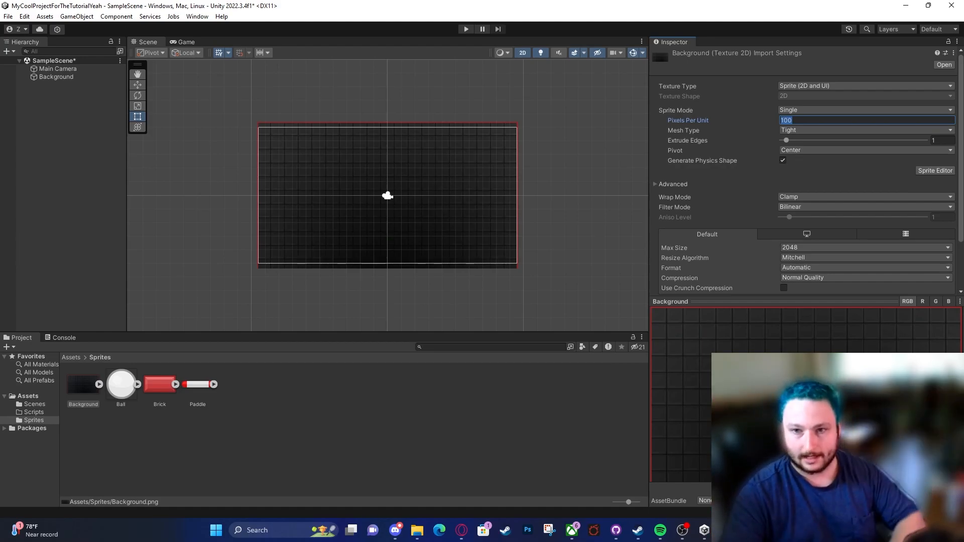
# Step: Deactivate the Background object temporarily to examine the scene's unit grid, reactivate it, and show the sprite's import settings again
pyautogui.scroll(5, 428, 185)
pyautogui.scroll(1, 413, 234)
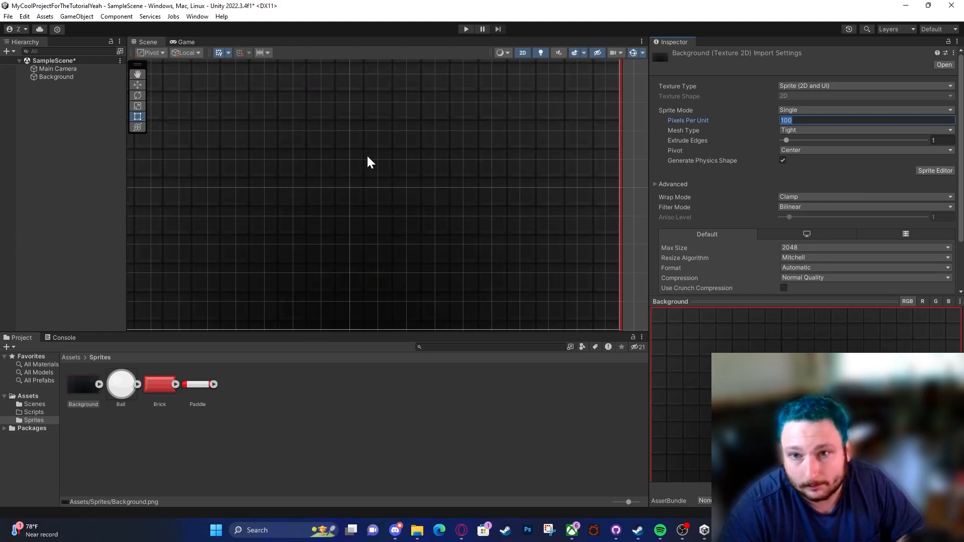
pyautogui.click(68, 77)
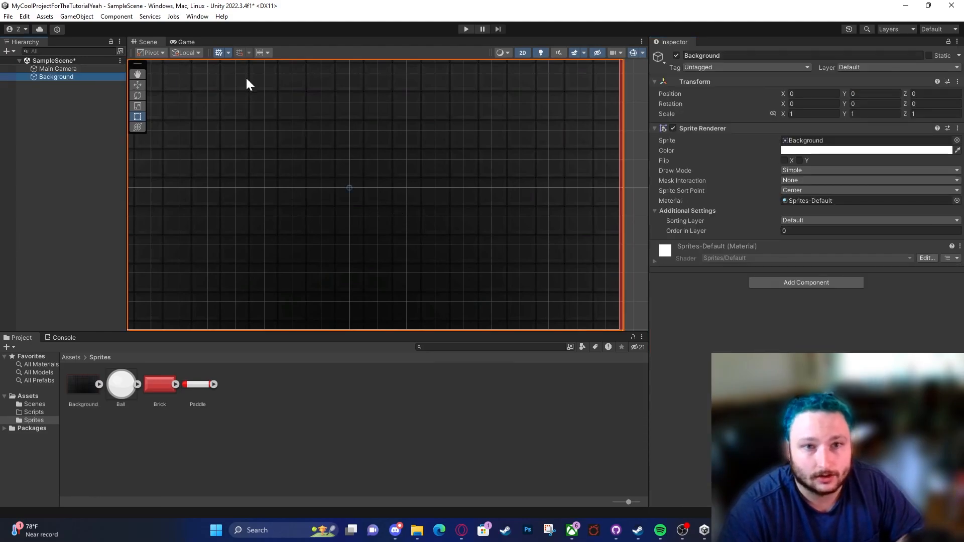
pyautogui.click(676, 56)
pyautogui.scroll(3, 419, 185)
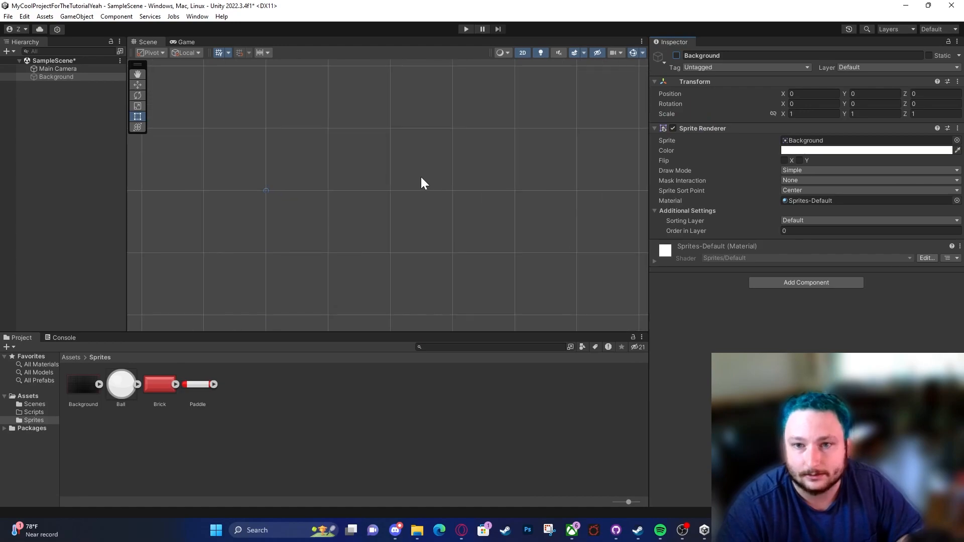
pyautogui.click(299, 173)
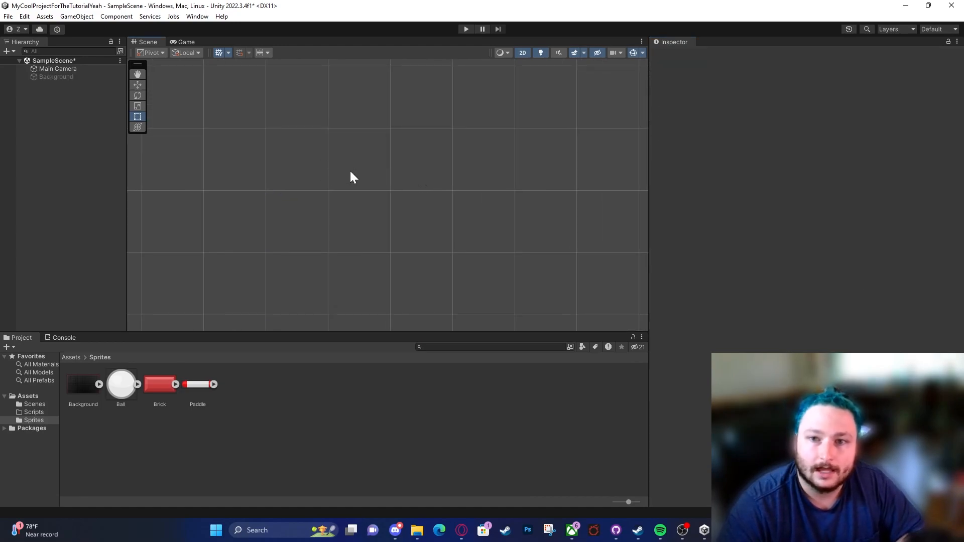
pyautogui.scroll(-3, 454, 153)
pyautogui.click(77, 77)
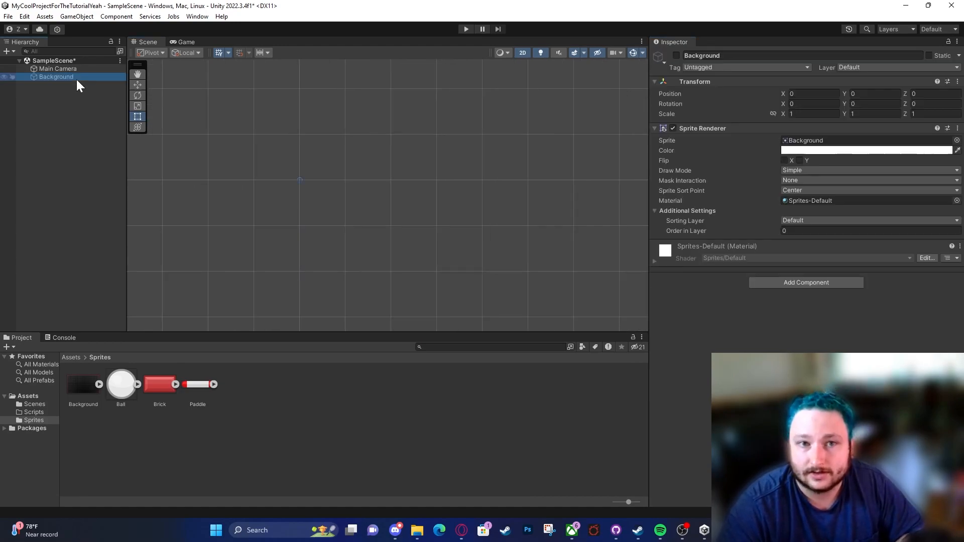
pyautogui.click(674, 56)
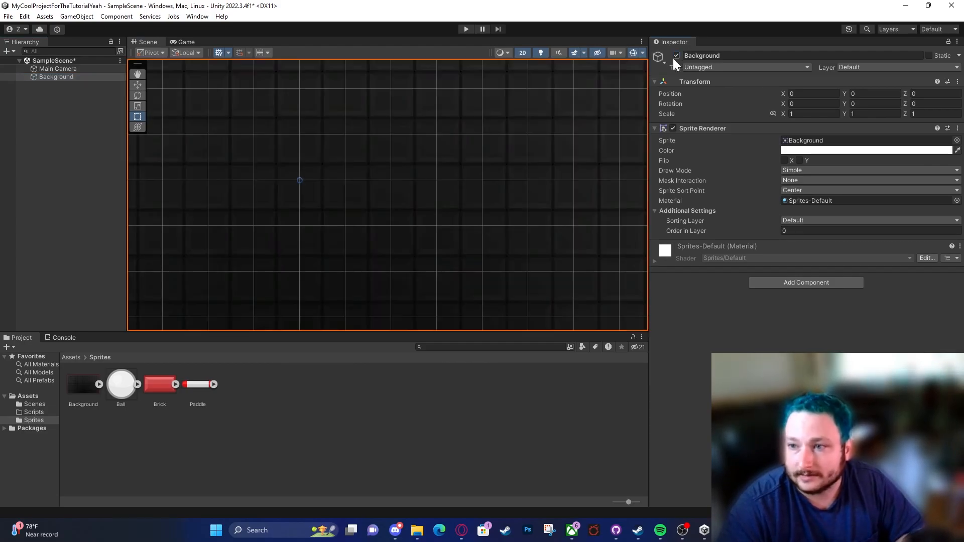
pyautogui.click(98, 377)
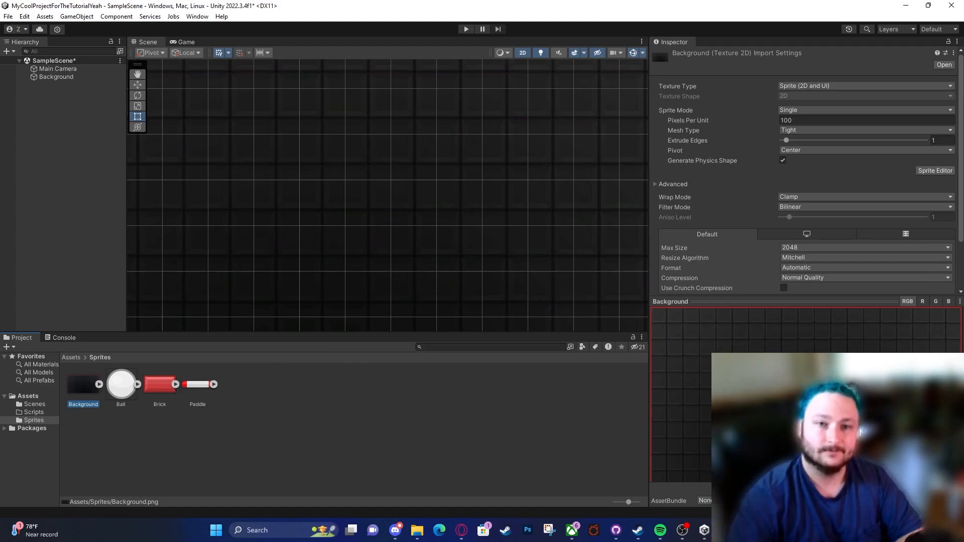
# Step: Move the Background upward in the scene to about X 0.04, Y 0.413, lining its lower edge up with the camera frame
pyautogui.scroll(-5, 366, 194)
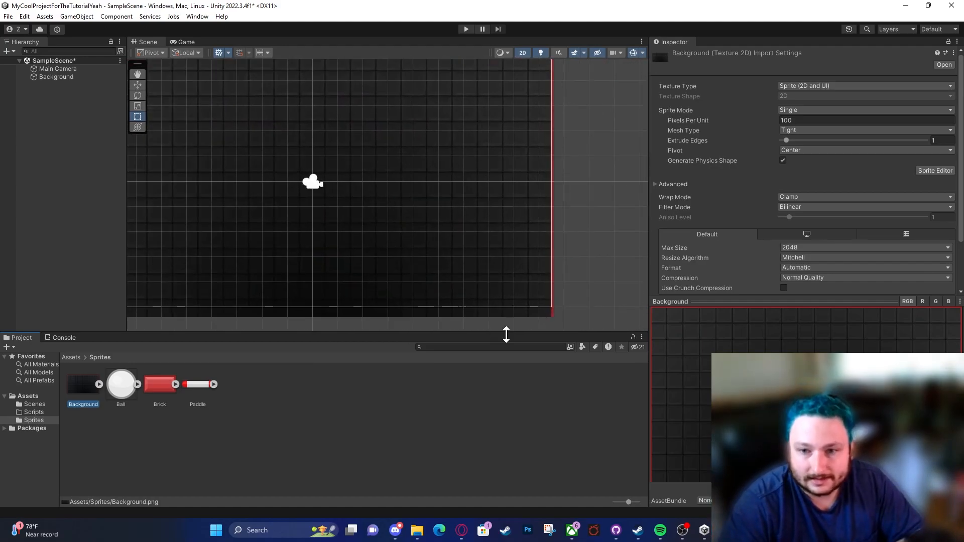
pyautogui.click(515, 315)
pyautogui.moveTo(495, 282); pyautogui.dragTo(496, 271)
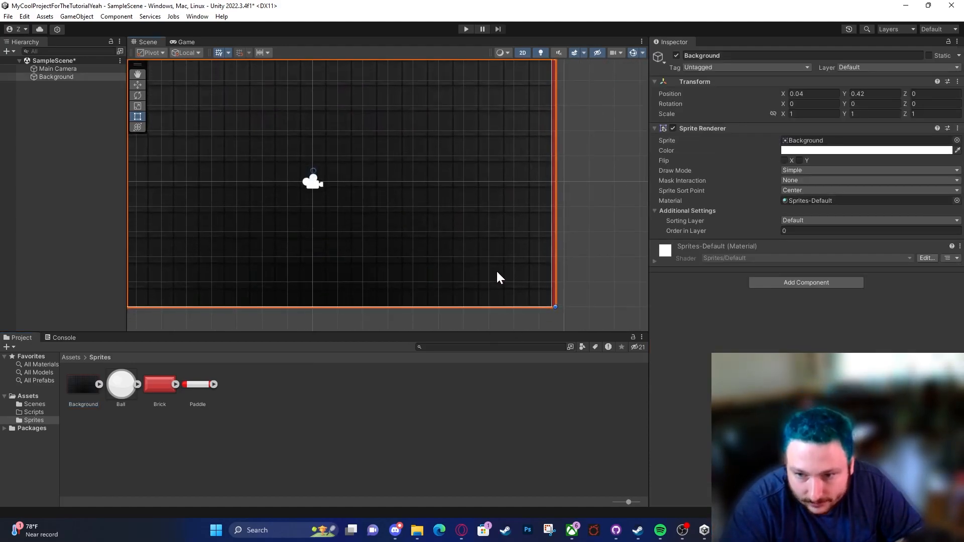
pyautogui.scroll(5, 497, 277)
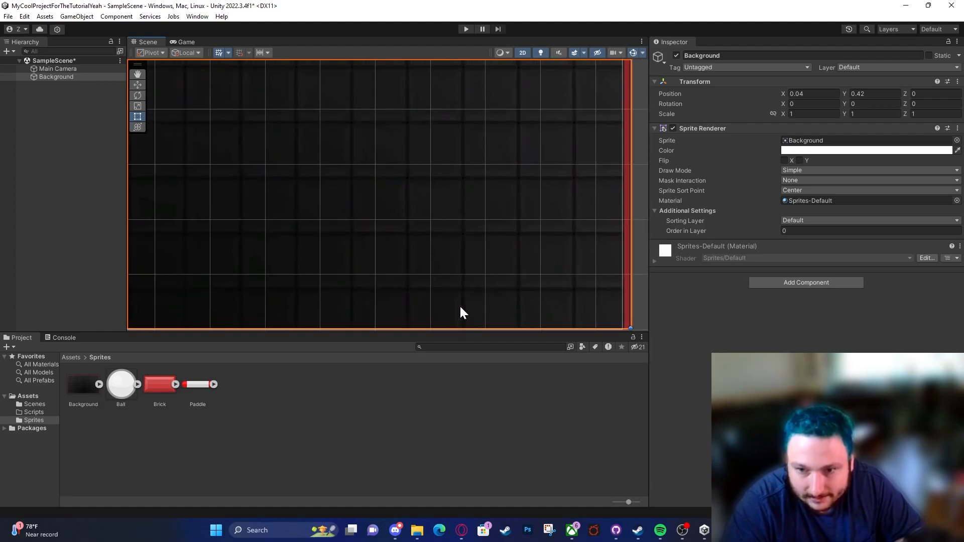
pyautogui.scroll(1, 459, 302)
pyautogui.moveTo(459, 303); pyautogui.dragTo(456, 203, button='middle')
pyautogui.moveTo(456, 203); pyautogui.dragTo(456, 203)
# Step: Examine how far the Background's upper and side edges extend beyond the camera frame in the Scene view
pyautogui.scroll(-8, 454, 203)
pyautogui.moveTo(380, 121); pyautogui.dragTo(389, 417, button='middle')
pyautogui.scroll(4, 286, 193)
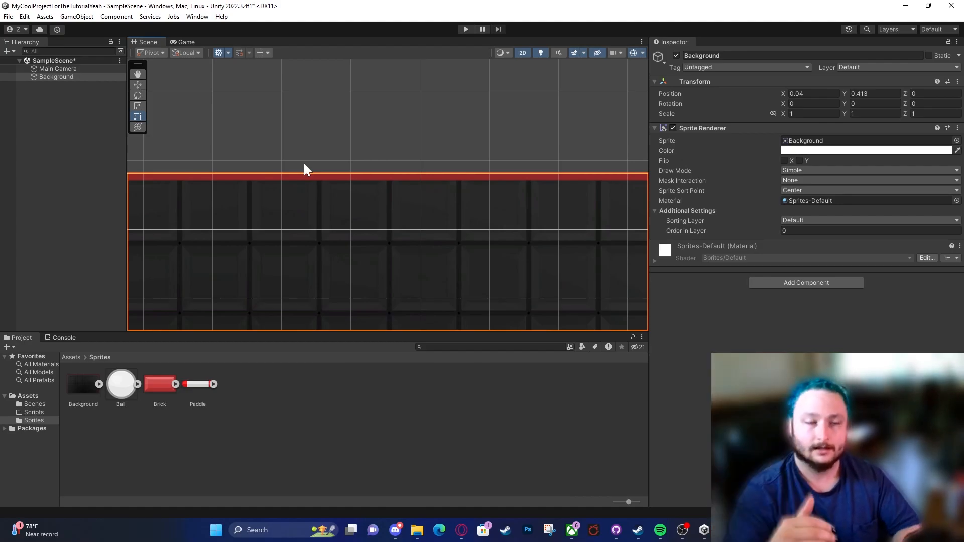
pyautogui.scroll(-6, 364, 229)
pyautogui.moveTo(499, 311); pyautogui.dragTo(506, 152, button='middle')
pyautogui.scroll(-3, 410, 205)
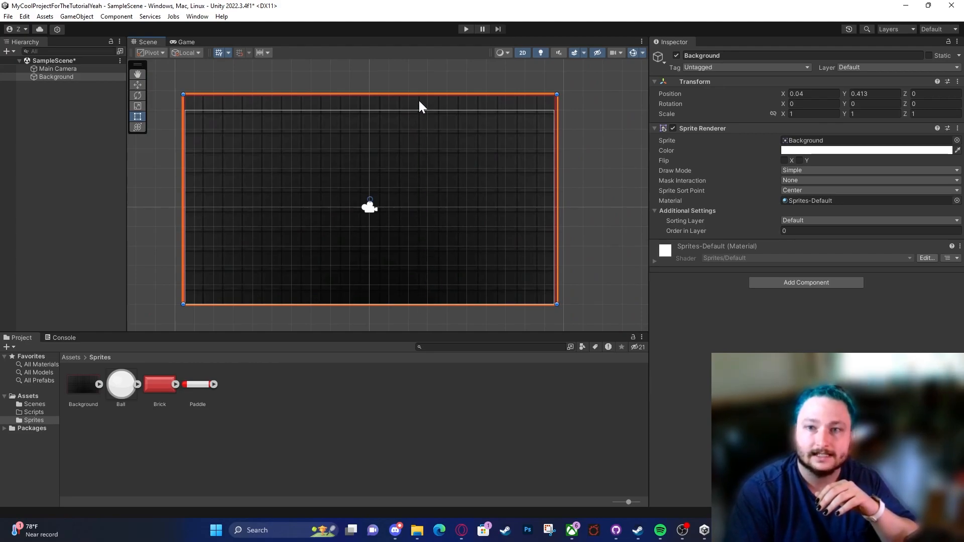
pyautogui.scroll(10, 419, 100)
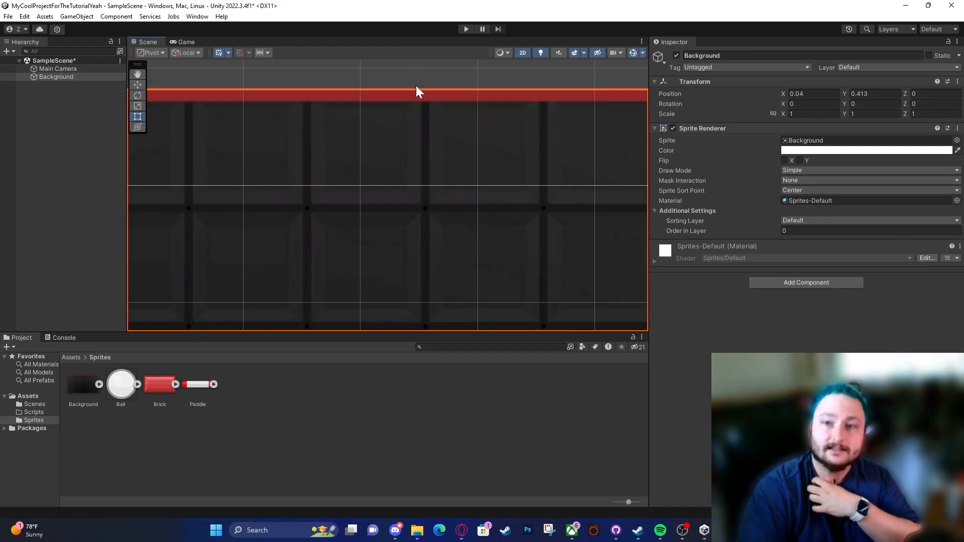
pyautogui.scroll(-3, 413, 129)
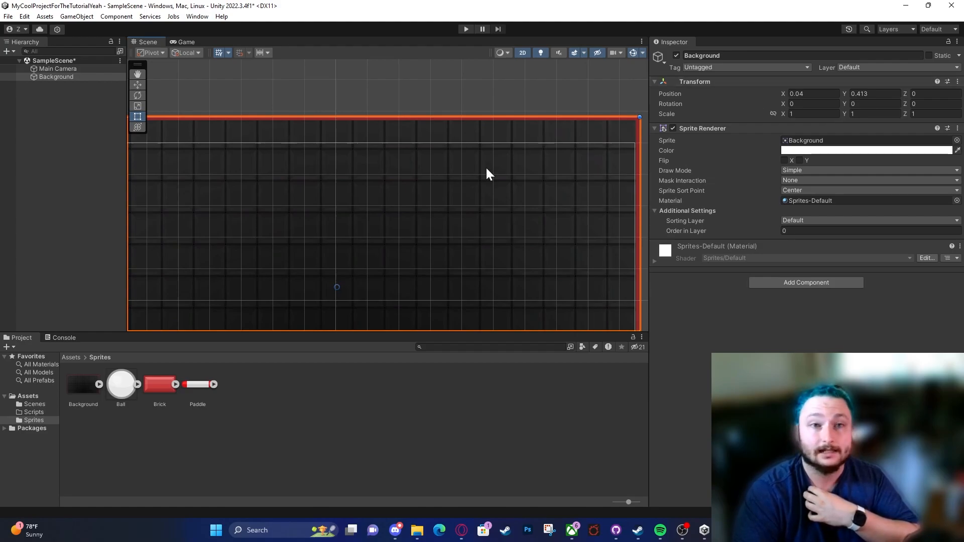
# Step: Reset the Background's position to X 0 and Y 0 so it is centred on the camera
pyautogui.click(813, 94)
pyautogui.write('0')
pyautogui.press('Tab')
pyautogui.write('0')
pyautogui.scroll(-3, 351, 282)
pyautogui.moveTo(393, 253); pyautogui.dragTo(405, 138, button='middle')
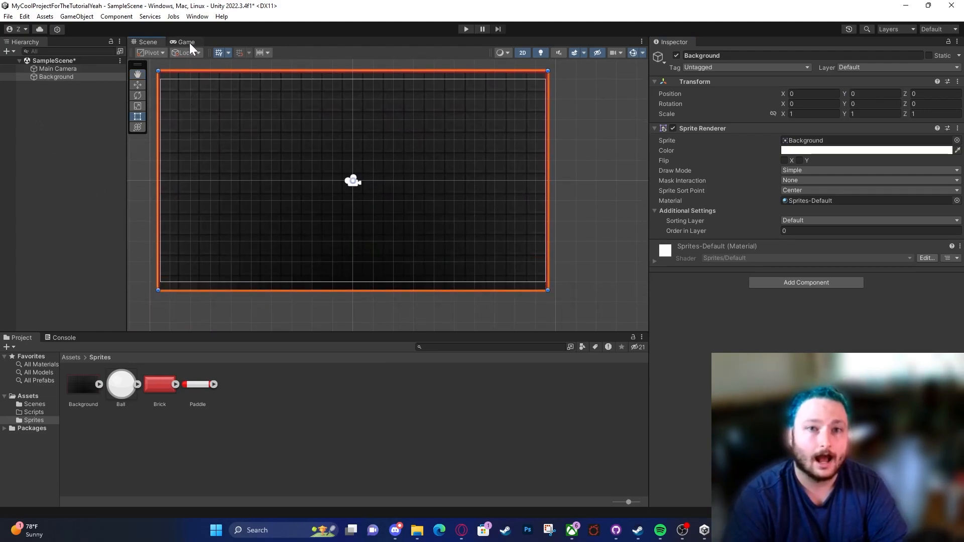
# Step: Try docking the Game view beside the Scene view, regrouping it with the Scene view, and floating it as a separate window
pyautogui.moveTo(189, 44); pyautogui.dragTo(768, 221)
pyautogui.moveTo(562, 203); pyautogui.dragTo(394, 215)
pyautogui.click(407, 40)
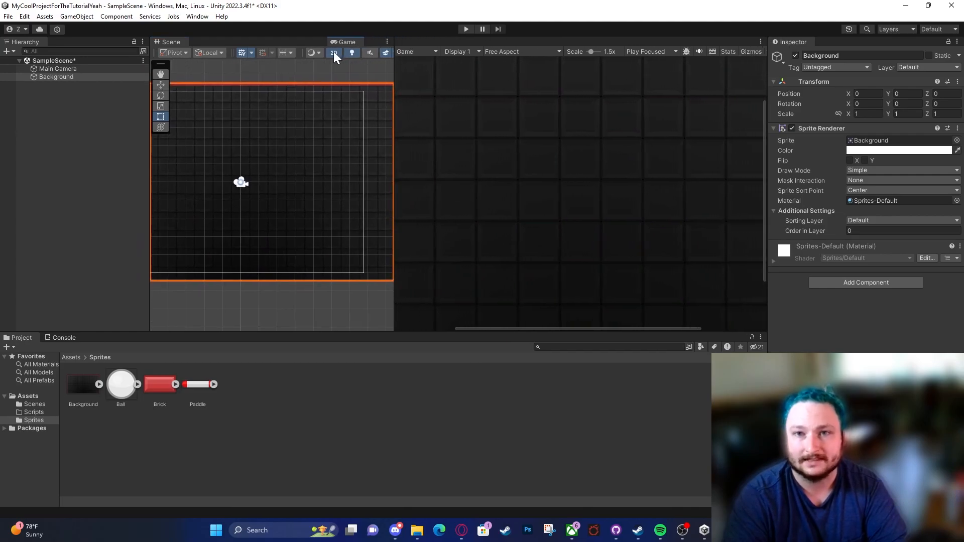
pyautogui.moveTo(336, 51); pyautogui.dragTo(332, 52)
pyautogui.scroll(-3, 311, 196)
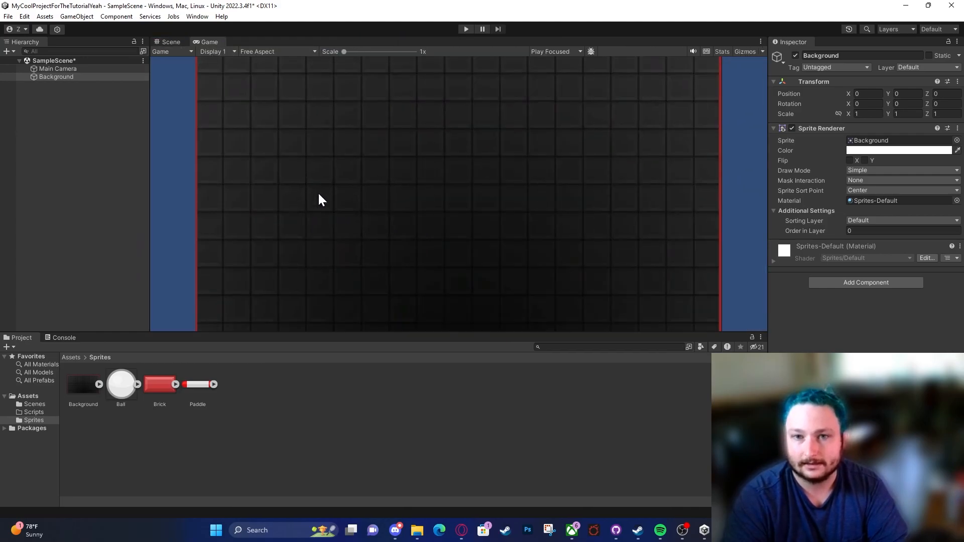
pyautogui.moveTo(207, 41); pyautogui.dragTo(489, 236)
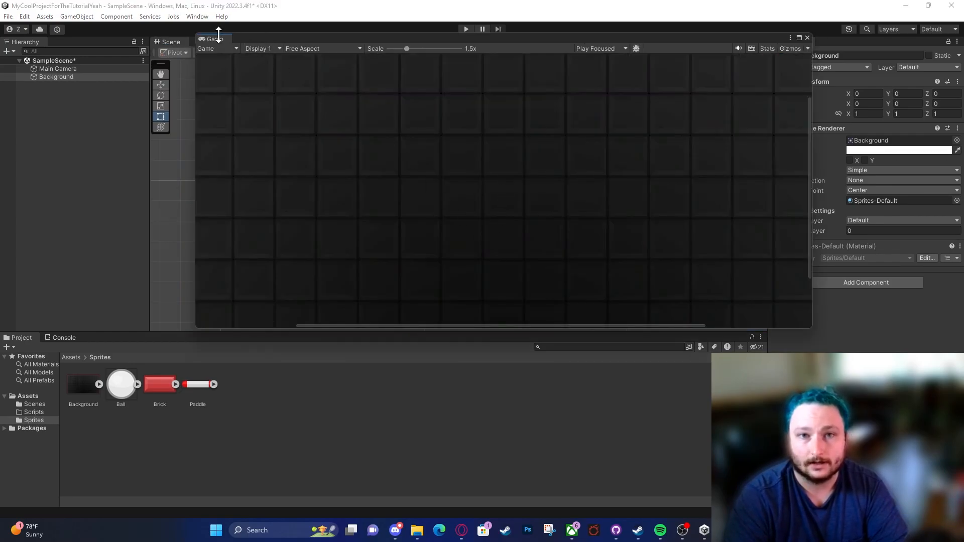
pyautogui.moveTo(308, 37); pyautogui.dragTo(286, 65)
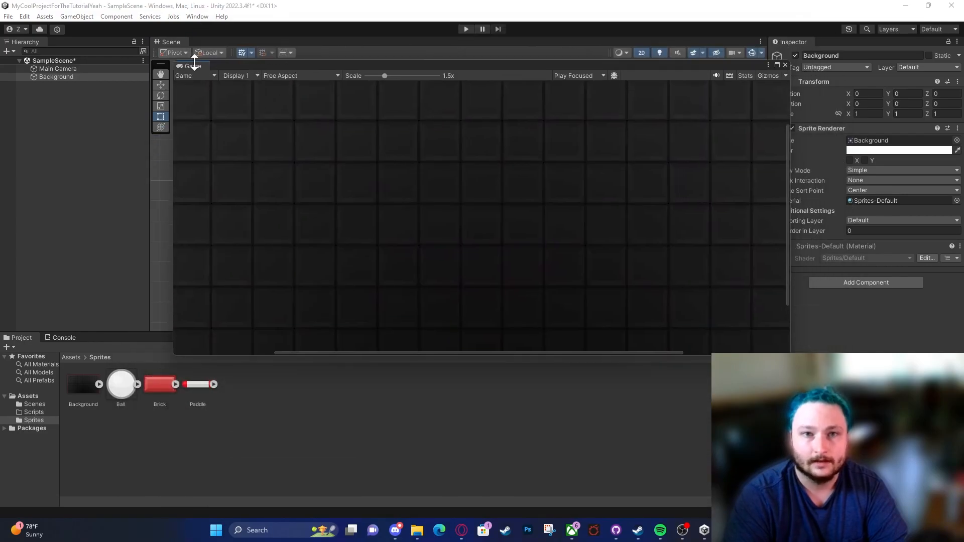
# Step: Dock the Game view beside the Scene view, make it the wider of the two, and set its aspect ratio to 16:9
pyautogui.moveTo(209, 45); pyautogui.dragTo(632, 204)
pyautogui.moveTo(559, 187); pyautogui.dragTo(297, 155)
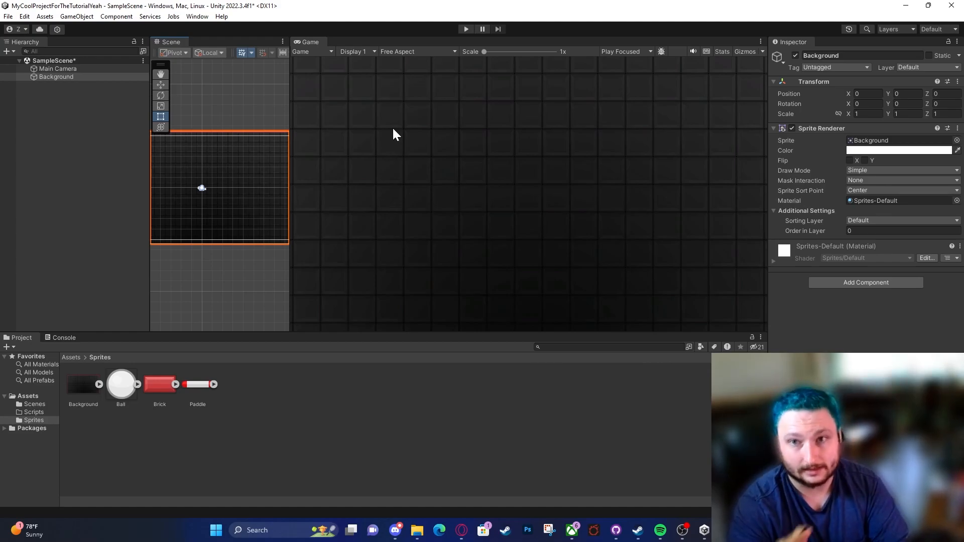
pyautogui.click(401, 52)
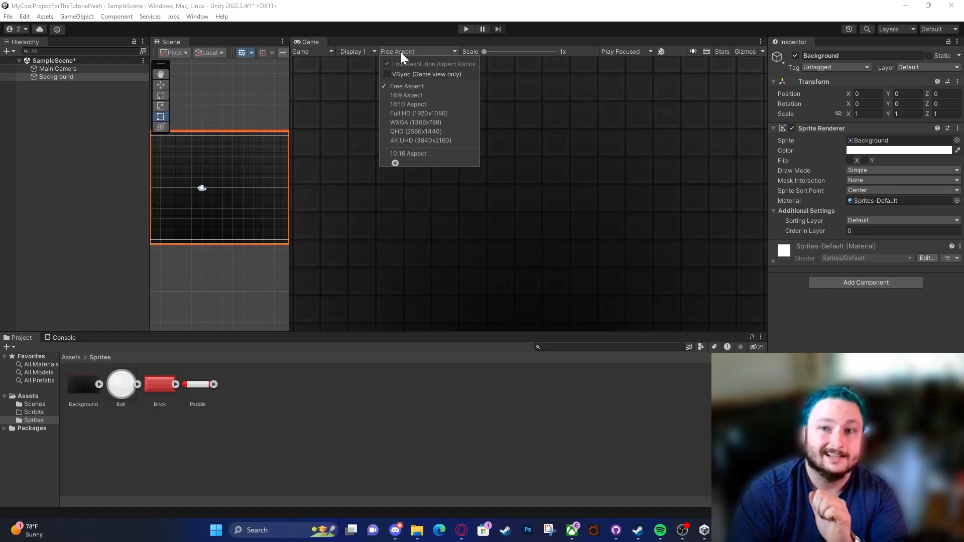
pyautogui.click(420, 97)
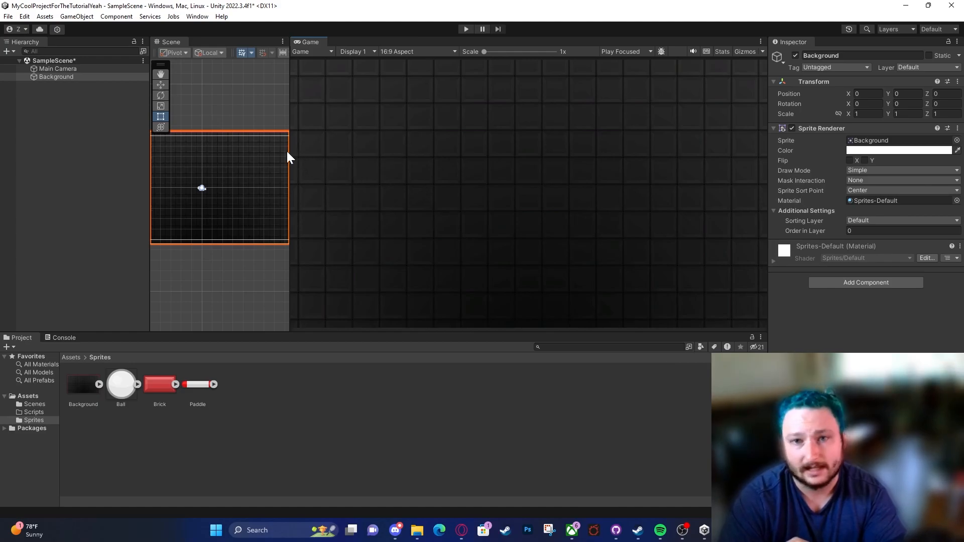
pyautogui.moveTo(289, 151); pyautogui.dragTo(338, 156)
# Step: Compare the Background's outer edges and upper corner with the 16:9 camera frame in the Scene view
pyautogui.scroll(-8, 318, 157)
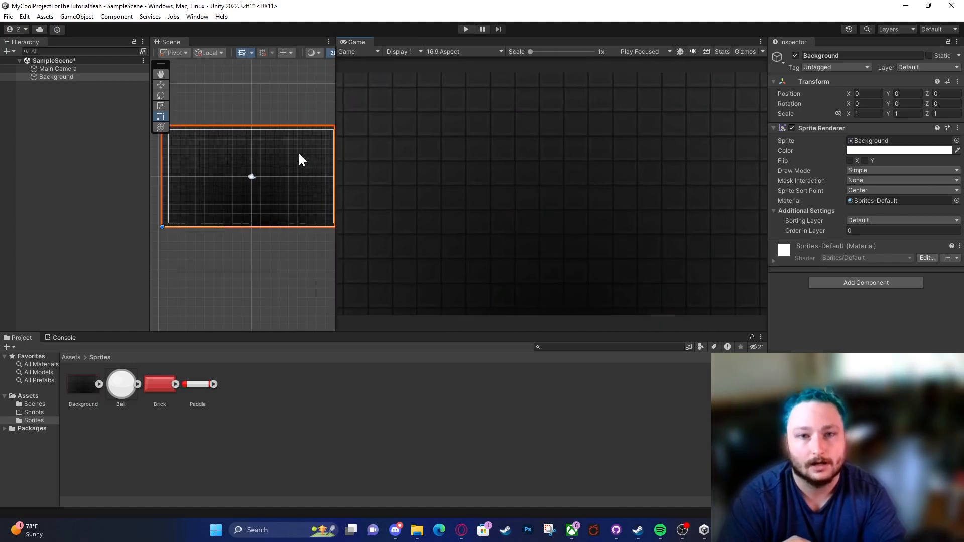
pyautogui.moveTo(299, 152); pyautogui.dragTo(224, 164, button='middle')
pyautogui.scroll(8, 232, 162)
pyautogui.scroll(1, 293, 150)
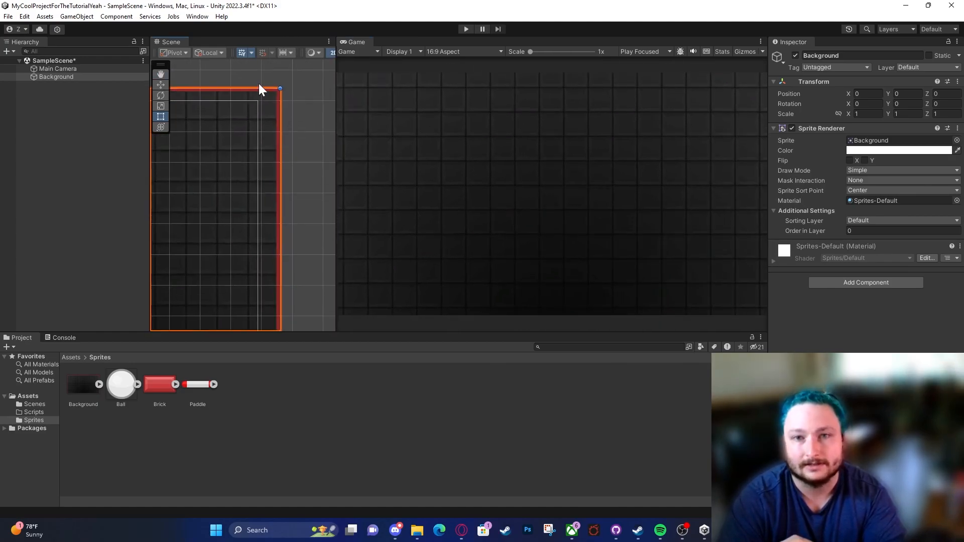
pyautogui.scroll(-4, 233, 130)
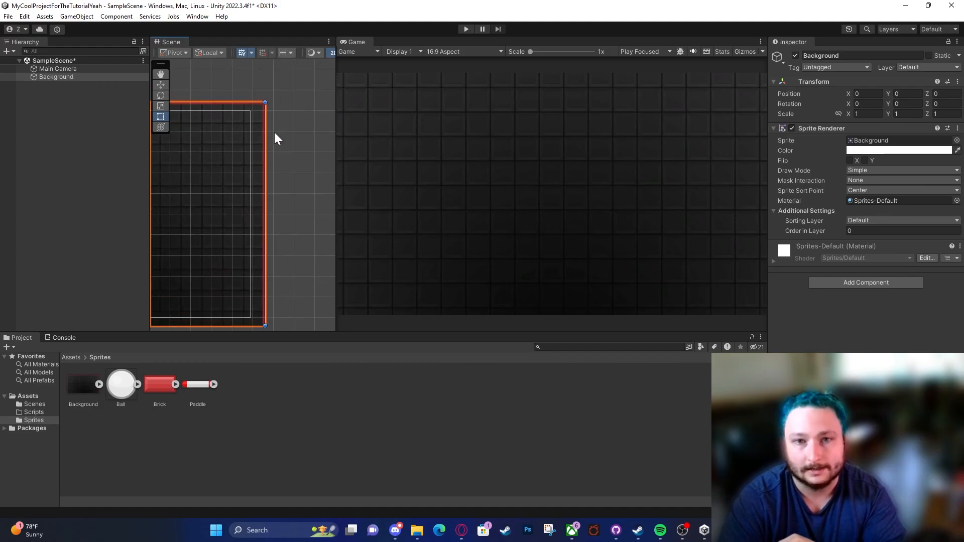
pyautogui.moveTo(281, 135); pyautogui.dragTo(343, 146, button='middle')
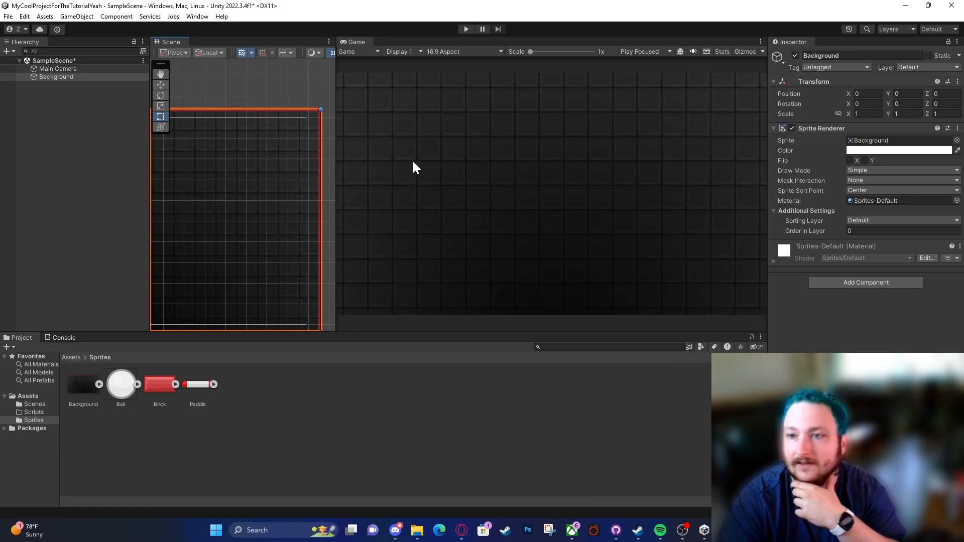
# Step: Frame the Main Camera in a wider Scene view, and switch that view to 3D and back to 2D
pyautogui.click(44, 69)
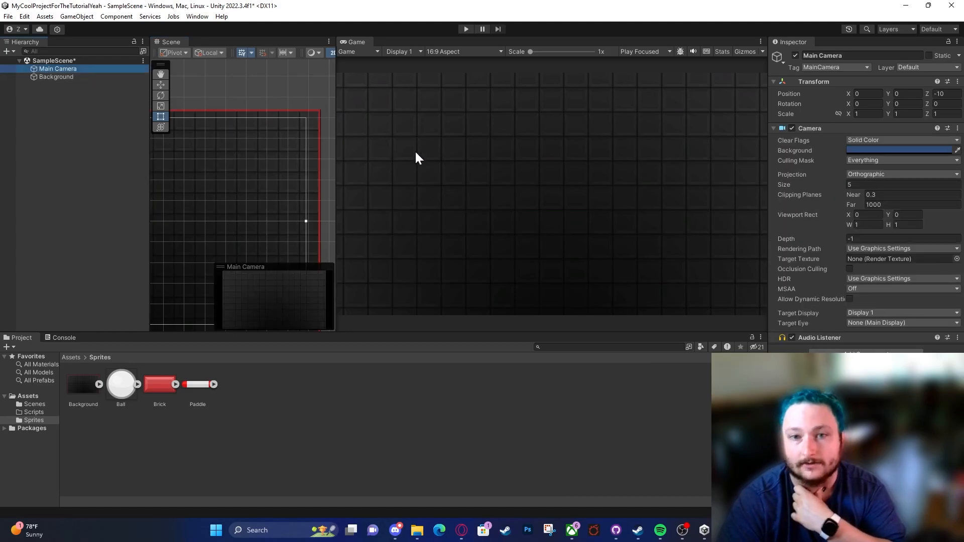
pyautogui.press('f')
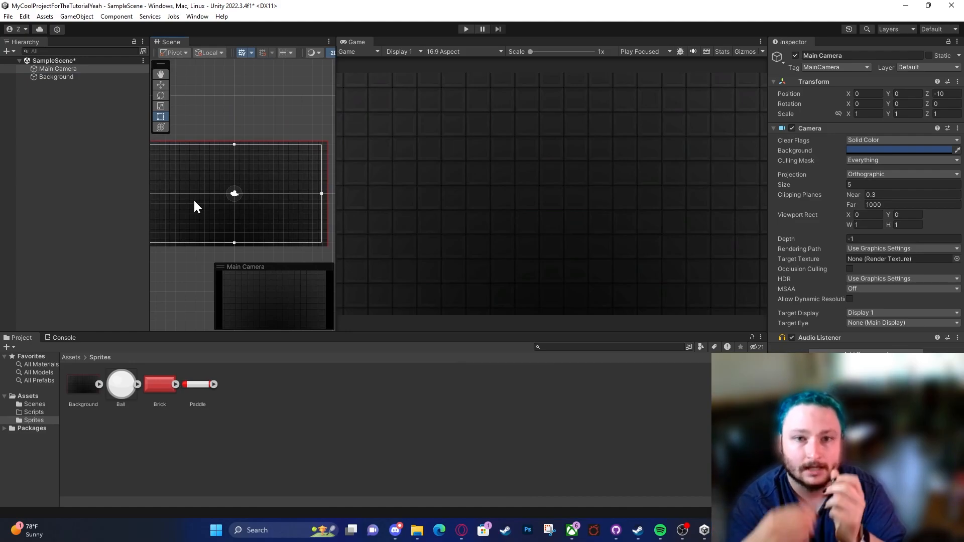
pyautogui.scroll(-2, 159, 258)
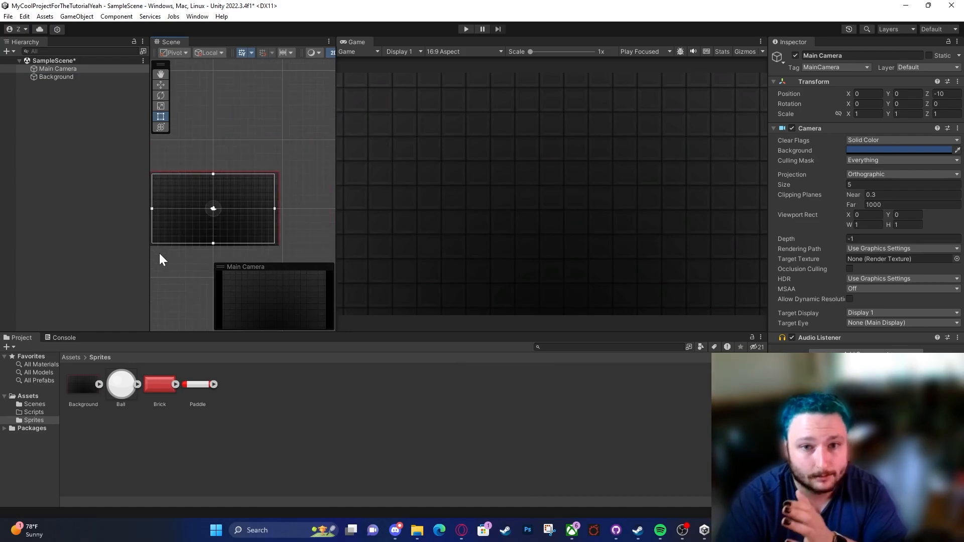
pyautogui.moveTo(218, 250); pyautogui.dragTo(266, 237, button='middle')
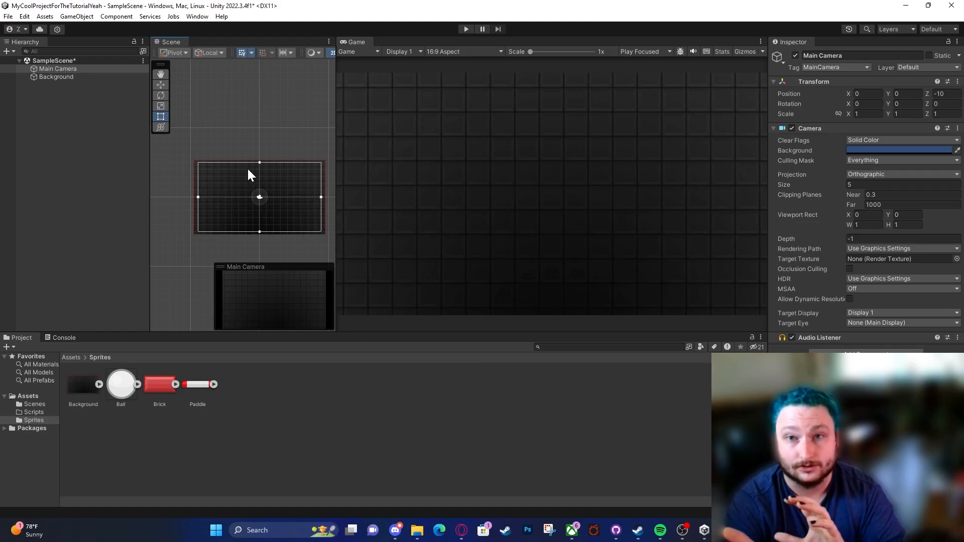
pyautogui.moveTo(336, 116); pyautogui.dragTo(446, 116)
pyautogui.scroll(-1, 340, 93)
pyautogui.moveTo(334, 93); pyautogui.dragTo(316, 95, button='middle')
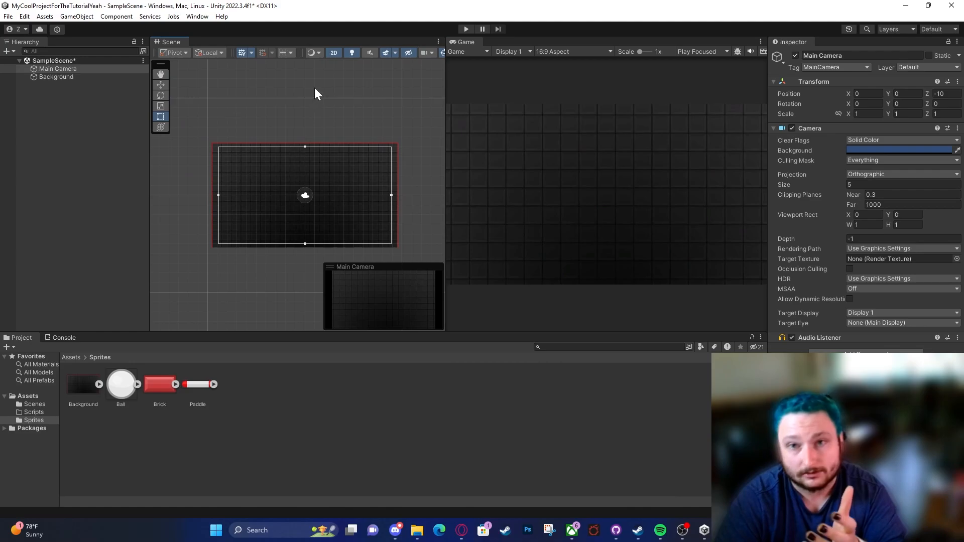
pyautogui.click(332, 52)
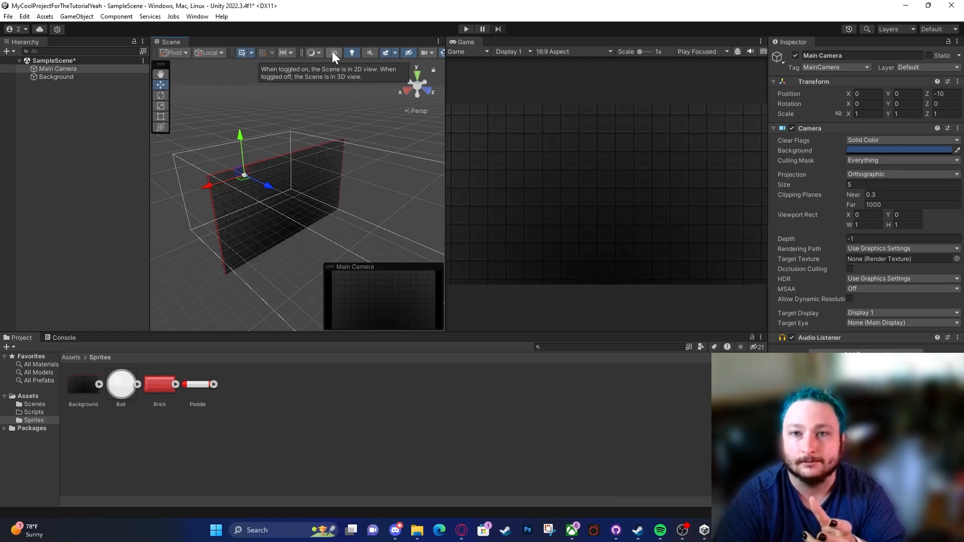
pyautogui.click(333, 53)
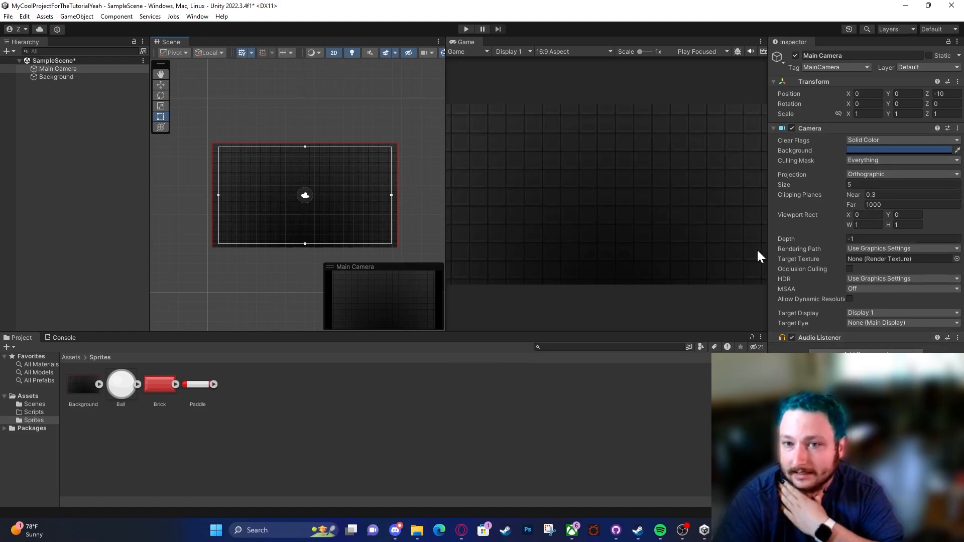
# Step: Toggle the Background object's active state repeatedly to compare the Game view with and without it, leaving it deactivated
pyautogui.click(75, 77)
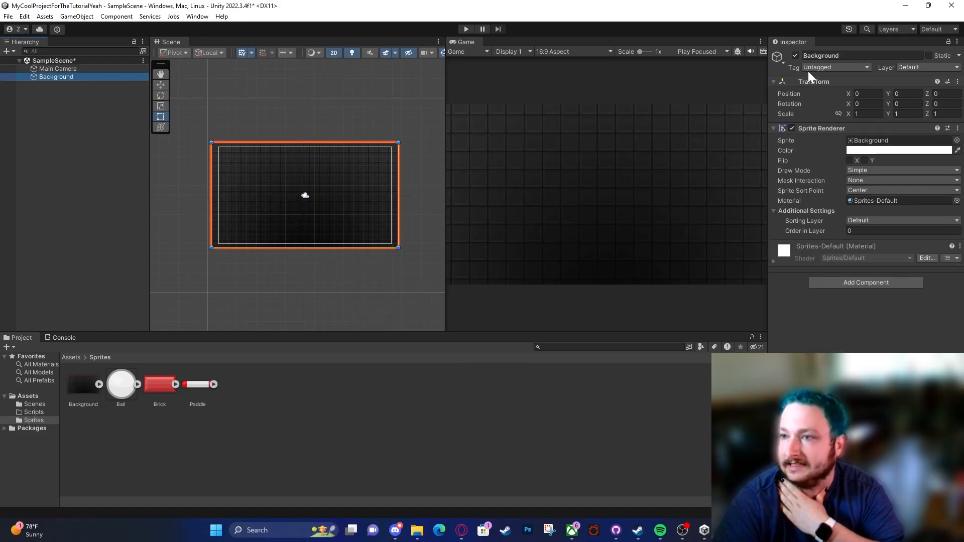
pyautogui.click(795, 55)
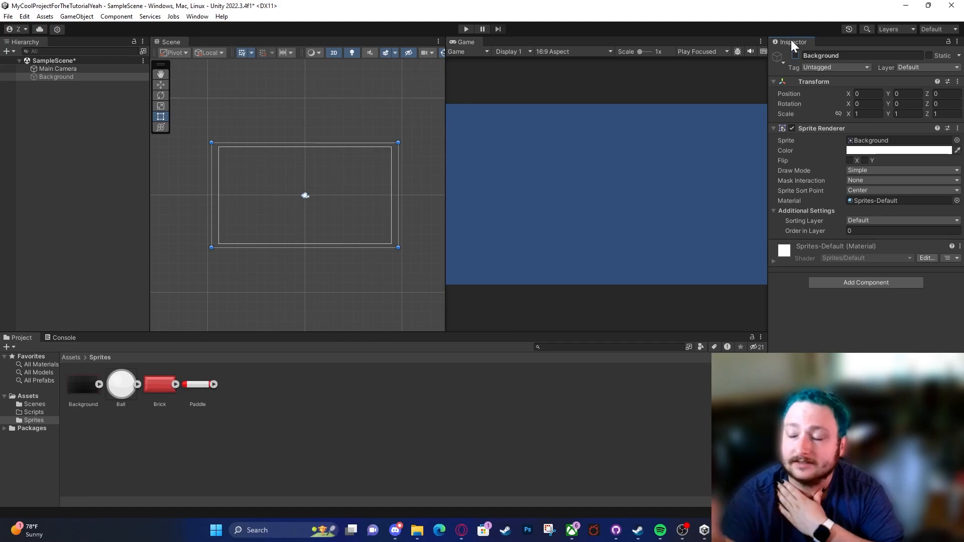
pyautogui.click(98, 61)
pyautogui.click(96, 67)
pyautogui.click(94, 74)
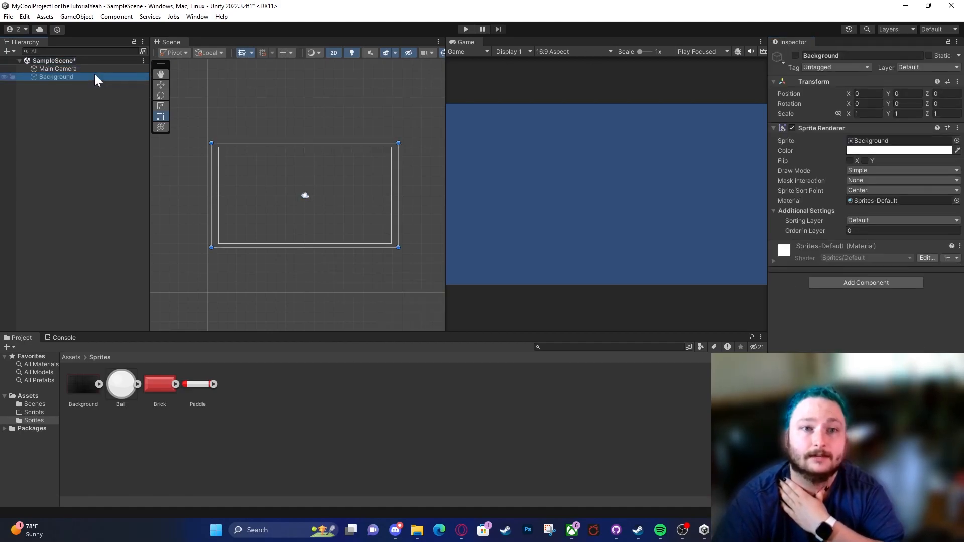
pyautogui.click(796, 56)
pyautogui.click(797, 58)
pyautogui.click(797, 58)
pyautogui.click(797, 57)
pyautogui.click(797, 56)
pyautogui.click(798, 56)
pyautogui.click(798, 56)
pyautogui.click(798, 57)
pyautogui.click(798, 56)
pyautogui.click(797, 57)
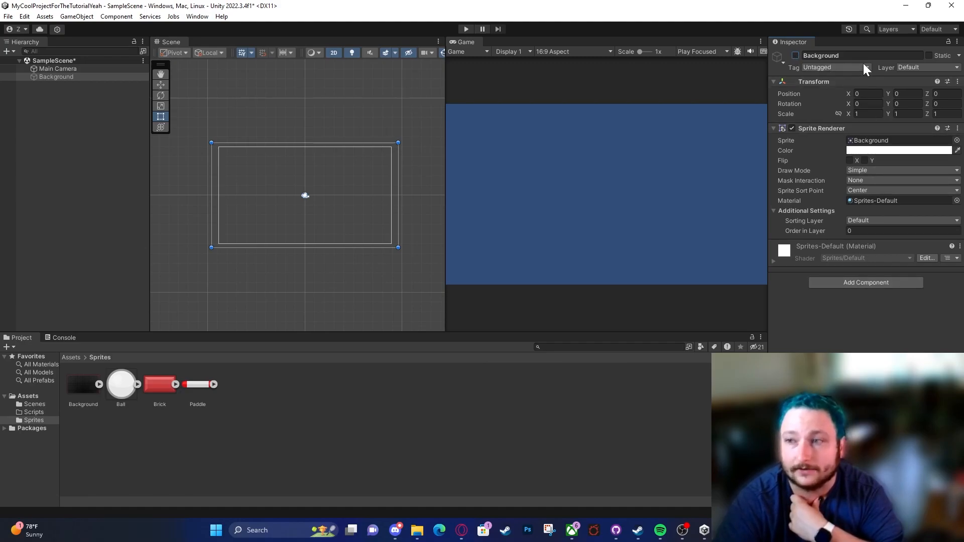
# Step: Collapse and expand the Background's Transform and Sprite Renderer components, leaving both collapsed
pyautogui.click(831, 129)
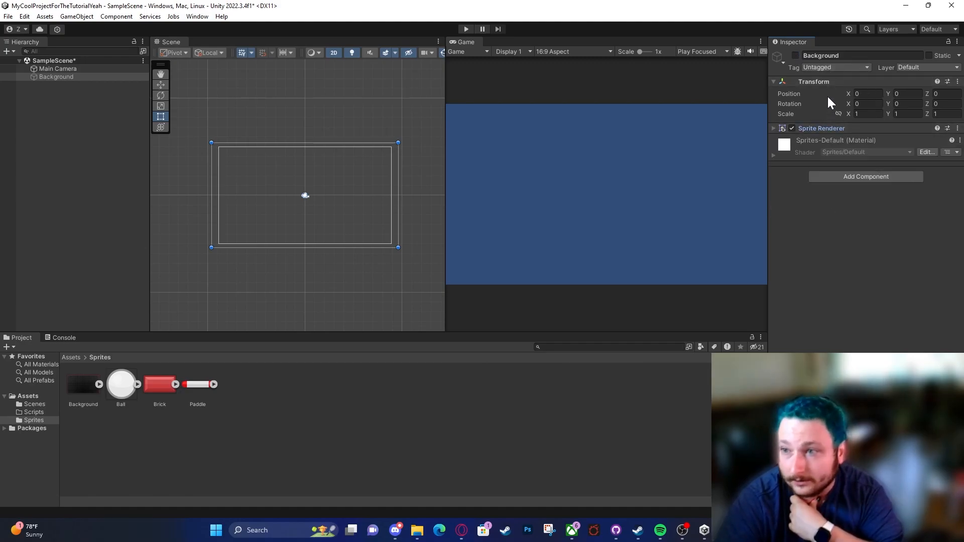
pyautogui.click(823, 82)
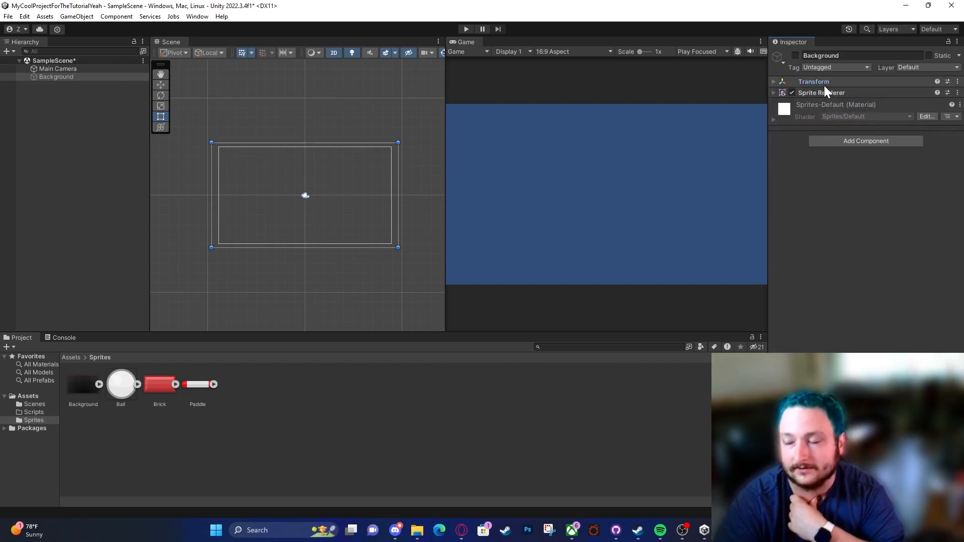
pyautogui.click(824, 82)
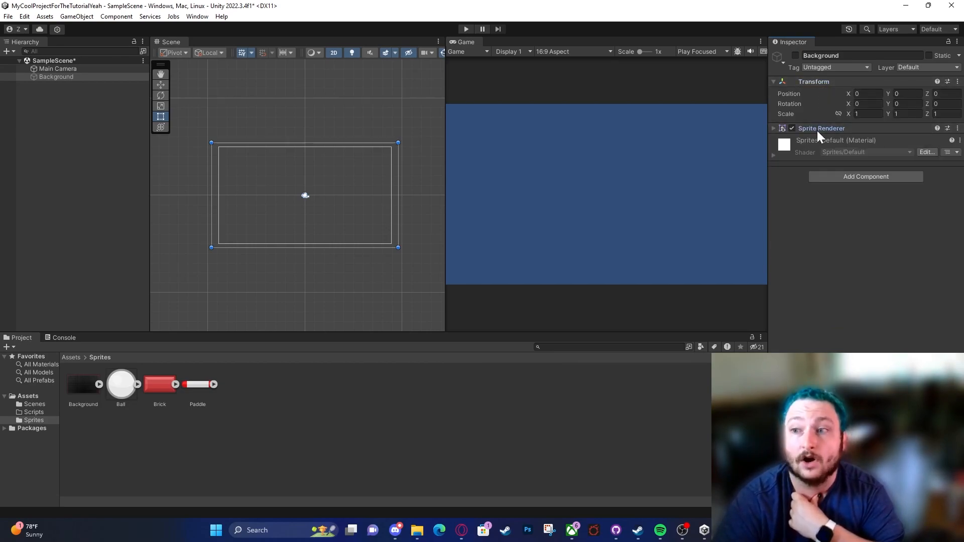
pyautogui.click(817, 129)
pyautogui.click(815, 81)
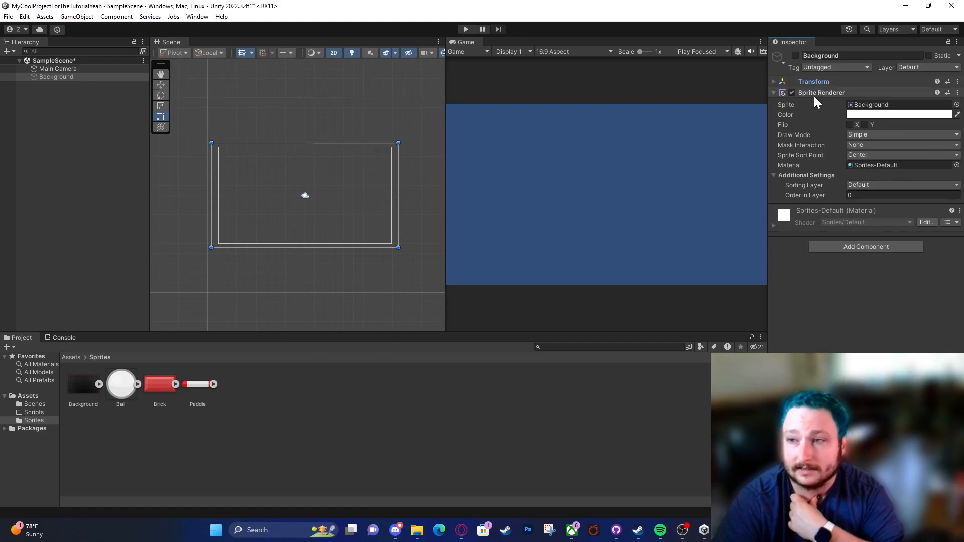
pyautogui.click(814, 93)
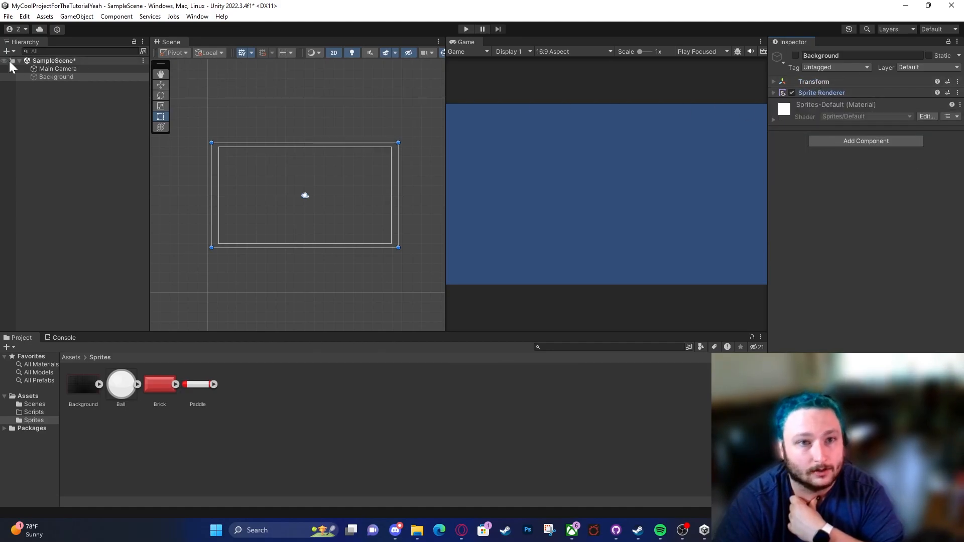
# Step: Widen the Game view and set the Main Camera's background color to dark green, hexadecimal 035A0F
pyautogui.click(52, 69)
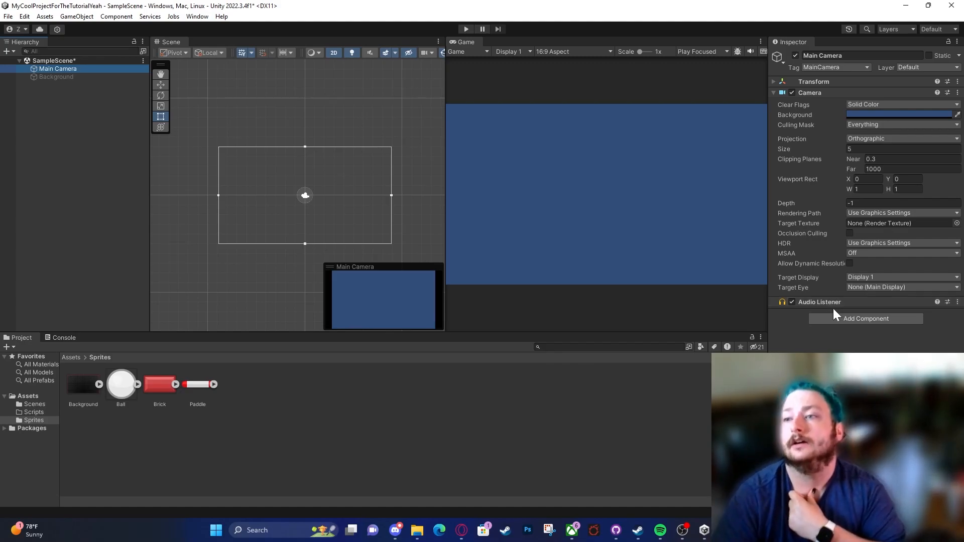
pyautogui.moveTo(442, 176); pyautogui.dragTo(301, 157)
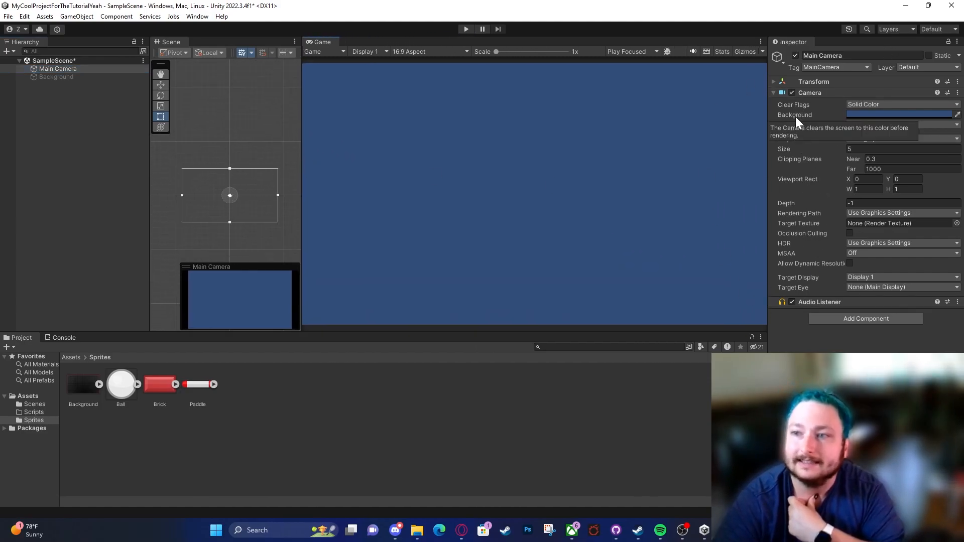
pyautogui.click(861, 115)
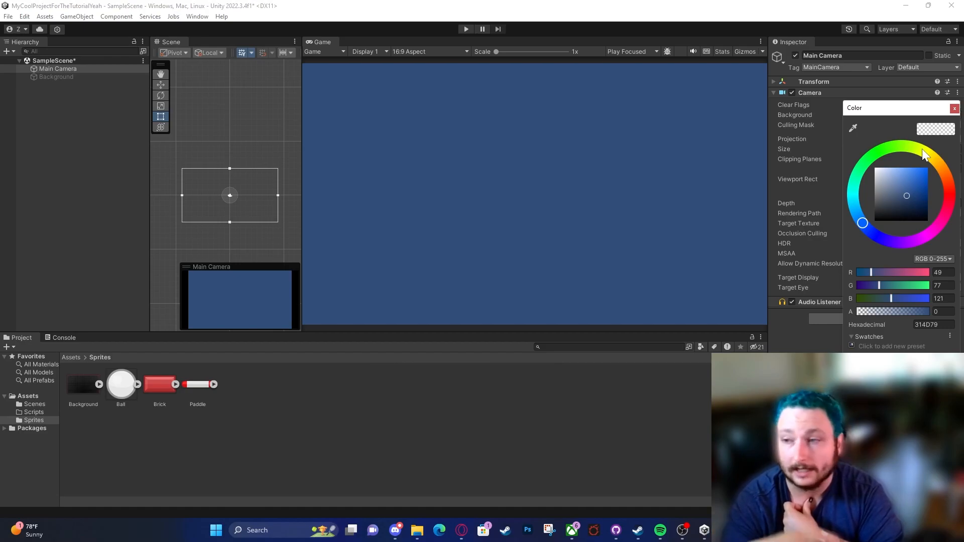
pyautogui.click(873, 159)
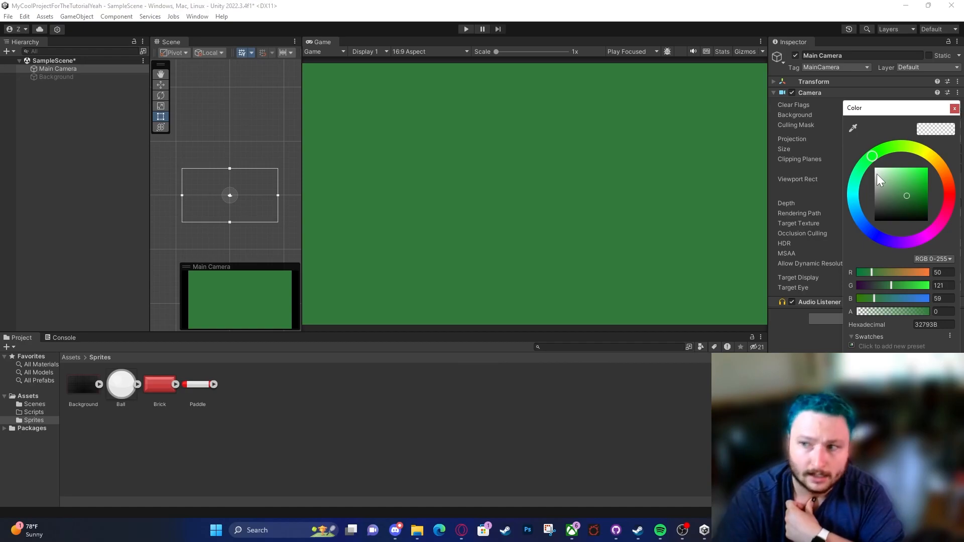
pyautogui.click(926, 202)
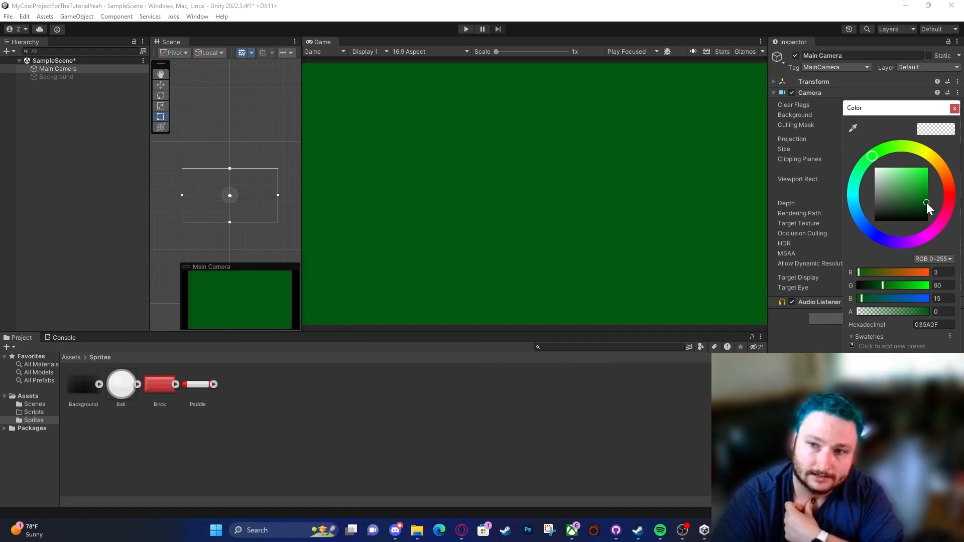
pyautogui.click(632, 205)
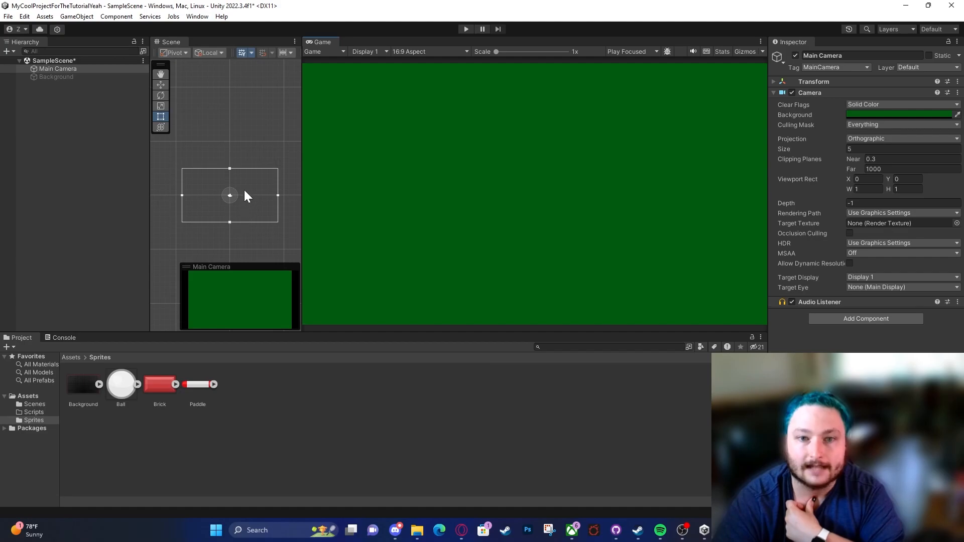
# Step: Reactivate the Background object and set the Main Camera's orthographic size to 5.38 so the camera frame matches the Background's edges
pyautogui.click(49, 76)
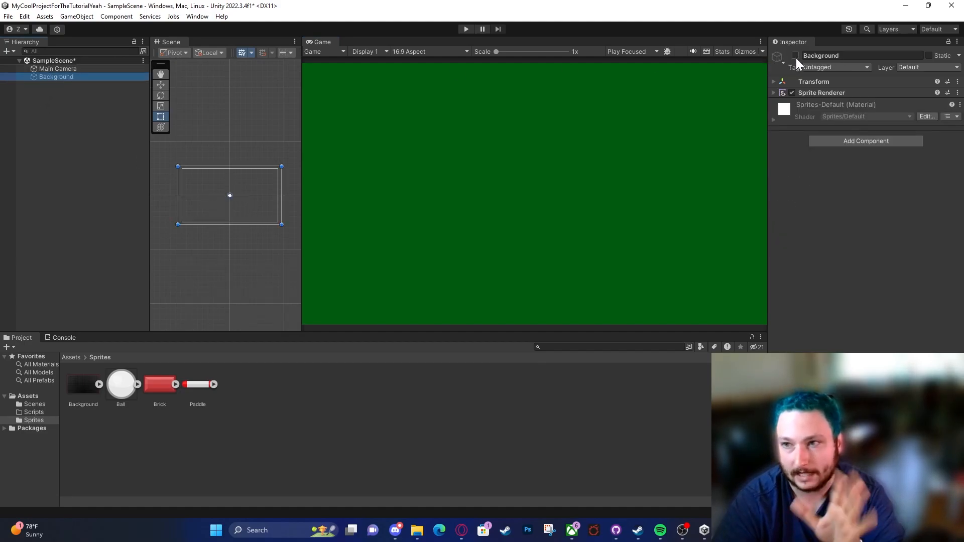
pyautogui.click(795, 56)
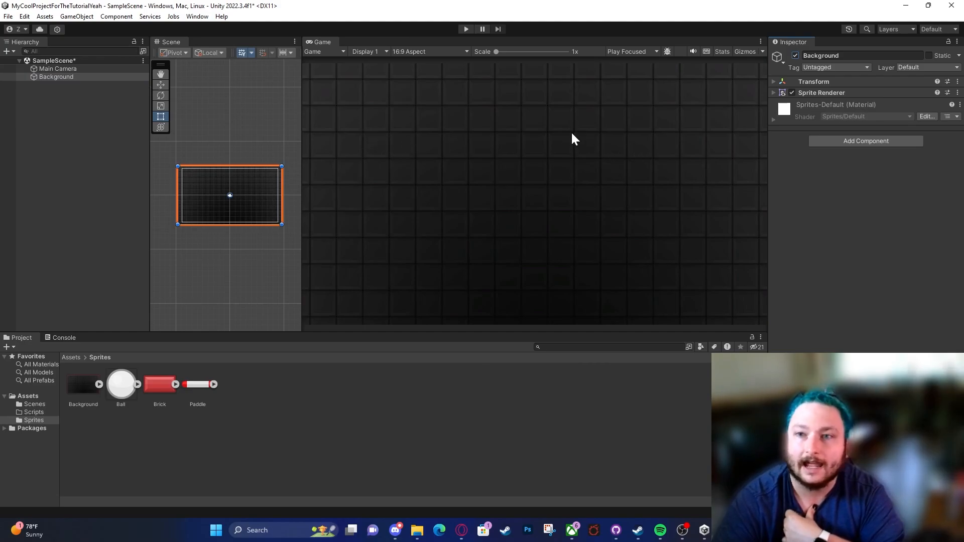
pyautogui.click(73, 70)
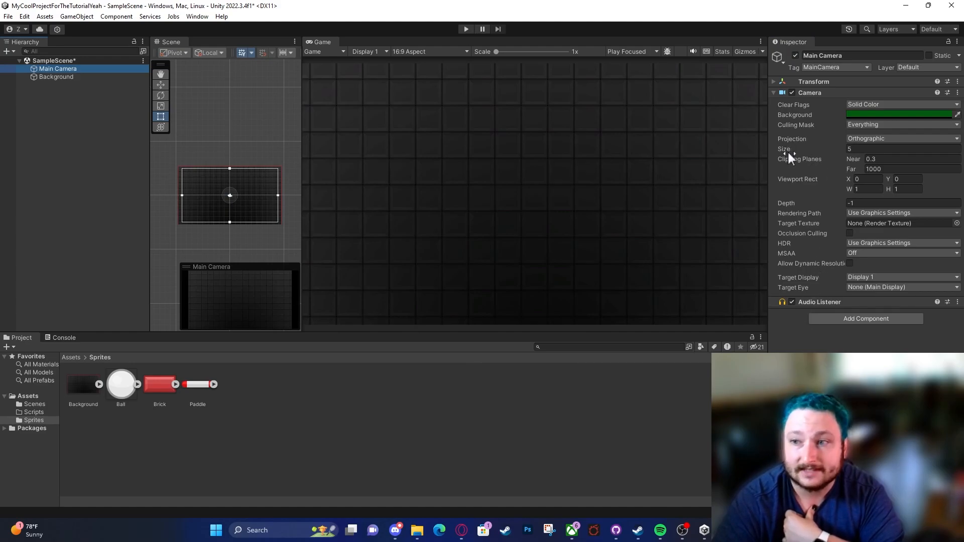
pyautogui.moveTo(787, 148)
pyautogui.mouseDown()
pyautogui.moveTo(863, 146)
pyautogui.moveTo(32, 144)
pyautogui.moveTo(211, 145)
pyautogui.moveTo(458, 179)
pyautogui.moveTo(719, 188)
pyautogui.moveTo(408, 187)
pyautogui.moveTo(60, 164)
pyautogui.moveTo(867, 155)
pyautogui.moveTo(793, 149)
pyautogui.mouseUp()
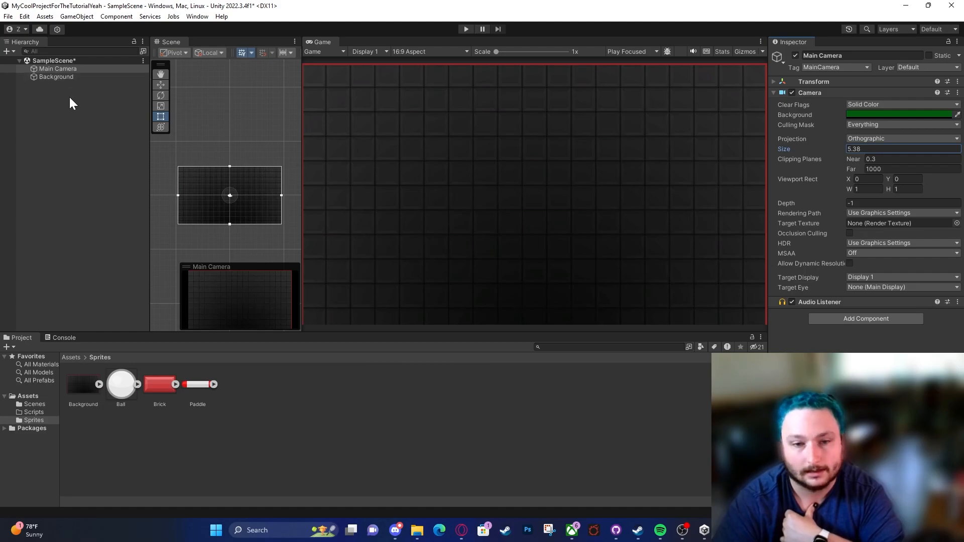
# Step: Inspect the Background sprite asset's import settings and try different viewport rect widths and heights on the Main Camera, restoring both to 1
pyautogui.click(100, 400)
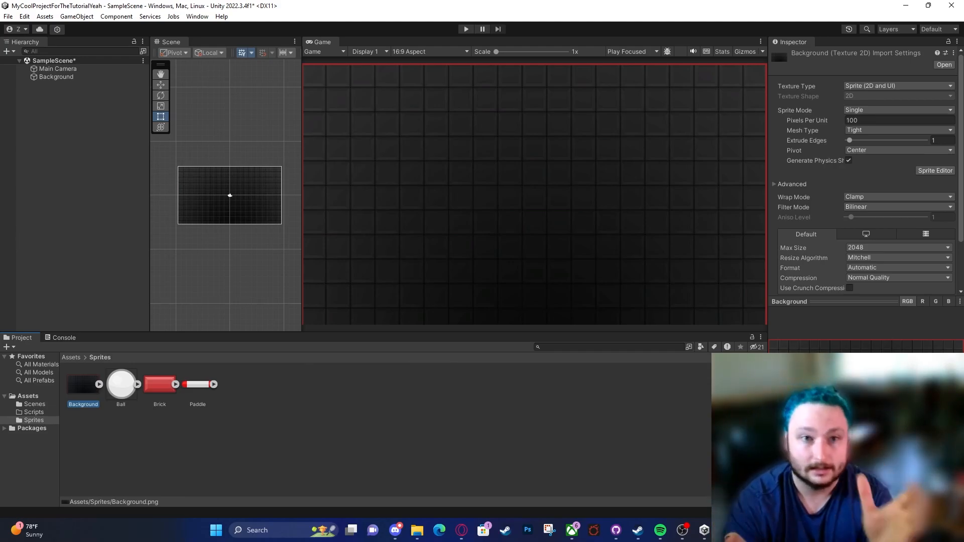
pyautogui.click(87, 69)
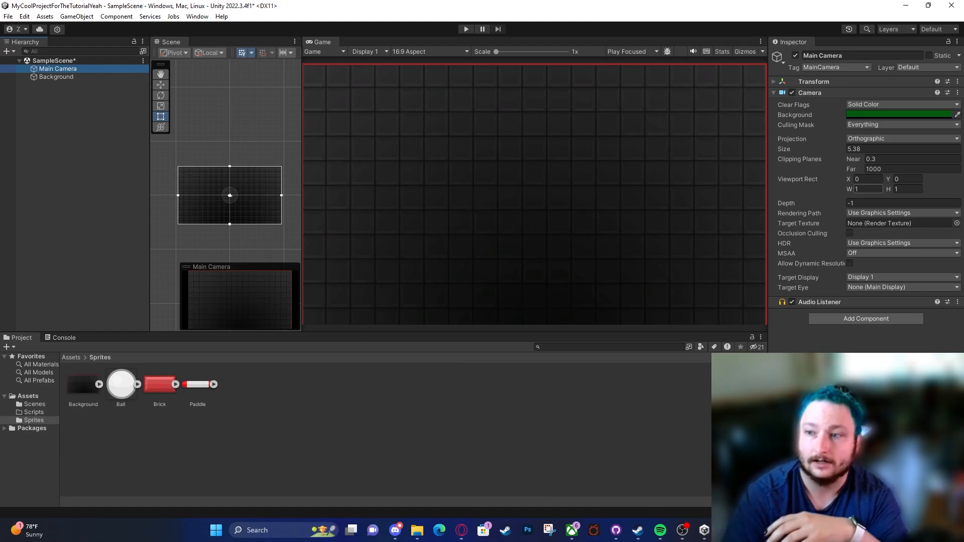
pyautogui.click(851, 188)
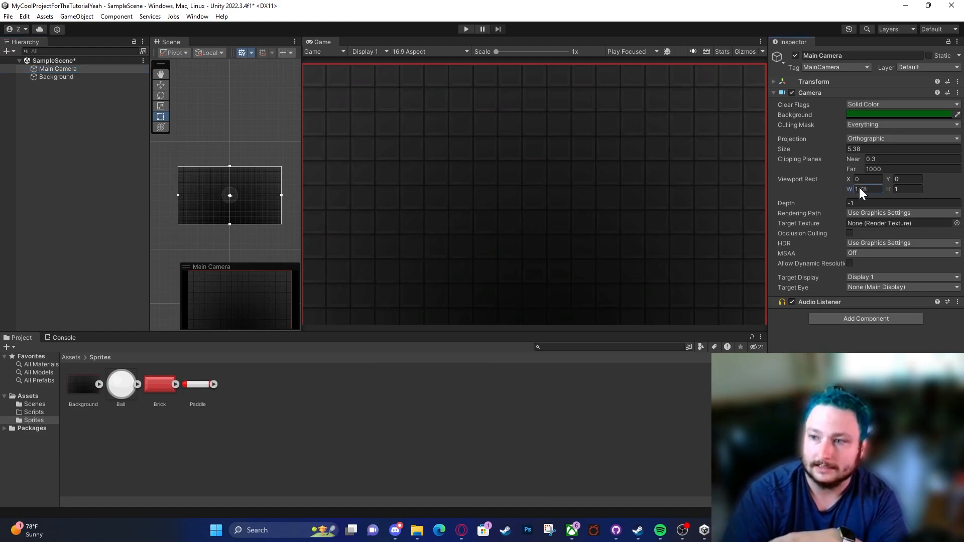
pyautogui.moveTo(894, 182); pyautogui.dragTo(854, 180)
pyautogui.click(871, 189)
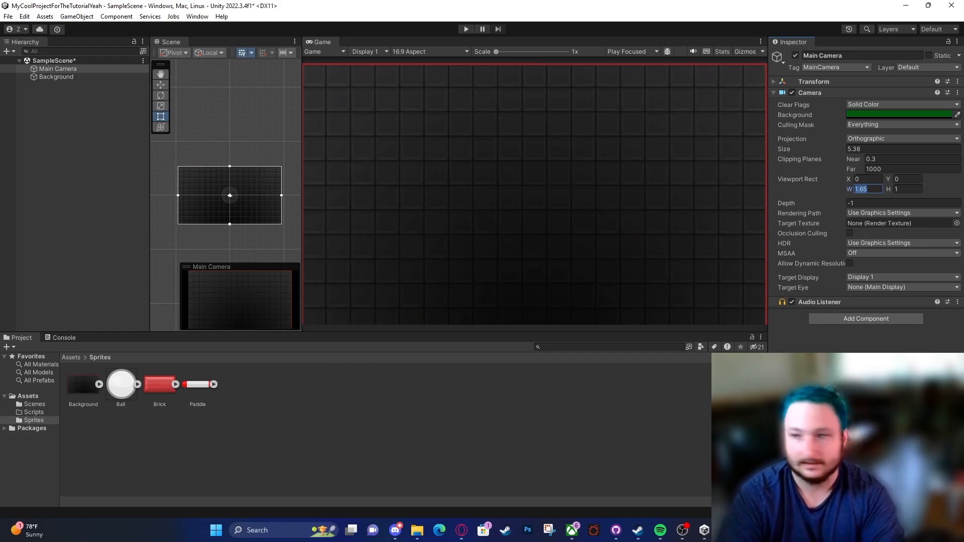
pyautogui.write('1')
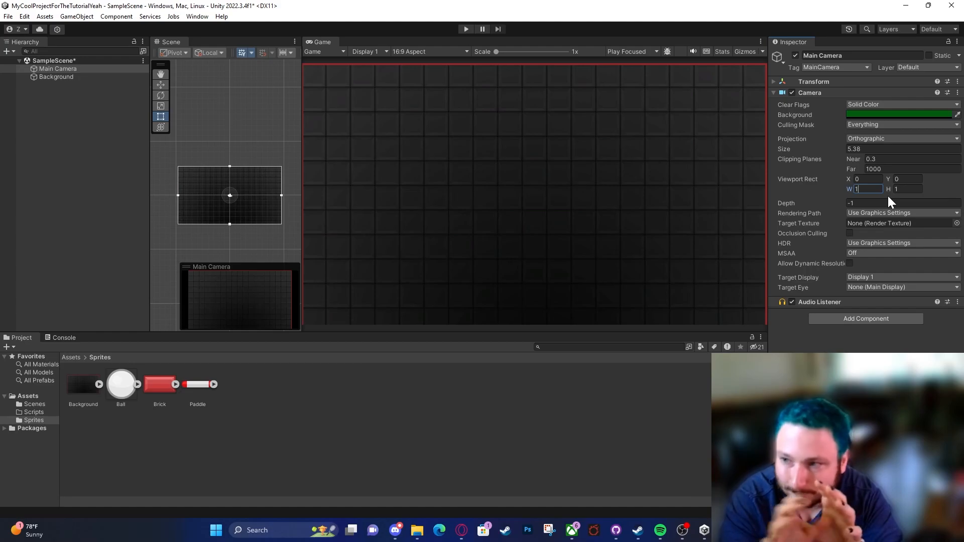
pyautogui.click(891, 186)
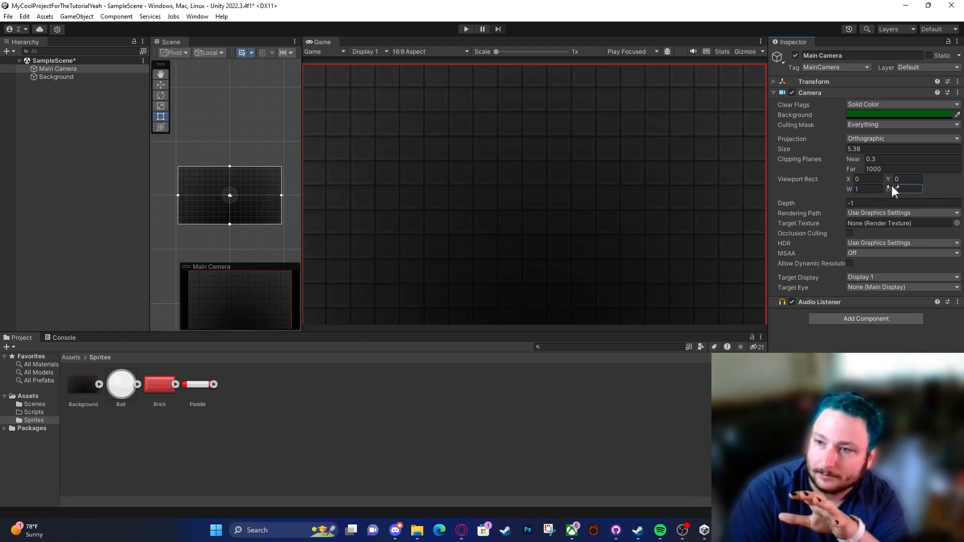
pyautogui.moveTo(912, 190); pyautogui.dragTo(884, 188)
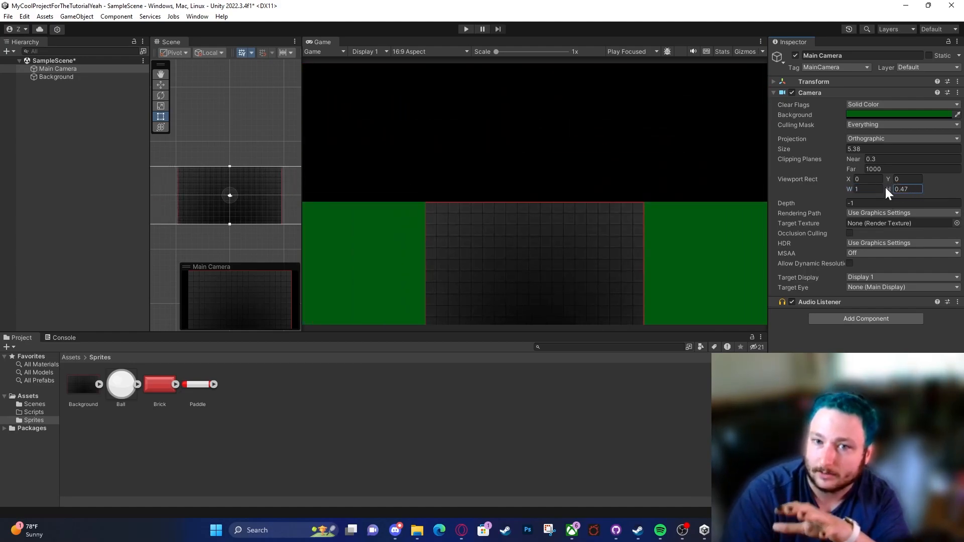
pyautogui.hotkey('ctrl', 'z')
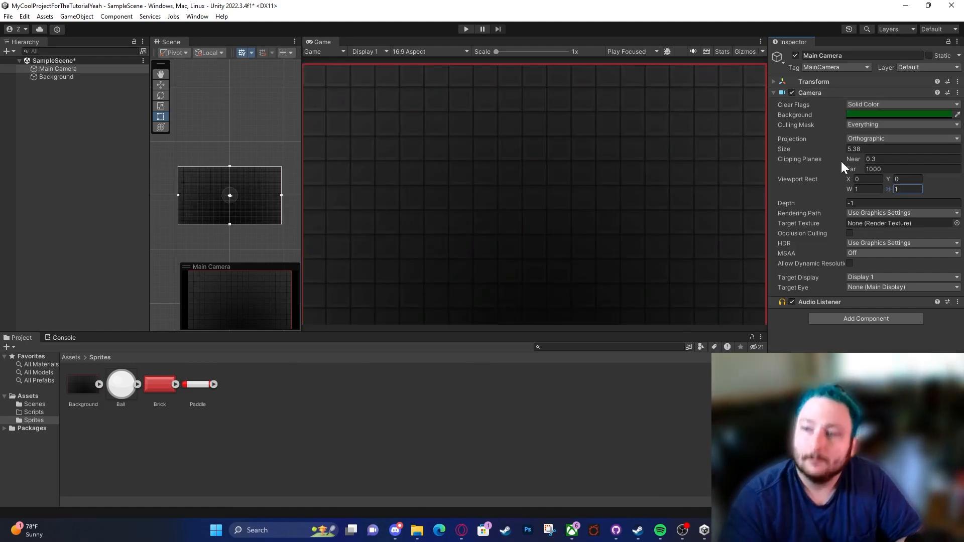
pyautogui.click(82, 388)
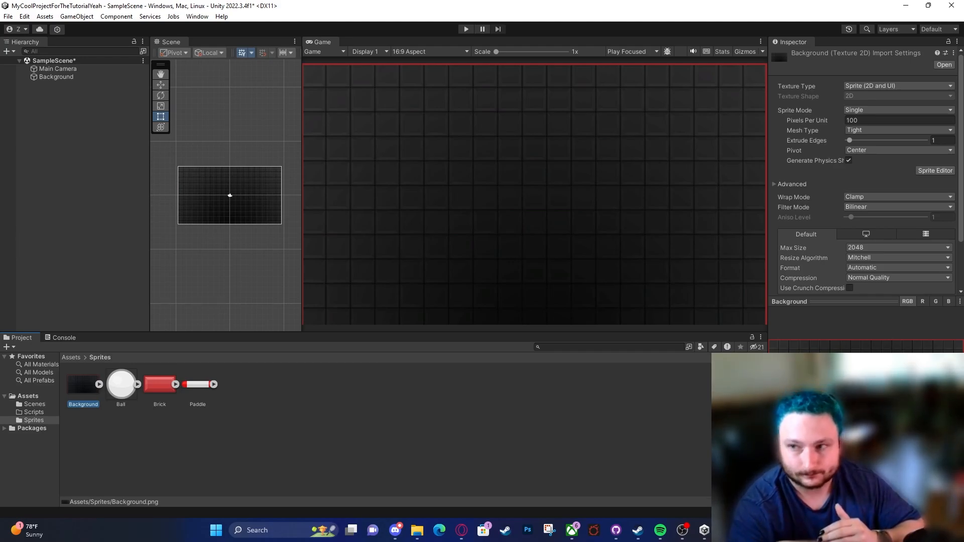
# Step: Set the Main Camera's orthographic size to 5.4 and expand its Transform component
pyautogui.click(56, 69)
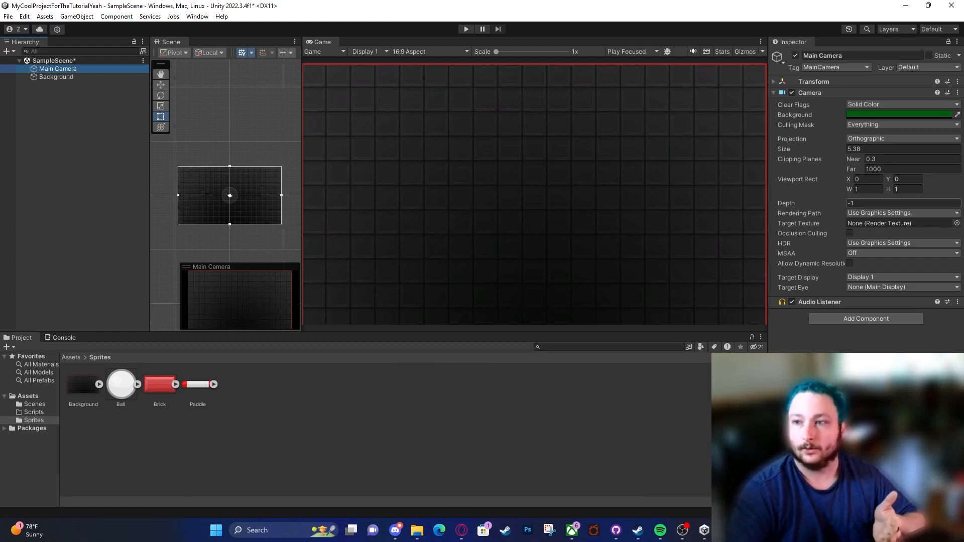
pyautogui.click(863, 148)
pyautogui.write('5.')
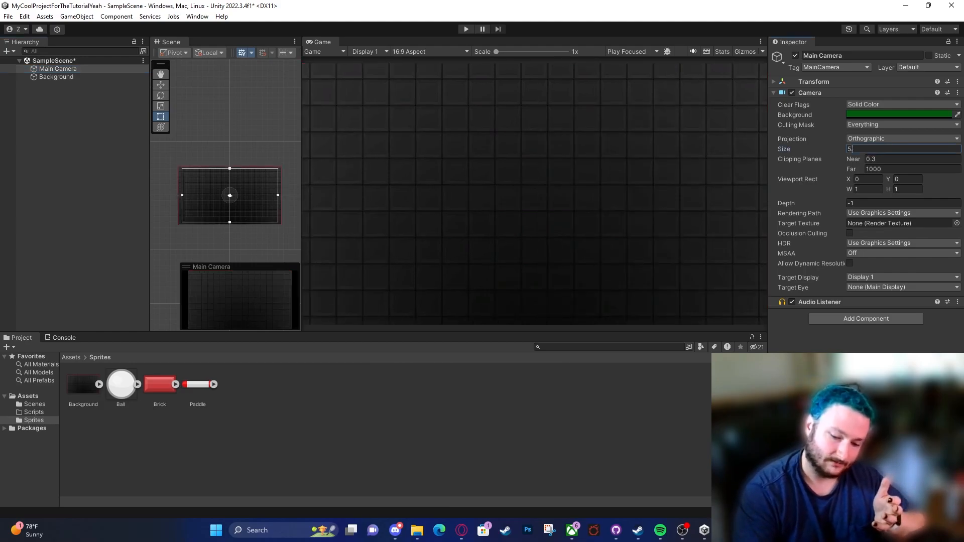
pyautogui.write('4')
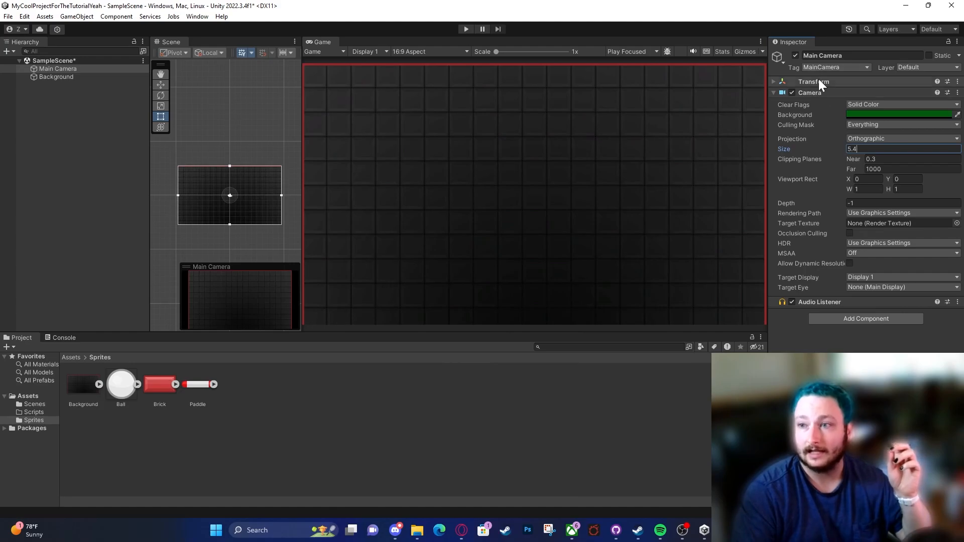
pyautogui.click(790, 81)
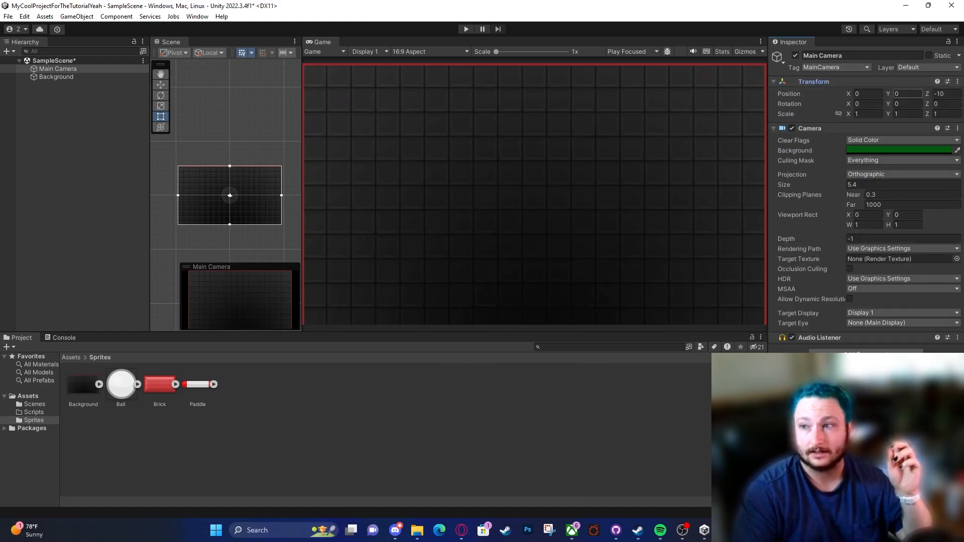
pyautogui.click(938, 93)
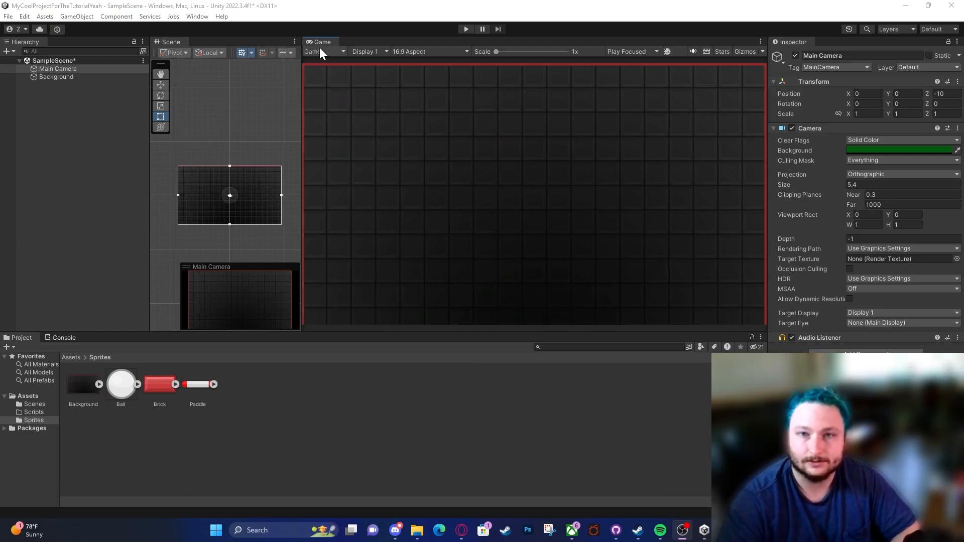
# Step: Dock the Game view as a tab beside the Scene view and bring the Scene view to the front
pyautogui.moveTo(293, 39); pyautogui.dragTo(401, 104)
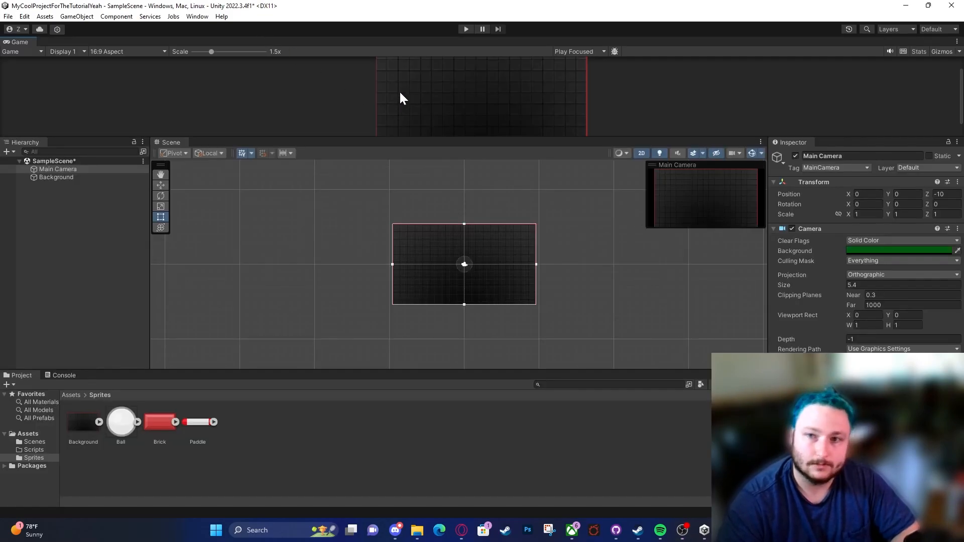
pyautogui.moveTo(74, 54); pyautogui.dragTo(233, 147)
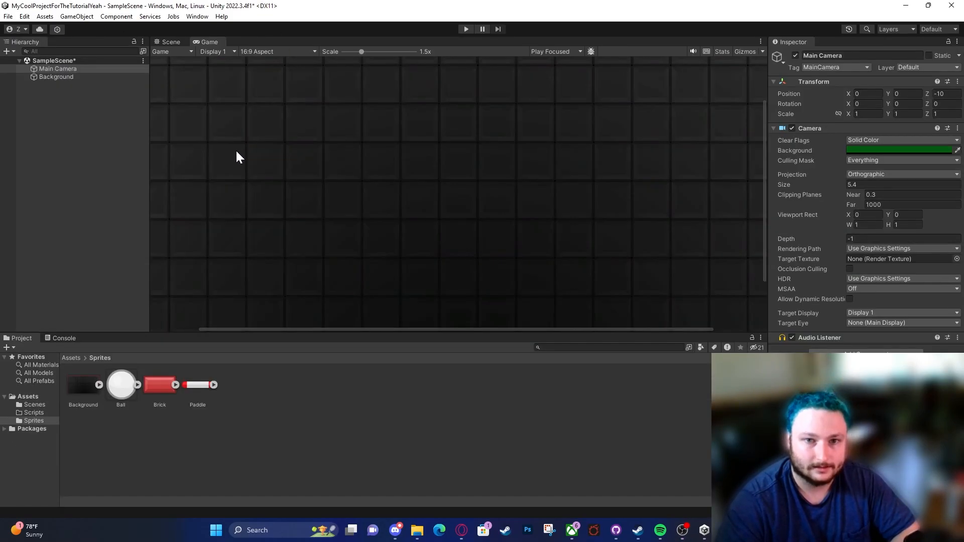
pyautogui.click(171, 42)
# Step: Practise zooming the Scene view in and out around the Background sprite's edges and center
pyautogui.scroll(2, 514, 171)
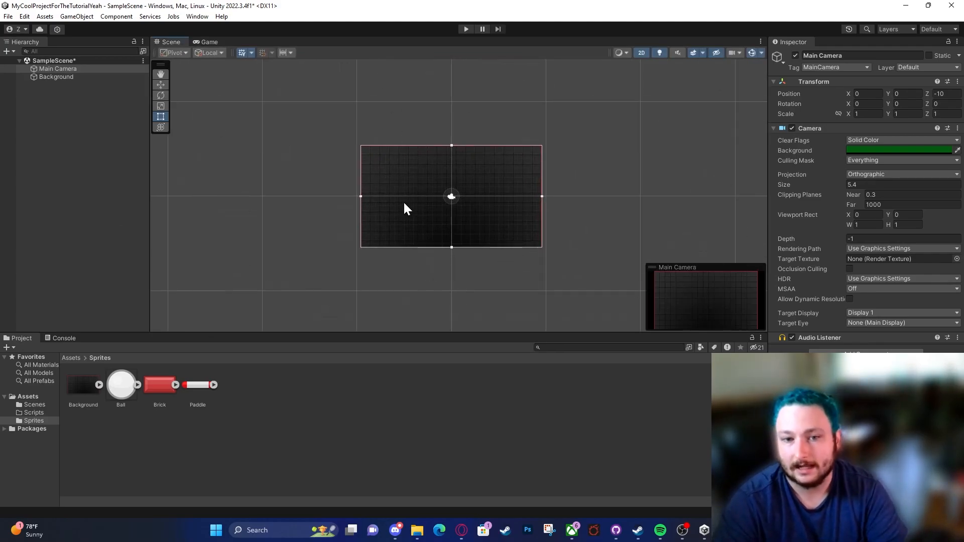
pyautogui.scroll(5, 402, 200)
pyautogui.scroll(-2, 403, 197)
pyautogui.scroll(-2, 404, 196)
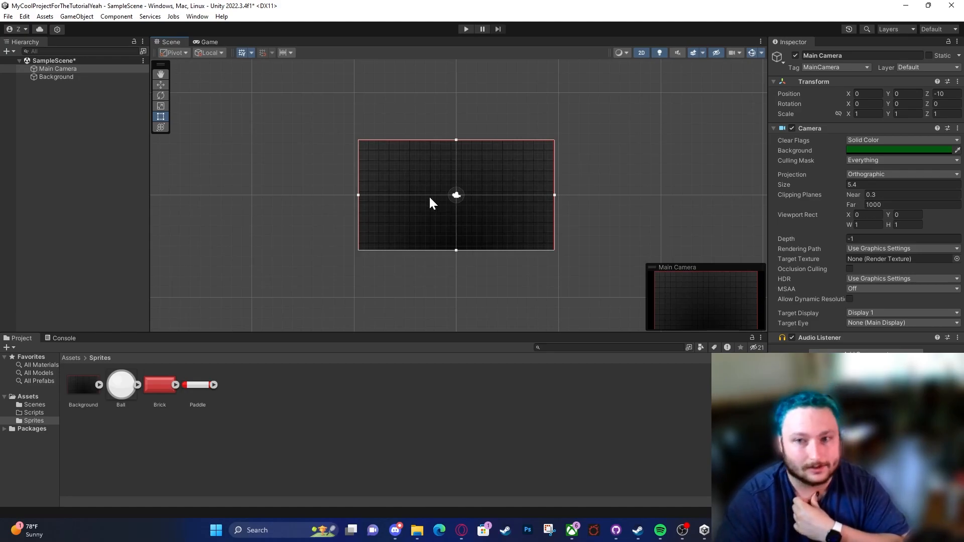
pyautogui.scroll(17, 430, 197)
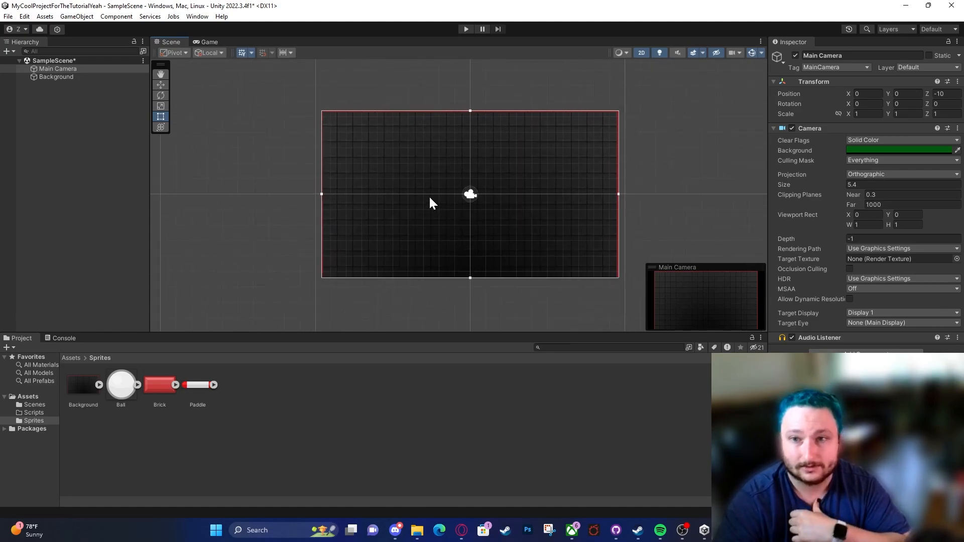
pyautogui.scroll(-17, 643, 124)
pyautogui.moveTo(642, 139); pyautogui.dragTo(469, 188, button='middle')
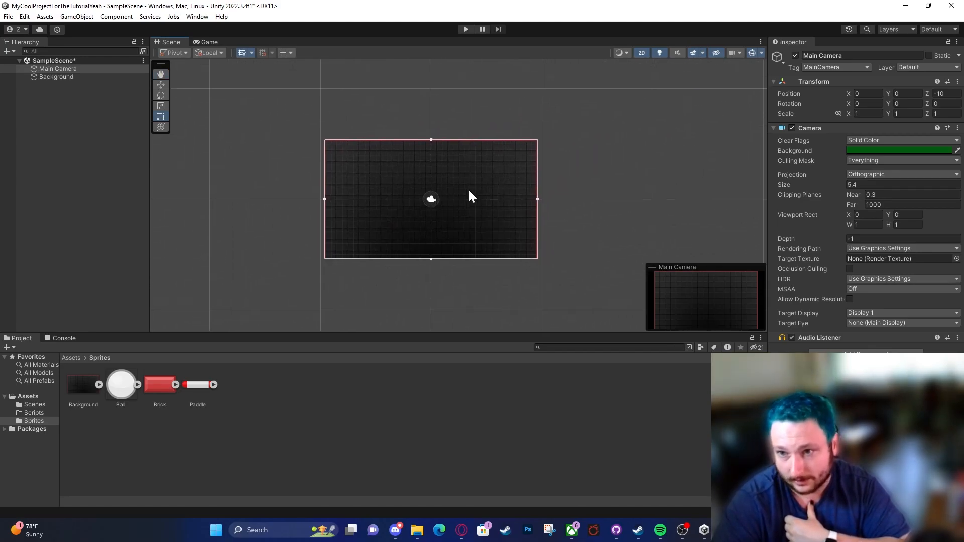
pyautogui.scroll(3, 466, 188)
pyautogui.scroll(4, 242, 130)
pyautogui.scroll(8, 703, 130)
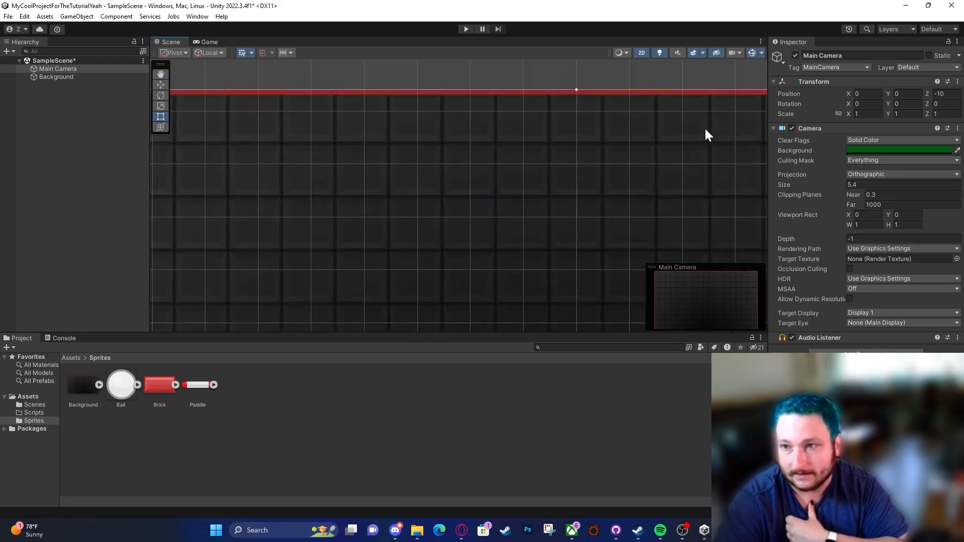
pyautogui.scroll(-10, 432, 159)
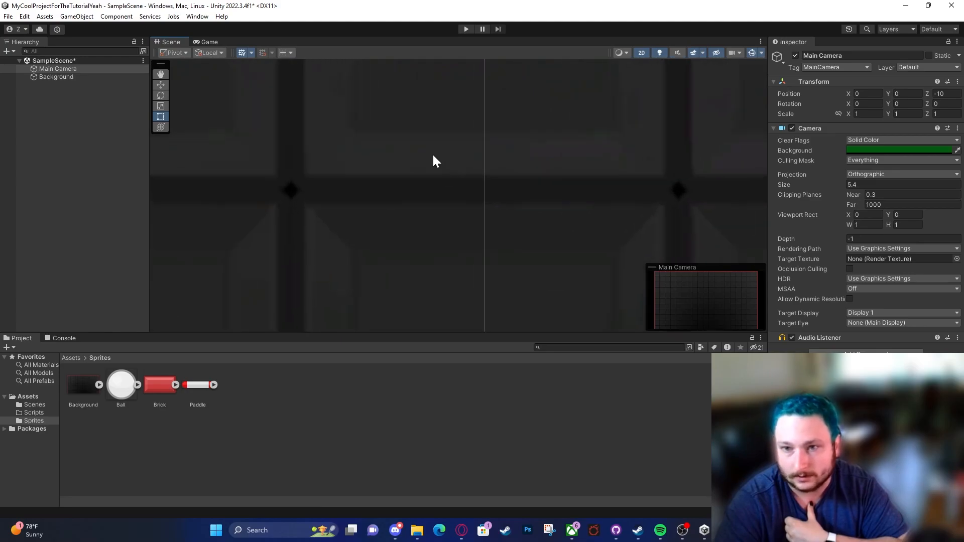
pyautogui.scroll(-6, 390, 139)
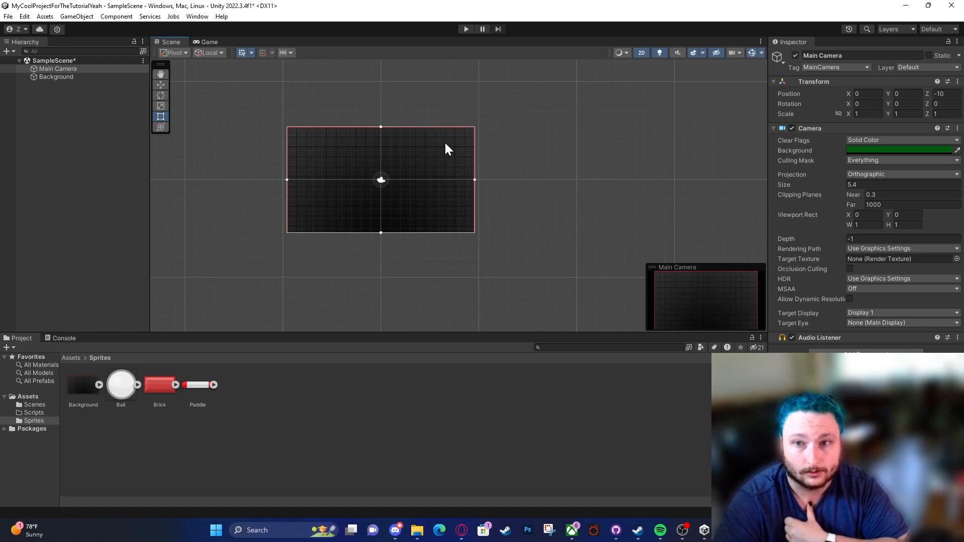
# Step: Practise panning the Scene view around the Background in all directions and deselect the Main Camera
pyautogui.moveTo(519, 170); pyautogui.dragTo(525, 203, button='middle')
pyautogui.press('Right')
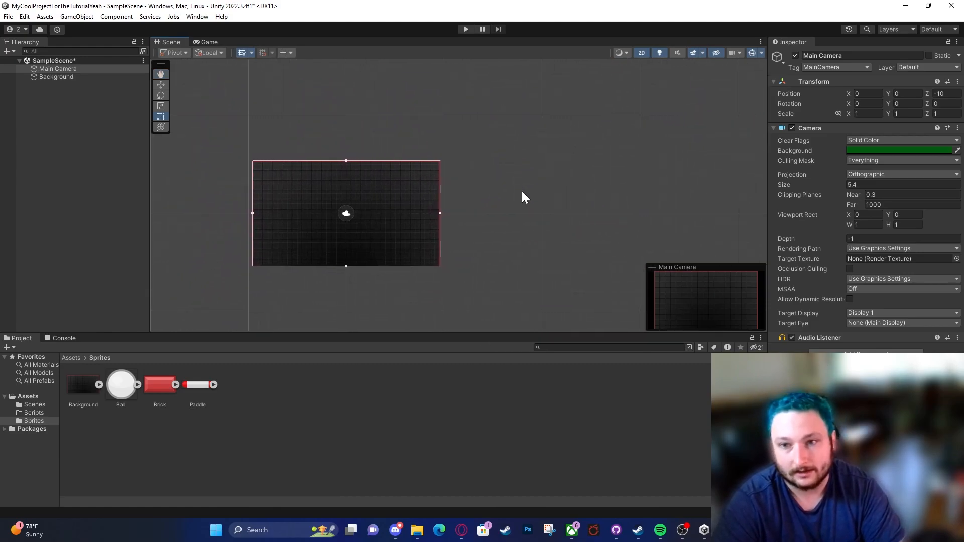
pyautogui.press('Left')
pyautogui.press('Up')
pyautogui.press('Down')
pyautogui.press('Up')
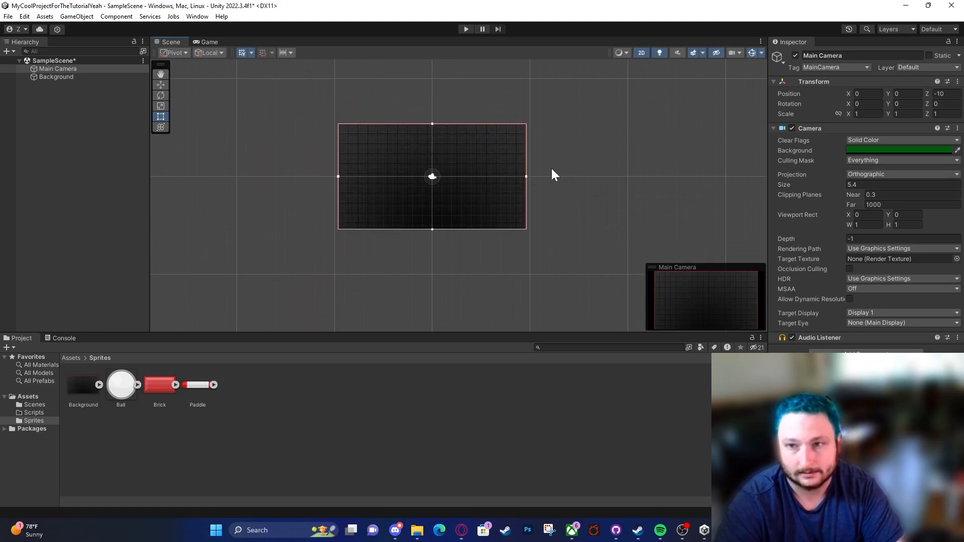
pyautogui.click(565, 187)
pyautogui.moveTo(565, 187); pyautogui.dragTo(544, 221, button='middle')
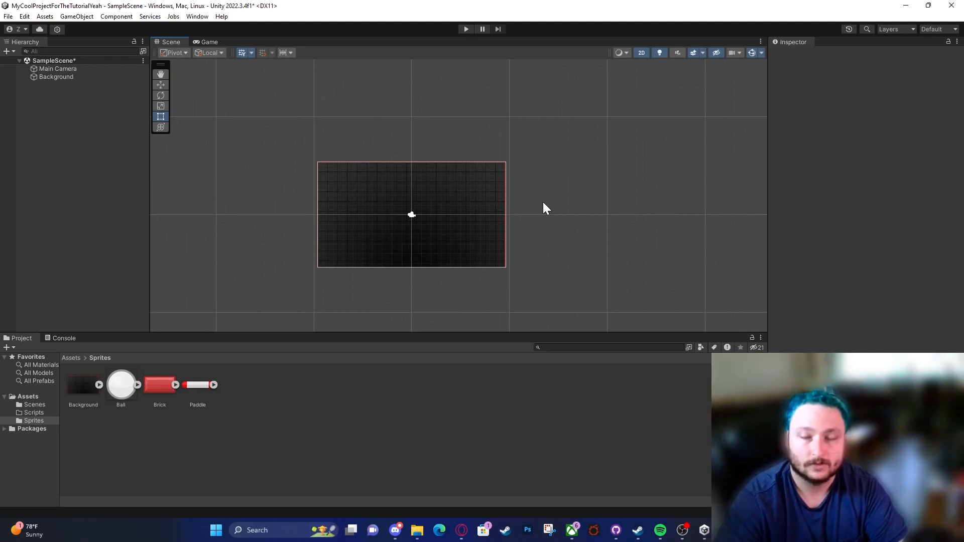
pyautogui.moveTo(590, 187); pyautogui.dragTo(681, 124, button='middle')
pyautogui.moveTo(240, 179); pyautogui.dragTo(206, 216, button='middle')
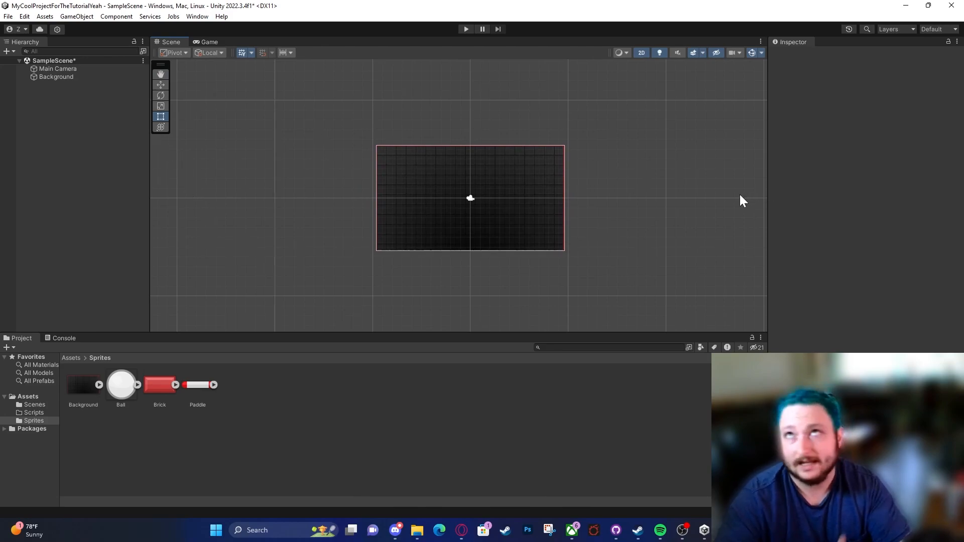
# Step: Move the Scene view away into empty space, and frame it on the Background object again
pyautogui.moveTo(651, 206); pyautogui.dragTo(432, 153, button='middle')
pyautogui.scroll(-12, 535, 167)
pyautogui.scroll(-9, 545, 211)
pyautogui.moveTo(696, 242); pyautogui.dragTo(412, 86, button='middle')
pyautogui.scroll(12, 737, 223)
pyautogui.scroll(4, 736, 222)
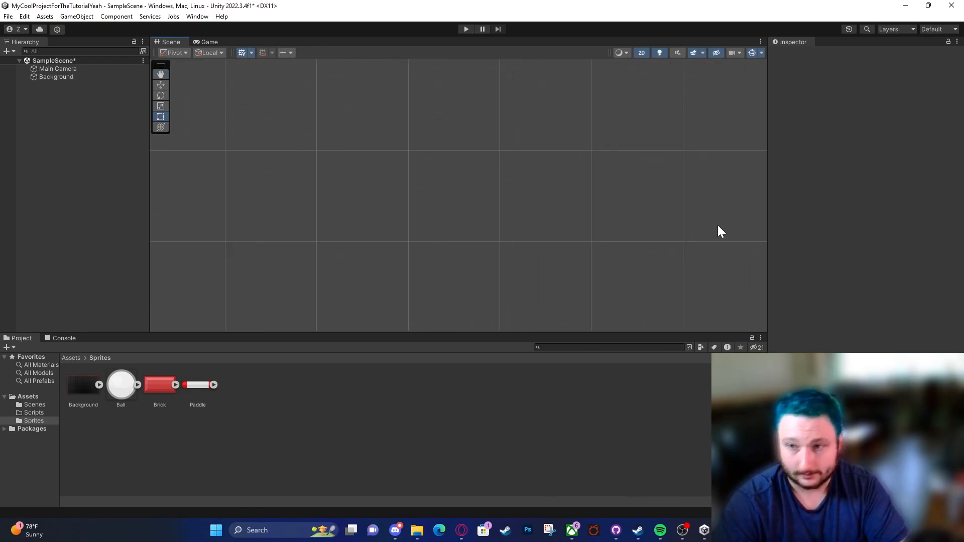
pyautogui.moveTo(594, 233); pyautogui.dragTo(607, 258, button='middle')
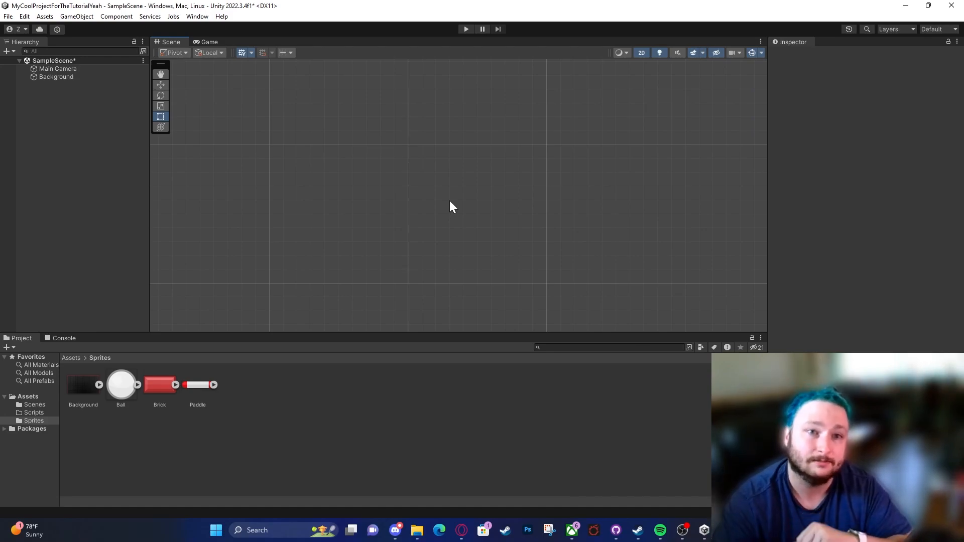
pyautogui.moveTo(234, 129); pyautogui.dragTo(533, 311, button='middle')
pyautogui.moveTo(295, 136); pyautogui.dragTo(611, 302, button='middle')
pyautogui.moveTo(757, 291); pyautogui.dragTo(390, 107, button='middle')
pyautogui.doubleClick(77, 76)
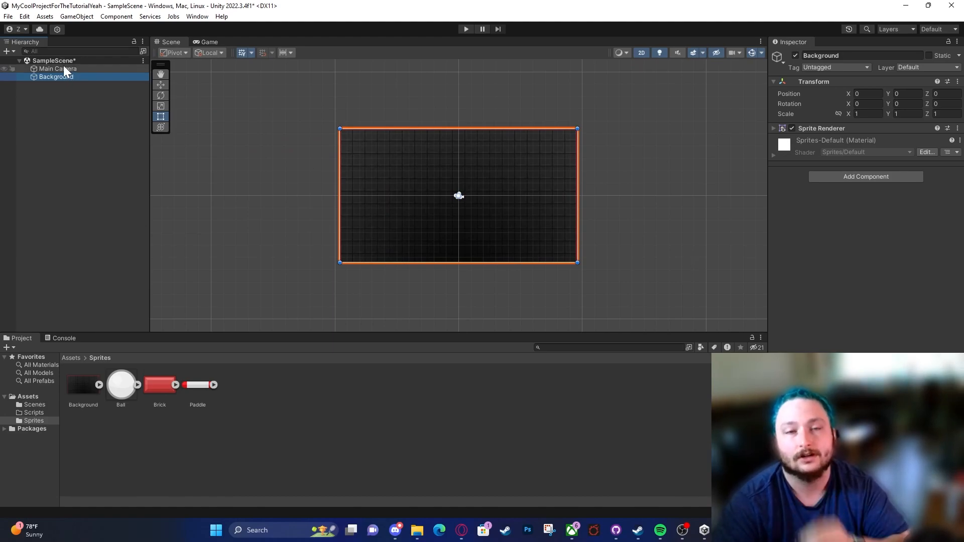
# Step: Compare the View and Move tools by panning the Scene view with each, ending with the Move tool active
pyautogui.click(161, 74)
pyautogui.click(161, 85)
pyautogui.click(160, 74)
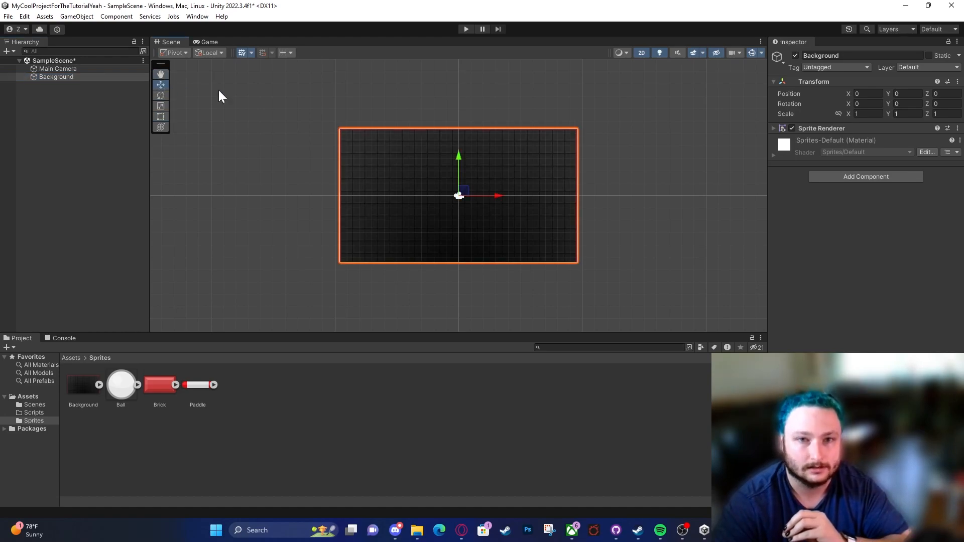
pyautogui.click(161, 74)
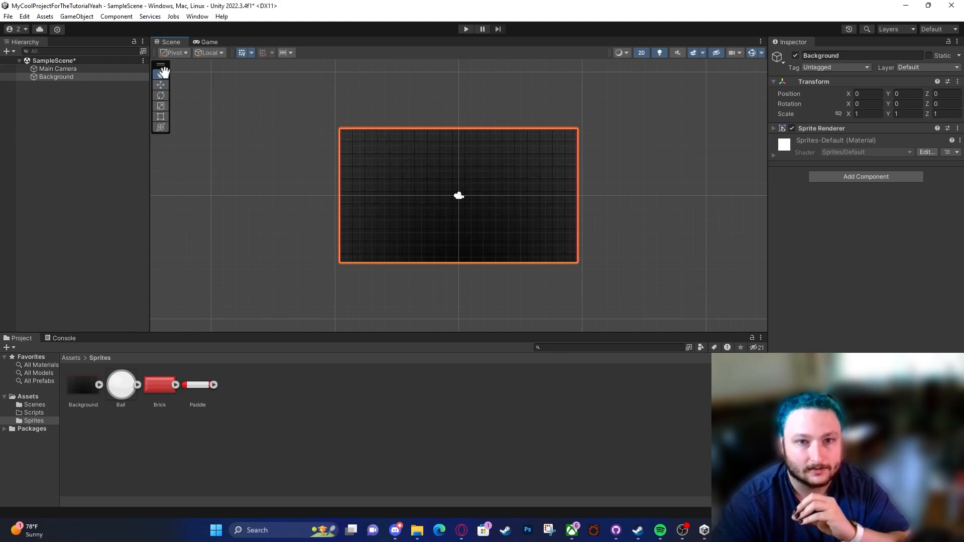
pyautogui.moveTo(525, 170); pyautogui.dragTo(323, 125)
pyautogui.moveTo(675, 164); pyautogui.dragTo(437, 134)
pyautogui.click(161, 85)
pyautogui.moveTo(311, 146)
pyautogui.mouseDown(button='middle')
pyautogui.moveTo(266, 161)
pyautogui.moveTo(236, 198)
pyautogui.moveTo(397, 132)
pyautogui.moveTo(418, 102)
pyautogui.mouseUp(button='middle')
pyautogui.moveTo(449, 158); pyautogui.dragTo(457, 181, button='middle')
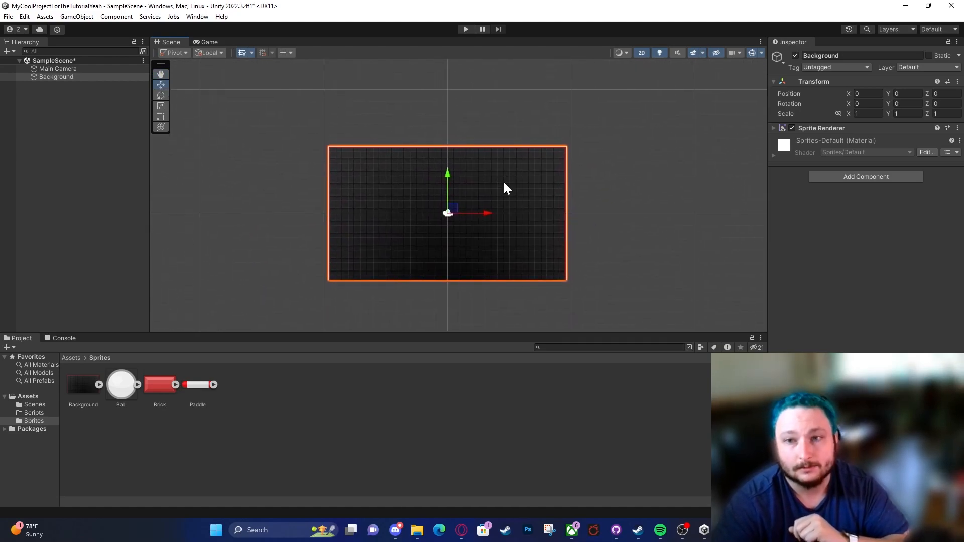
# Step: Move the Background along its Y and X axes and then freely, leaving it at about X 0.78, Y 0.02
pyautogui.scroll(6, 501, 180)
pyautogui.moveTo(425, 192); pyautogui.dragTo(437, 113)
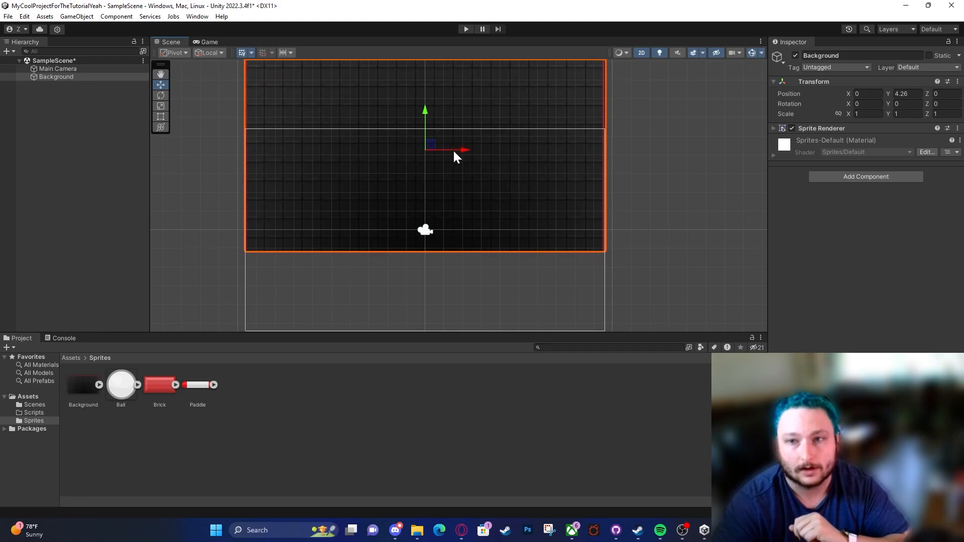
pyautogui.moveTo(453, 157); pyautogui.dragTo(533, 156)
pyautogui.moveTo(502, 113); pyautogui.dragTo(502, 193)
pyautogui.moveTo(545, 224); pyautogui.dragTo(476, 235)
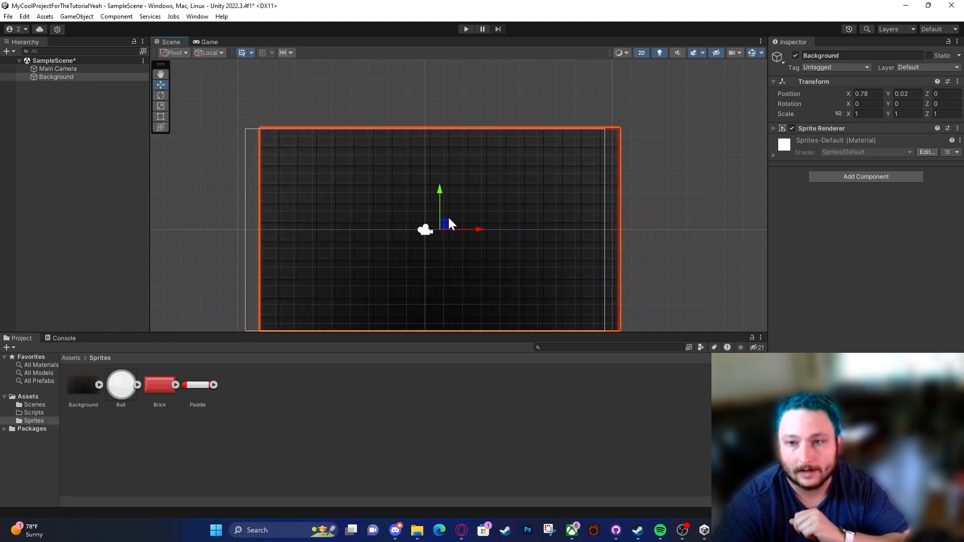
# Step: Try moving the Background along the Z axis in the 3D Scene view, undo the move and return to 2D
pyautogui.click(641, 53)
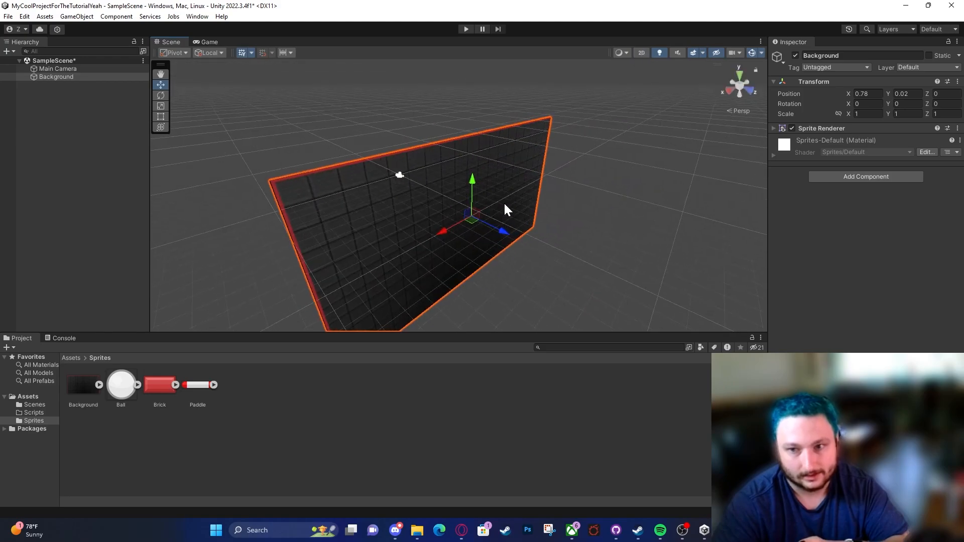
pyautogui.moveTo(510, 240); pyautogui.dragTo(581, 277)
pyautogui.hotkey('ctrl', 'z')
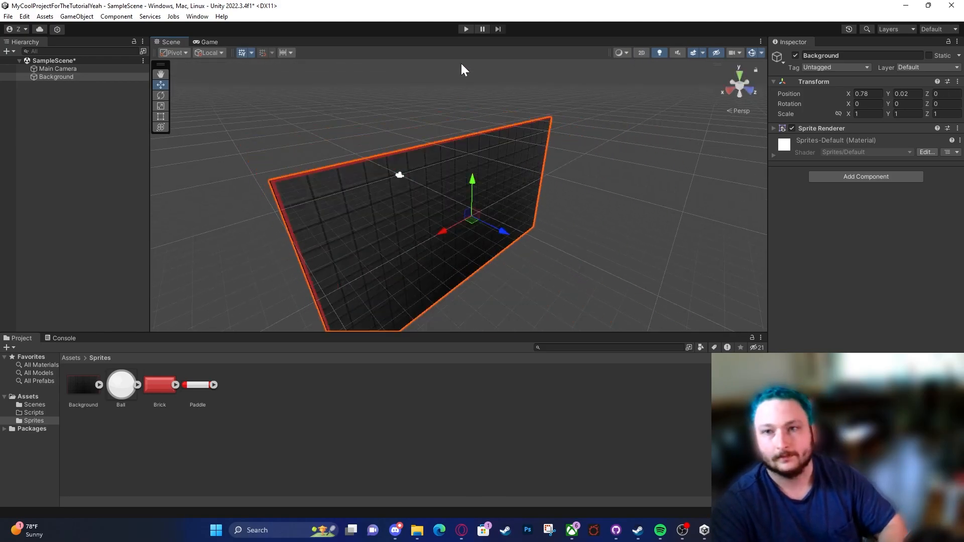
pyautogui.click(644, 54)
# Step: Move the Background along the X axis and then freely with the Move tool, ending at about X 0.28, Y -0.86
pyautogui.press('t')
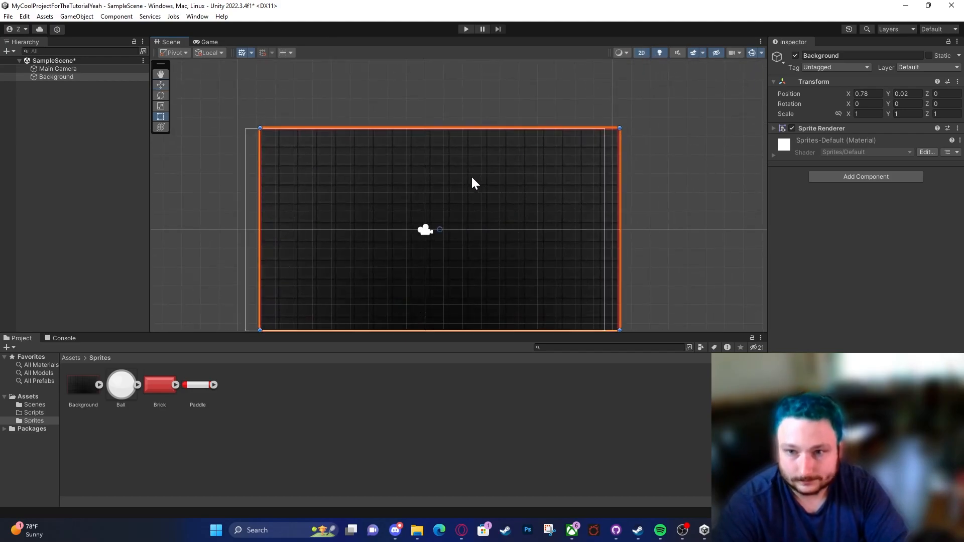
pyautogui.click(89, 76)
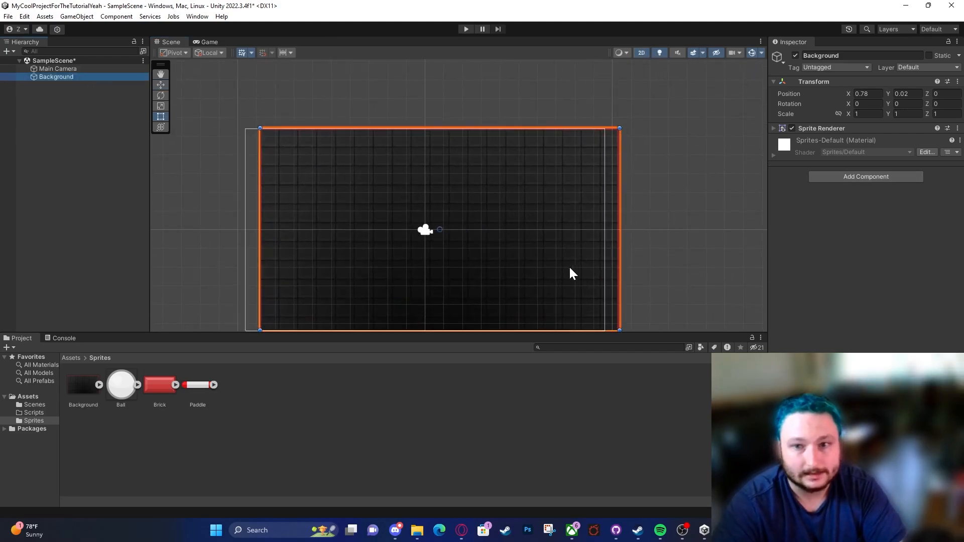
pyautogui.click(160, 84)
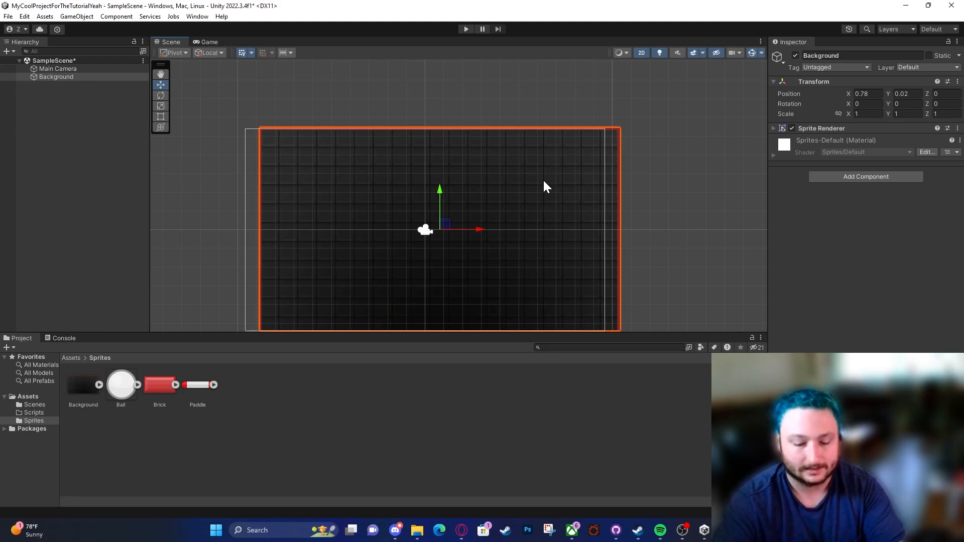
pyautogui.click(869, 94)
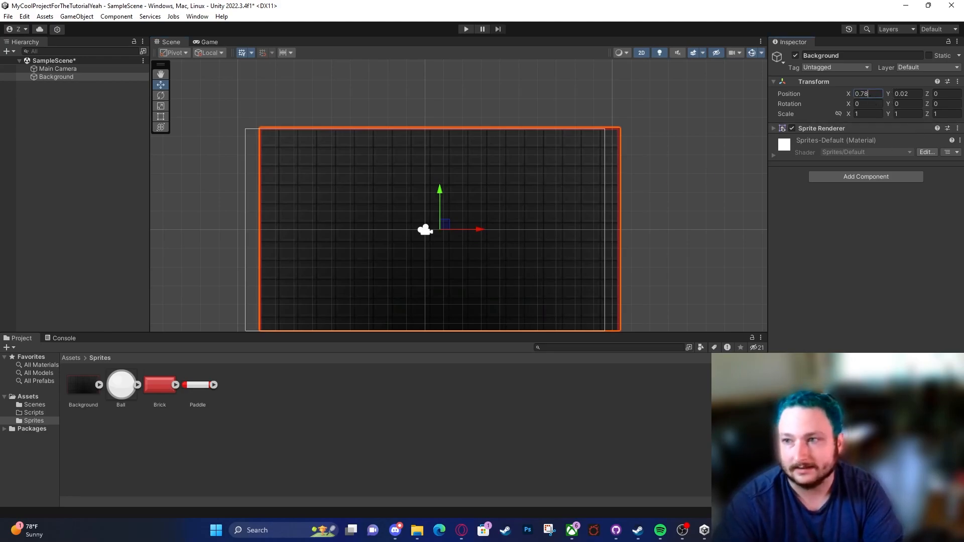
pyautogui.moveTo(478, 234)
pyautogui.mouseDown()
pyautogui.moveTo(513, 231)
pyautogui.moveTo(439, 224)
pyautogui.moveTo(489, 223)
pyautogui.moveTo(496, 232)
pyautogui.moveTo(465, 224)
pyautogui.mouseUp()
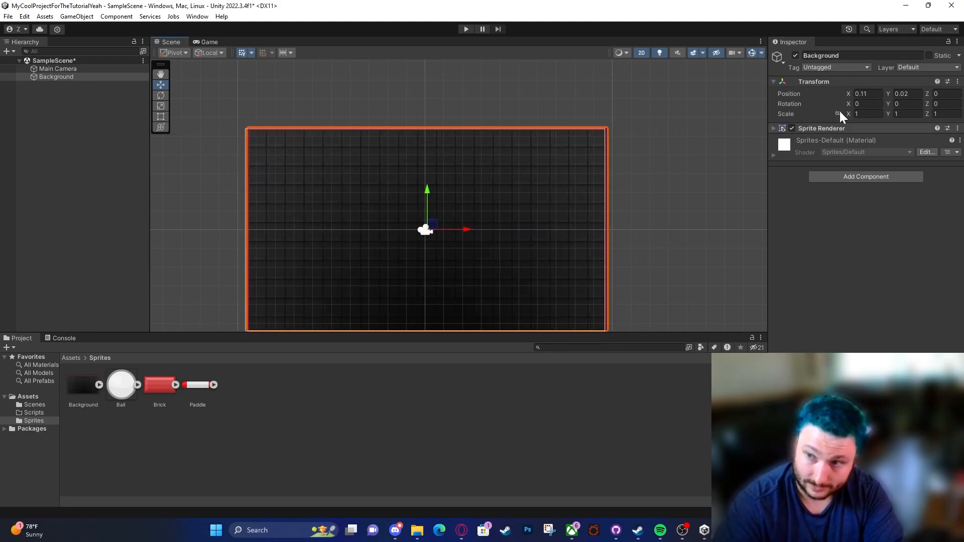
pyautogui.moveTo(472, 231); pyautogui.dragTo(466, 209)
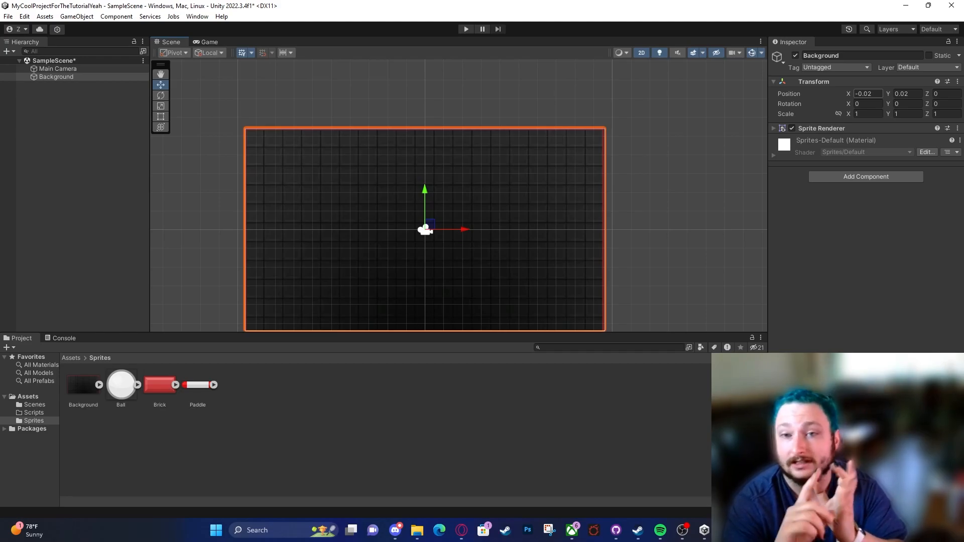
pyautogui.click(867, 93)
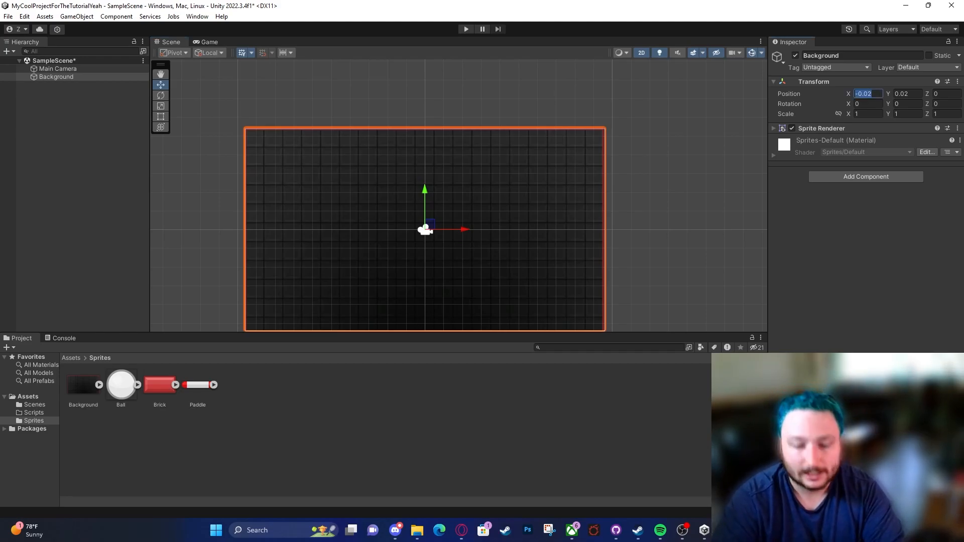
pyautogui.moveTo(471, 232); pyautogui.dragTo(426, 211)
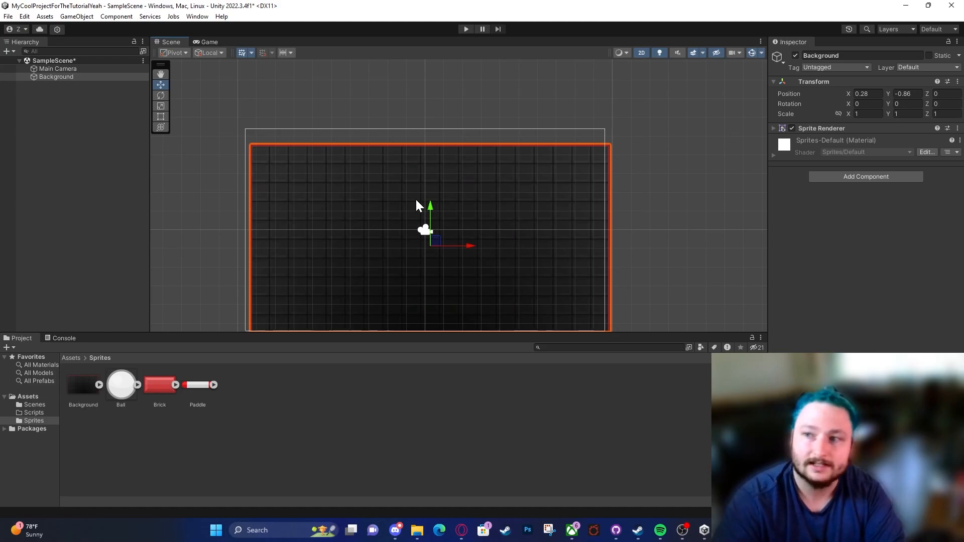
# Step: Set the Background's position to X 0 and Y 0
pyautogui.click(866, 93)
pyautogui.write('0')
pyautogui.click(902, 95)
pyautogui.write('0')
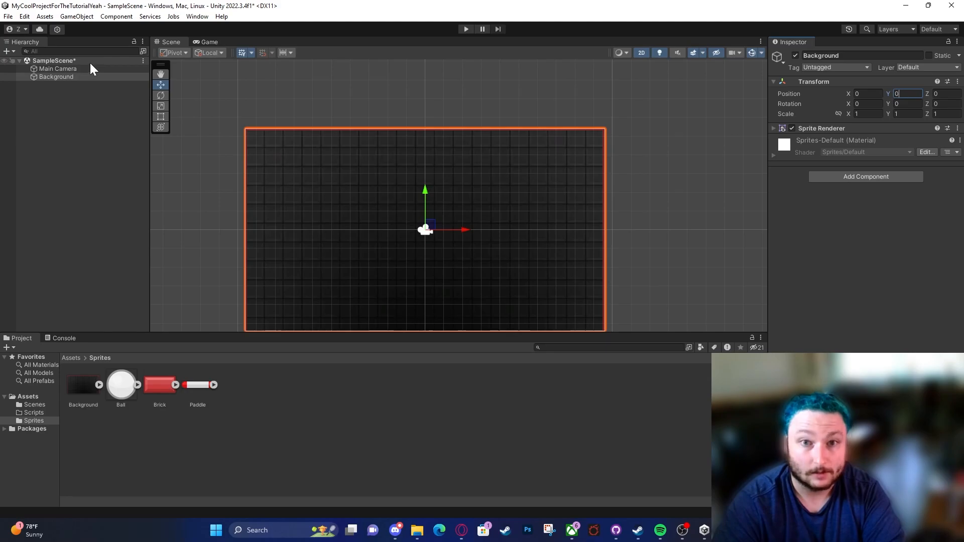
# Step: Try rotating the Background freely with the Rotate tool, check the tilt in 3D, return to 2D and undo the rotation
pyautogui.click(167, 92)
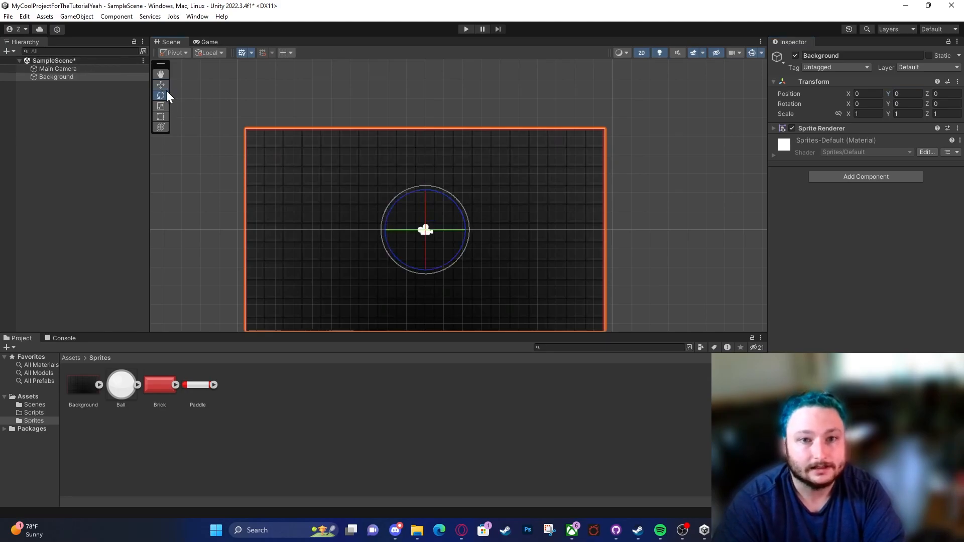
pyautogui.moveTo(441, 201); pyautogui.dragTo(452, 125)
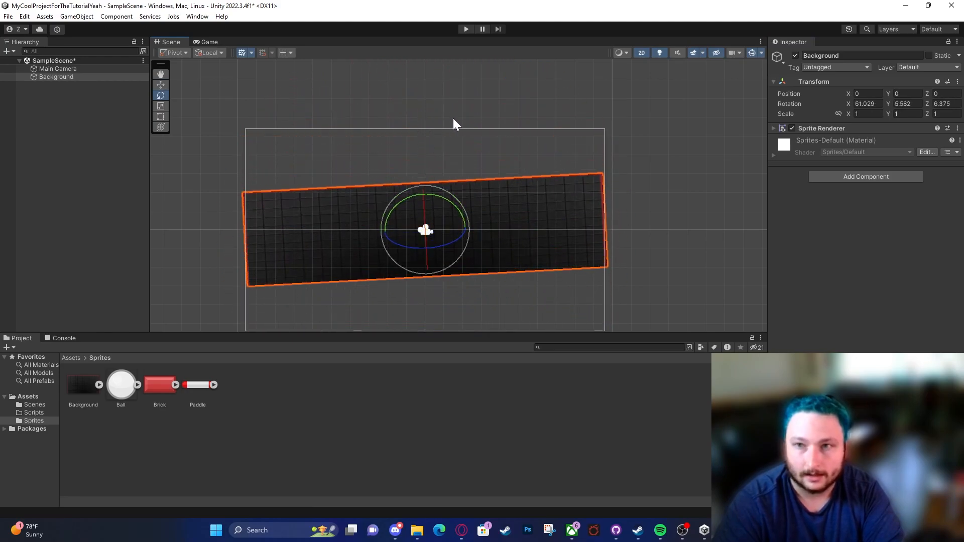
pyautogui.click(645, 54)
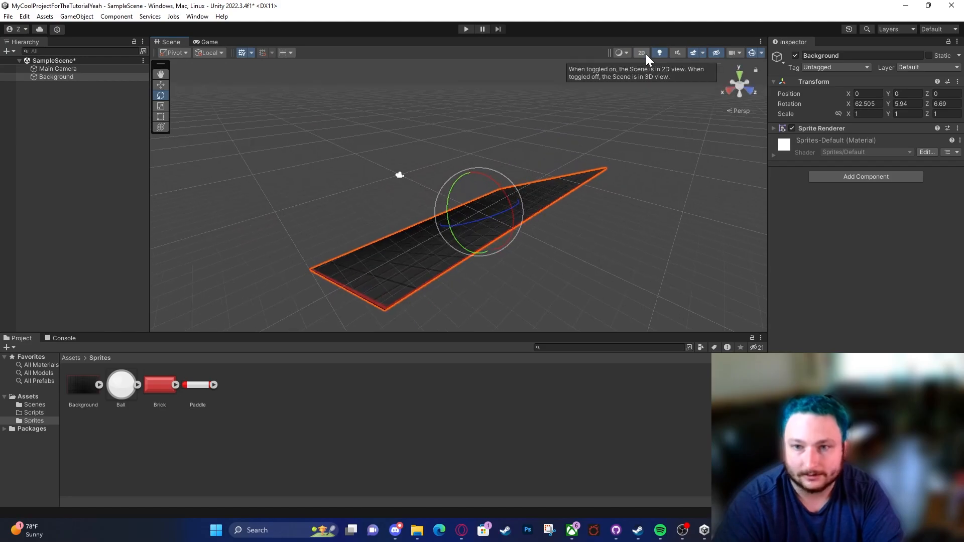
pyautogui.click(642, 54)
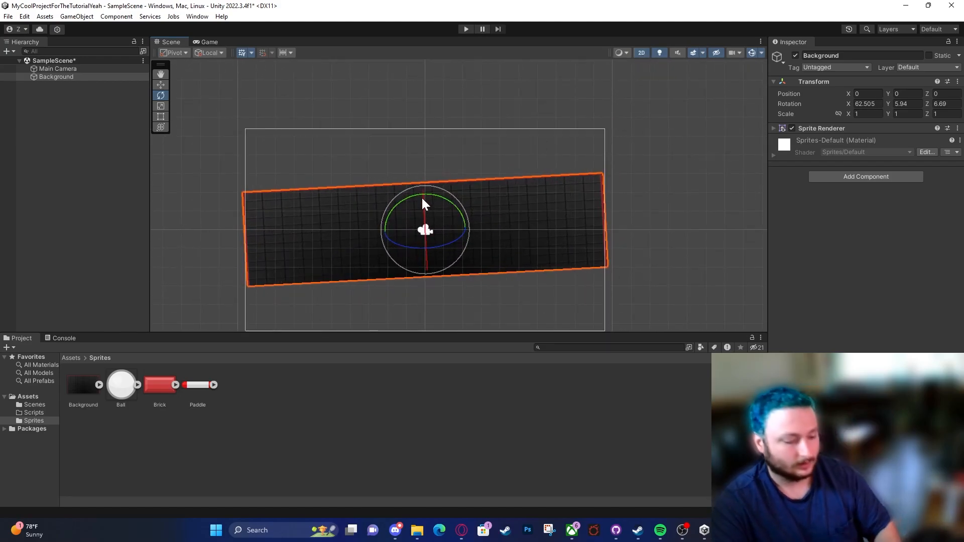
pyautogui.hotkey('ctrl', 'z')
pyautogui.hotkey('ctrl', 'z')
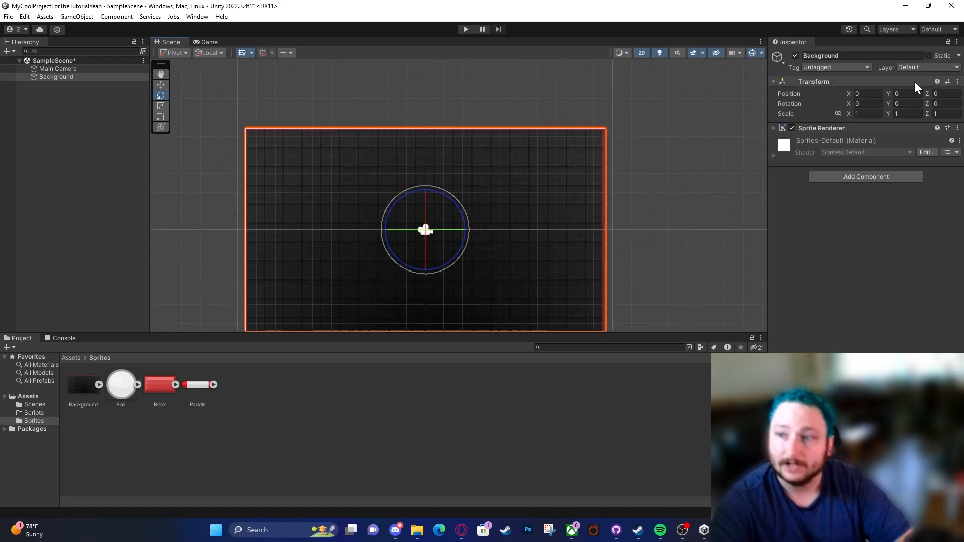
# Step: Try stretching the Background along the X axis to a scale of 1.3 with the Scale tool, and undo it
pyautogui.click(160, 106)
pyautogui.moveTo(464, 230)
pyautogui.mouseDown()
pyautogui.moveTo(636, 230)
pyautogui.moveTo(477, 223)
pyautogui.mouseUp()
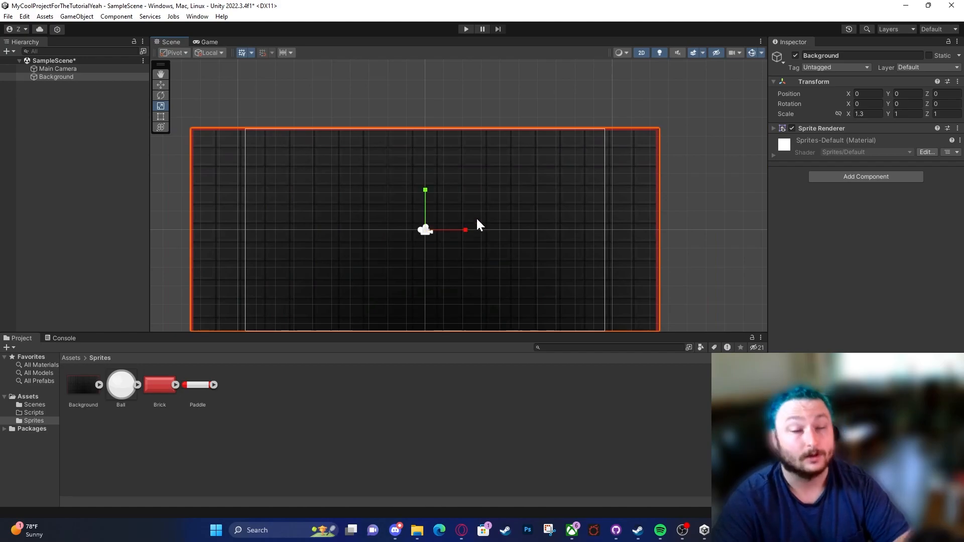
pyautogui.hotkey('ctrl', 'z')
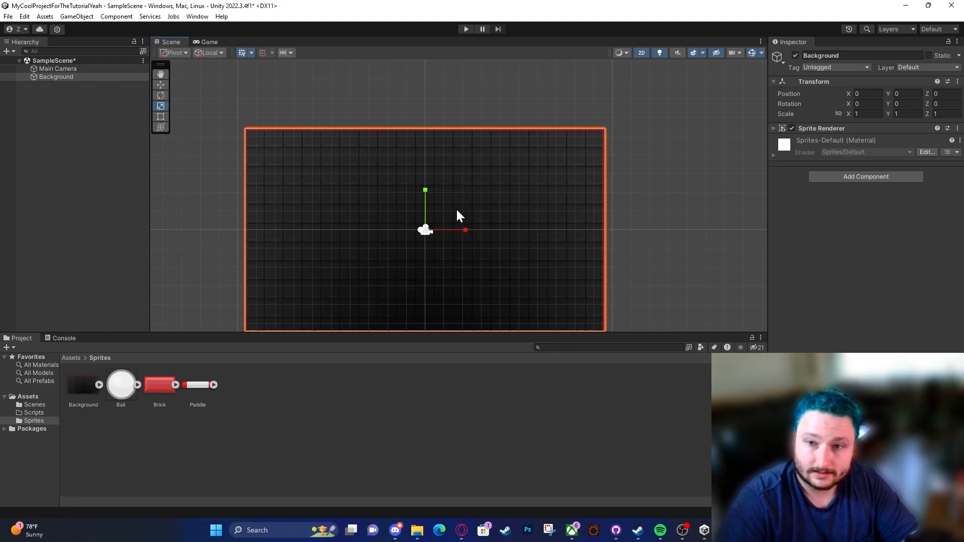
# Step: Scale the Background uniformly to about 8.7 and check how it looks in the Game view
pyautogui.scroll(5, 454, 207)
pyautogui.moveTo(400, 253); pyautogui.dragTo(658, 66)
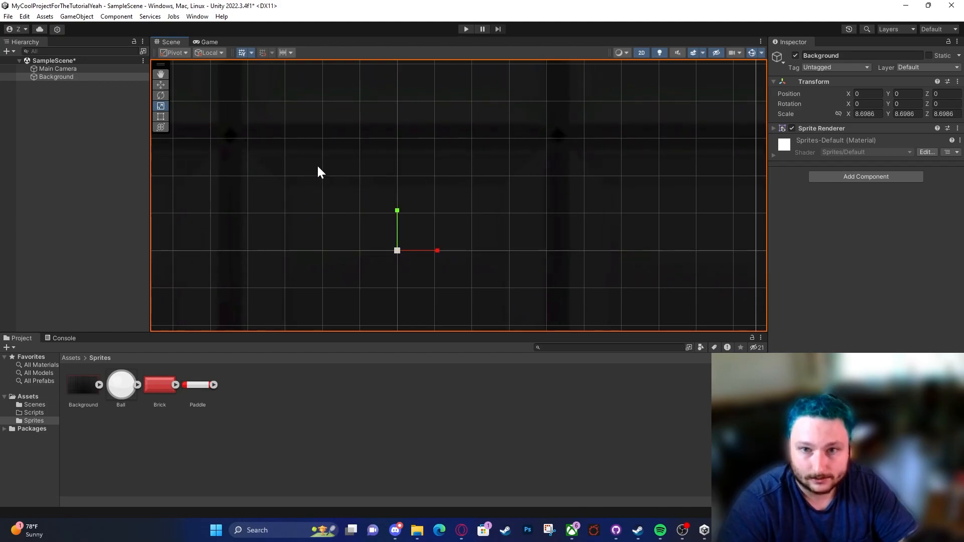
pyautogui.scroll(-6, 323, 148)
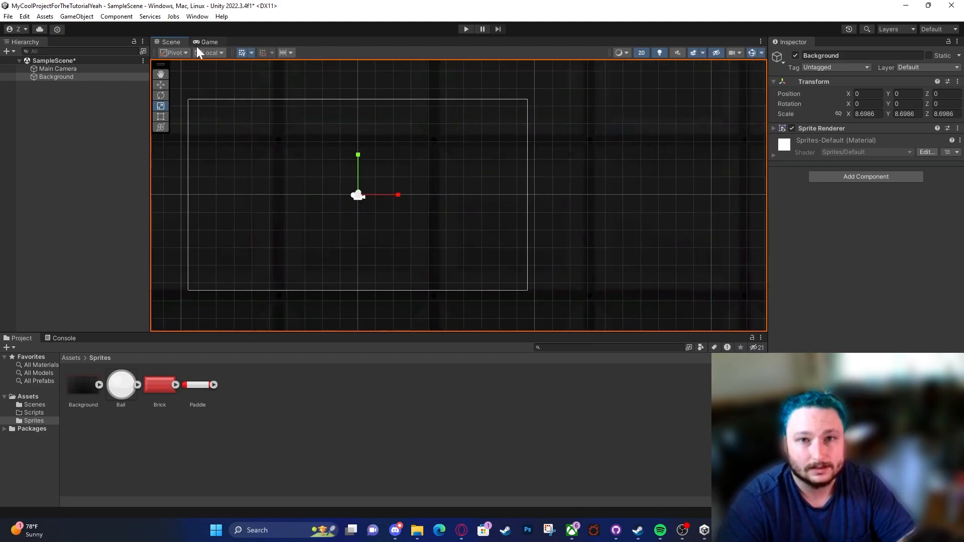
pyautogui.click(200, 43)
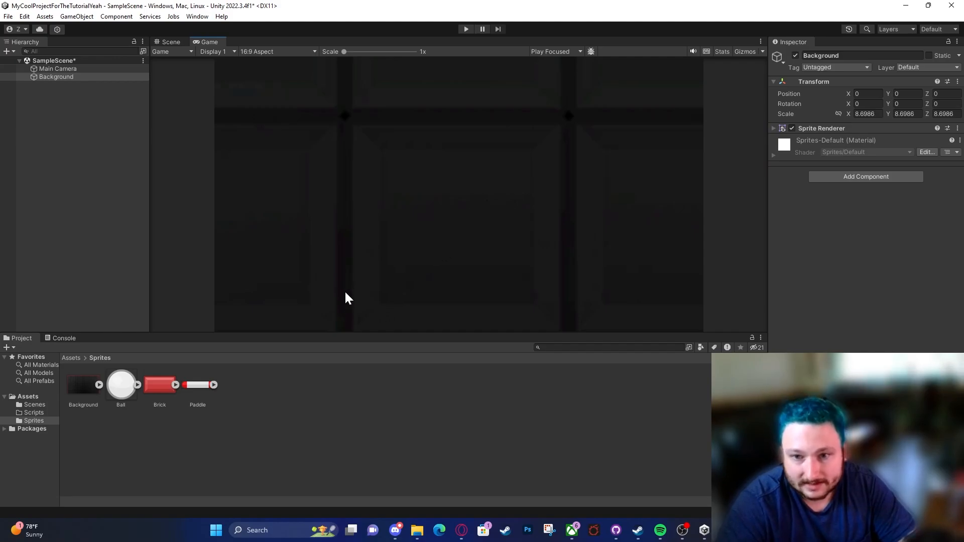
pyautogui.click(162, 43)
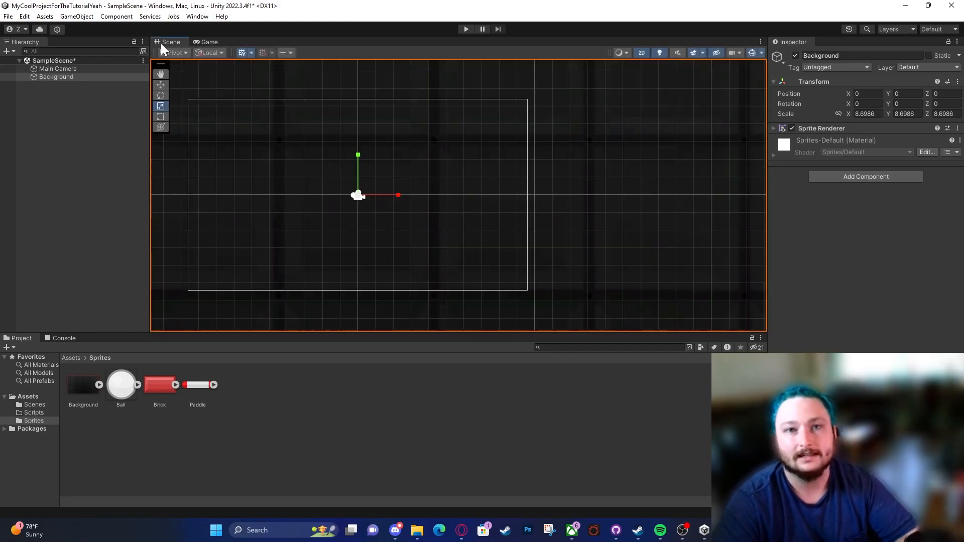
# Step: Set the Background's scale to 1 on the X, Y and Z axes
pyautogui.click(865, 114)
pyautogui.write('1')
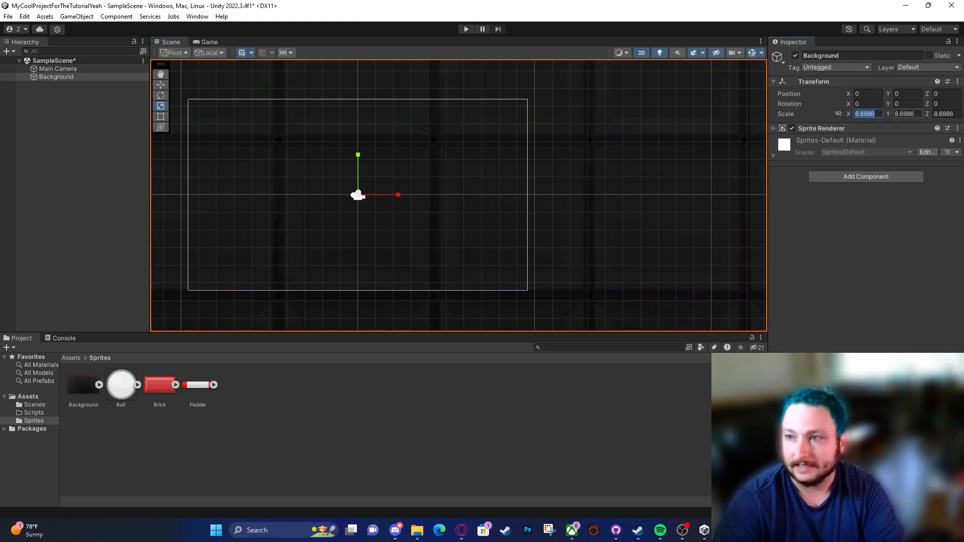
pyautogui.press('Tab')
pyautogui.write('1')
pyautogui.press('Tab')
pyautogui.write('1')
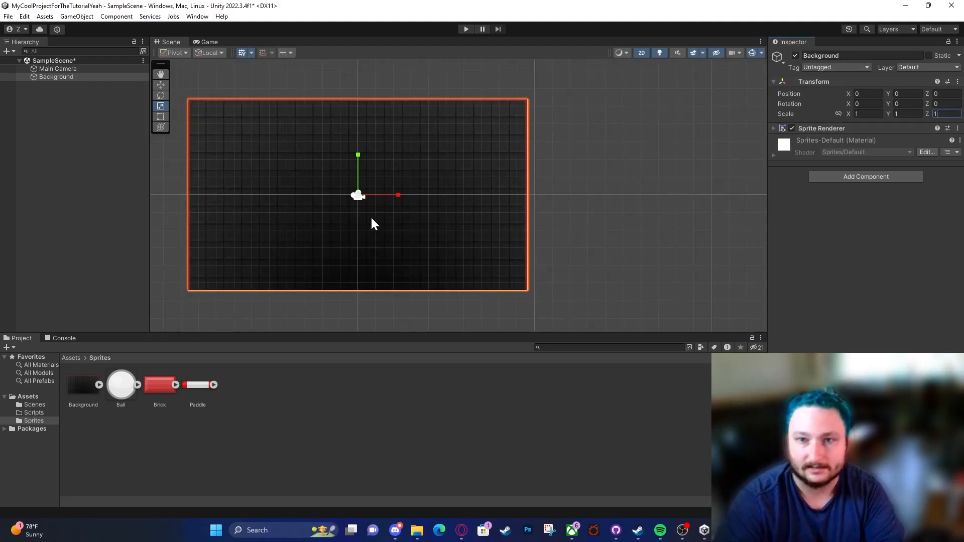
# Step: Try enlarging the Background from its upper-right corner with the Rect tool, and undo the resize
pyautogui.scroll(8, 351, 226)
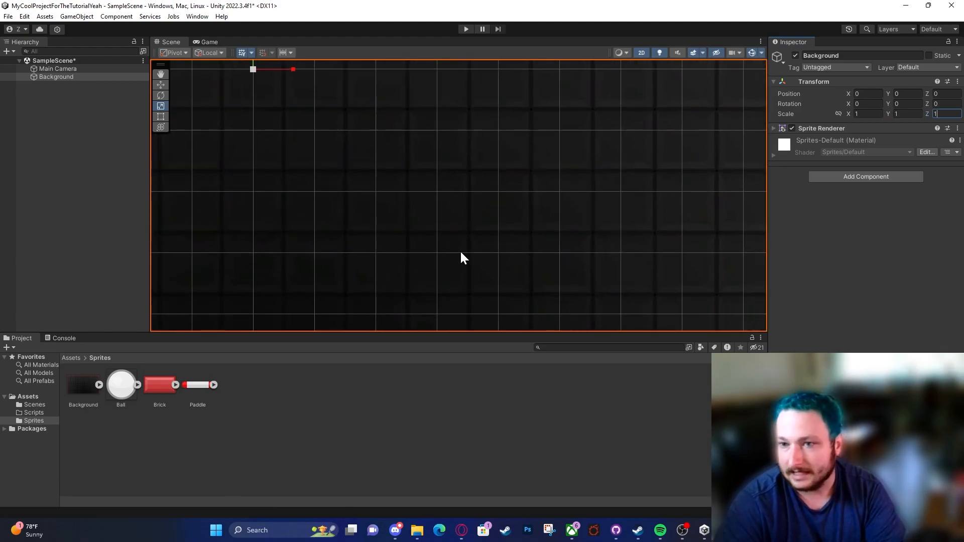
pyautogui.scroll(-5, 349, 196)
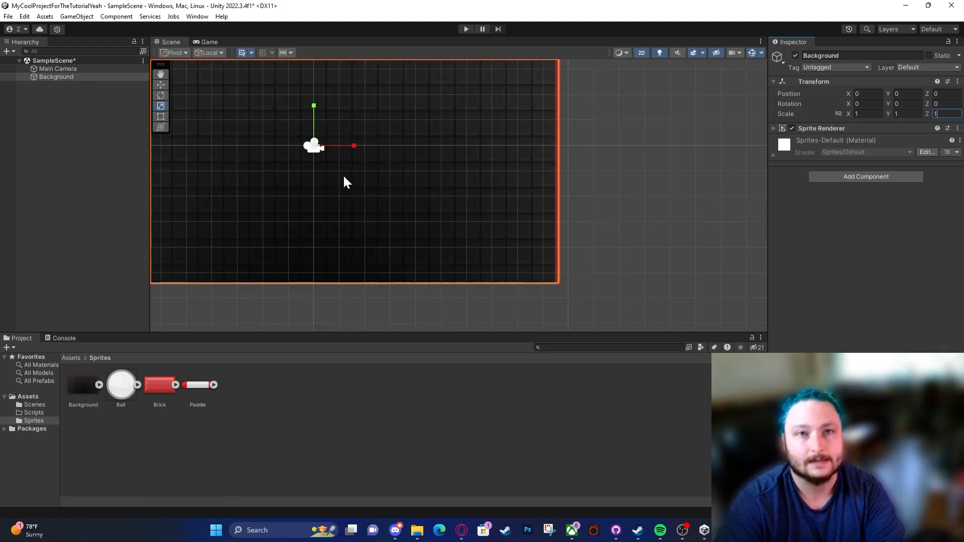
pyautogui.moveTo(335, 172); pyautogui.dragTo(372, 197, button='middle')
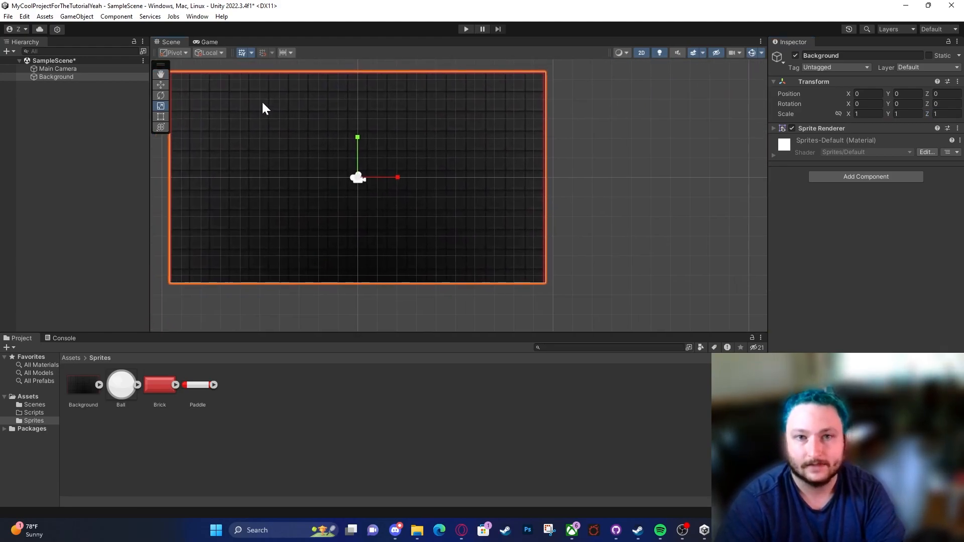
pyautogui.click(160, 116)
pyautogui.scroll(-2, 346, 116)
pyautogui.moveTo(492, 86)
pyautogui.mouseDown()
pyautogui.moveTo(604, 72)
pyautogui.moveTo(625, 59)
pyautogui.moveTo(497, 76)
pyautogui.mouseUp()
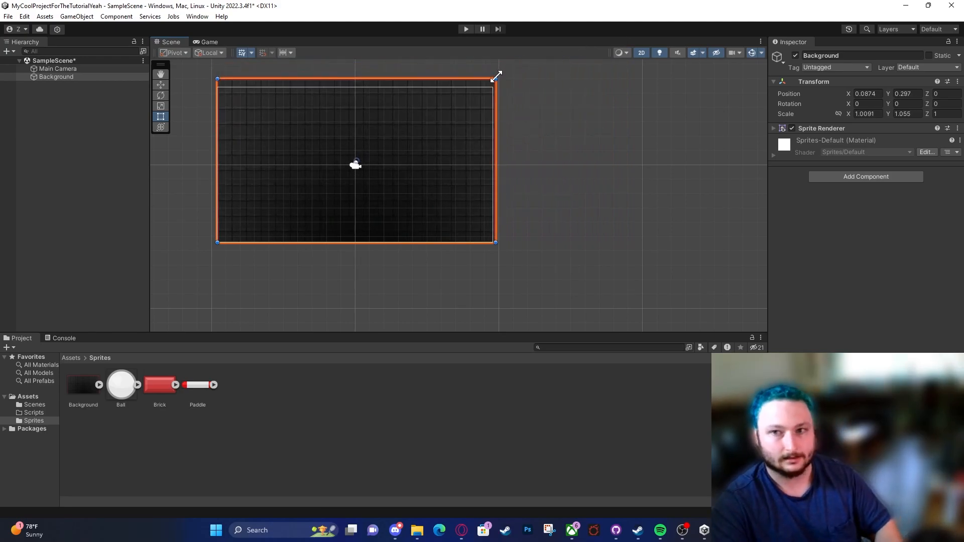
pyautogui.hotkey('ctrl', 'z')
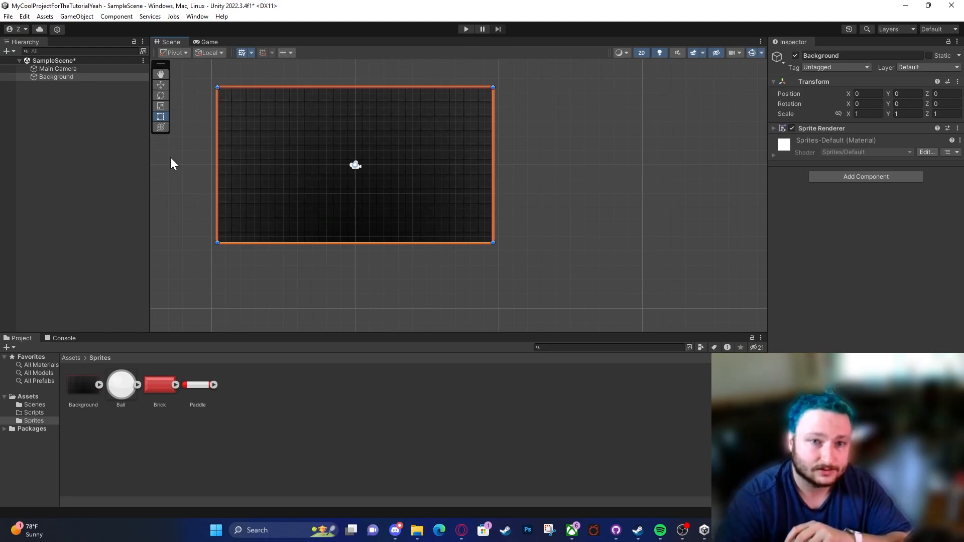
# Step: Examine the Transform tool's combined gizmo on the Background and switch back to the Move tool
pyautogui.click(161, 127)
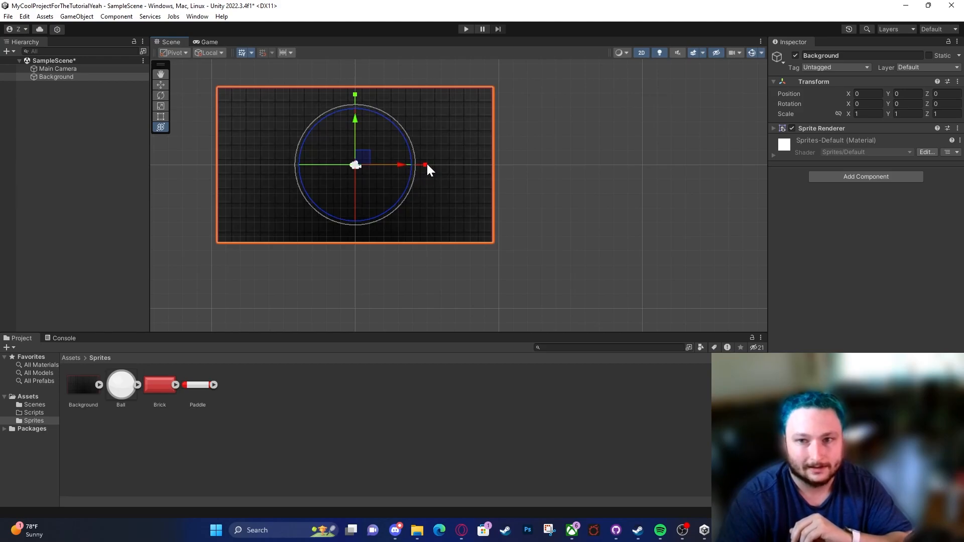
pyautogui.click(164, 83)
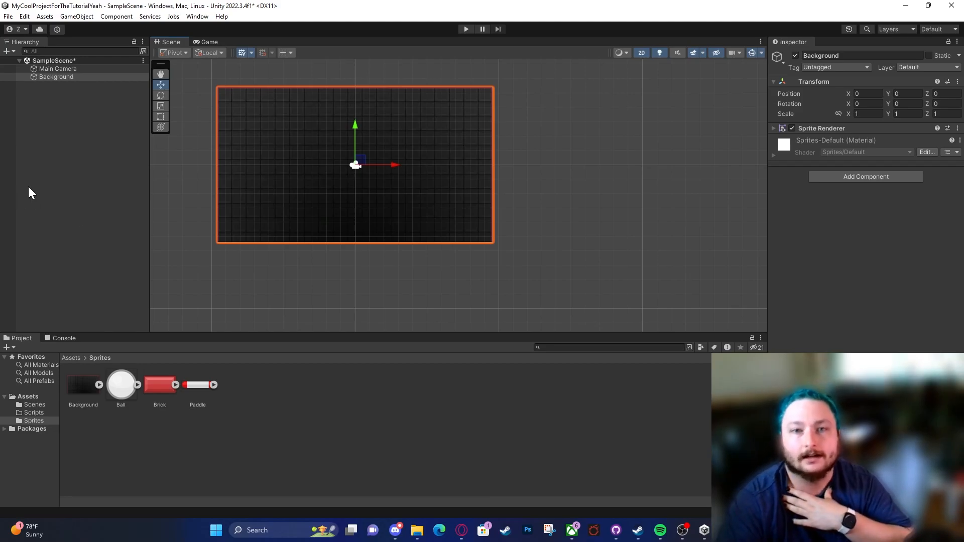
# Step: Add the Ball sprite to the scene over the Background at about X -5.5, Y 0.64
pyautogui.click(73, 69)
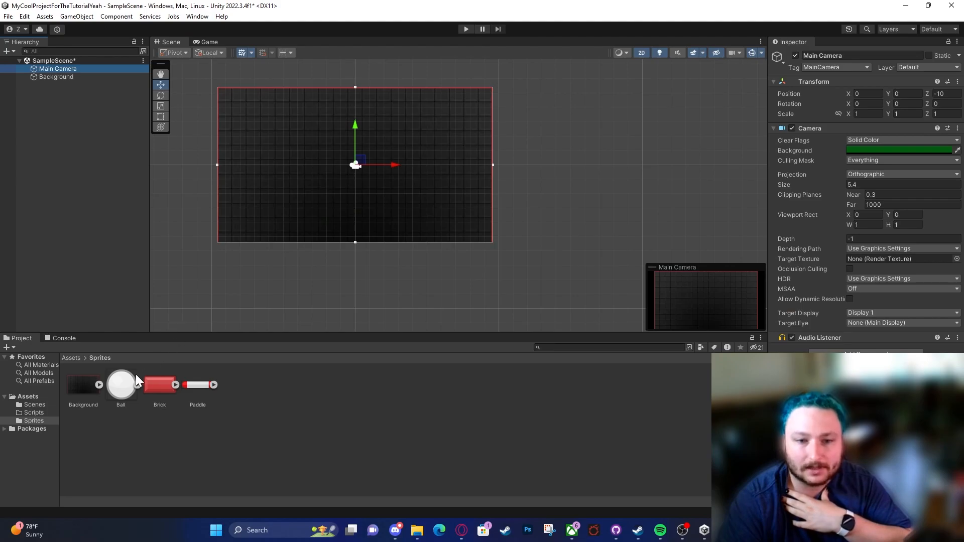
pyautogui.moveTo(127, 384); pyautogui.dragTo(238, 236)
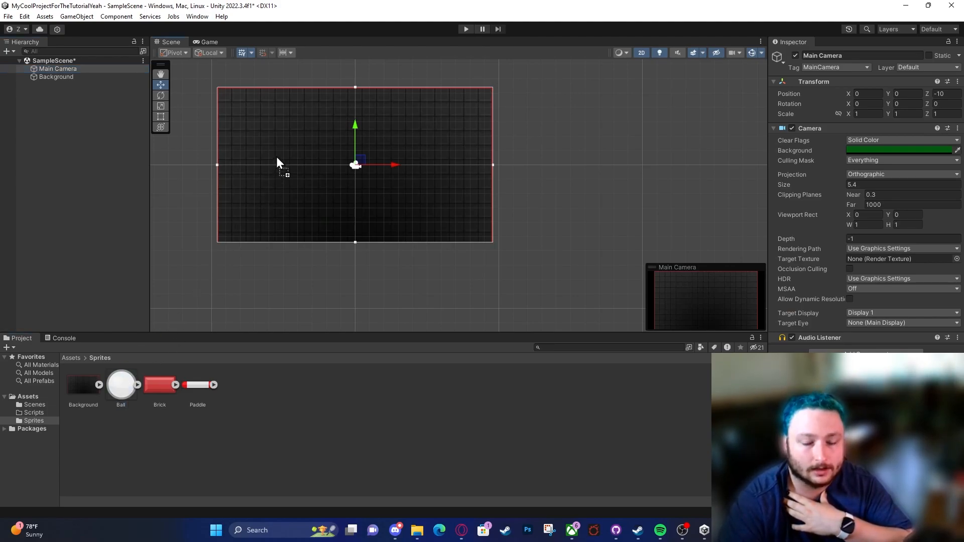
pyautogui.moveTo(276, 158); pyautogui.dragTo(276, 157)
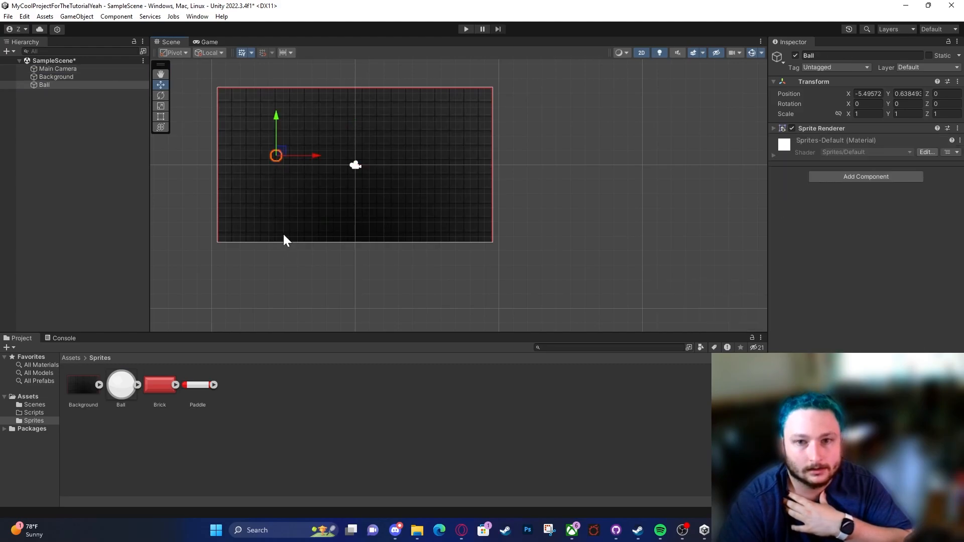
# Step: Move the Ball along the X axis toward the Background's left edge, to about X -7.95
pyautogui.scroll(6, 260, 181)
pyautogui.scroll(2, 299, 142)
pyautogui.moveTo(299, 142); pyautogui.dragTo(467, 227, button='middle')
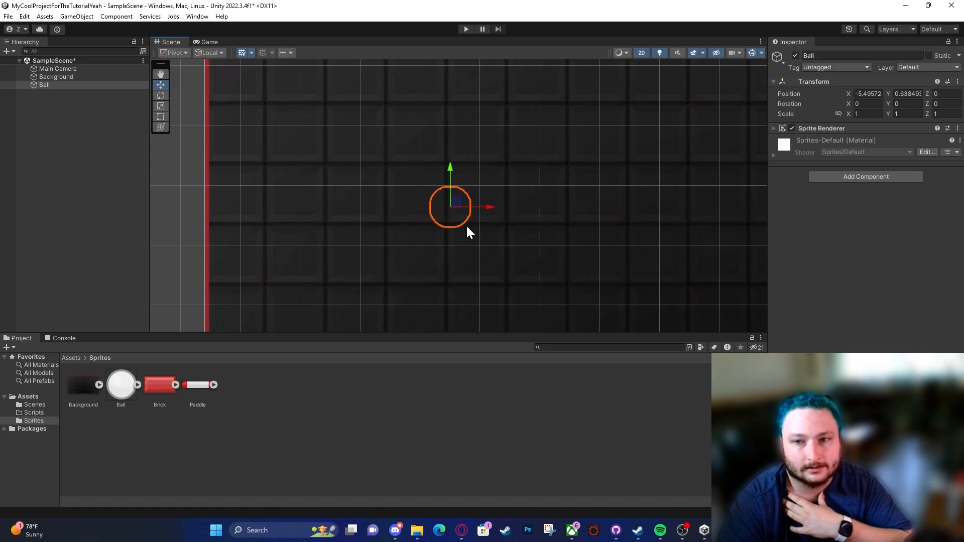
pyautogui.moveTo(487, 211); pyautogui.dragTo(341, 214)
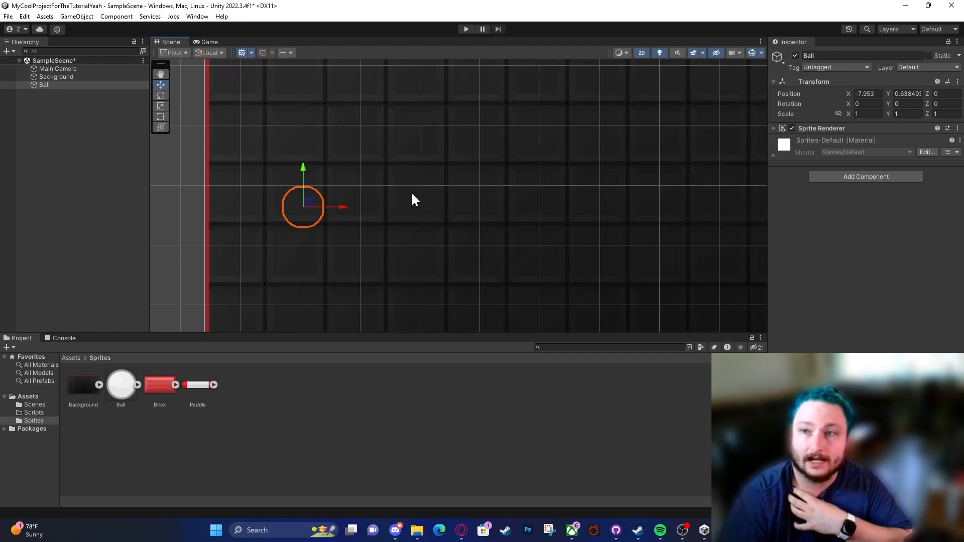
# Step: Bring the Ball in front of the Background by shifting its Z position to about -2.53
pyautogui.click(645, 54)
pyautogui.moveTo(571, 160); pyautogui.dragTo(357, 209, button='middle')
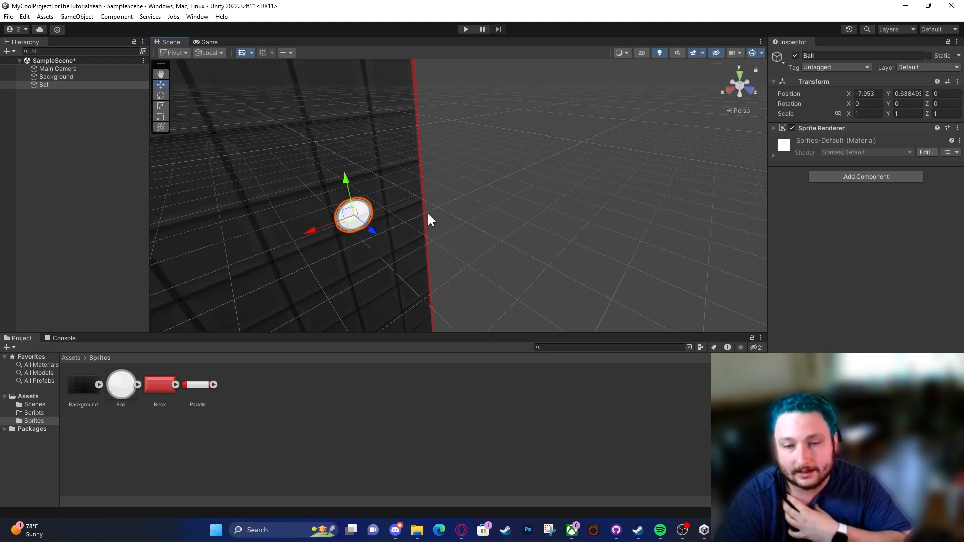
pyautogui.click(643, 55)
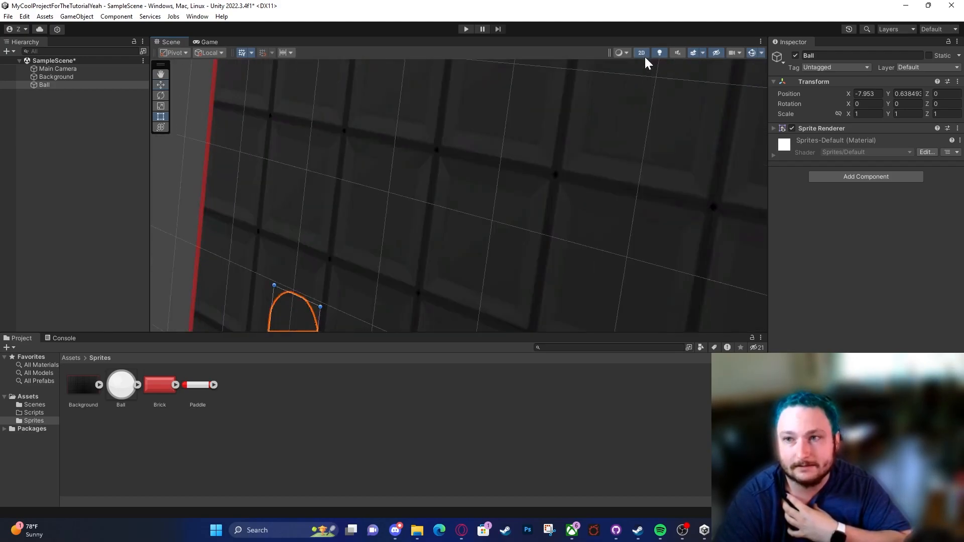
pyautogui.press('t')
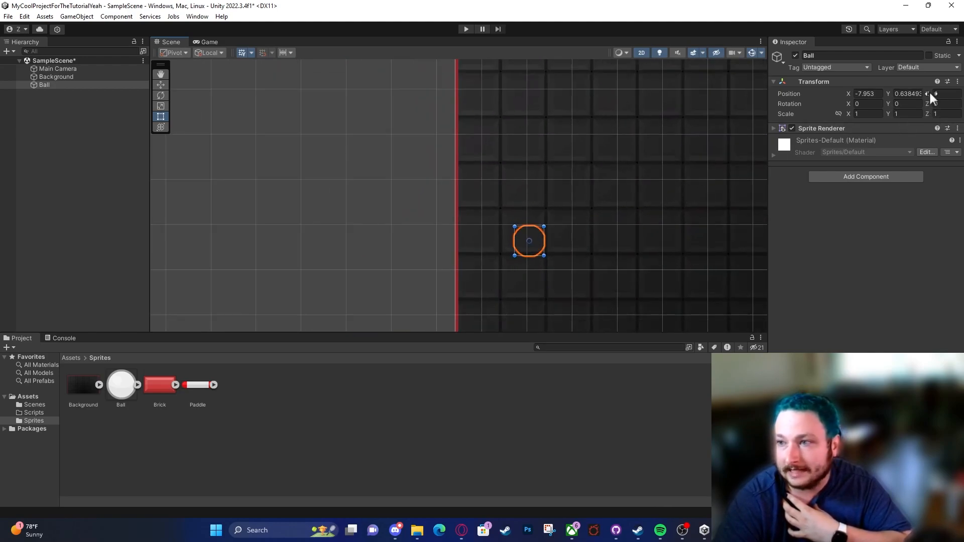
pyautogui.moveTo(927, 94); pyautogui.dragTo(932, 96)
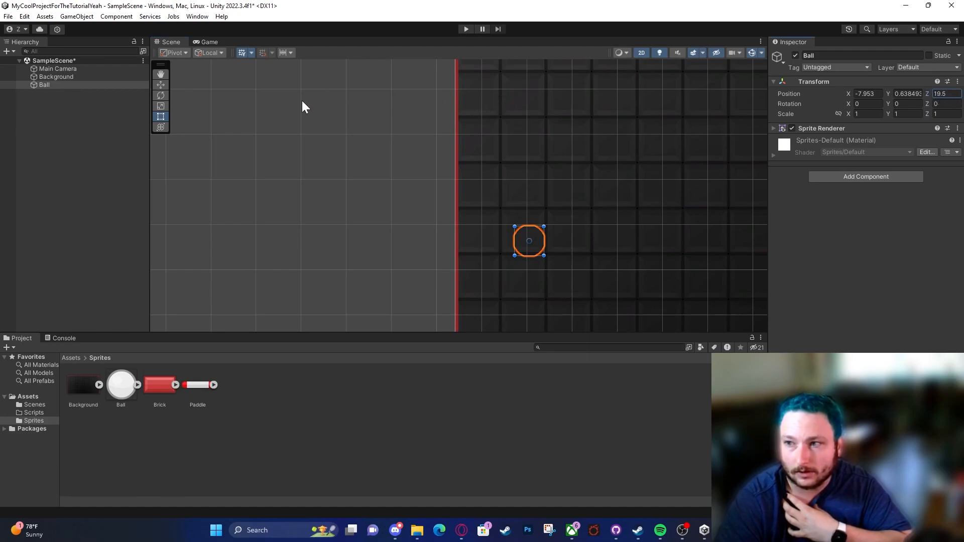
pyautogui.moveTo(92, 106); pyautogui.dragTo(887, 102)
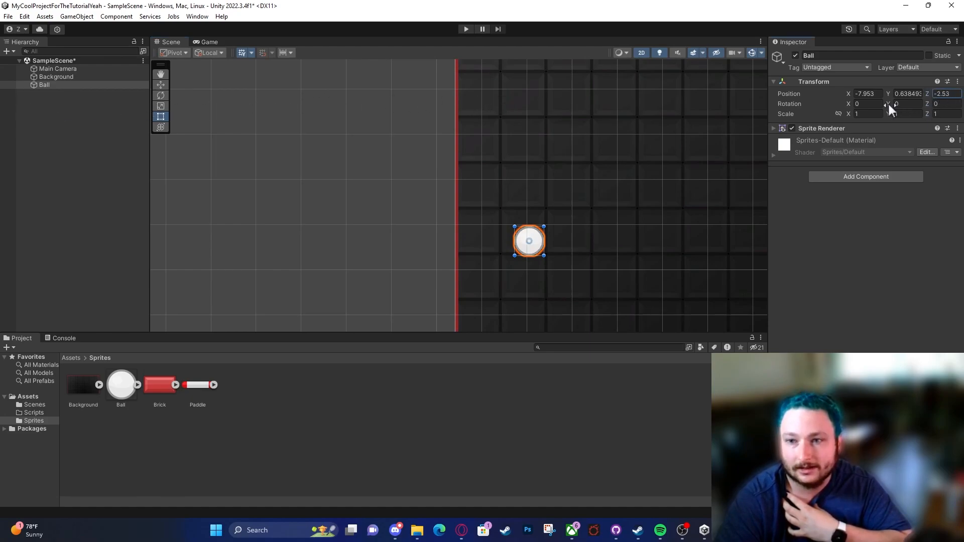
pyautogui.scroll(-2, 350, 220)
pyautogui.scroll(-3, 350, 213)
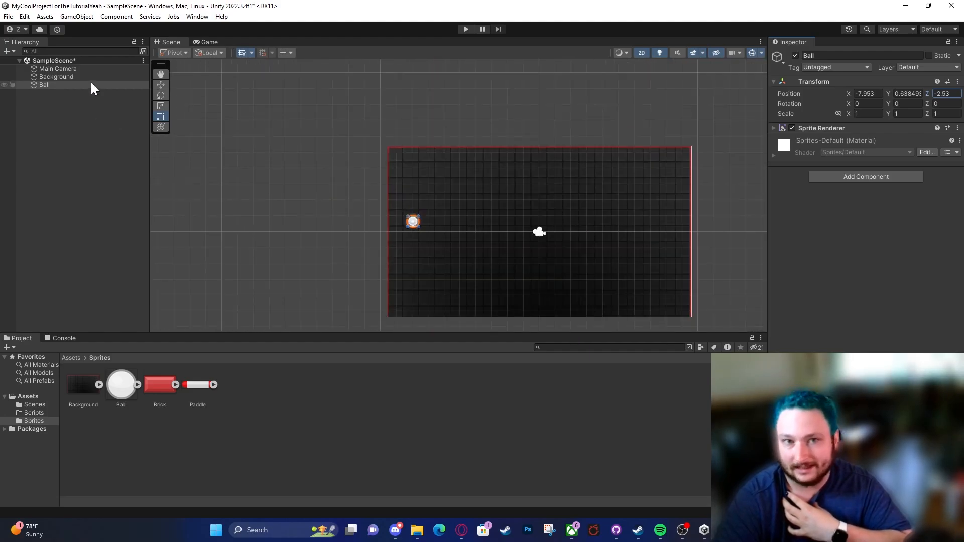
# Step: Examine in the 3D view how the Main Camera, the Background and the Ball are arranged along the Z axis
pyautogui.click(89, 70)
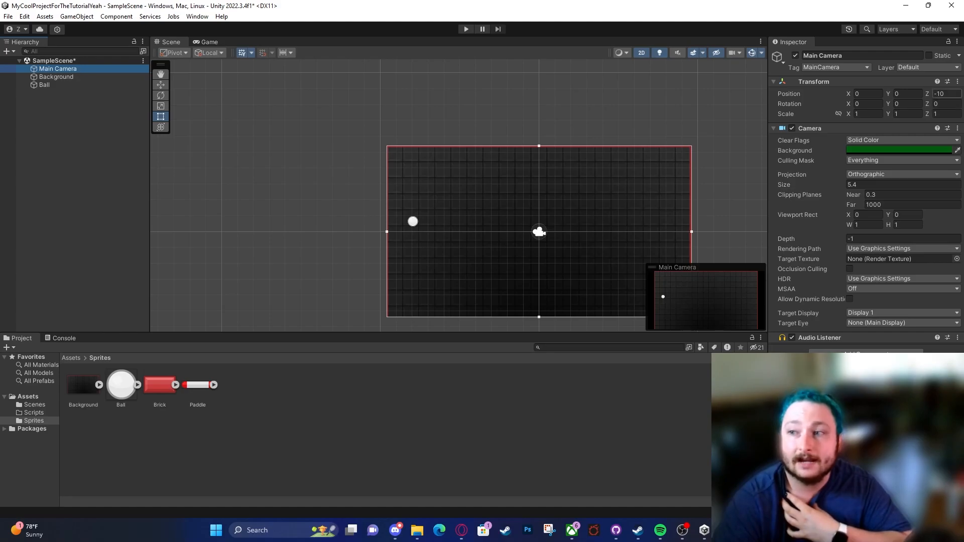
pyautogui.click(640, 53)
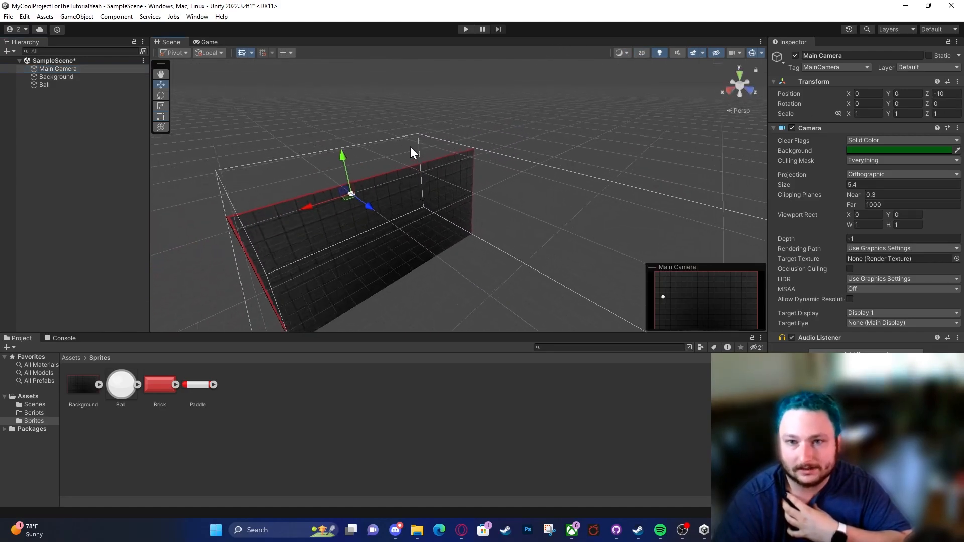
pyautogui.moveTo(483, 174); pyautogui.dragTo(585, 167, button='right')
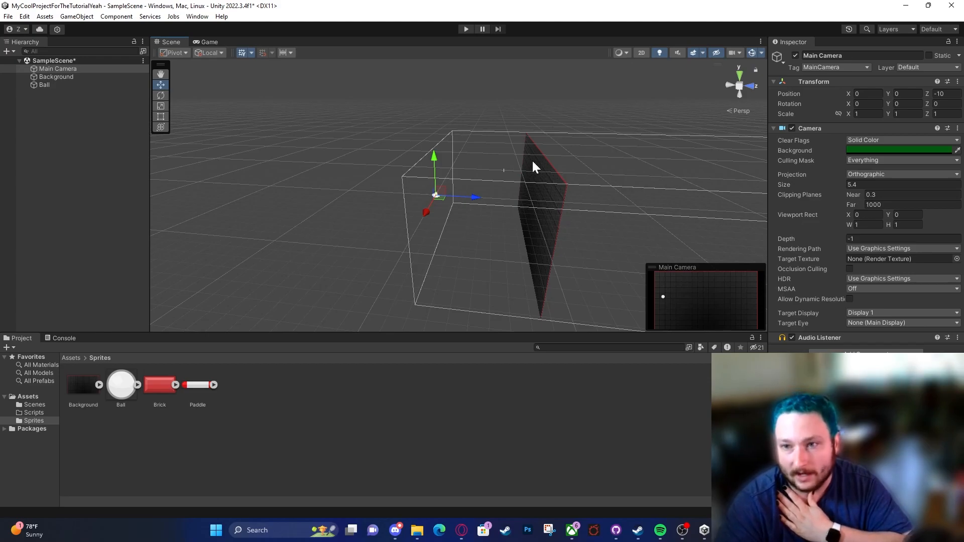
pyautogui.moveTo(468, 149); pyautogui.dragTo(647, 107, button='right')
pyautogui.moveTo(597, 166); pyautogui.dragTo(444, 226, button='right')
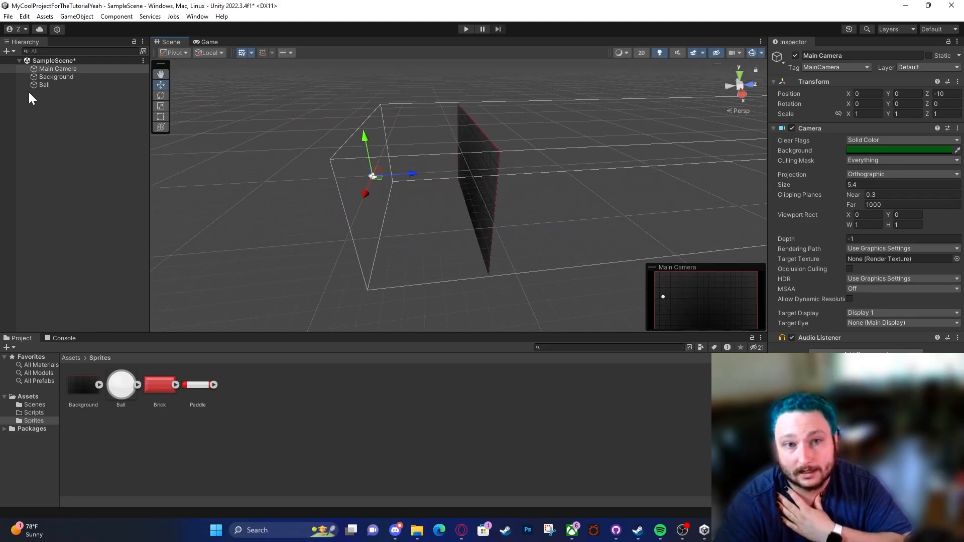
pyautogui.click(64, 77)
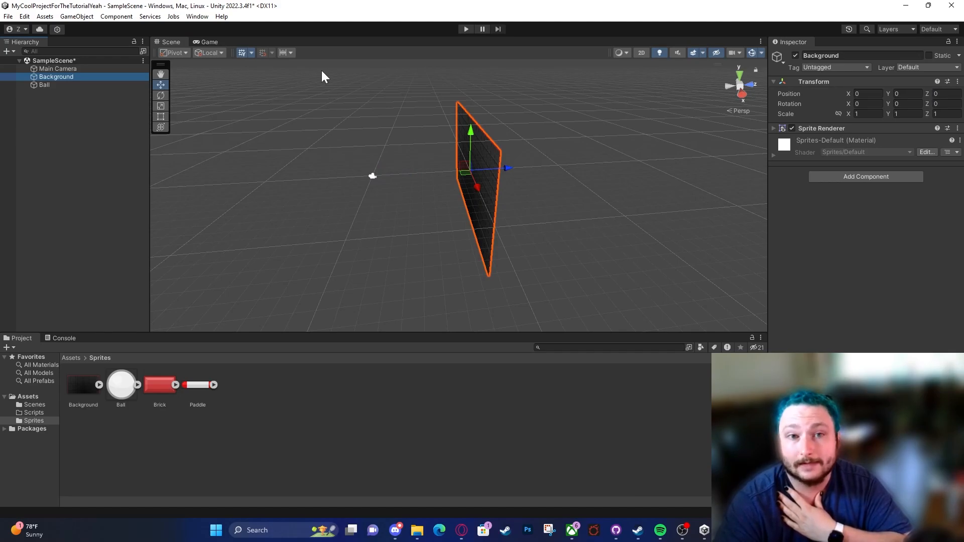
pyautogui.click(56, 84)
pyautogui.moveTo(441, 149); pyautogui.dragTo(555, 176, button='middle')
pyautogui.scroll(4, 554, 176)
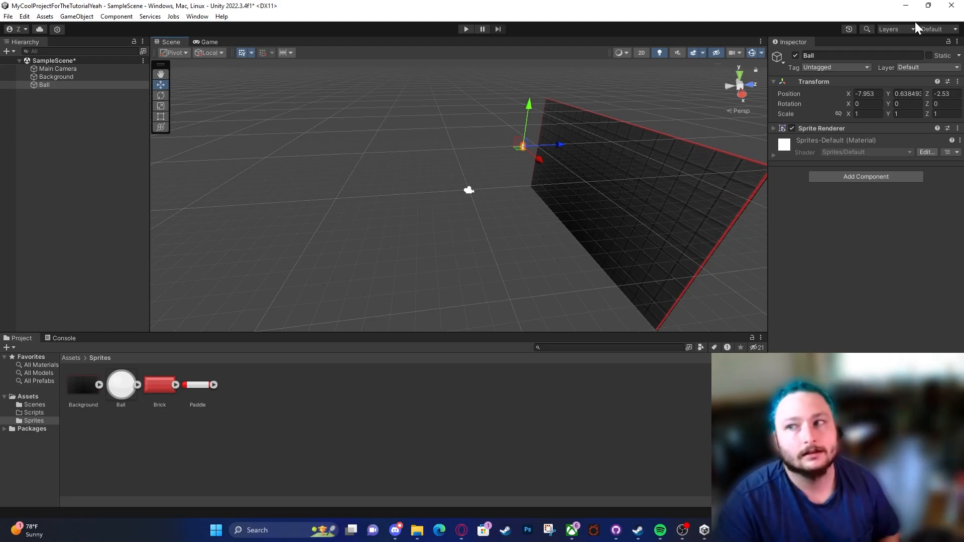
# Step: Set the Ball's Z position to 0 and return the scene to the 2D view
pyautogui.click(958, 94)
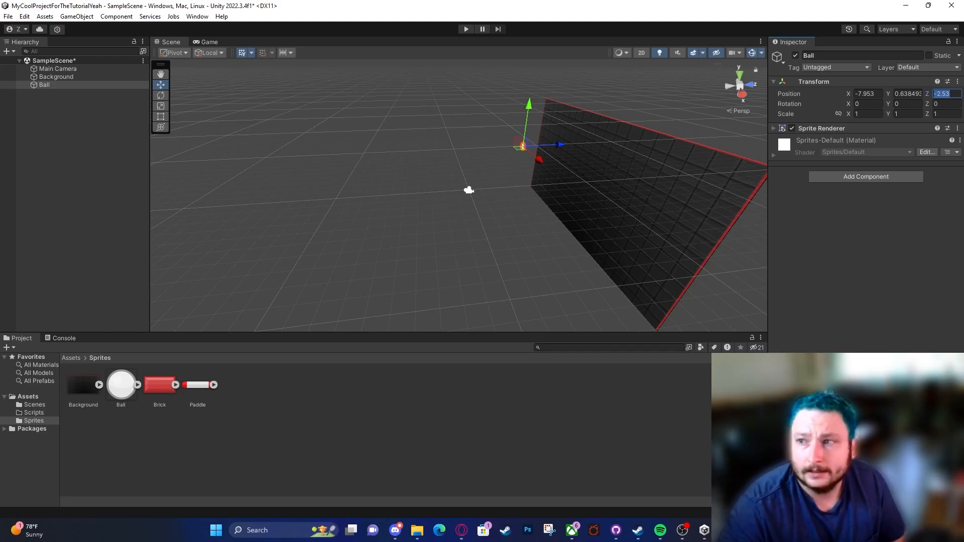
pyautogui.write('0')
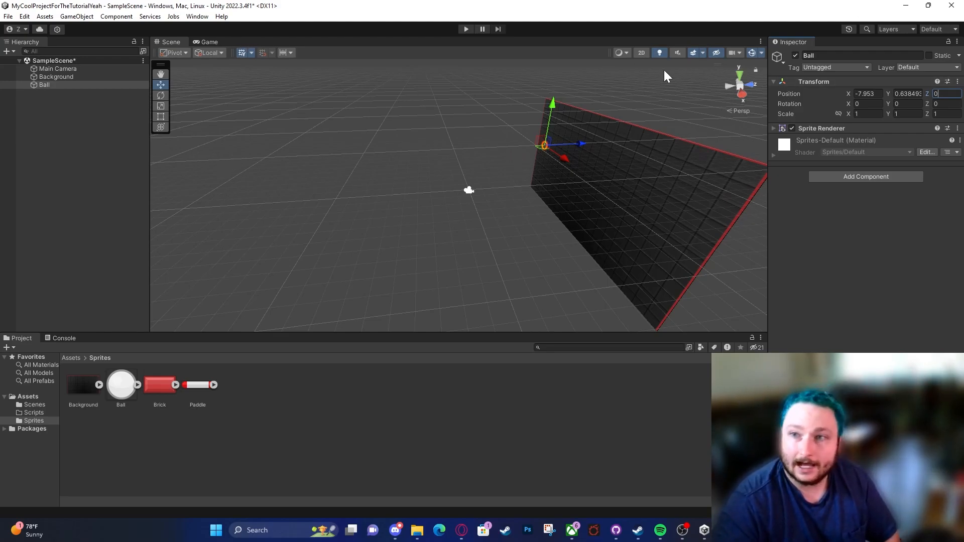
pyautogui.click(646, 54)
pyautogui.moveTo(368, 211); pyautogui.dragTo(564, 181, button='middle')
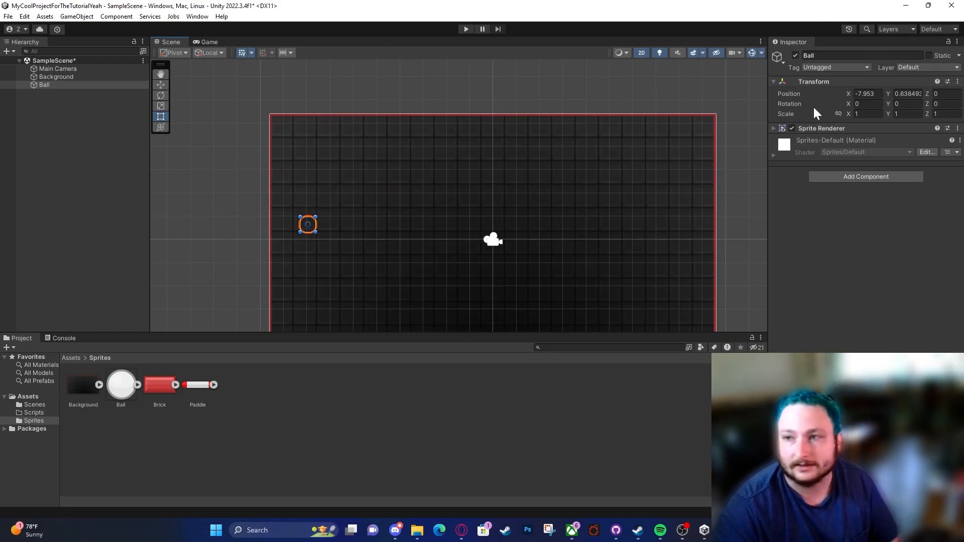
# Step: Collapse the Ball's Transform component, expand its Sprite Renderer, and set Order in Layer to 1
pyautogui.click(807, 82)
pyautogui.click(827, 93)
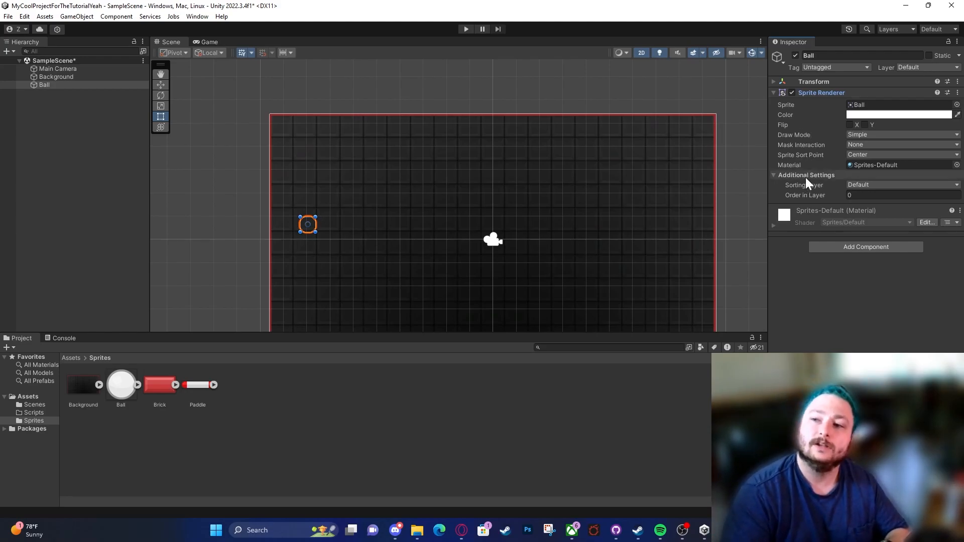
pyautogui.click(105, 86)
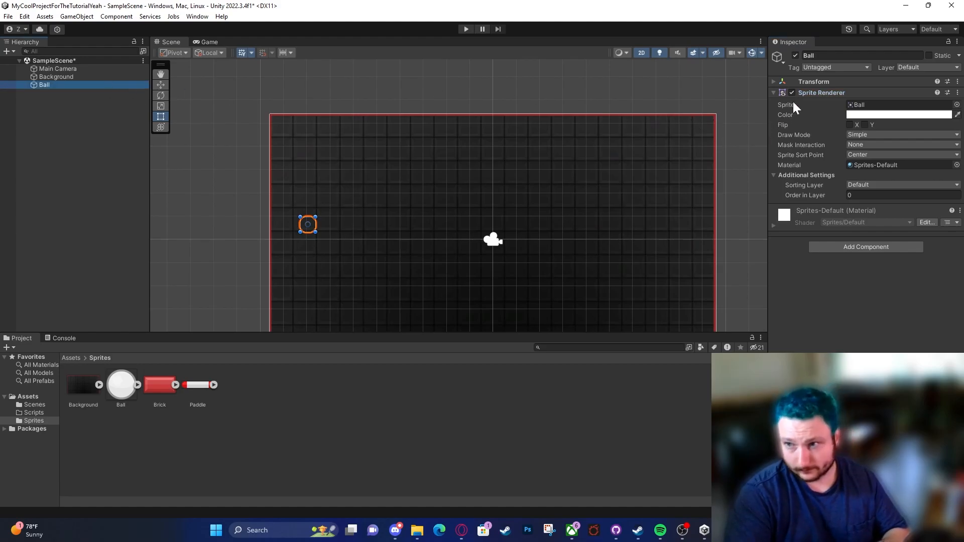
pyautogui.click(815, 93)
pyautogui.click(815, 93)
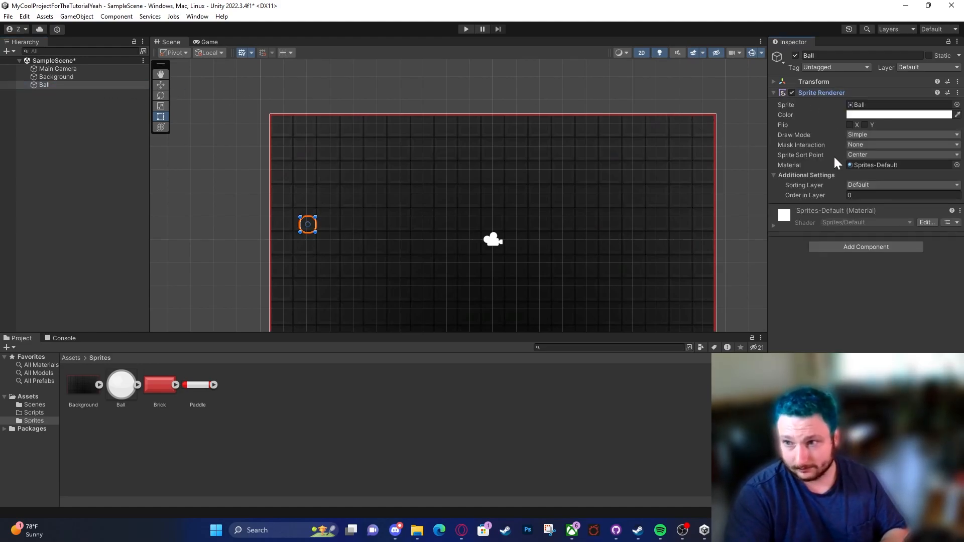
pyautogui.click(815, 175)
pyautogui.click(815, 176)
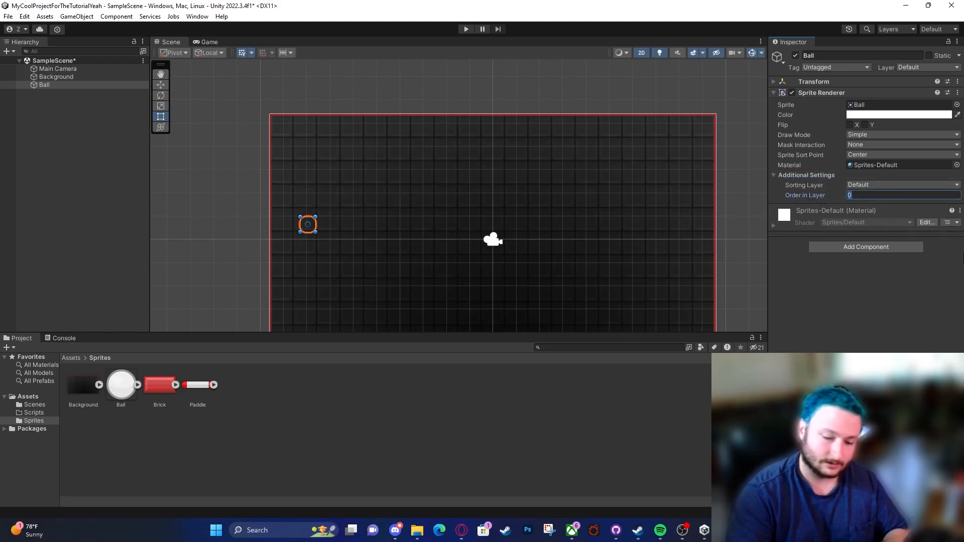
pyautogui.write('1')
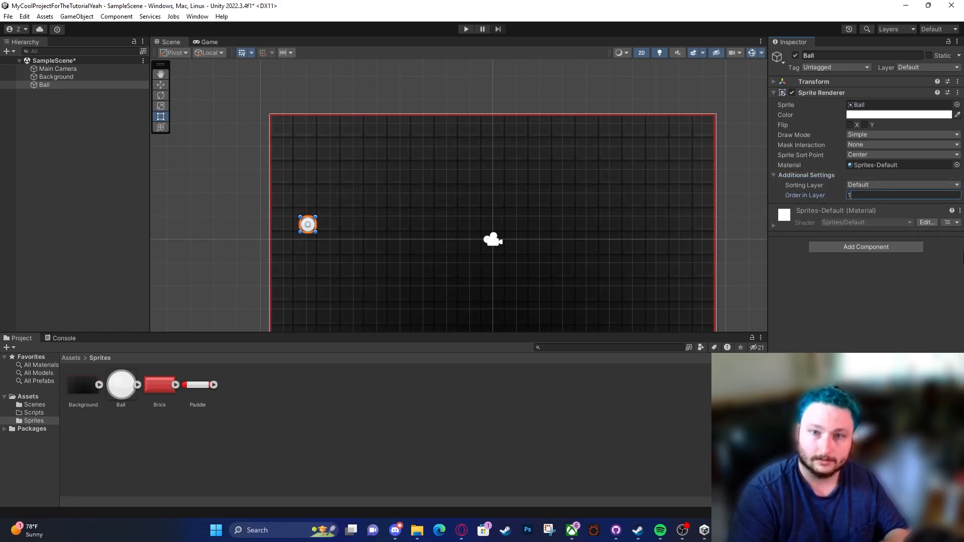
pyautogui.scroll(6, 312, 228)
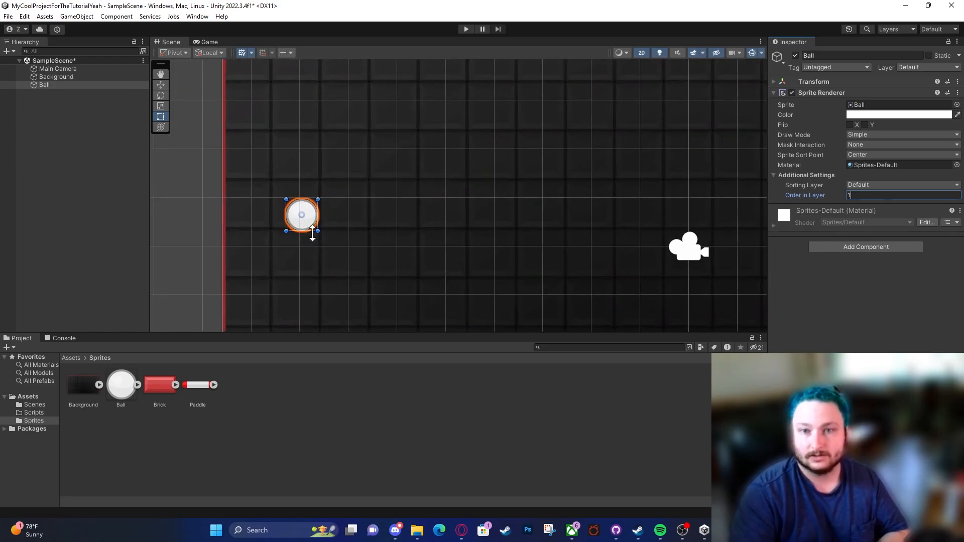
# Step: Check the Background's Sprite Renderer sorting settings and the available Sorting Layer options, keeping Default
pyautogui.click(86, 76)
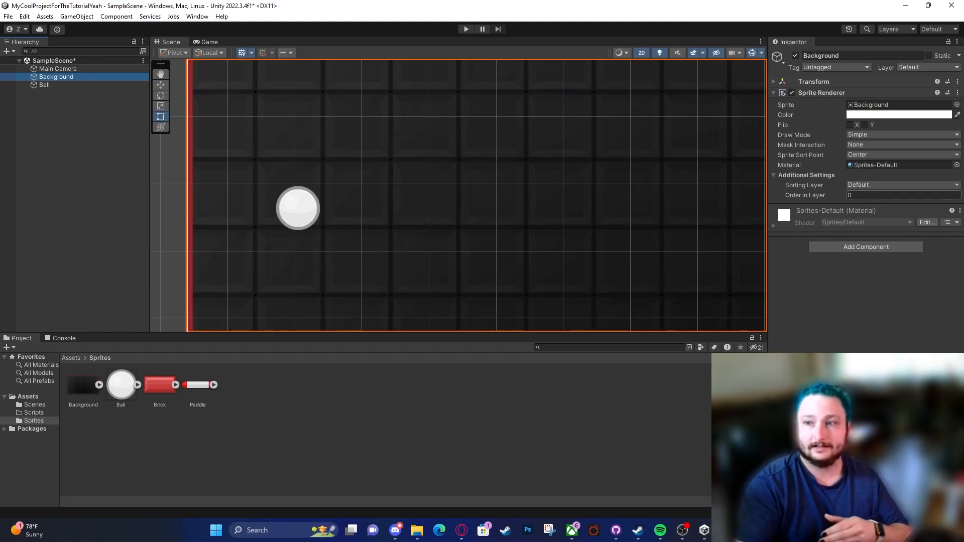
pyautogui.click(865, 184)
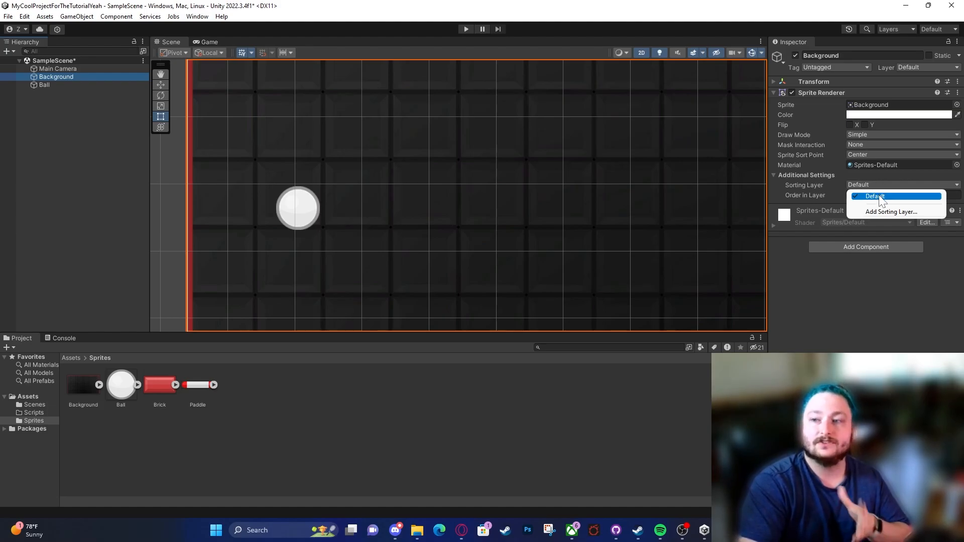
pyautogui.click(824, 315)
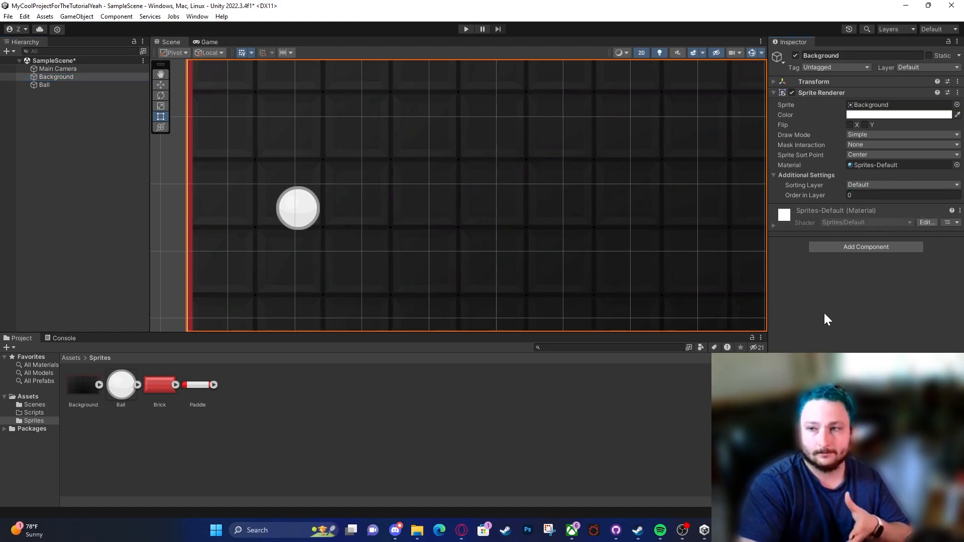
pyautogui.click(871, 186)
pyautogui.click(862, 366)
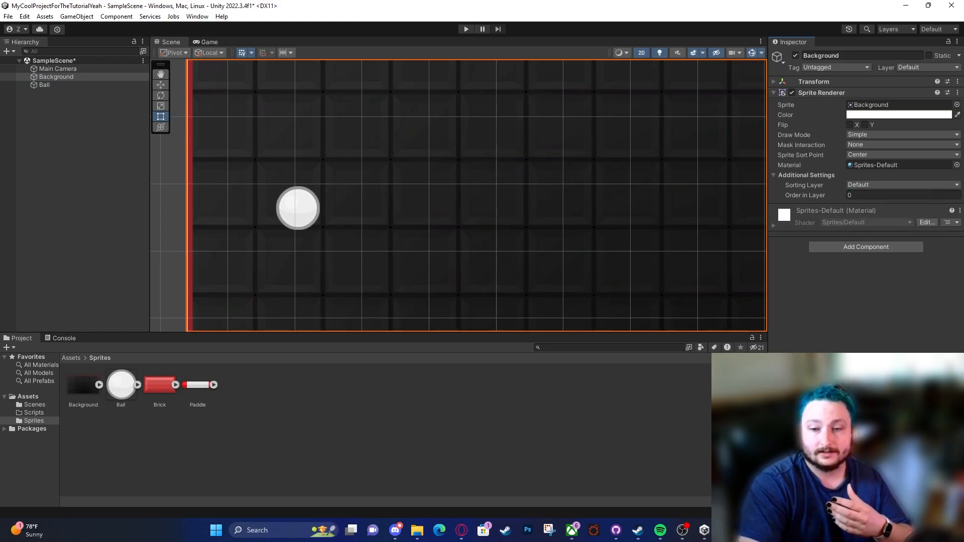
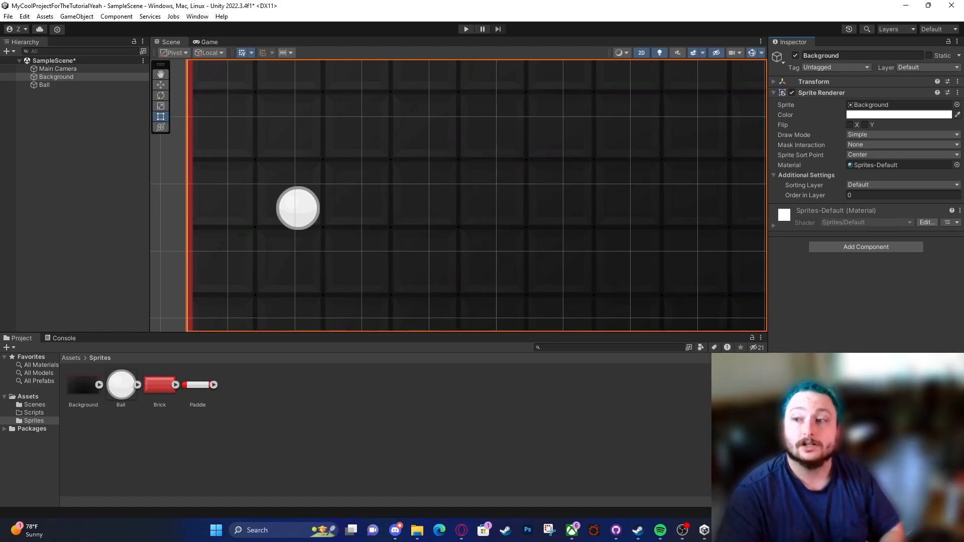
# Step: Open the sorting layer settings from the Background's Sprite Renderer and add a sorting layer named Environment
pyautogui.click(864, 185)
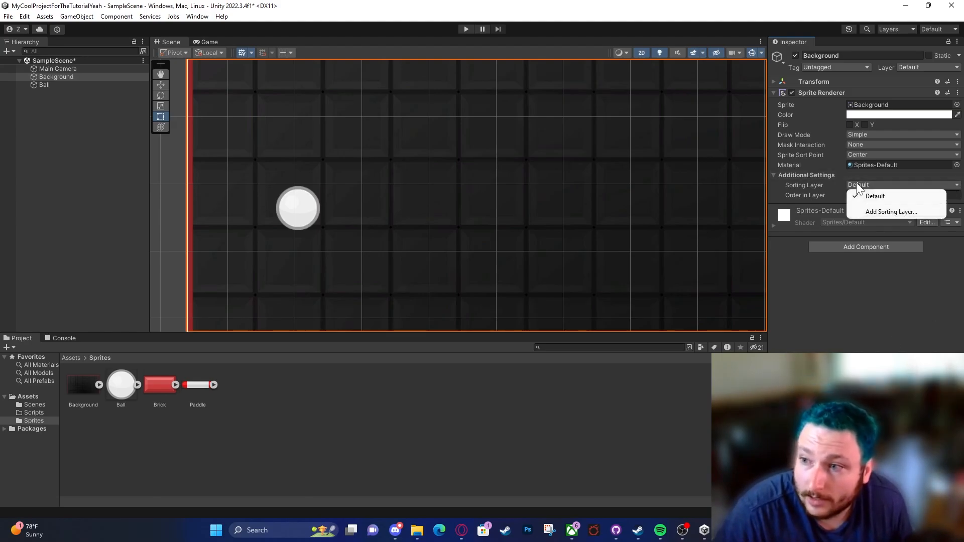
pyautogui.click(871, 212)
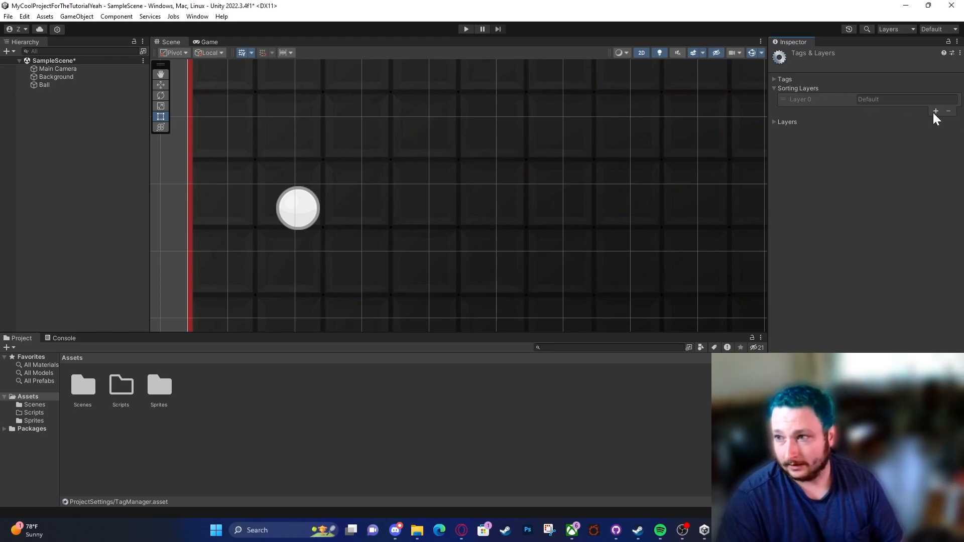
pyautogui.click(791, 124)
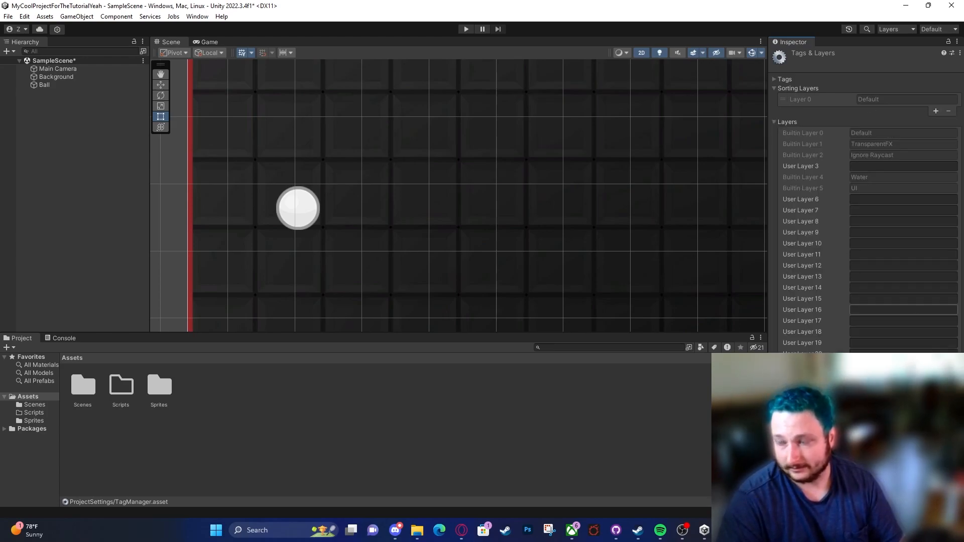
pyautogui.click(784, 124)
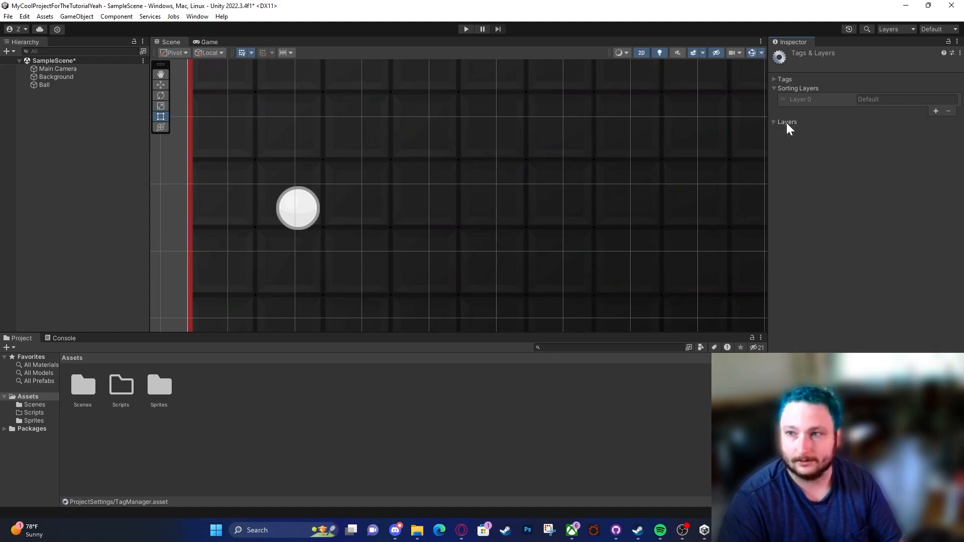
pyautogui.click(936, 111)
pyautogui.click(899, 111)
pyautogui.write('Environment')
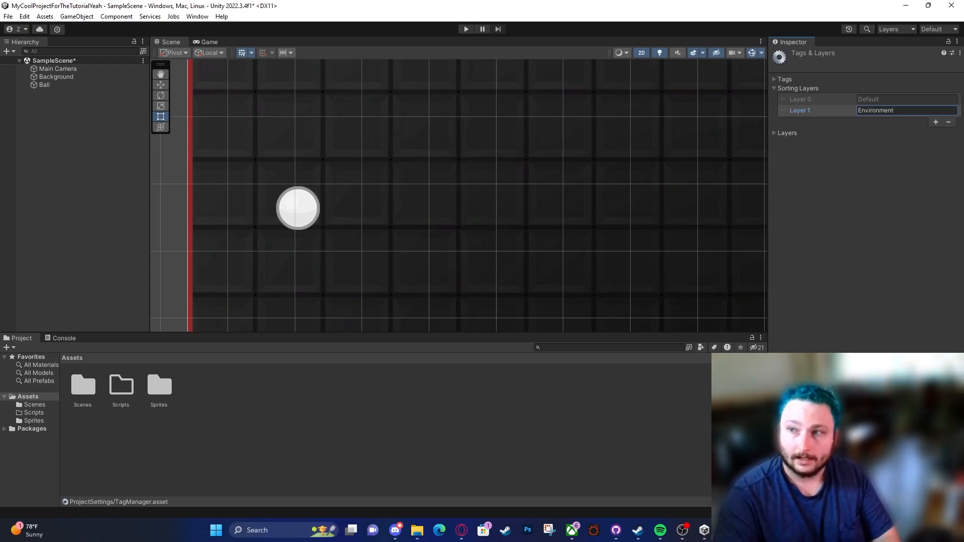
# Step: Add a second sorting layer below Environment and name it GameplayElements
pyautogui.click(935, 122)
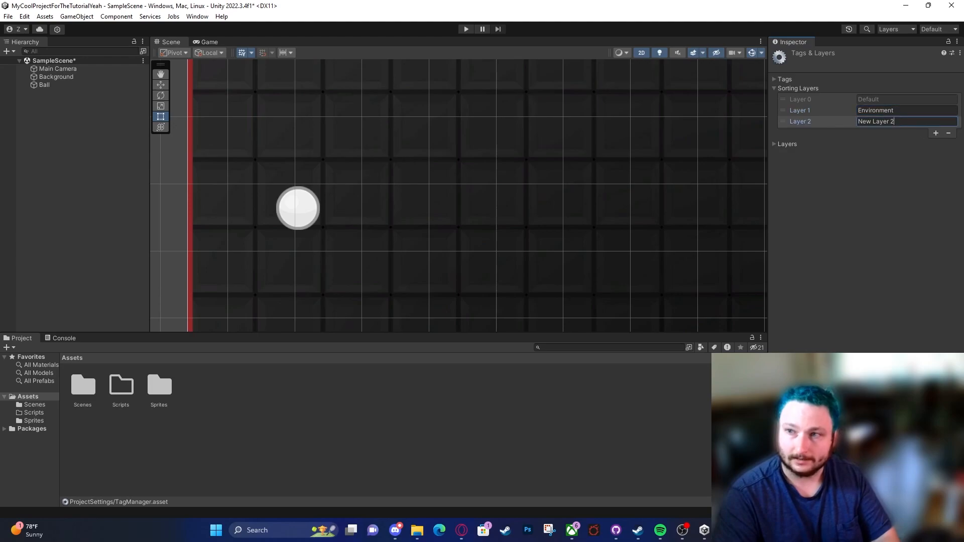
pyautogui.click(899, 121)
pyautogui.write('GameplayElements')
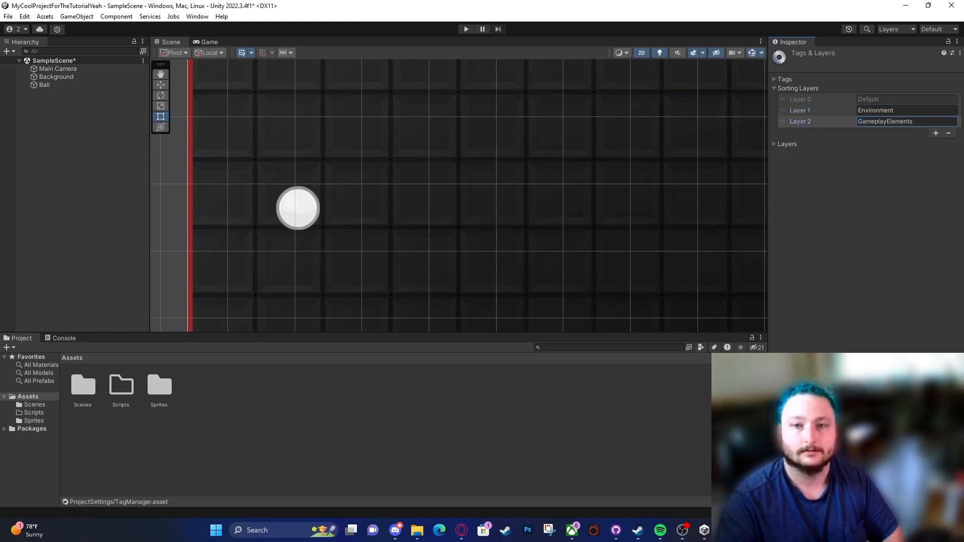
# Step: Set the Sorting Layer of the Background's Sprite Renderer to Environment
pyautogui.click(351, 184)
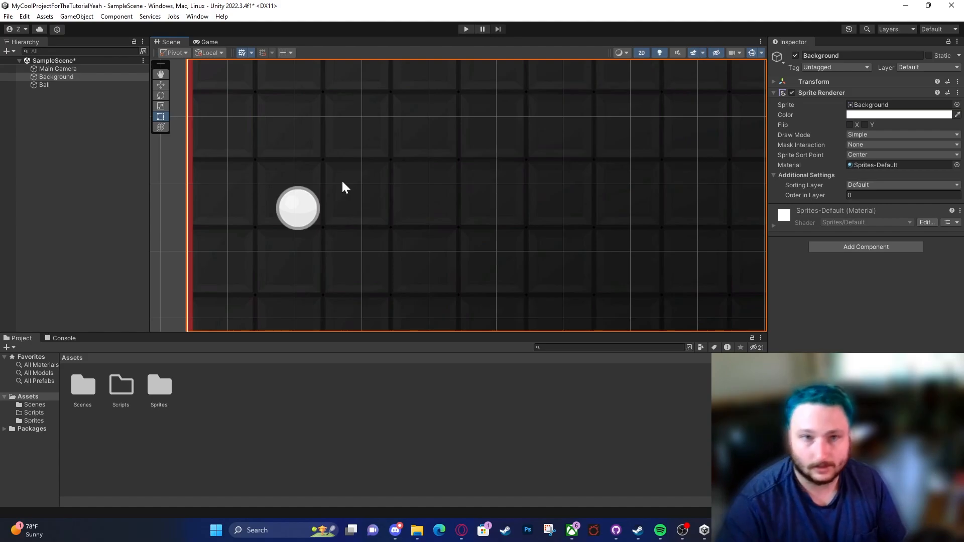
pyautogui.click(86, 84)
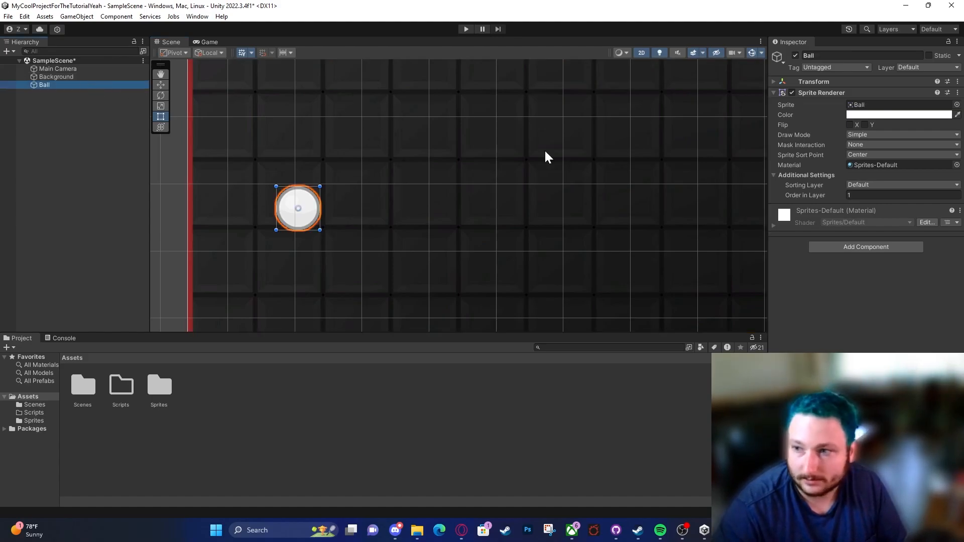
pyautogui.click(95, 78)
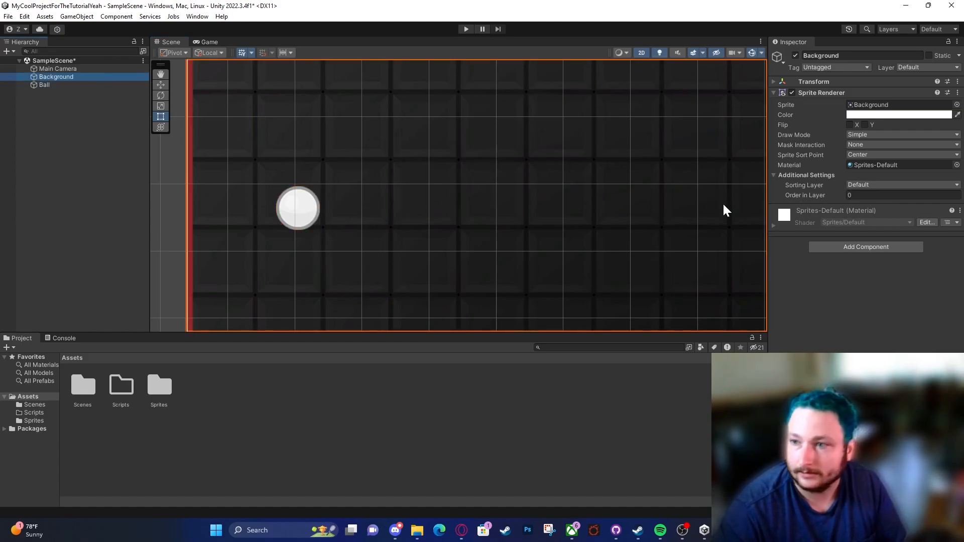
pyautogui.click(875, 185)
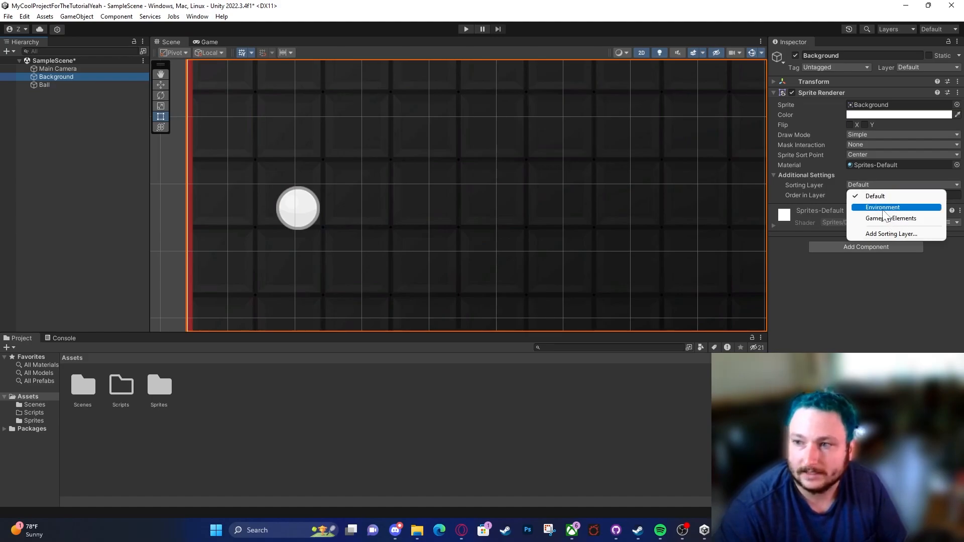
pyautogui.click(884, 208)
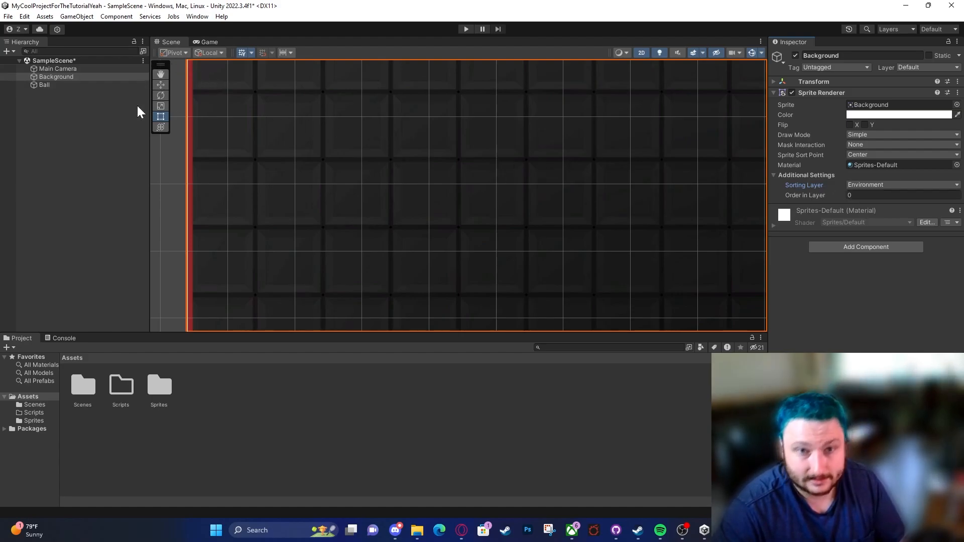
# Step: Set the Ball's Sorting Layer to GameplayElements and its Order in Layer to 0
pyautogui.click(88, 95)
pyautogui.click(88, 85)
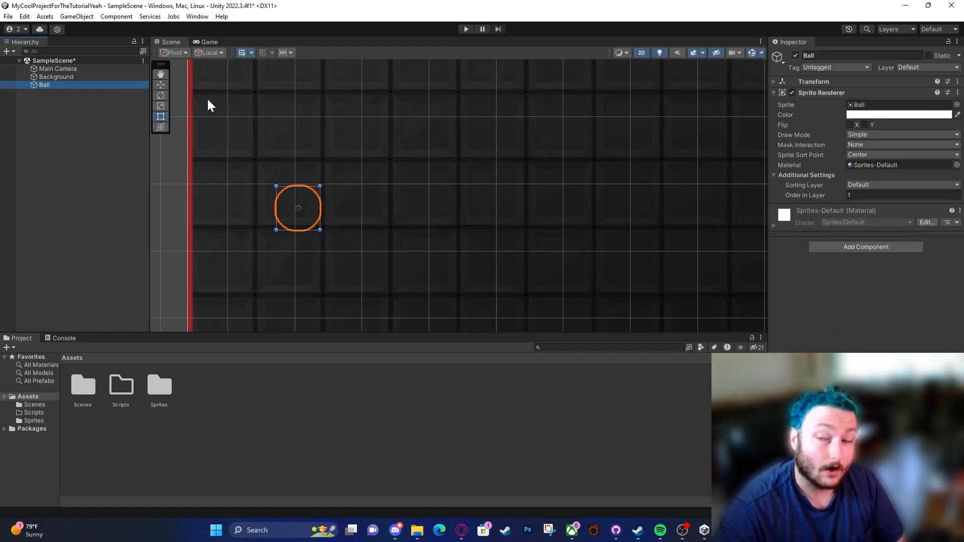
pyautogui.click(876, 188)
pyautogui.click(884, 217)
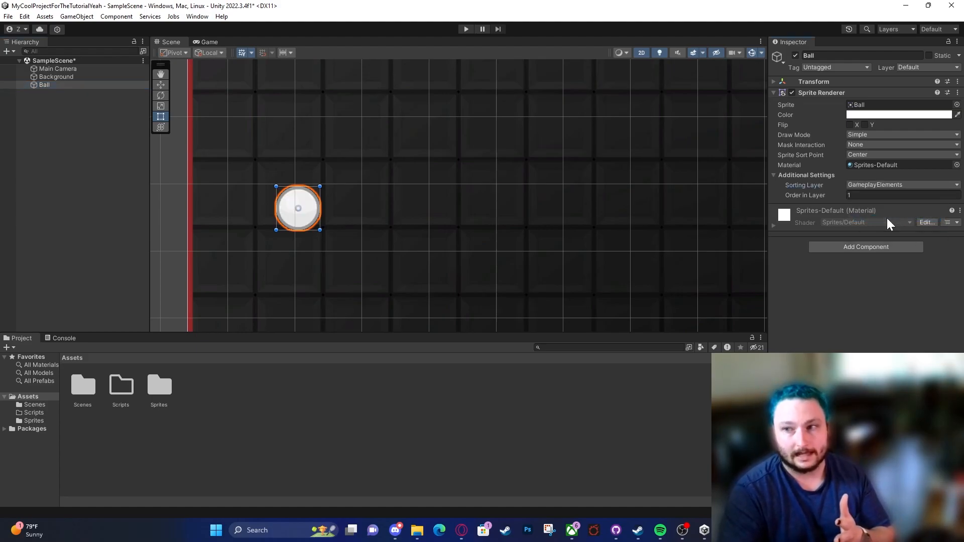
pyautogui.click(878, 196)
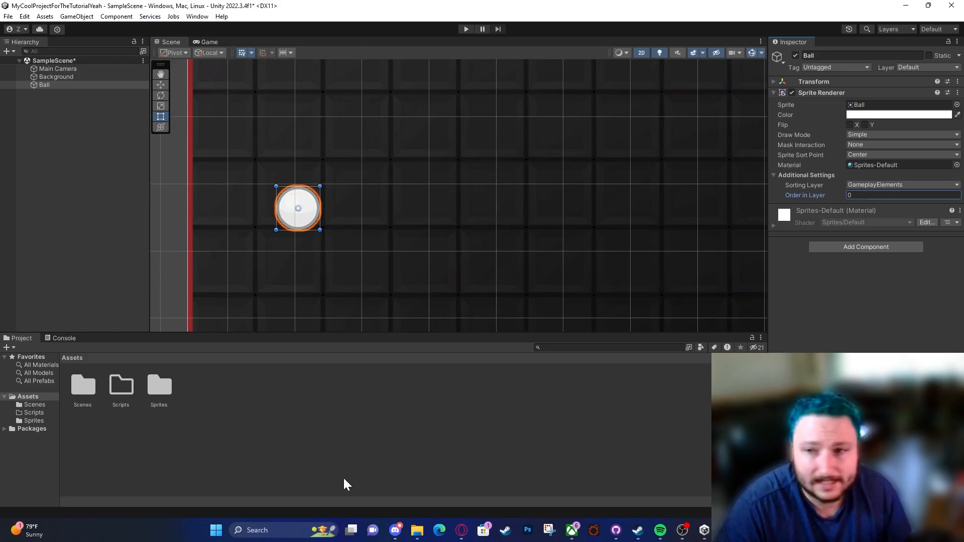
# Step: Enlarge the Scene view area and frame the whole Background with the Ball in it
pyautogui.scroll(-5, 494, 188)
pyautogui.scroll(-1, 610, 161)
pyautogui.moveTo(597, 161); pyautogui.dragTo(448, 182, button='middle')
pyautogui.scroll(-2, 429, 166)
pyautogui.scroll(-6, 334, 183)
pyautogui.scroll(-1, 335, 189)
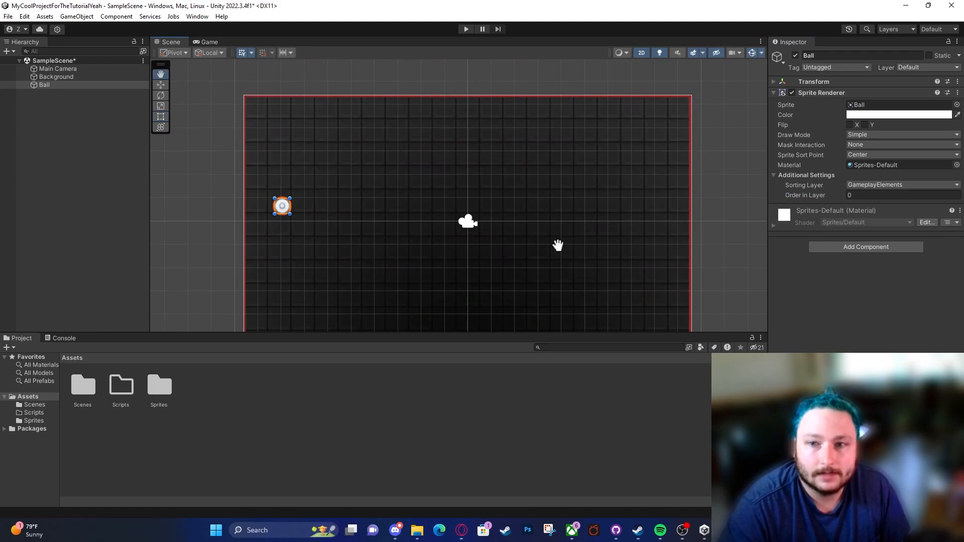
pyautogui.moveTo(557, 243); pyautogui.dragTo(496, 209, button='middle')
pyautogui.moveTo(448, 172); pyautogui.dragTo(458, 198, button='middle')
pyautogui.moveTo(502, 331); pyautogui.dragTo(477, 402)
pyautogui.moveTo(396, 256); pyautogui.dragTo(450, 224, button='middle')
pyautogui.scroll(-1, 450, 224)
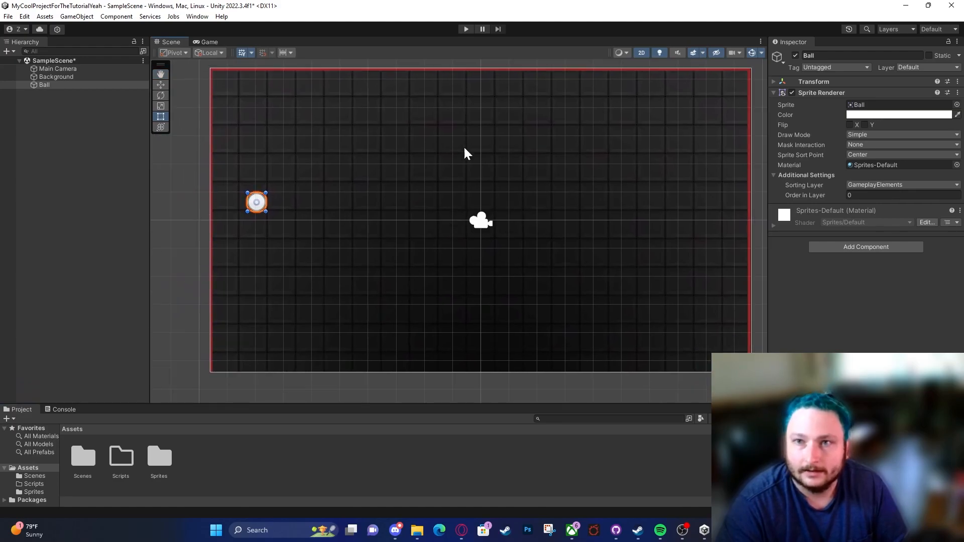
# Step: Test-run the game, stop and restart it, and dock the Game view beside the Scene view
pyautogui.click(466, 30)
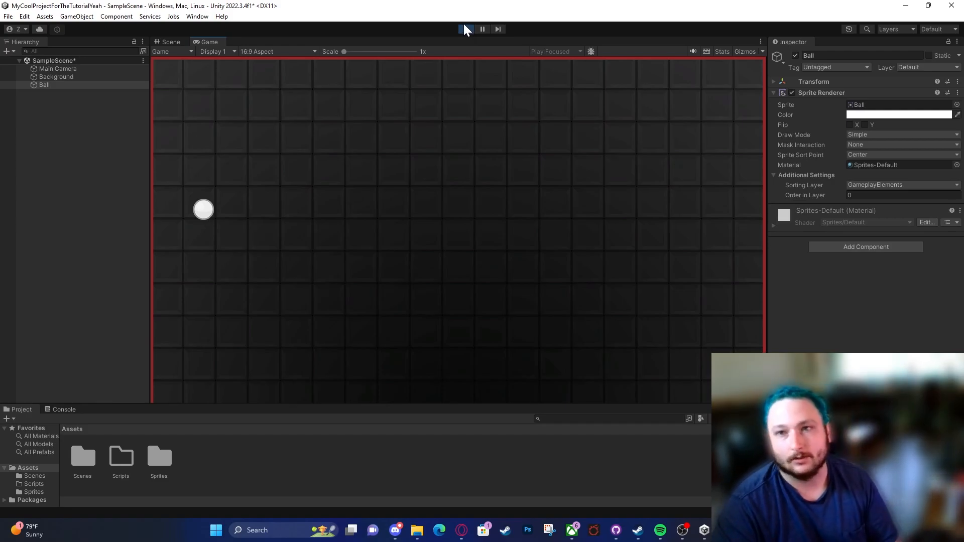
pyautogui.click(466, 30)
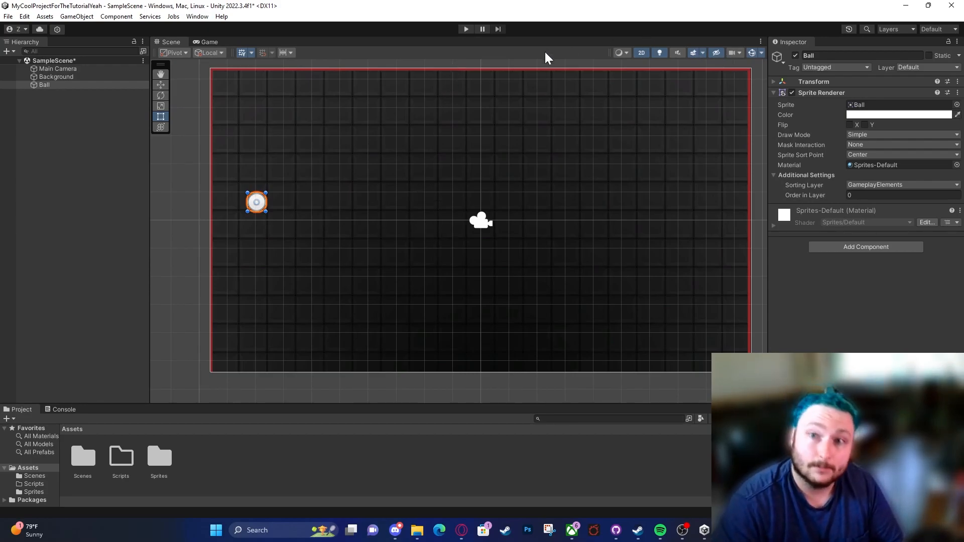
pyautogui.click(466, 29)
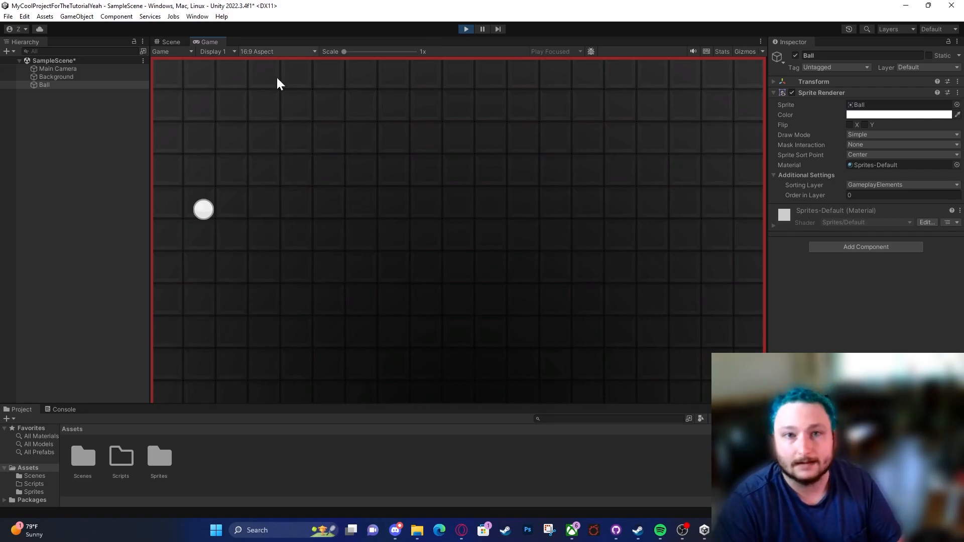
pyautogui.moveTo(216, 41); pyautogui.dragTo(442, 221)
pyautogui.scroll(-3, 219, 199)
pyautogui.moveTo(232, 178); pyautogui.dragTo(257, 186, button='middle')
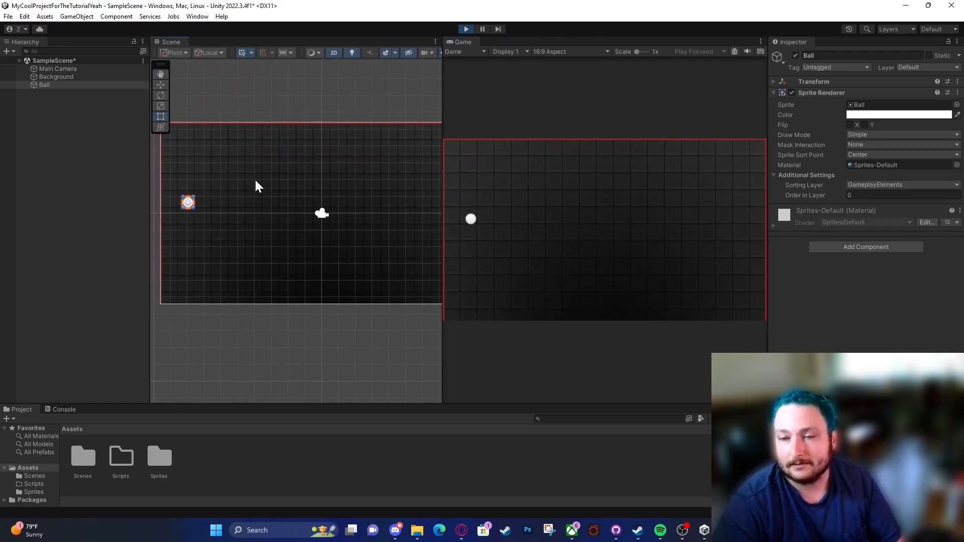
# Step: Test moving the Ball horizontally in play mode, stop the game, move the Ball to about X 0.06 in edit mode, and save the scene
pyautogui.click(160, 84)
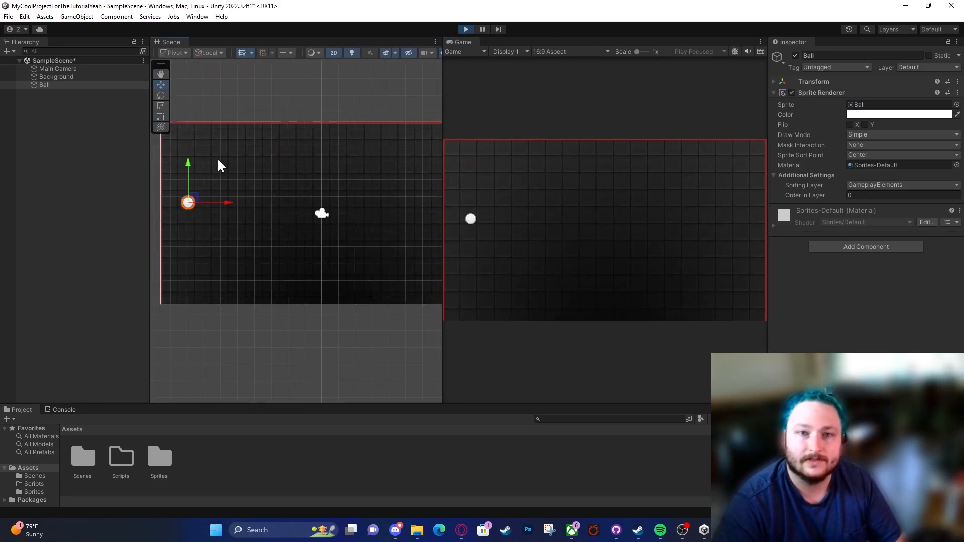
pyautogui.moveTo(238, 206); pyautogui.dragTo(366, 224)
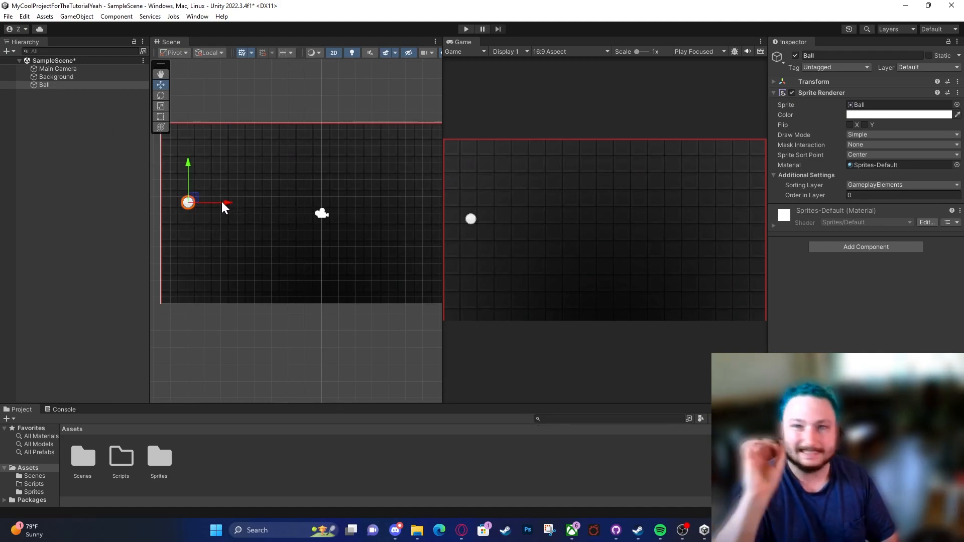
pyautogui.moveTo(225, 206); pyautogui.dragTo(357, 232)
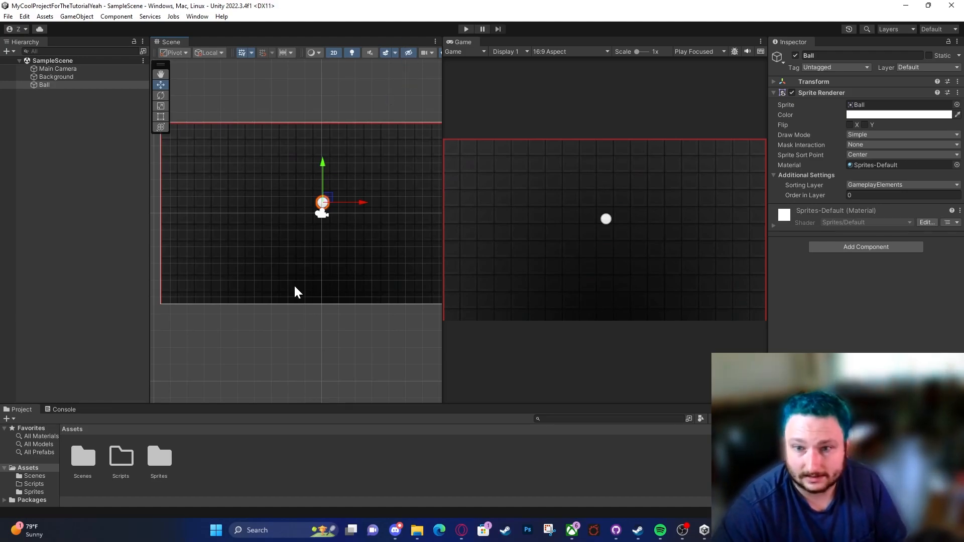
# Step: Give the Project panel more height and fit the whole Background into the Scene view
pyautogui.moveTo(317, 403); pyautogui.dragTo(325, 319)
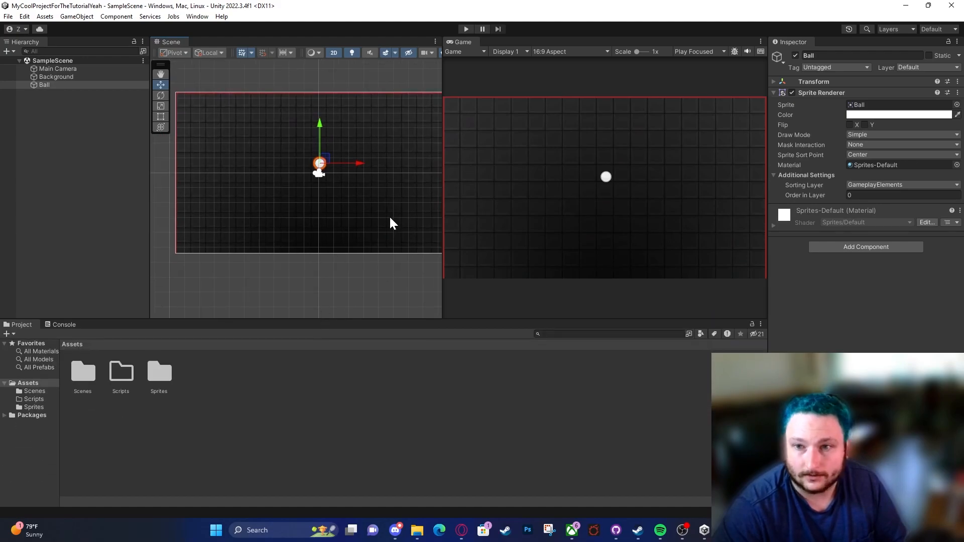
pyautogui.scroll(-2, 354, 203)
pyautogui.scroll(-1, 352, 198)
pyautogui.moveTo(352, 198); pyautogui.dragTo(333, 211, button='middle')
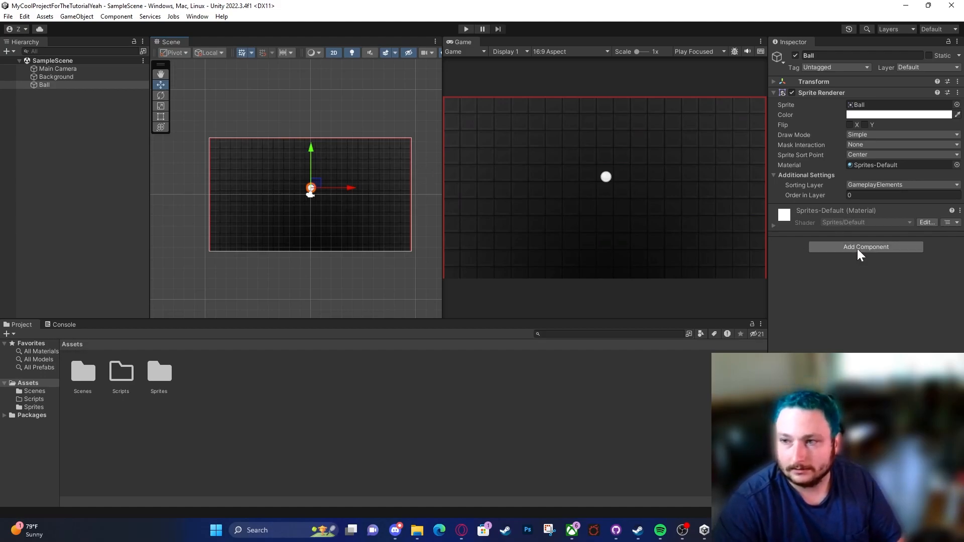
# Step: Examine the Ball's Transform and Sprite Renderer components and locate its source sprite in the project, keeping the material section collapsed
pyautogui.click(72, 88)
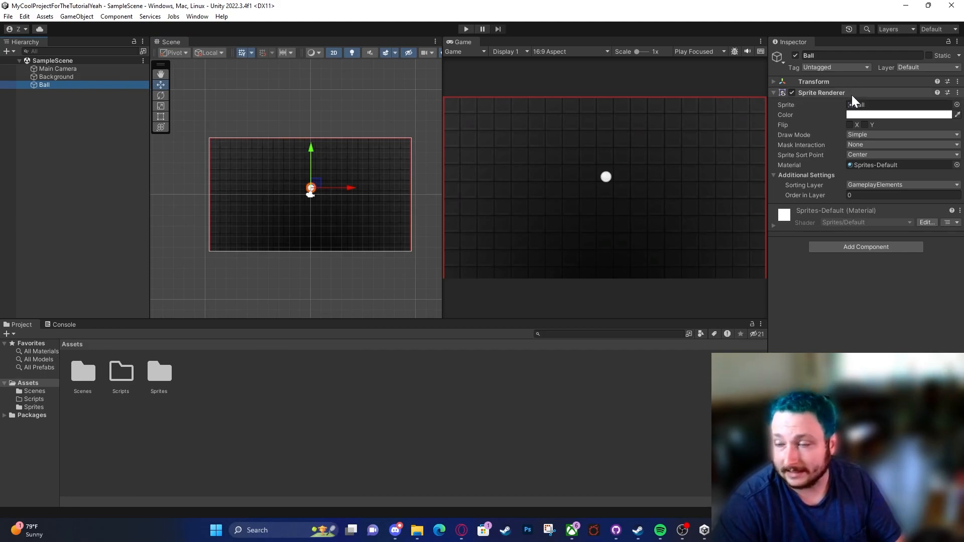
pyautogui.click(819, 92)
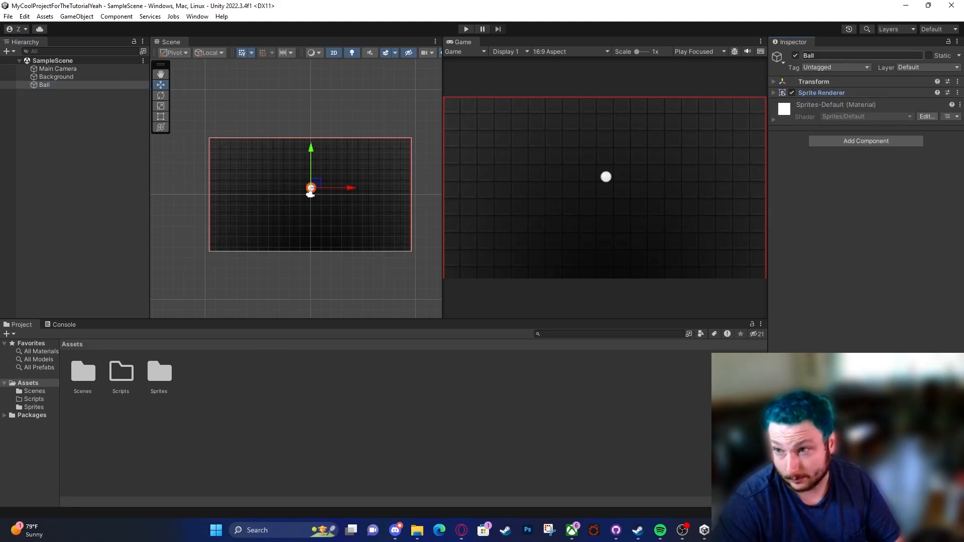
pyautogui.click(814, 81)
pyautogui.click(820, 129)
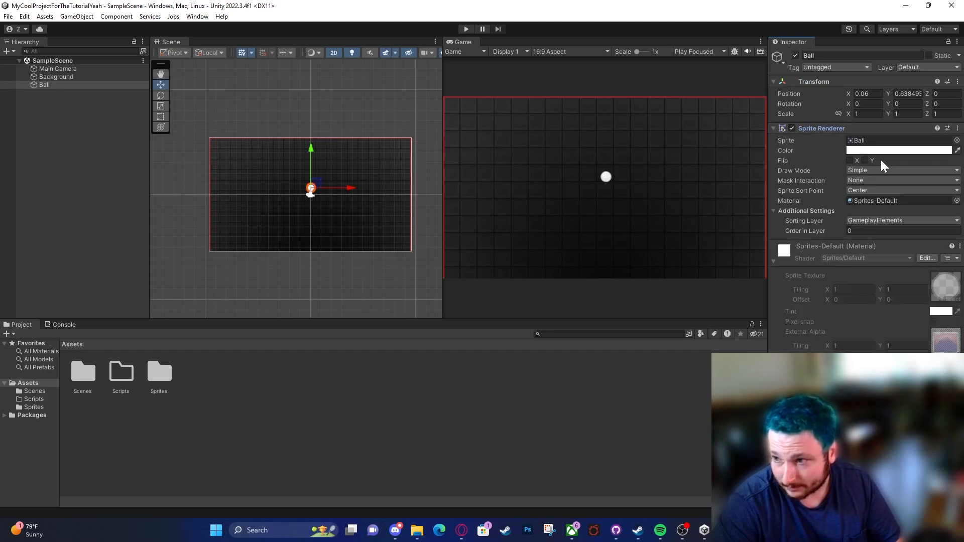
pyautogui.click(859, 142)
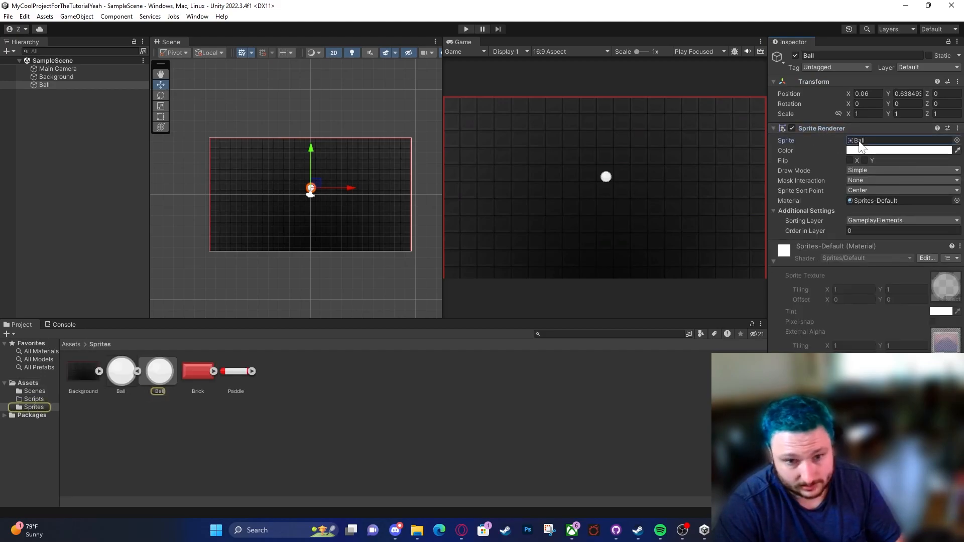
pyautogui.click(774, 260)
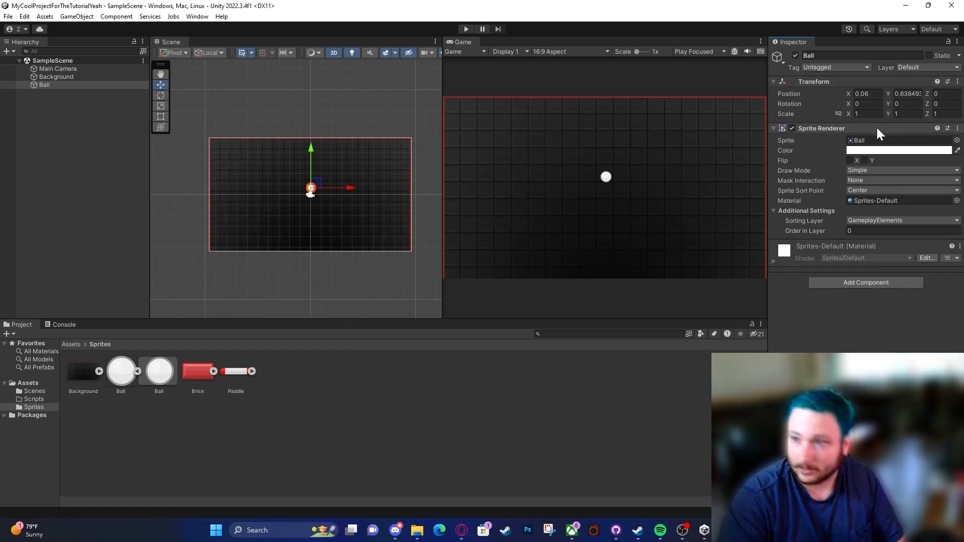
# Step: Add a Rigidbody 2D component to the Ball
pyautogui.click(865, 282)
pyautogui.write('rigid')
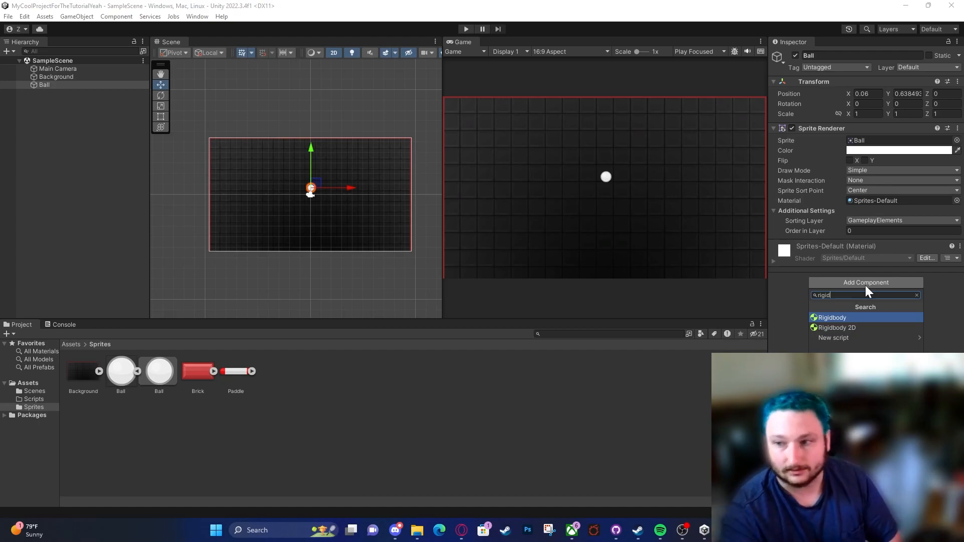
pyautogui.click(866, 326)
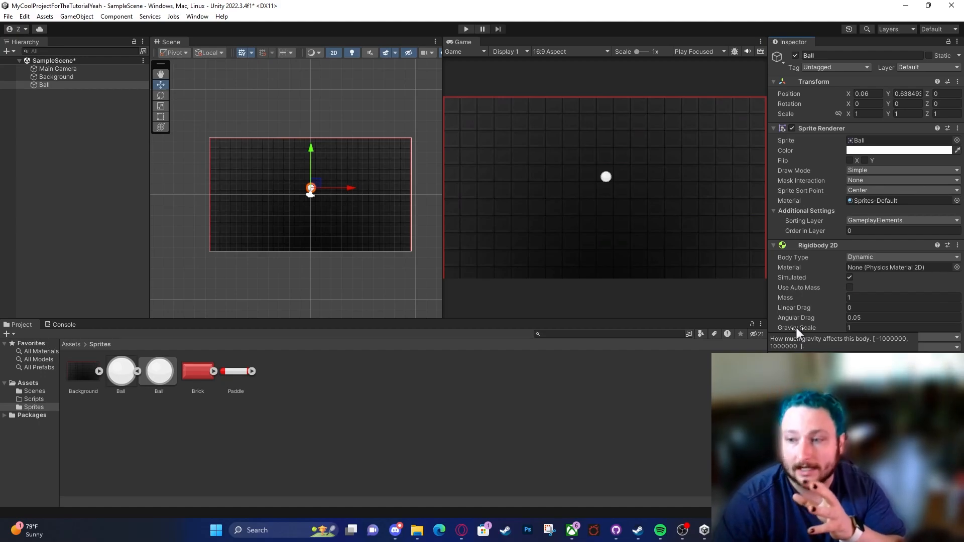
# Step: Run the game to test the Ball's gravity, and widen the Game view beside the Scene view
pyautogui.click(471, 28)
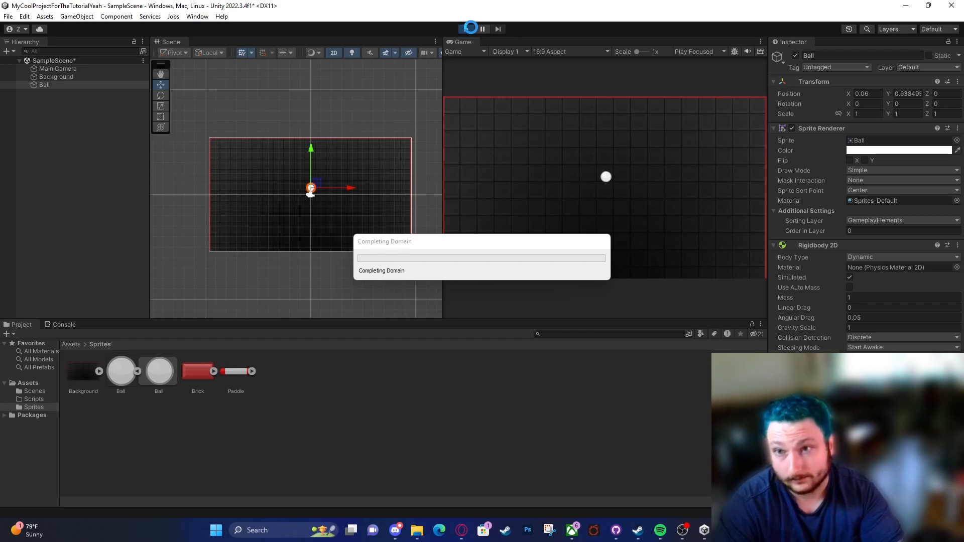
pyautogui.moveTo(442, 193); pyautogui.dragTo(255, 132)
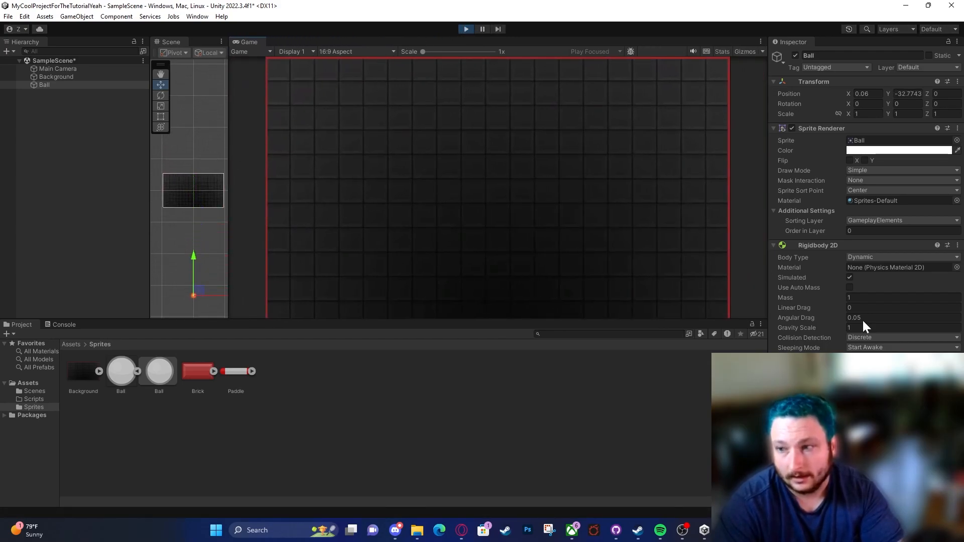
# Step: Try Gravity Scale values such as -23.03 and 52.15 on the Ball's Rigidbody 2D while playing, and stop the game
pyautogui.moveTo(803, 326); pyautogui.dragTo(724, 321)
pyautogui.moveTo(802, 326); pyautogui.dragTo(206, 284)
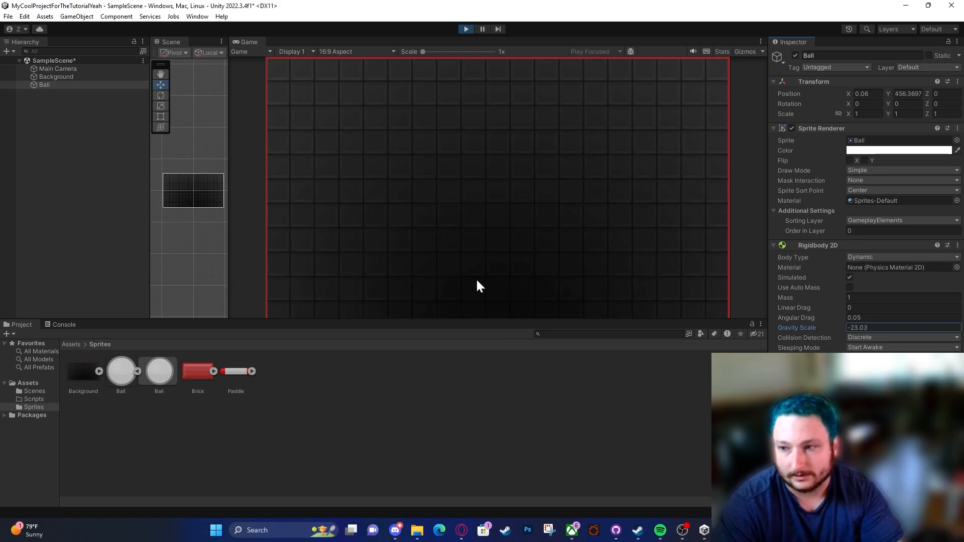
pyautogui.moveTo(639, 283); pyautogui.dragTo(719, 284)
pyautogui.write('2.2')
pyautogui.moveTo(894, 299); pyautogui.dragTo(169, 315)
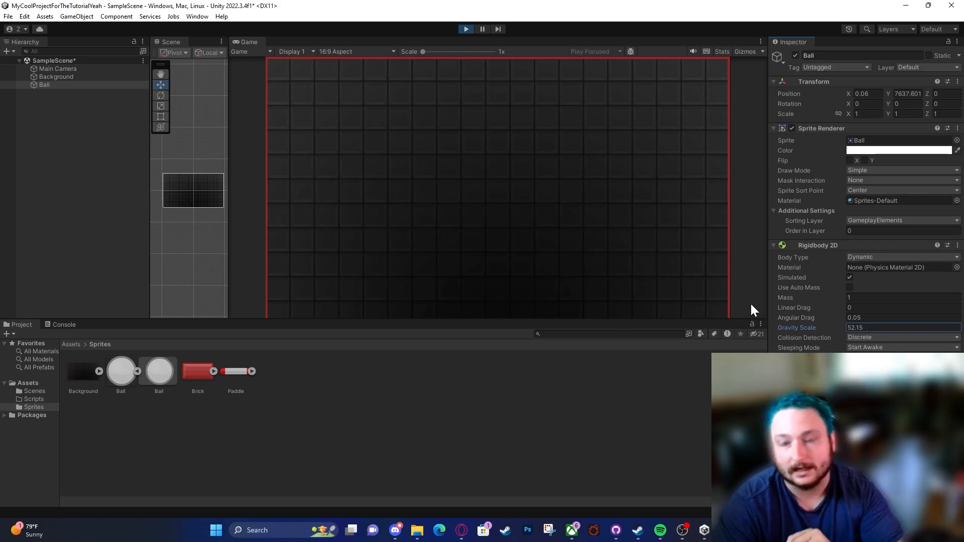
pyautogui.scroll(-10, 169, 177)
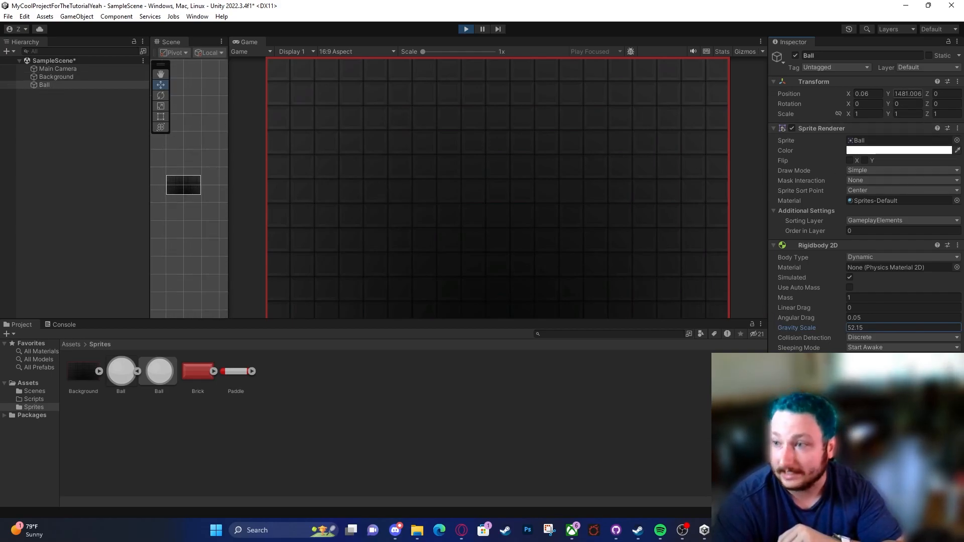
pyautogui.click(908, 94)
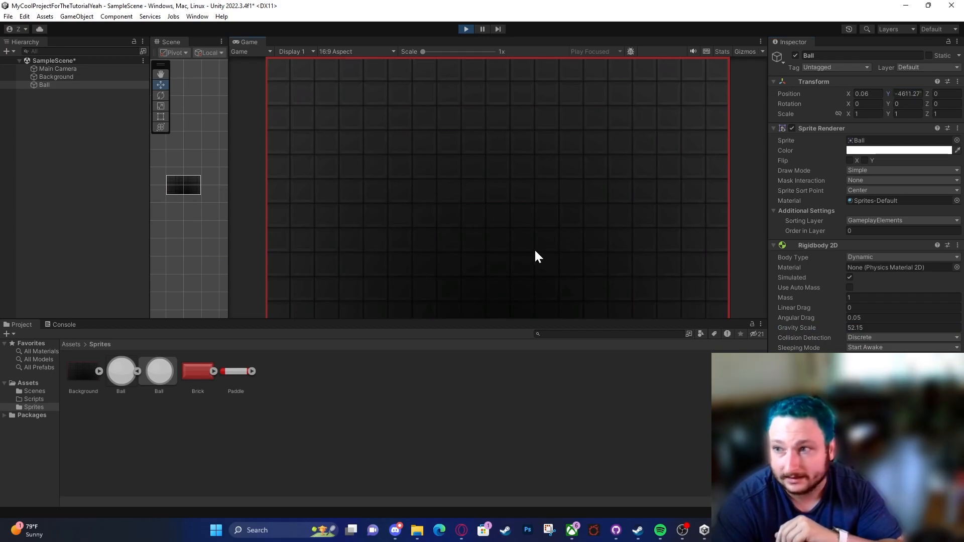
pyautogui.click(467, 29)
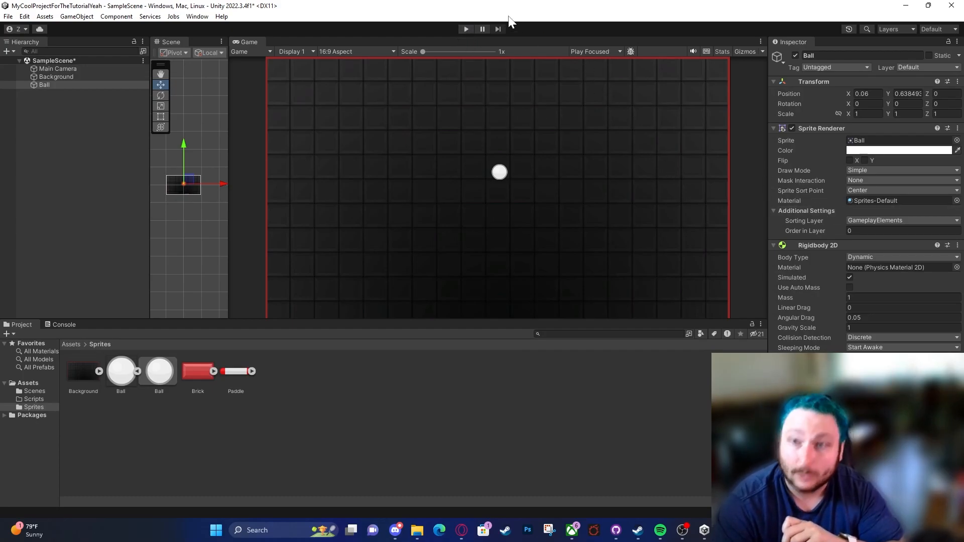
# Step: Run the game once more to watch the Ball fall, stop it, and compare the components of the Background and the Ball
pyautogui.click(466, 29)
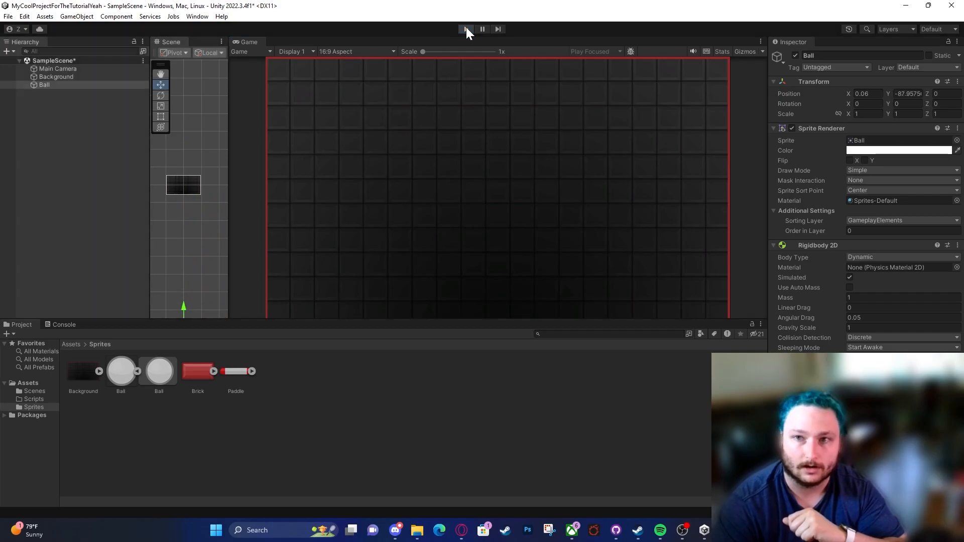
pyautogui.click(466, 29)
pyautogui.click(78, 76)
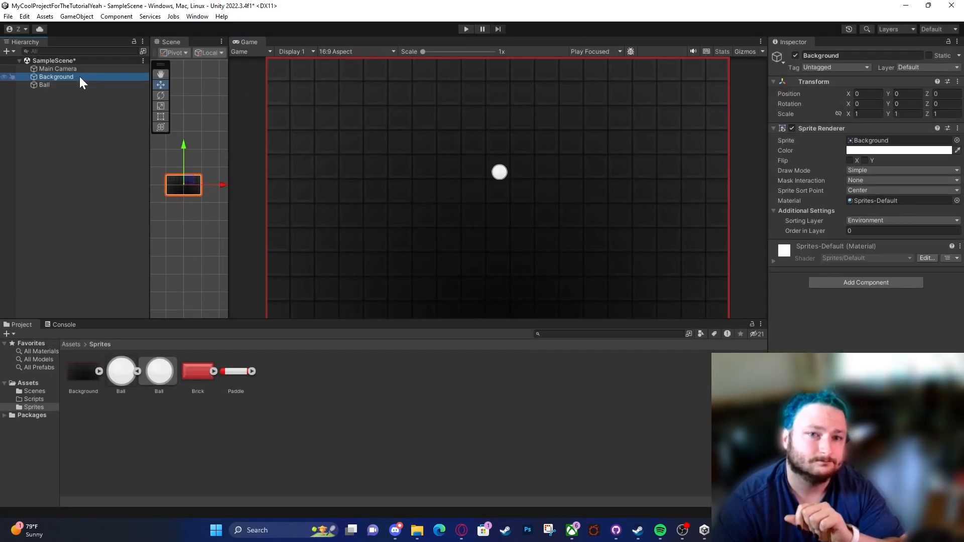
pyautogui.click(77, 86)
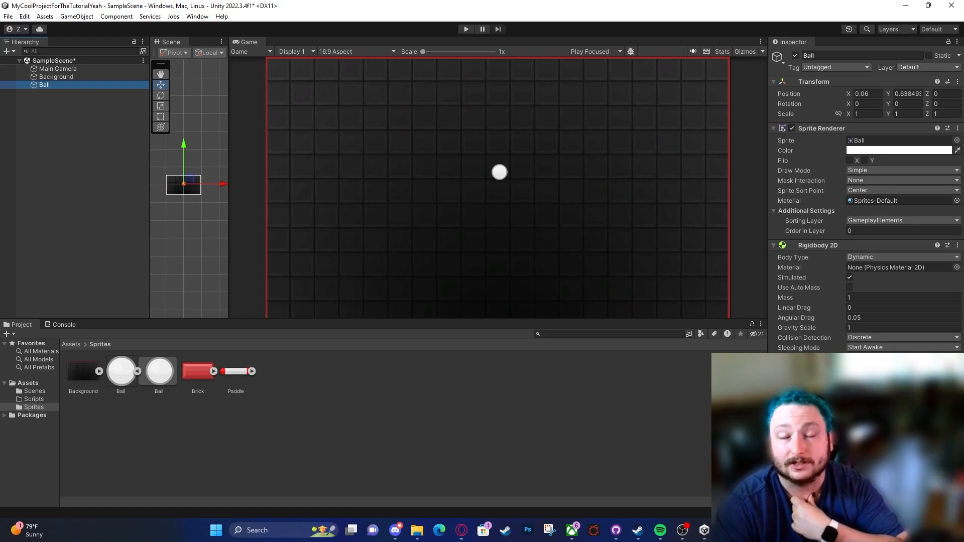
# Step: Collapse the Ball's Rigidbody 2D and Sprite Renderer components and add a Circle Collider 2D component to the Ball
pyautogui.click(801, 246)
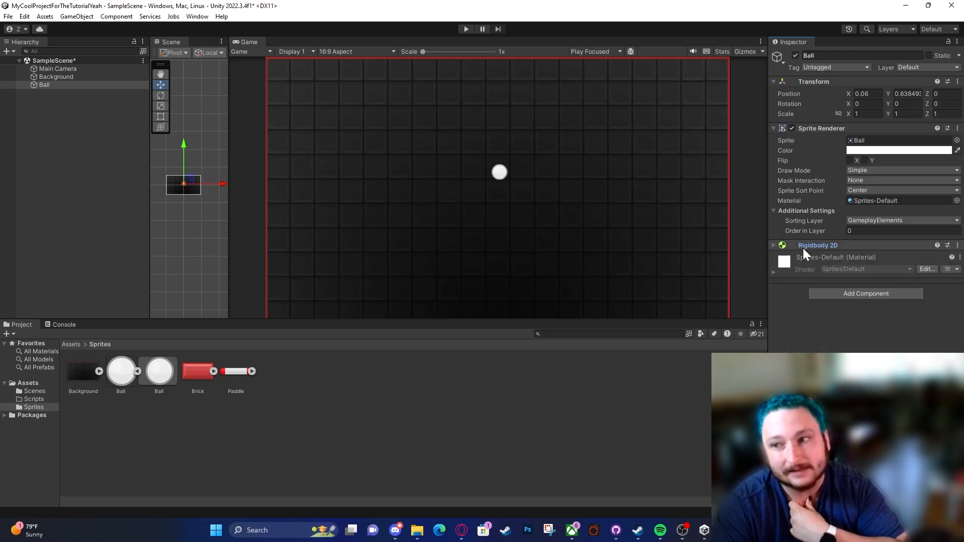
pyautogui.click(808, 130)
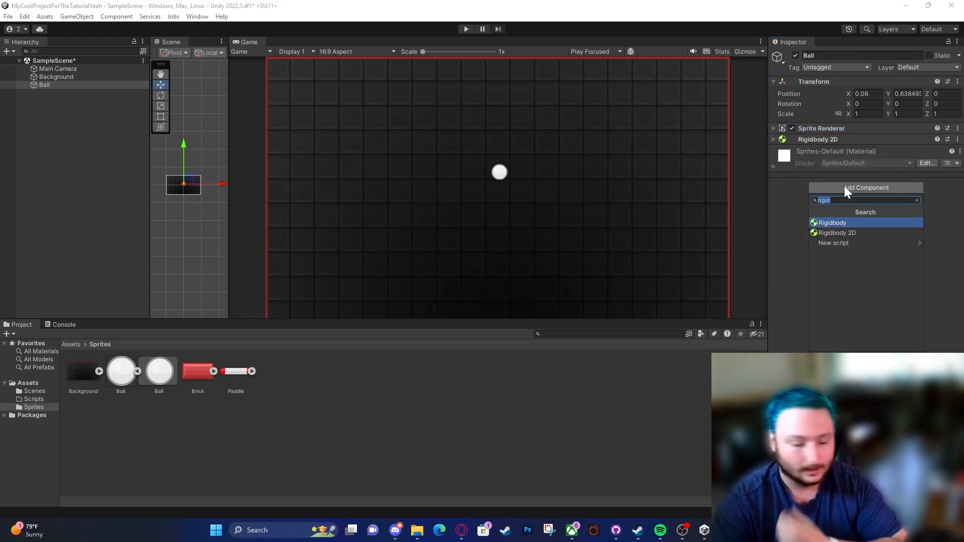
pyautogui.write('circle')
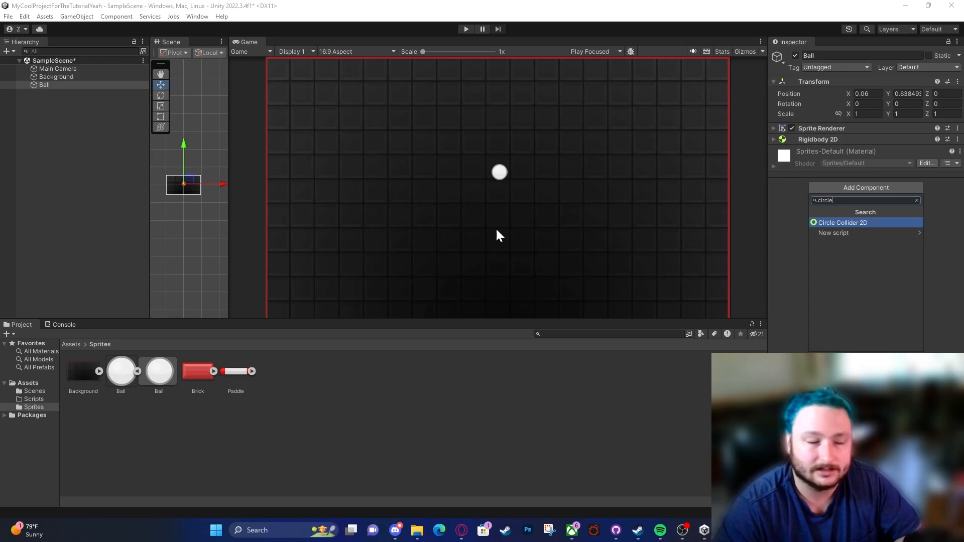
pyautogui.scroll(6, 179, 179)
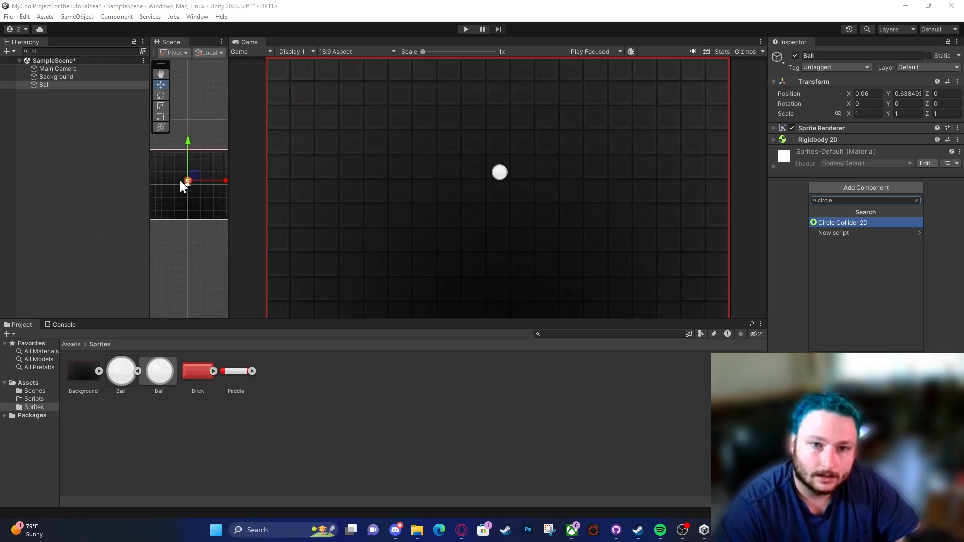
pyautogui.scroll(2, 186, 181)
pyautogui.moveTo(229, 204); pyautogui.dragTo(374, 204)
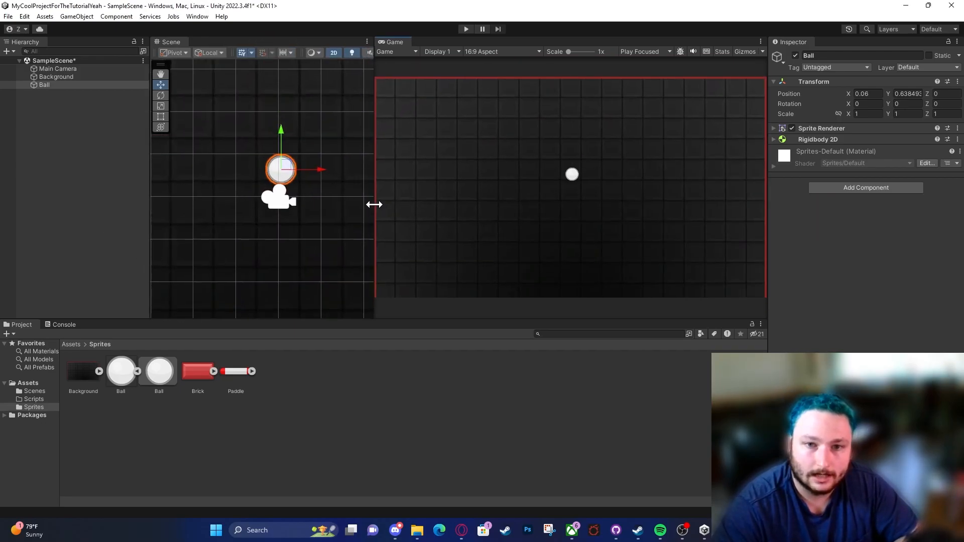
pyautogui.scroll(4, 301, 193)
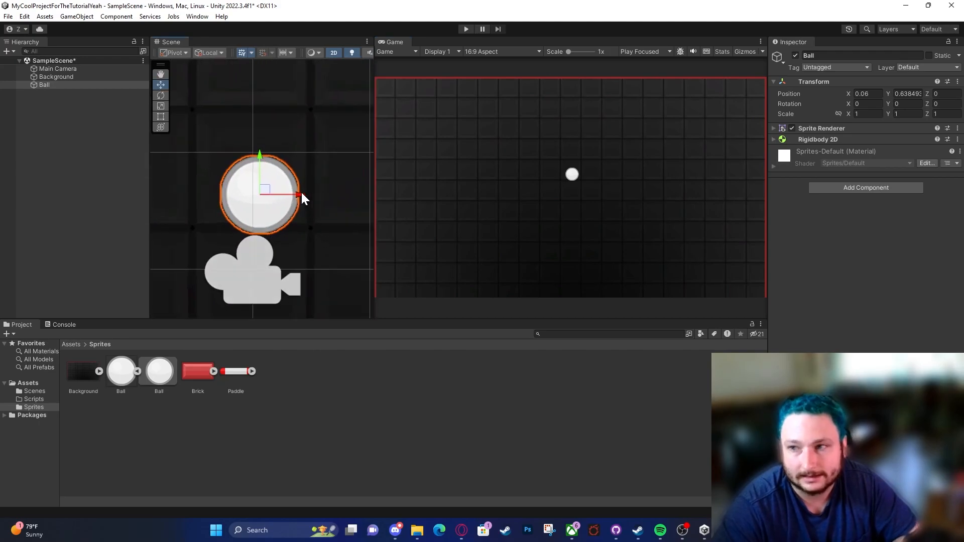
pyautogui.click(848, 186)
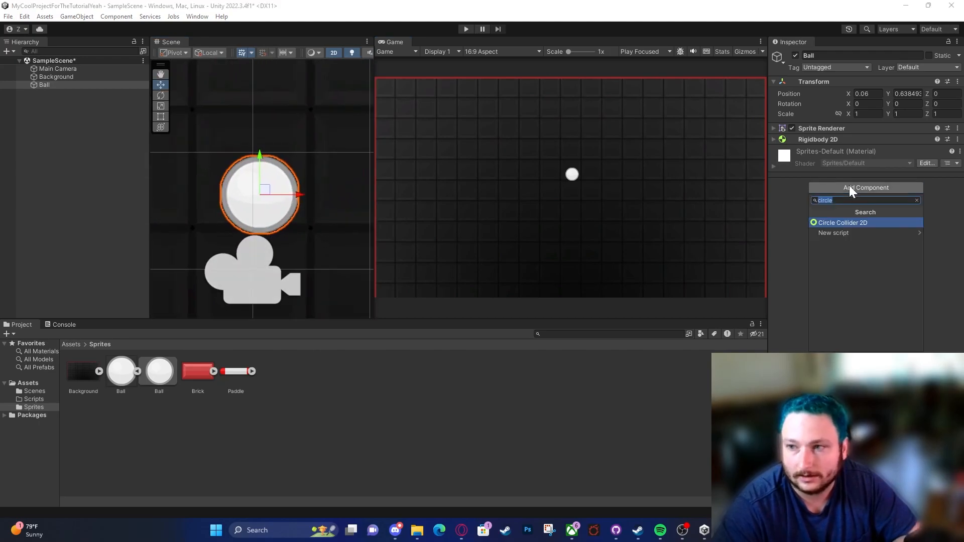
pyautogui.click(844, 224)
# Step: Inspect the Circle Collider 2D outline around the Ball, try a radius of 0.81, and restore the radius to 0.325
pyautogui.scroll(4, 263, 166)
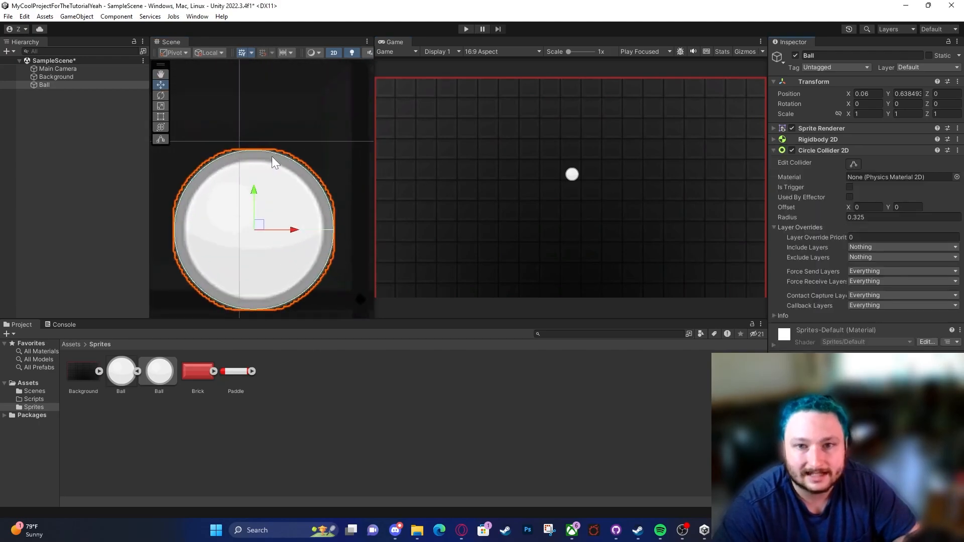
pyautogui.scroll(2, 324, 155)
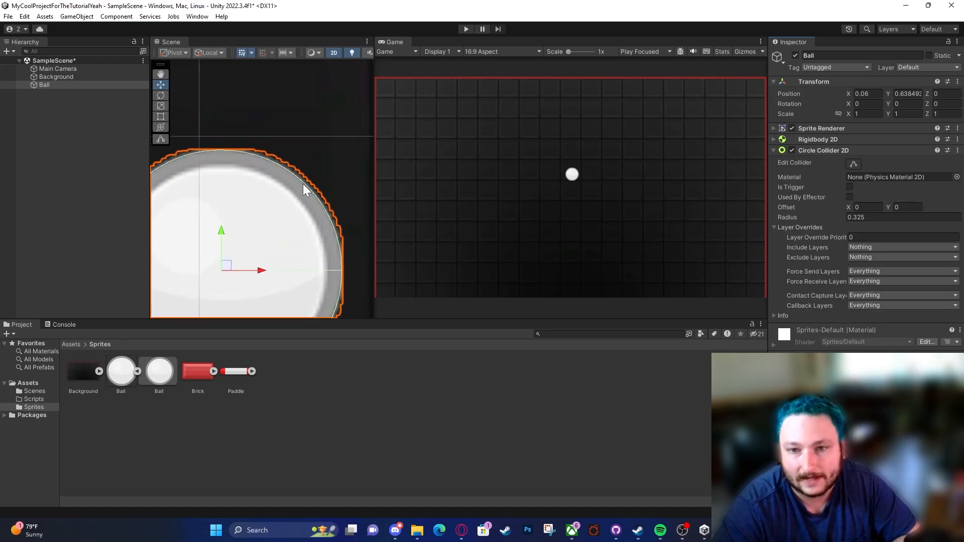
pyautogui.scroll(-4, 303, 183)
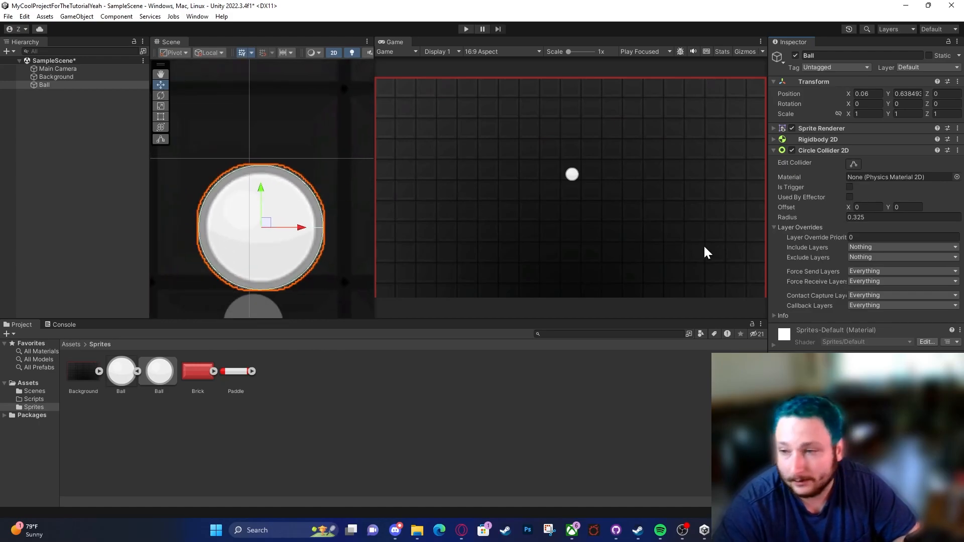
pyautogui.click(787, 226)
pyautogui.moveTo(786, 218)
pyautogui.mouseDown()
pyautogui.moveTo(809, 213)
pyautogui.moveTo(793, 212)
pyautogui.mouseUp()
pyautogui.scroll(-3, 303, 159)
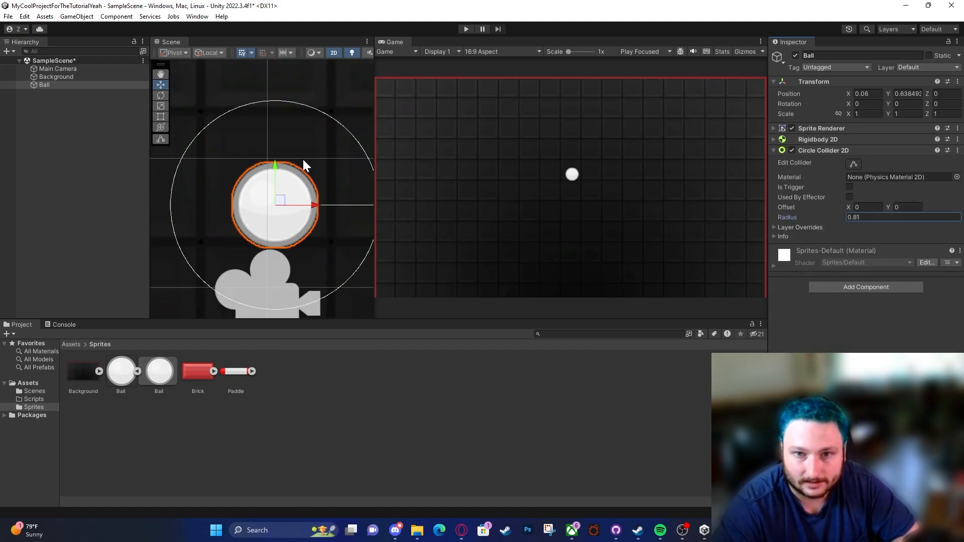
pyautogui.scroll(-2, 338, 167)
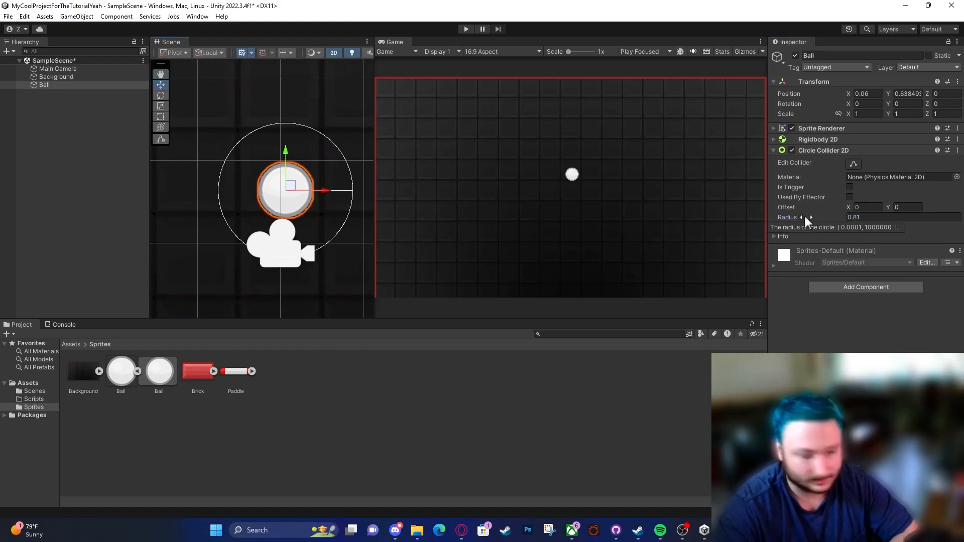
pyautogui.moveTo(789, 217); pyautogui.dragTo(770, 215)
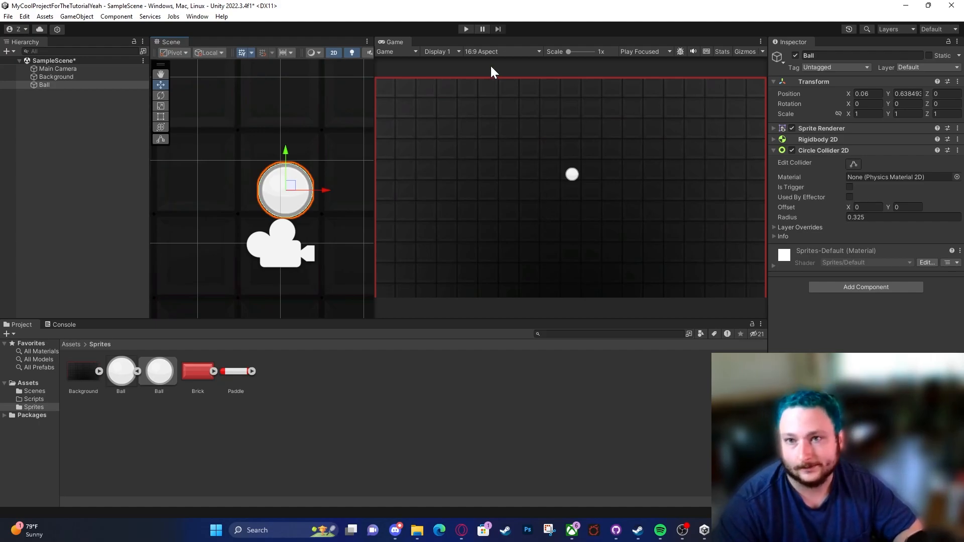
# Step: Run the game to test how the Ball behaves with its Circle Collider 2D, and stop it
pyautogui.click(466, 29)
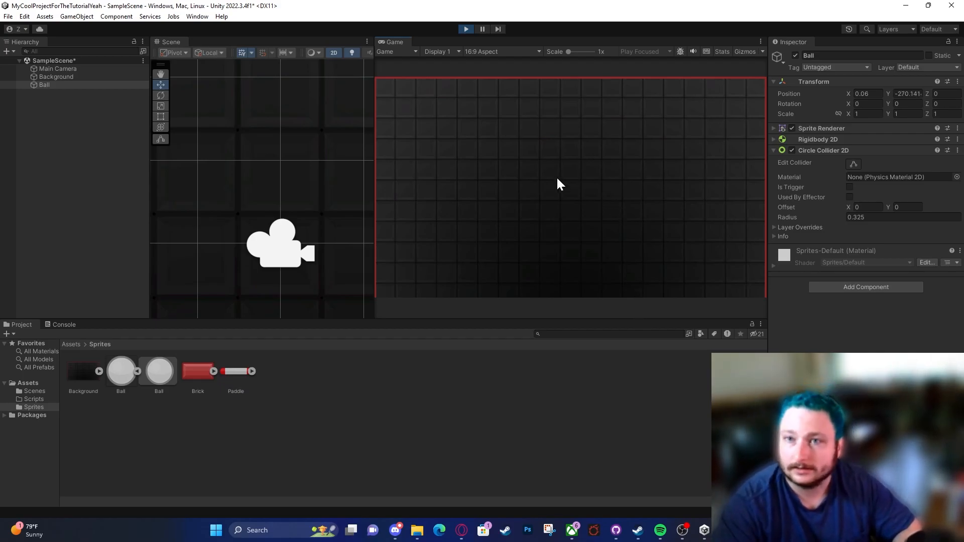
pyautogui.click(469, 29)
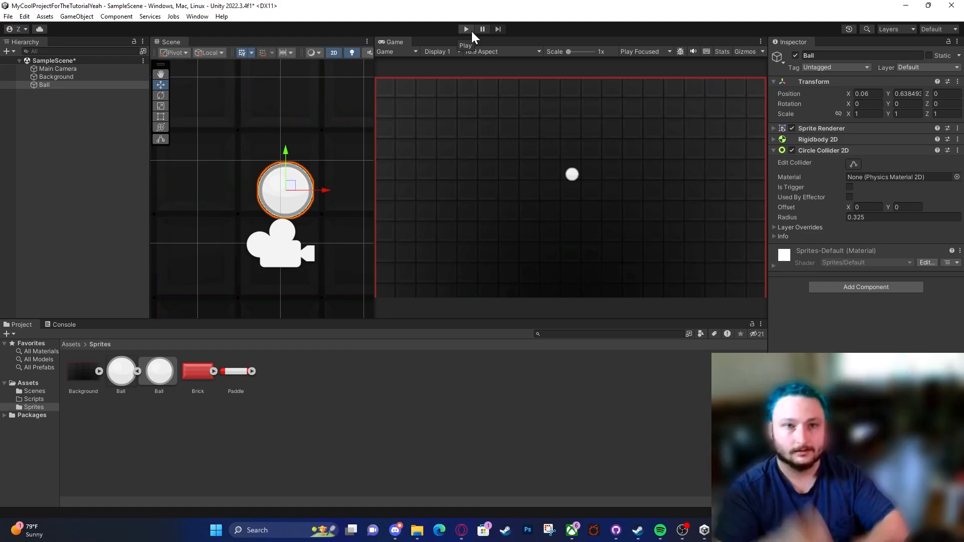
# Step: Add an Edge Collider 2D component to the Background
pyautogui.click(82, 78)
pyautogui.scroll(-10, 322, 193)
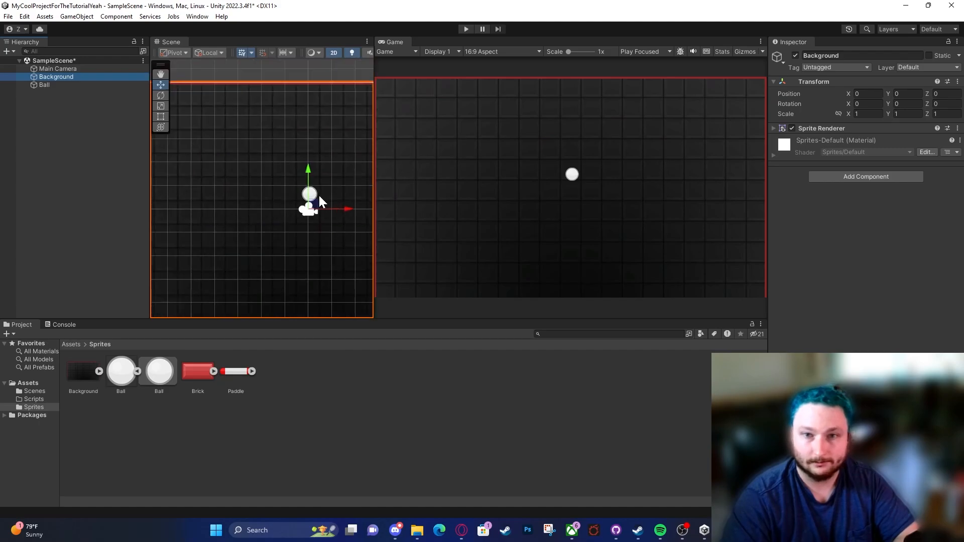
pyautogui.moveTo(324, 194); pyautogui.dragTo(288, 173, button='middle')
pyautogui.scroll(-2, 288, 173)
pyautogui.click(827, 178)
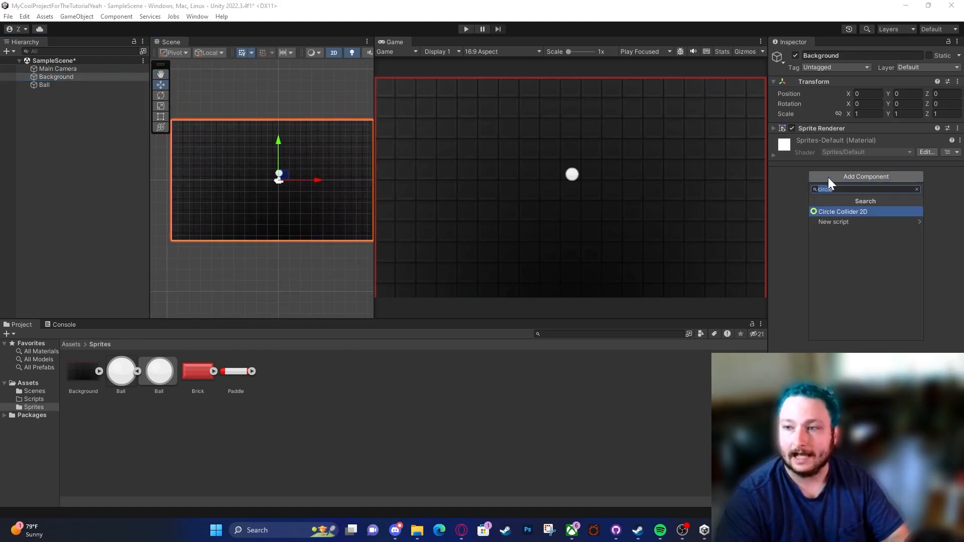
pyautogui.write('edge')
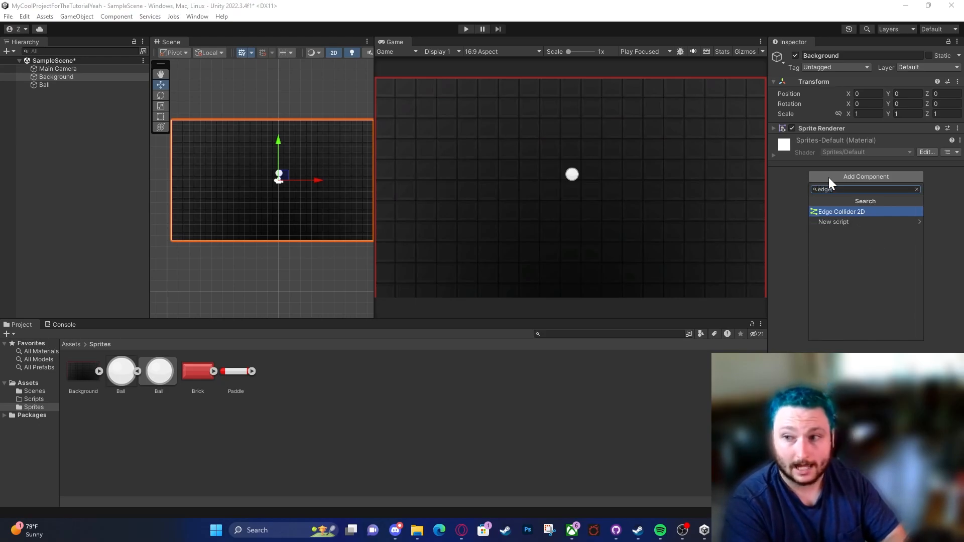
pyautogui.press('Return')
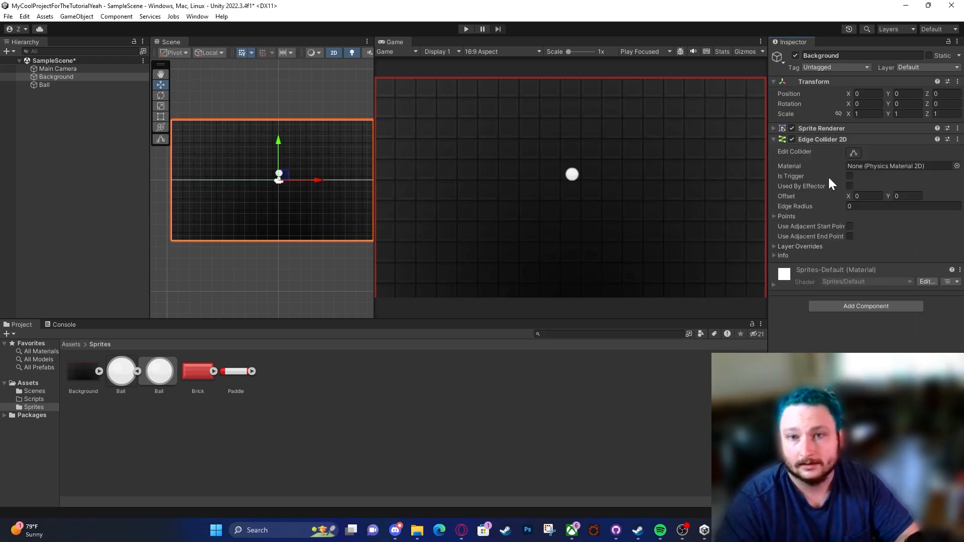
# Step: Widen the Scene view and run the game to check the Ball's contact with the Background's edge collider, stopping it once examined
pyautogui.moveTo(372, 213); pyautogui.dragTo(550, 190)
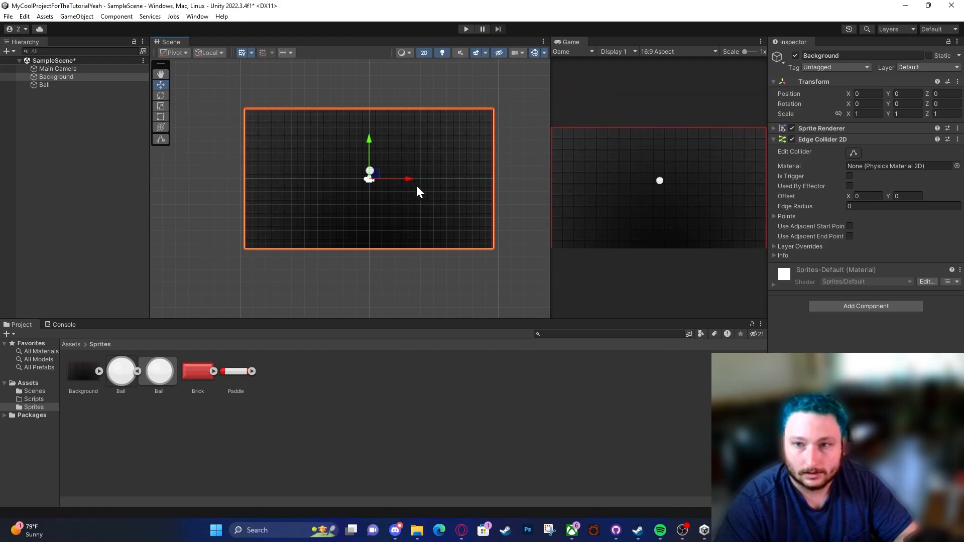
pyautogui.scroll(3, 414, 184)
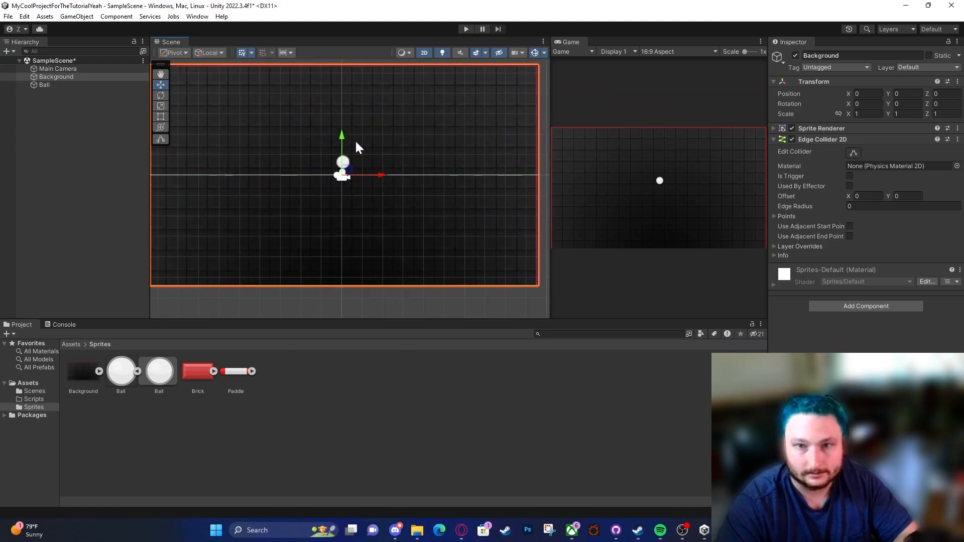
pyautogui.click(463, 30)
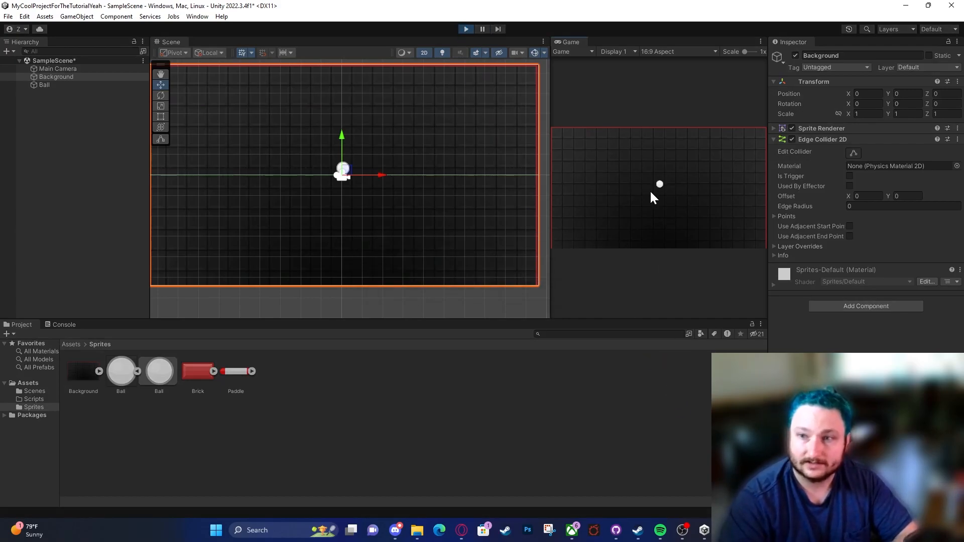
pyautogui.scroll(8, 356, 175)
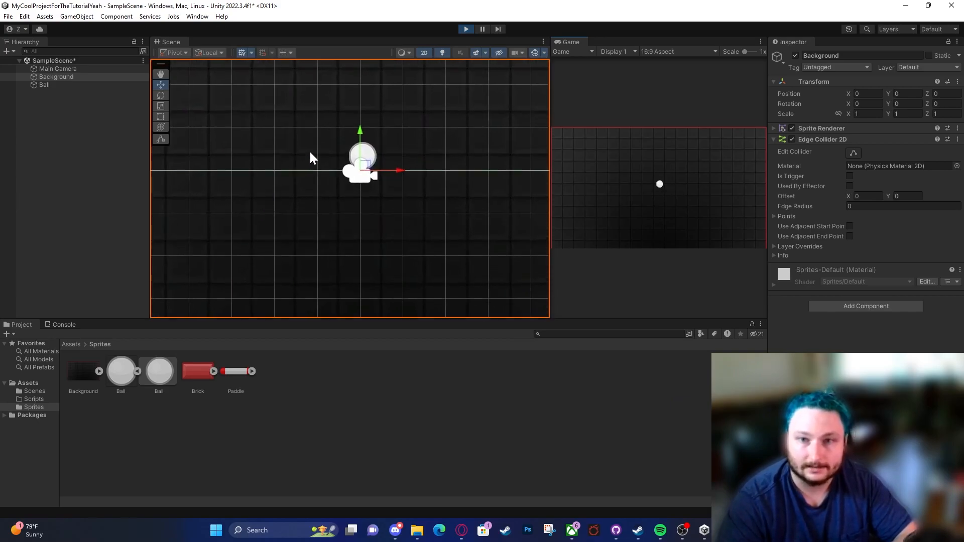
pyautogui.moveTo(442, 161); pyautogui.dragTo(332, 167, button='middle')
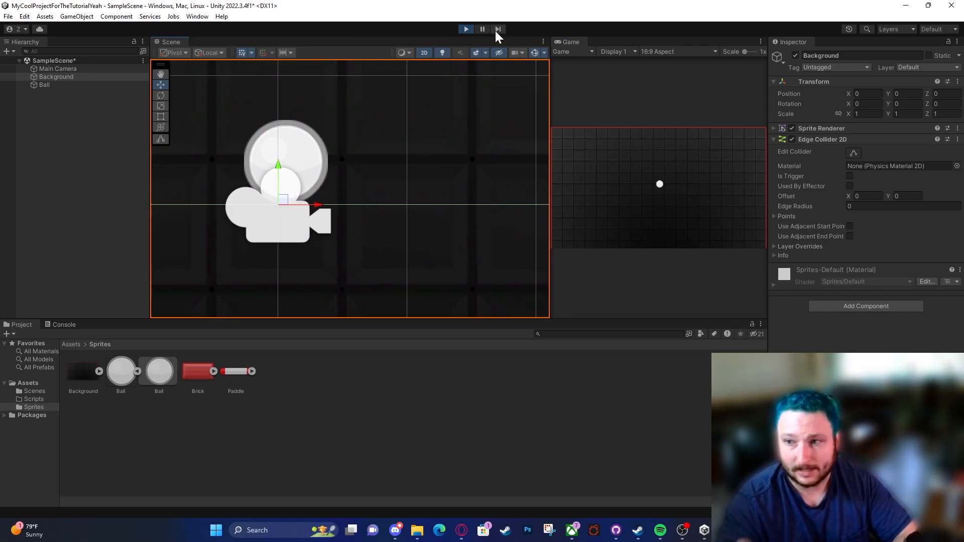
pyautogui.click(466, 29)
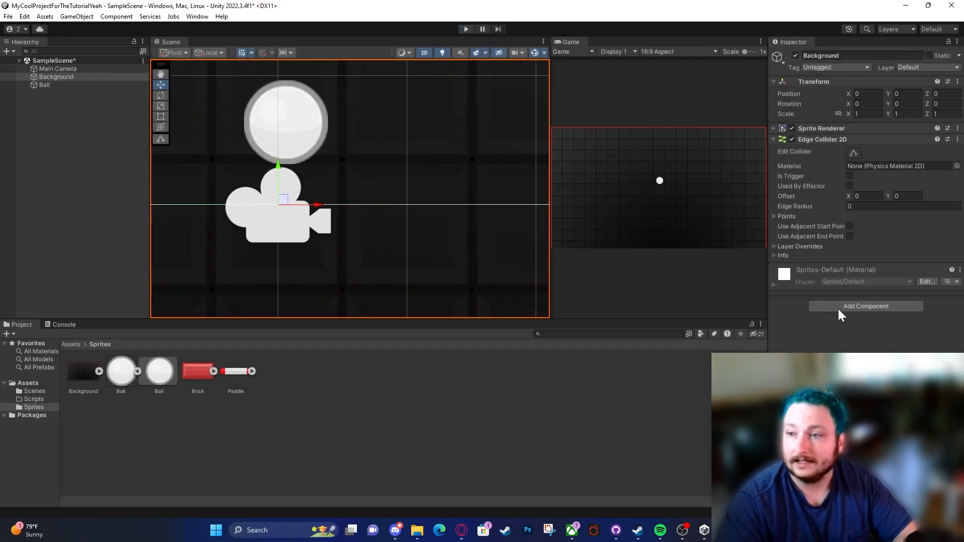
pyautogui.scroll(-4, 354, 171)
pyautogui.scroll(-3, 354, 171)
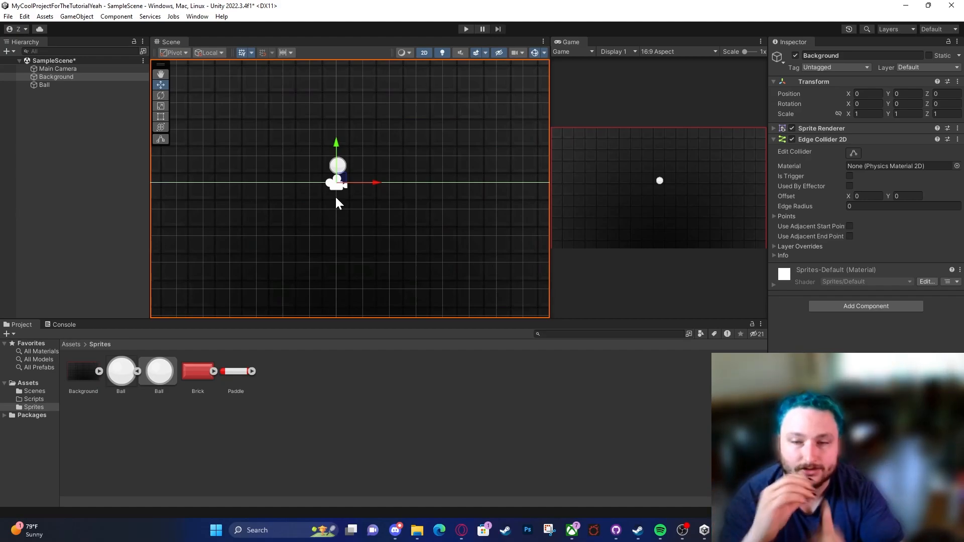
pyautogui.scroll(-5, 375, 168)
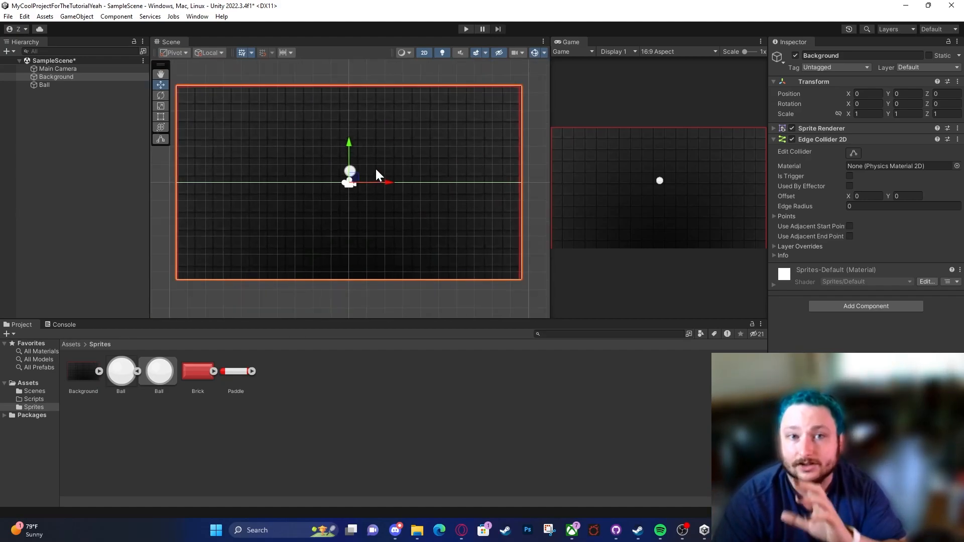
# Step: Expand the Points of the Background's Edge Collider 2D and lower Element 0 to a Y of -1.39
pyautogui.click(786, 216)
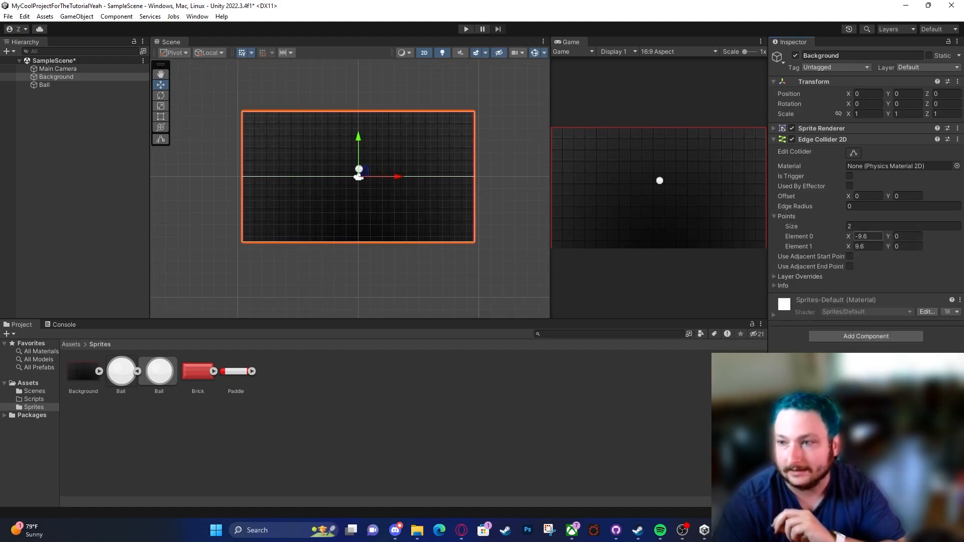
pyautogui.click(802, 239)
pyautogui.press('Return')
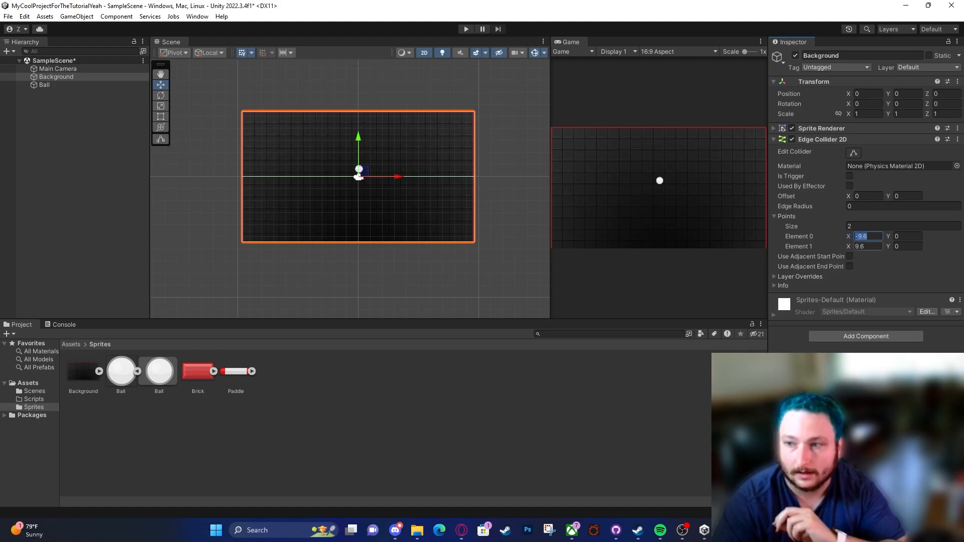
pyautogui.click(862, 246)
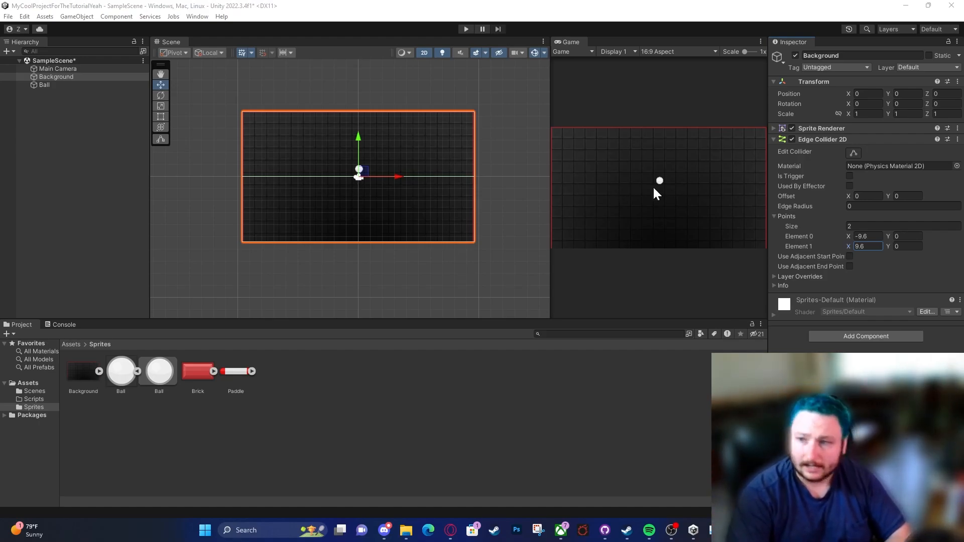
pyautogui.moveTo(888, 234); pyautogui.dragTo(866, 236)
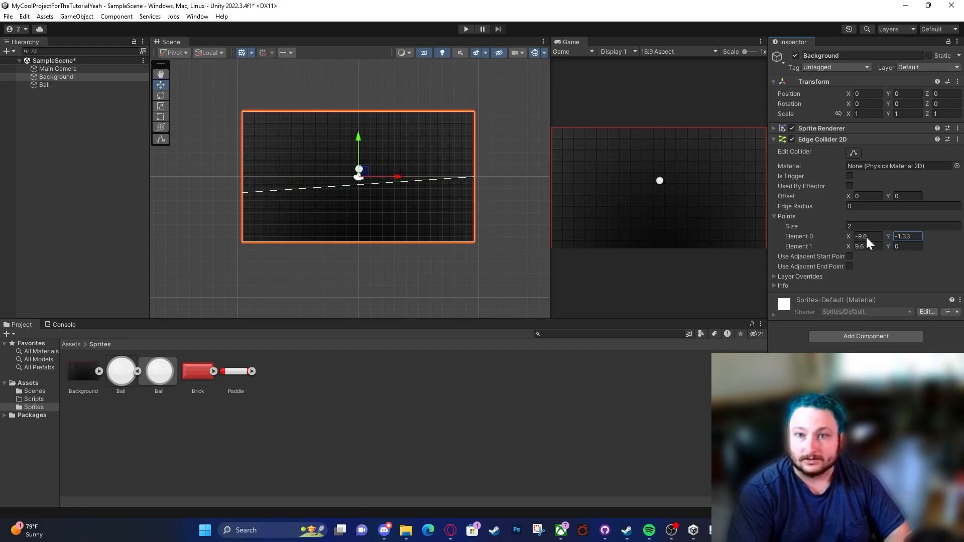
# Step: Run the game to examine how the Ball moves along the tilted edge collider, and stop it
pyautogui.click(466, 28)
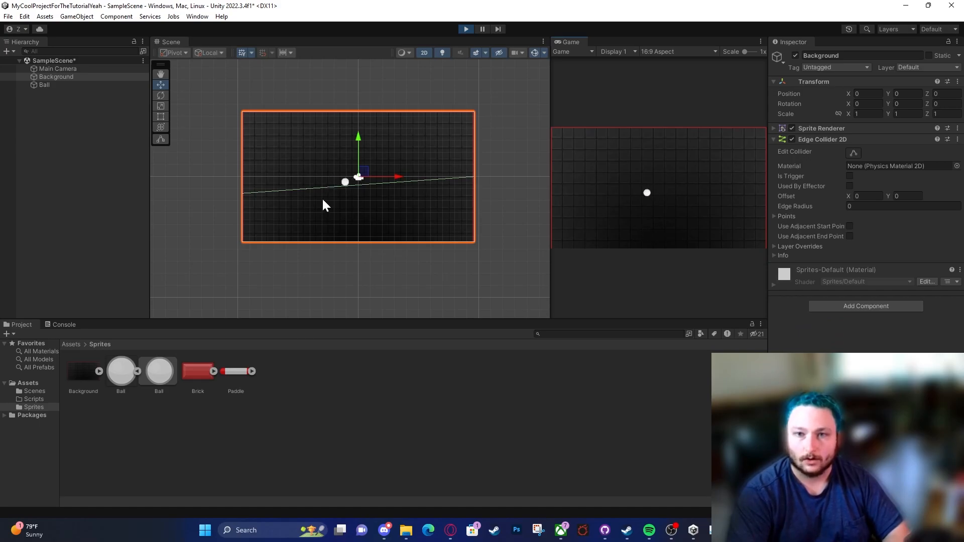
pyautogui.scroll(5, 329, 185)
pyautogui.moveTo(275, 204); pyautogui.dragTo(479, 155, button='middle')
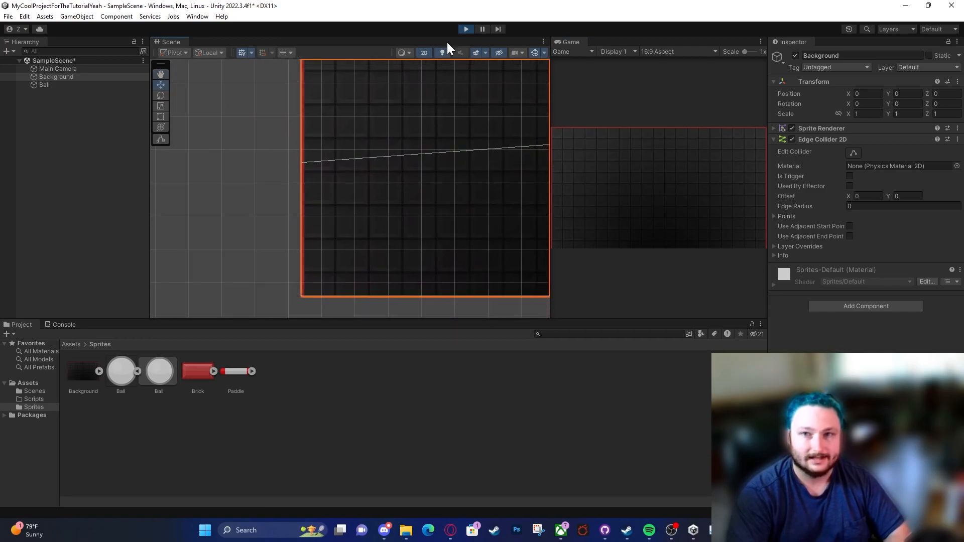
pyautogui.click(465, 29)
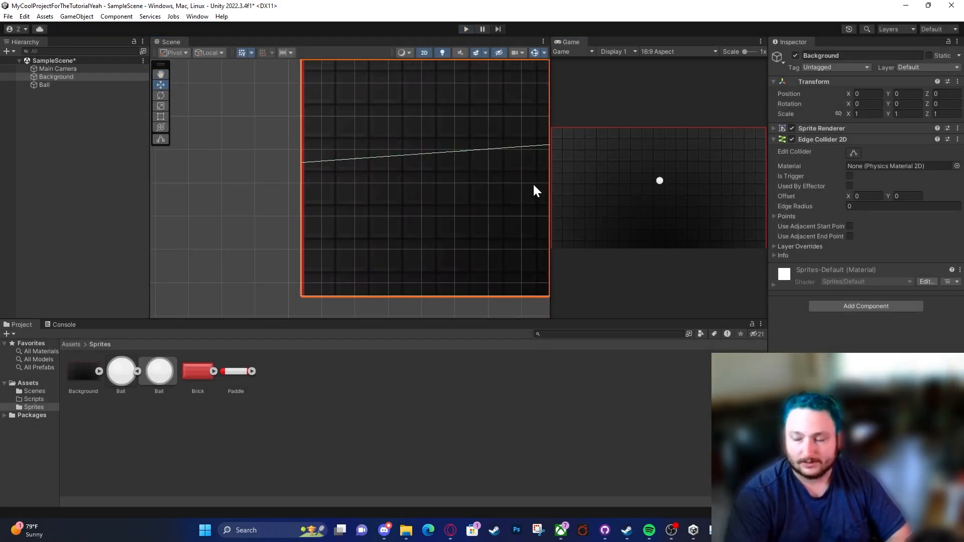
# Step: Set the edge collider's Points size to 4 and reset the Y of Element 0 to 0
pyautogui.click(807, 215)
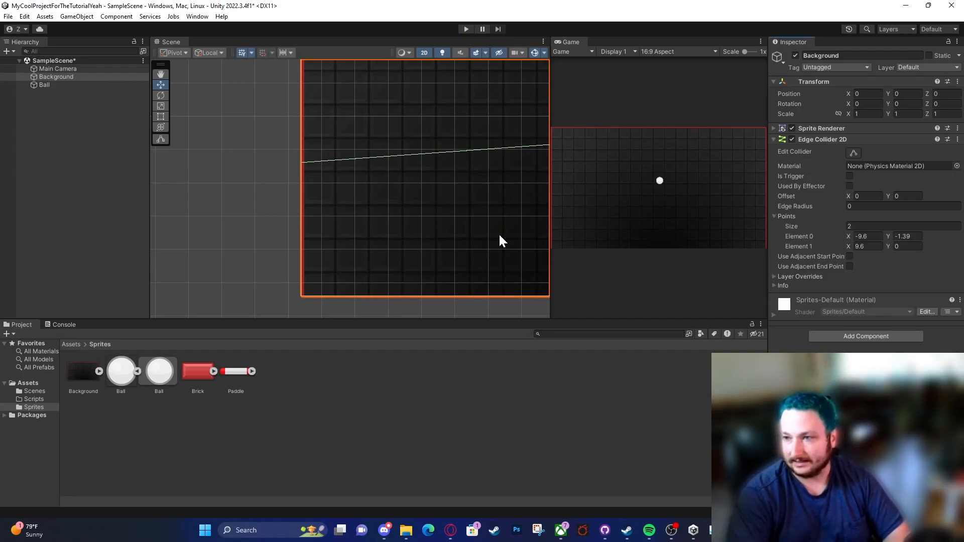
pyautogui.scroll(-4, 500, 236)
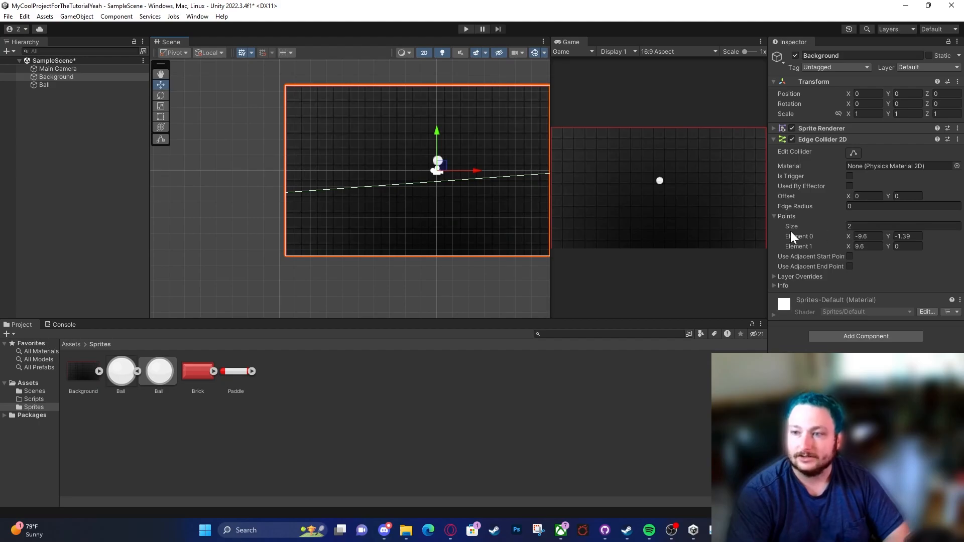
pyautogui.click(851, 229)
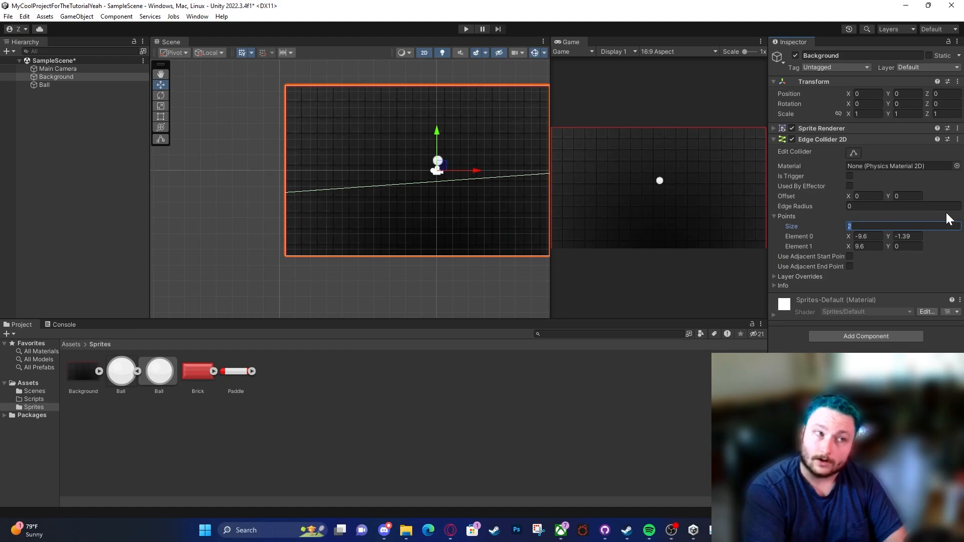
pyautogui.write('4')
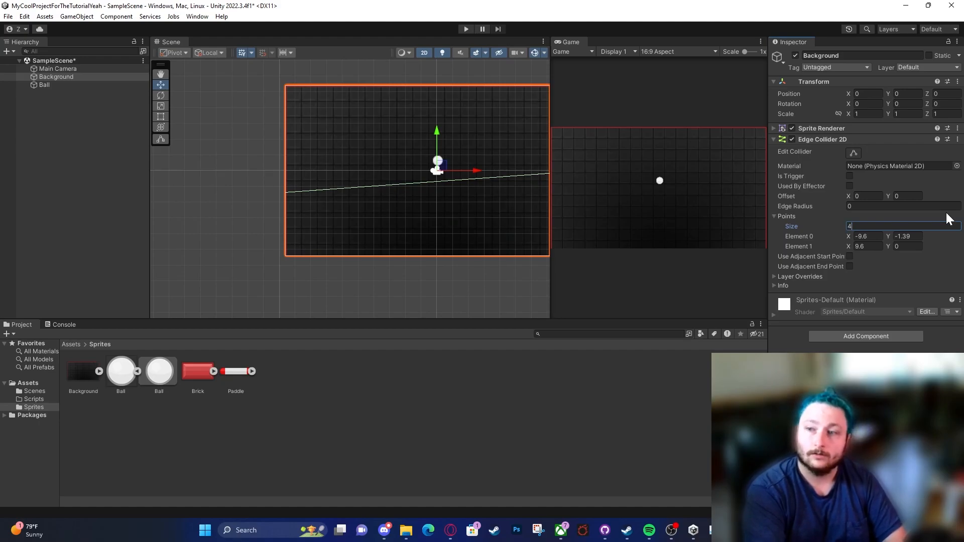
pyautogui.press('Return')
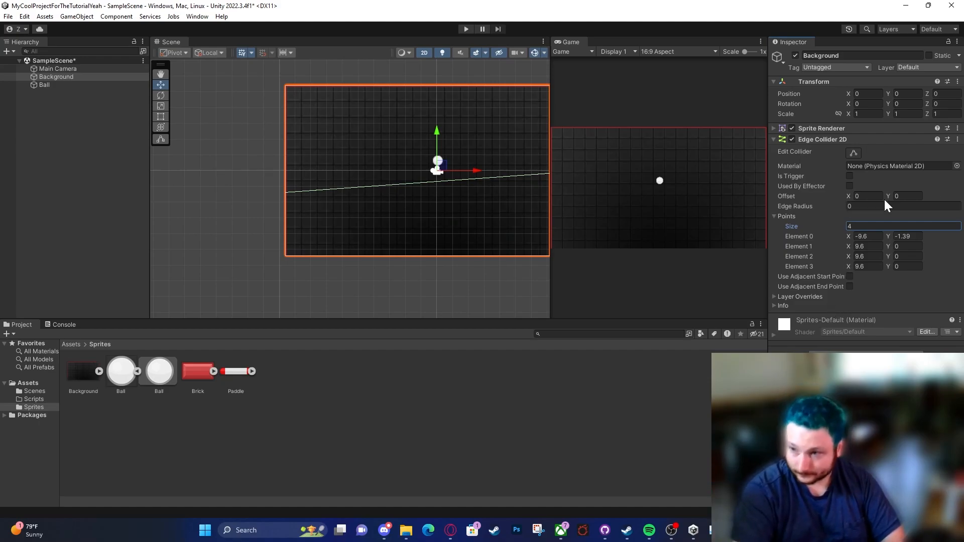
pyautogui.click(907, 237)
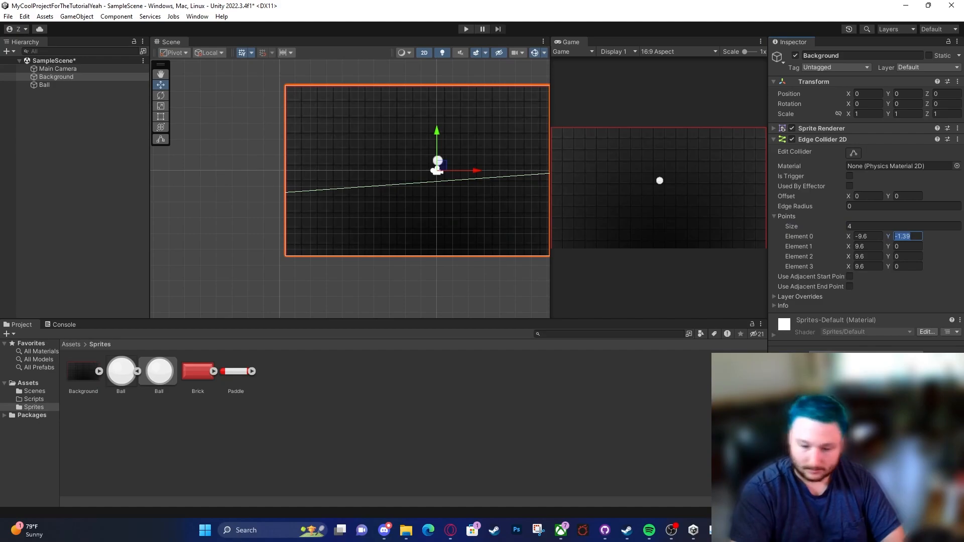
pyautogui.write('0')
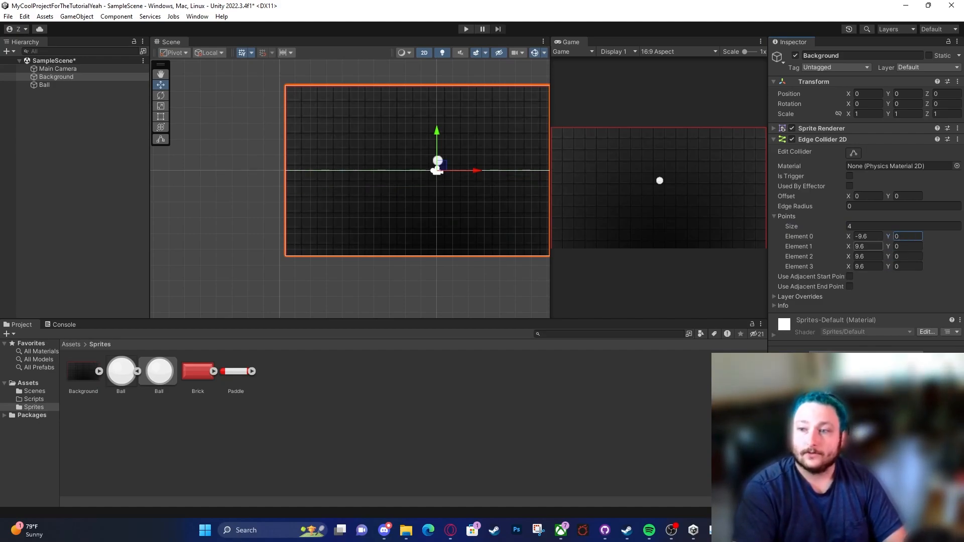
# Step: Set the Y of the edge collider's Element 0 and Element 1 to 5.4
pyautogui.scroll(-2, 430, 224)
pyautogui.moveTo(429, 224); pyautogui.dragTo(352, 260, button='middle')
pyautogui.scroll(-1, 330, 257)
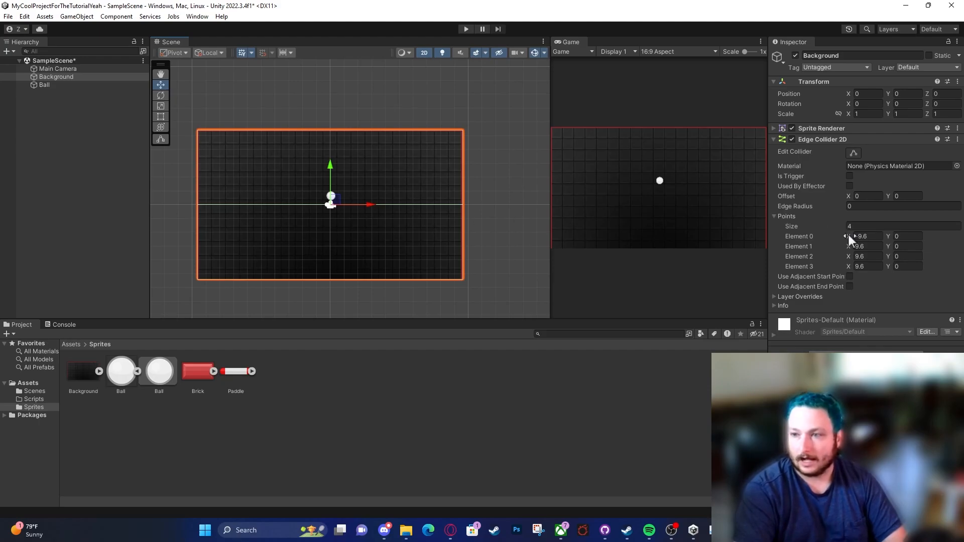
pyautogui.click(867, 237)
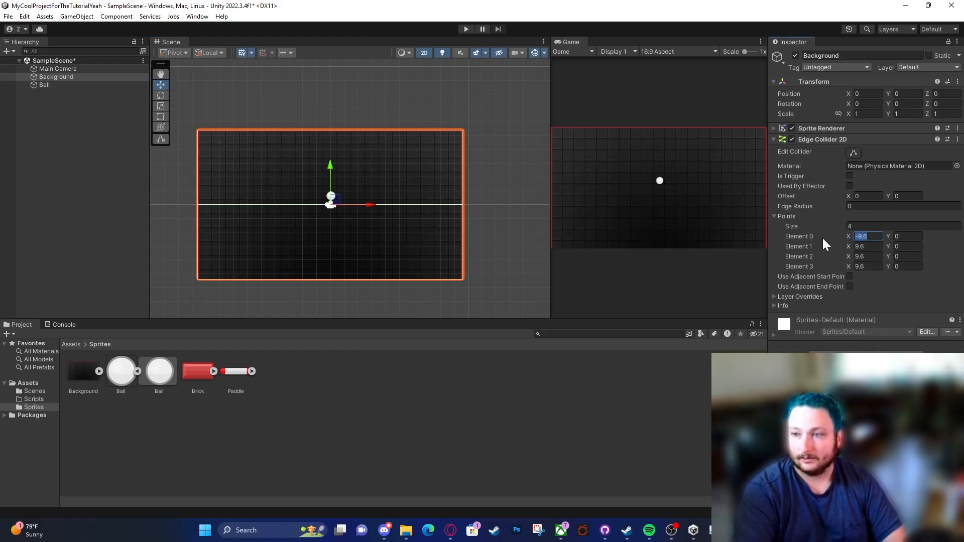
pyautogui.press('Tab')
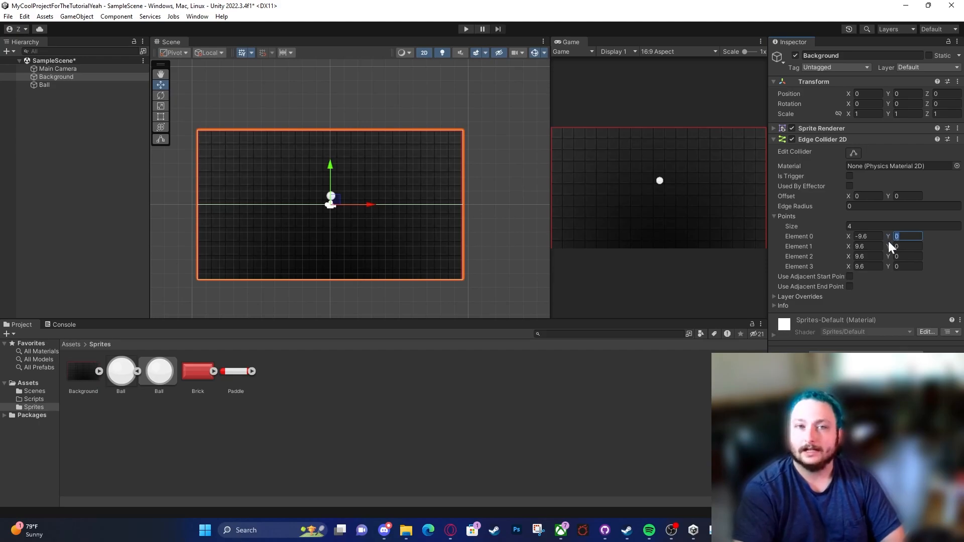
pyautogui.write('5.4')
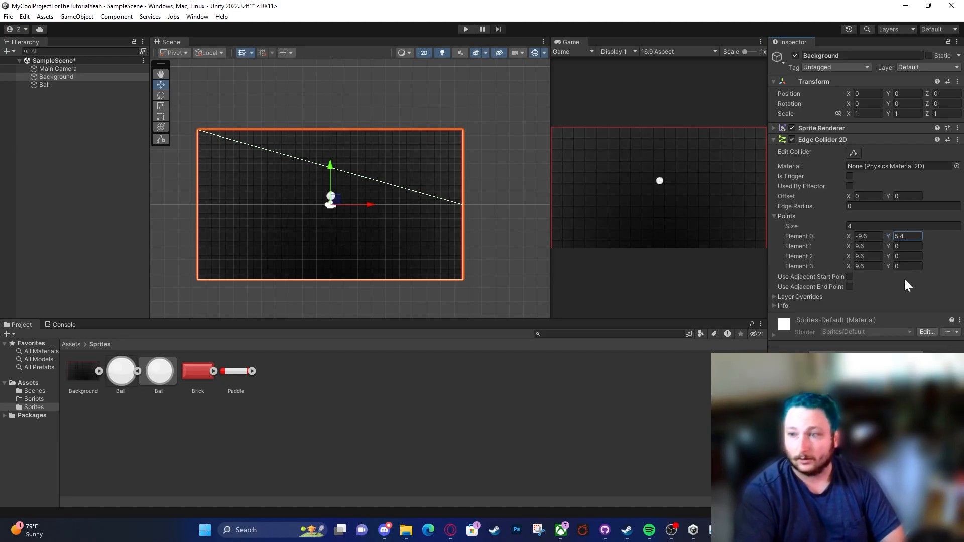
pyautogui.click(906, 246)
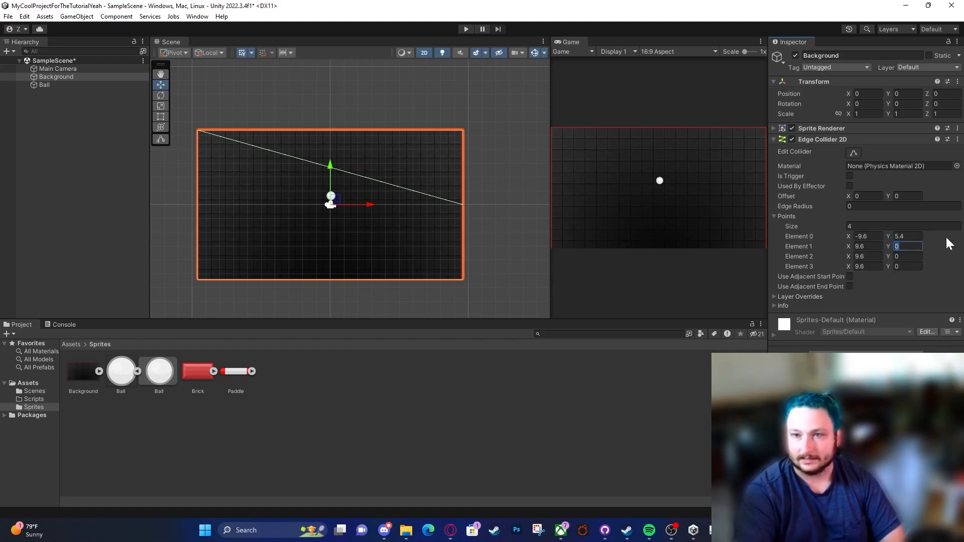
pyautogui.write('5.4')
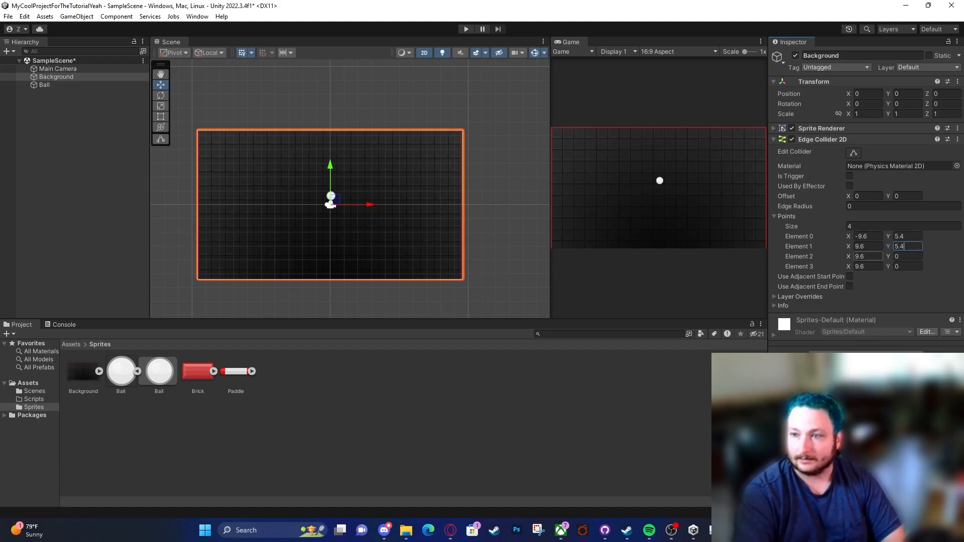
# Step: Set the Y of the edge collider's Element 2 to -5.4
pyautogui.click(870, 256)
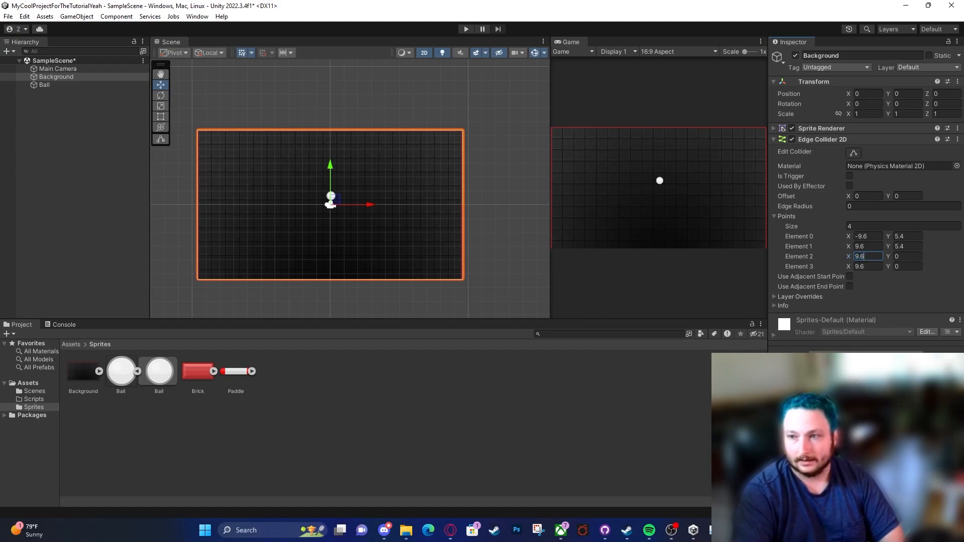
pyautogui.press('Tab')
pyautogui.write('-')
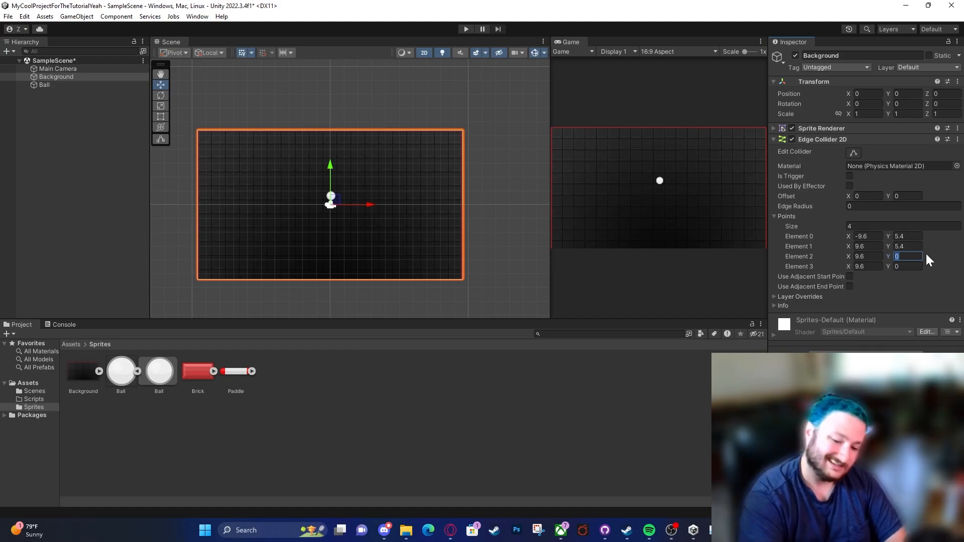
pyautogui.write('5.4')
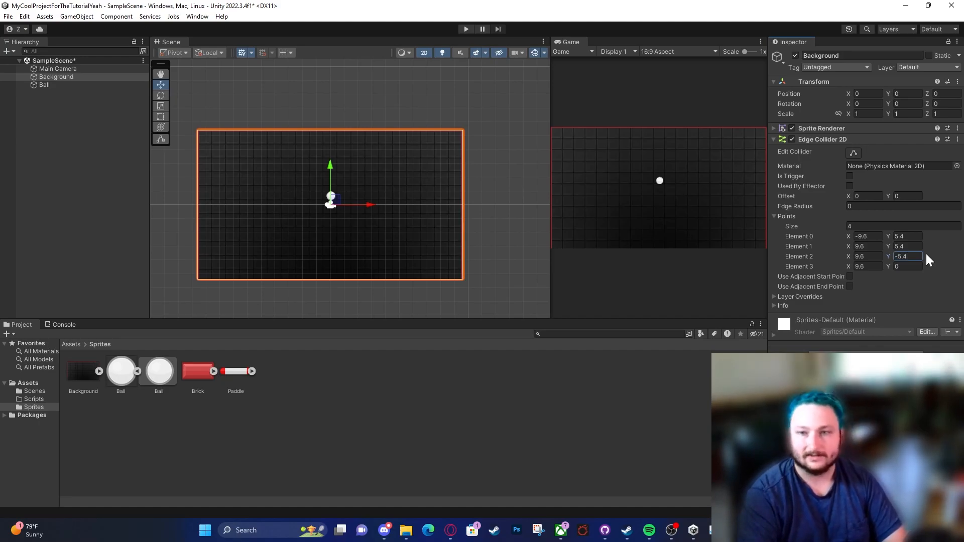
# Step: Examine the collider at the Background's lower-right corner, try an X of 9.8 for Element 2, and undo that change
pyautogui.scroll(3, 504, 299)
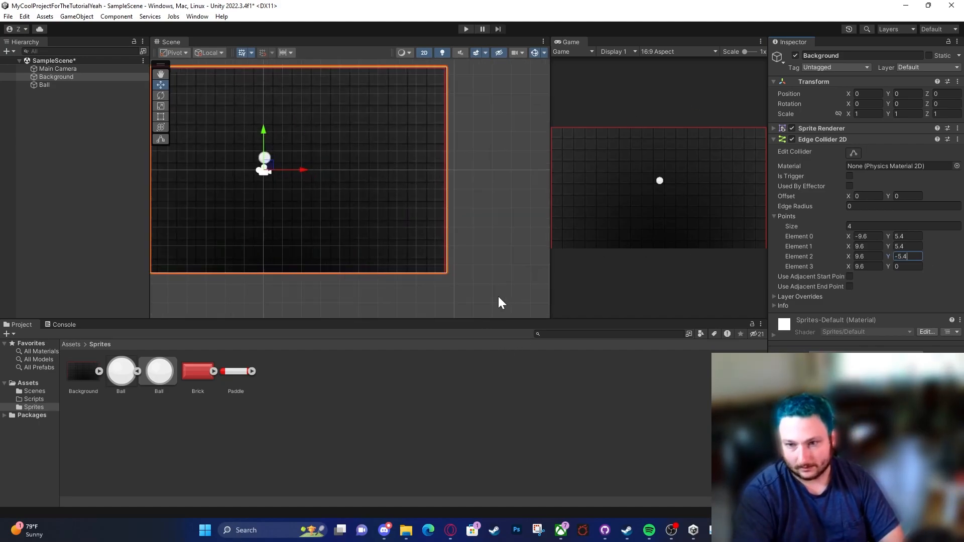
pyautogui.scroll(5, 437, 276)
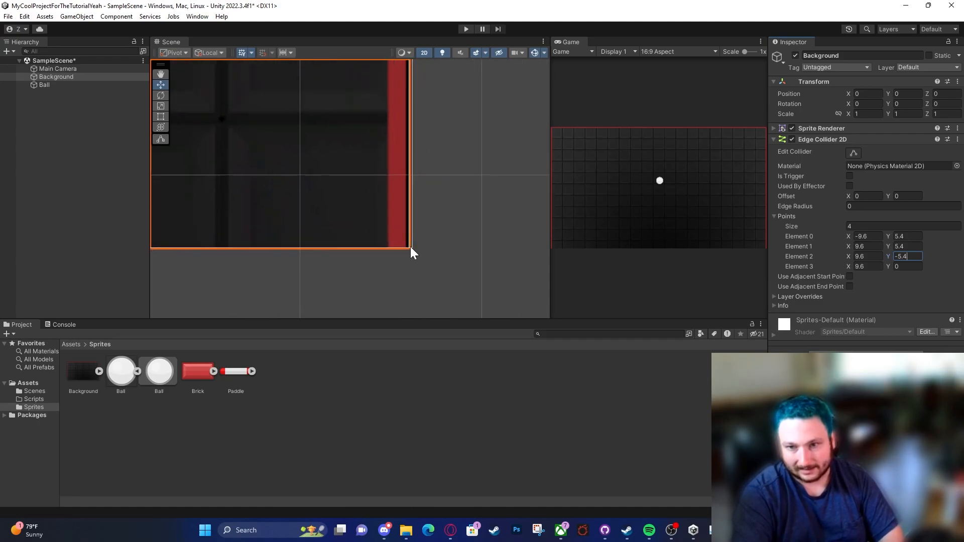
pyautogui.scroll(2, 419, 255)
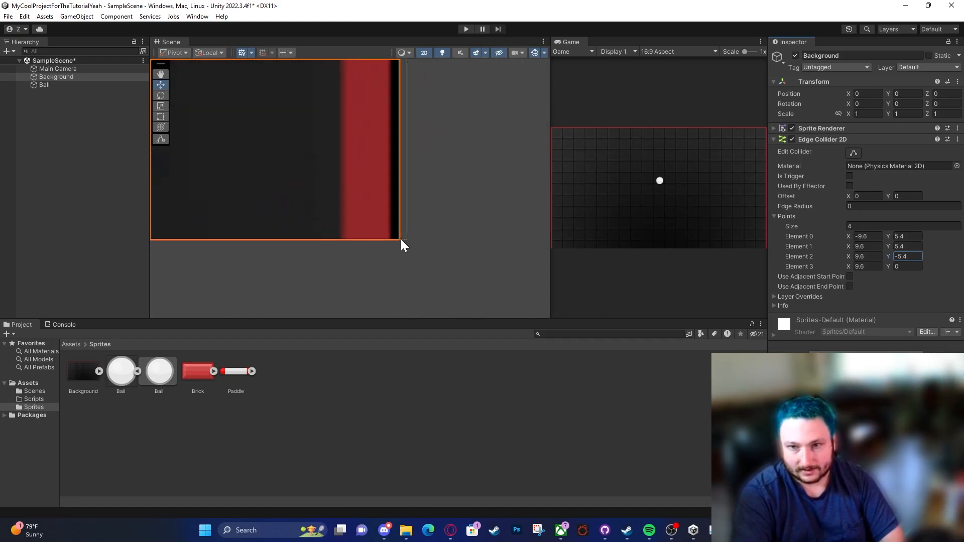
pyautogui.scroll(-5, 399, 237)
pyautogui.scroll(-2, 397, 238)
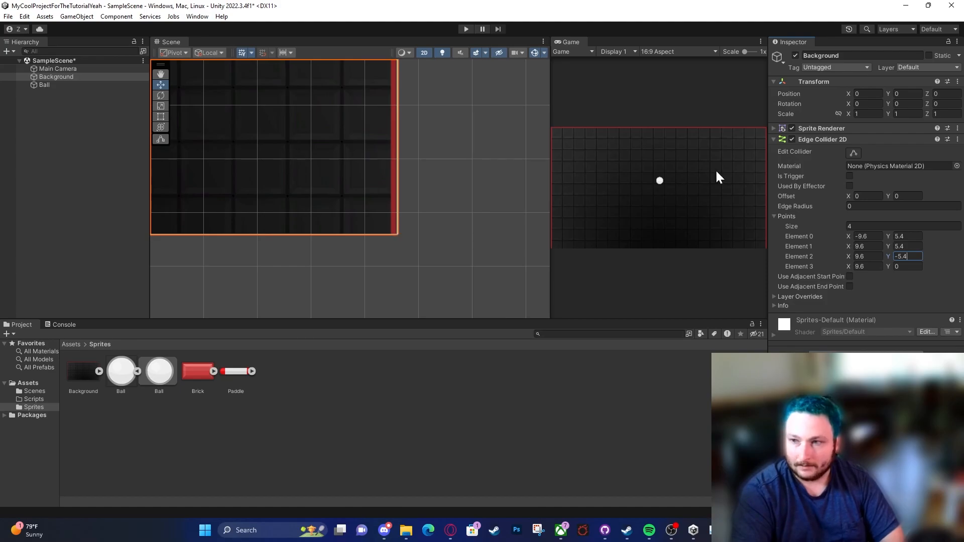
pyautogui.click(872, 256)
pyautogui.press('BackSpace')
pyautogui.write('8')
pyautogui.click(869, 246)
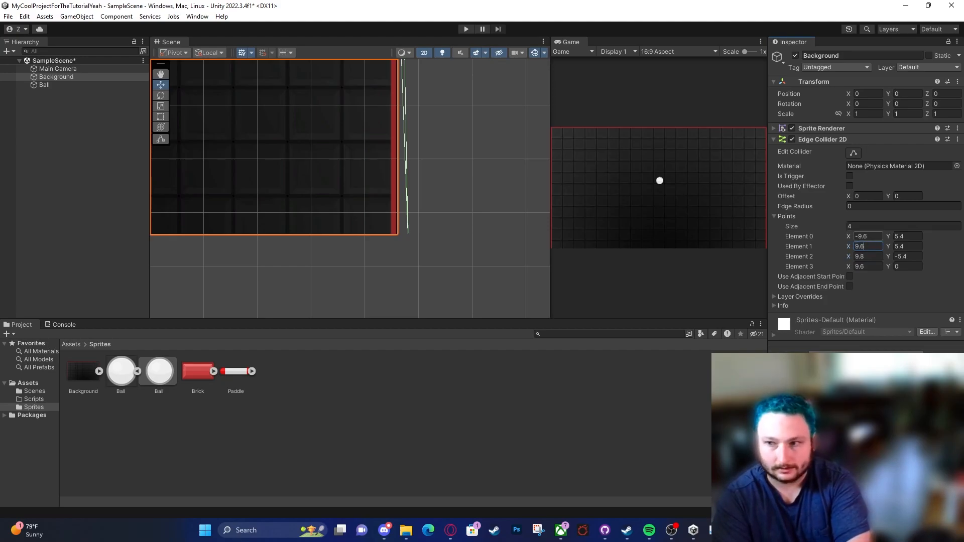
pyautogui.hotkey('ctrl', 'z')
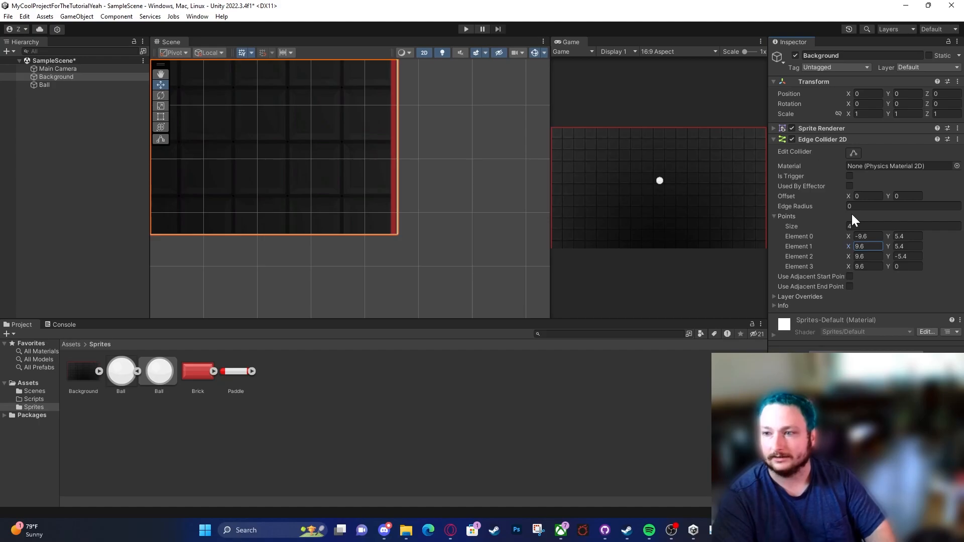
# Step: Disable the Background's Sprite Renderer and frame the edge collider's outline in the Scene view
pyautogui.click(791, 129)
pyautogui.moveTo(372, 213); pyautogui.dragTo(406, 275, button='middle')
pyautogui.scroll(-10, 359, 216)
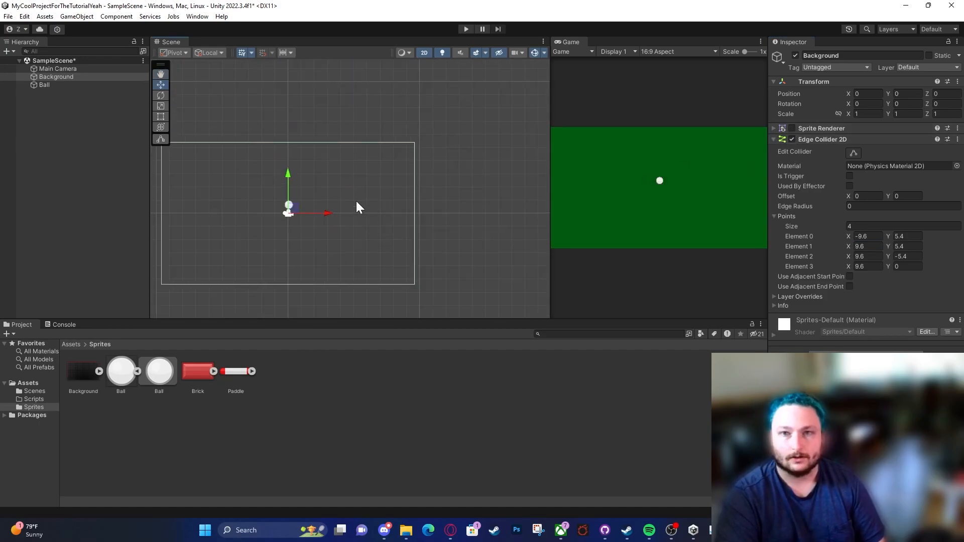
pyautogui.scroll(-1, 185, 156)
pyautogui.moveTo(181, 154); pyautogui.dragTo(201, 143, button='middle')
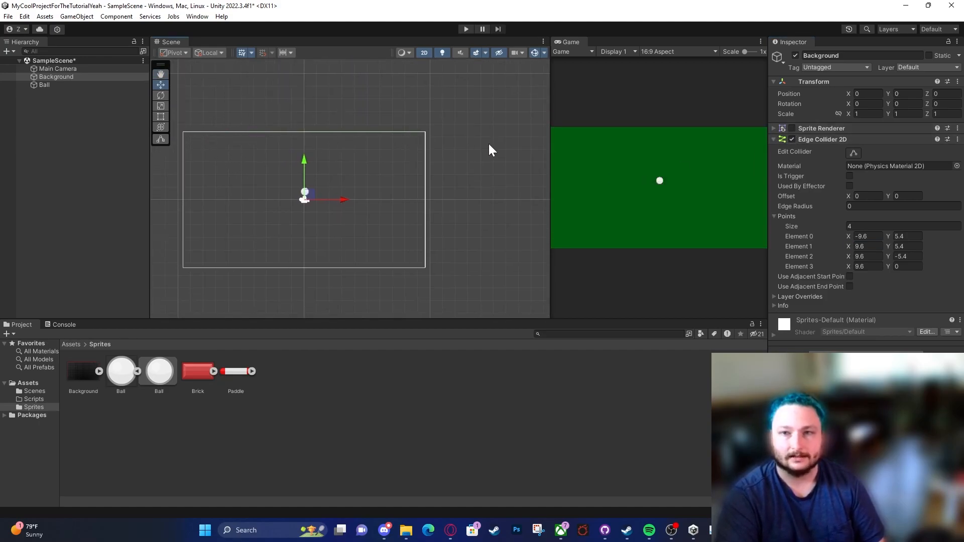
# Step: Dock the Game view alongside the Scene view in one tab group and bring the Scene view back to the front
pyautogui.moveTo(571, 41); pyautogui.dragTo(210, 42)
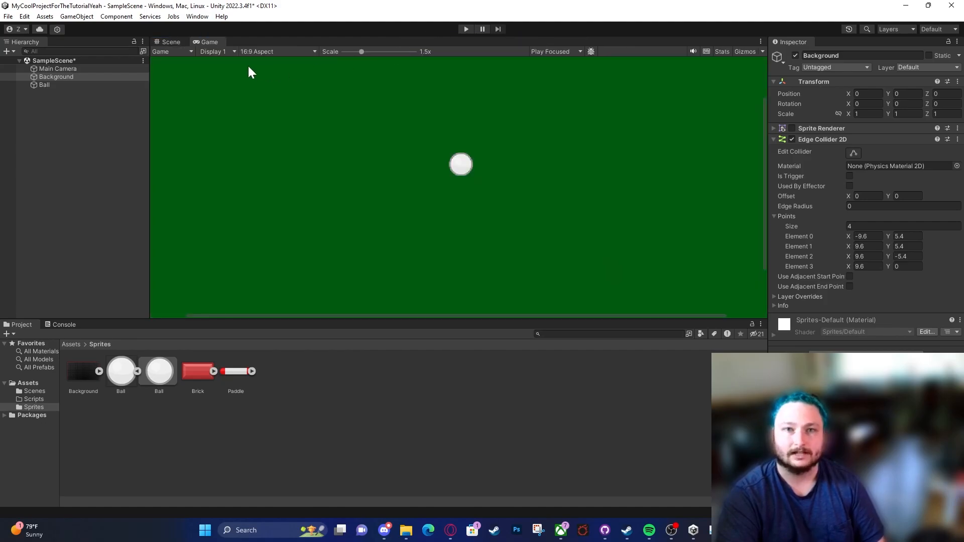
pyautogui.click(178, 42)
pyautogui.scroll(3, 387, 188)
pyautogui.moveTo(388, 195); pyautogui.dragTo(458, 177, button='middle')
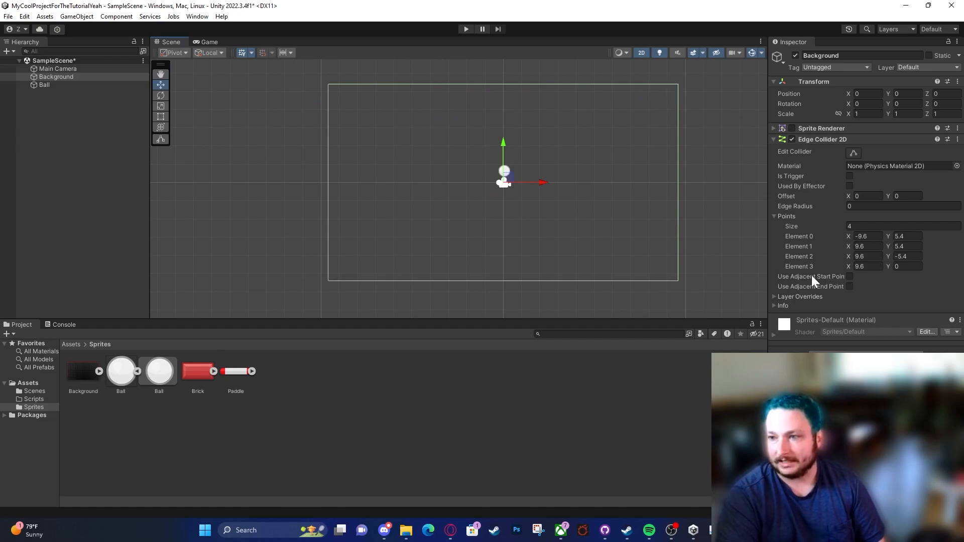
# Step: Set the X of the edge collider's Element 3 to -9.6
pyautogui.click(860, 266)
pyautogui.click(856, 267)
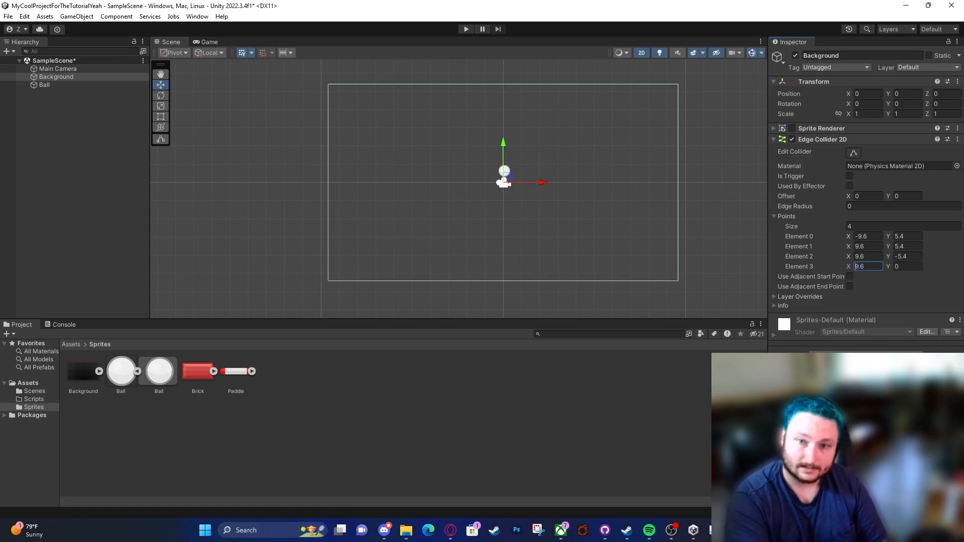
pyautogui.write('-')
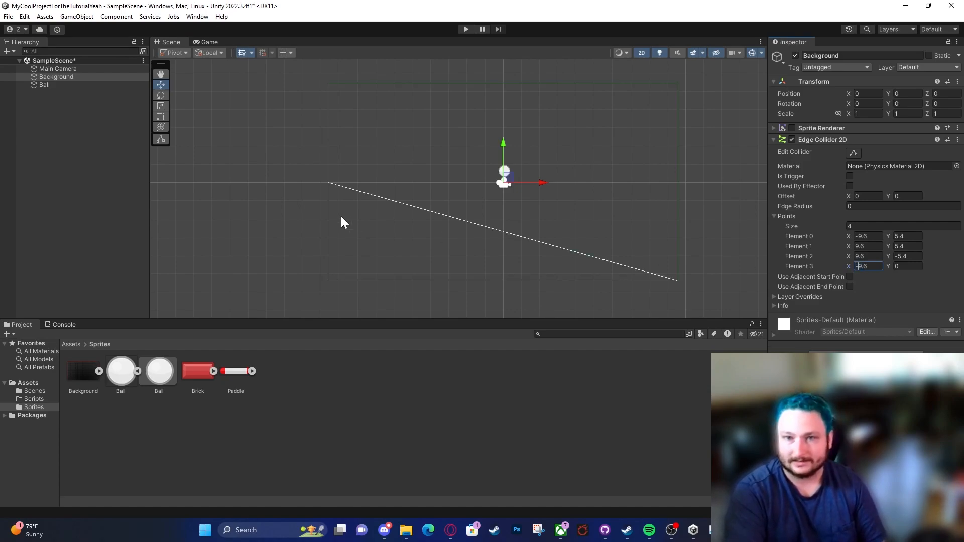
# Step: Set the Y of the edge collider's Element 3 to -5.4 and increase the number of points to 5
pyautogui.click(901, 267)
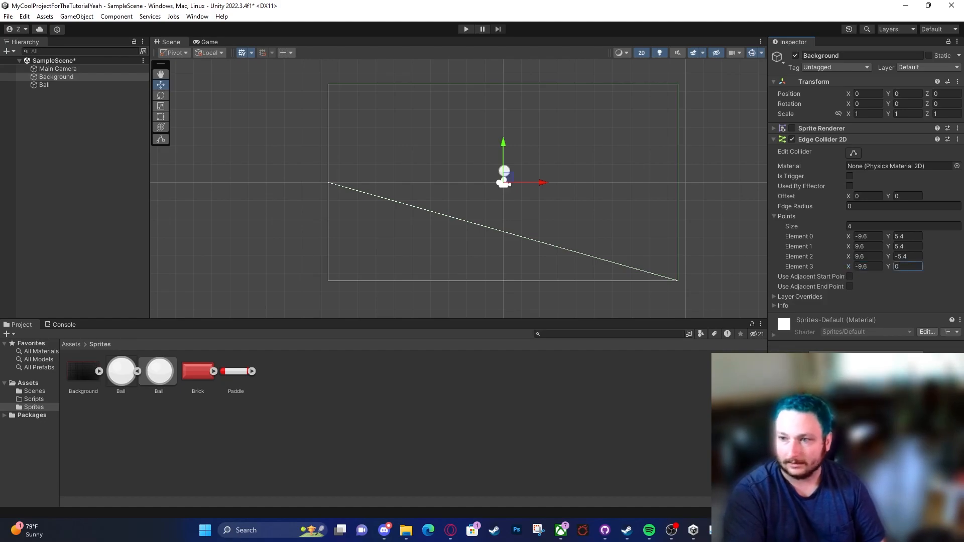
pyautogui.write('-5.4')
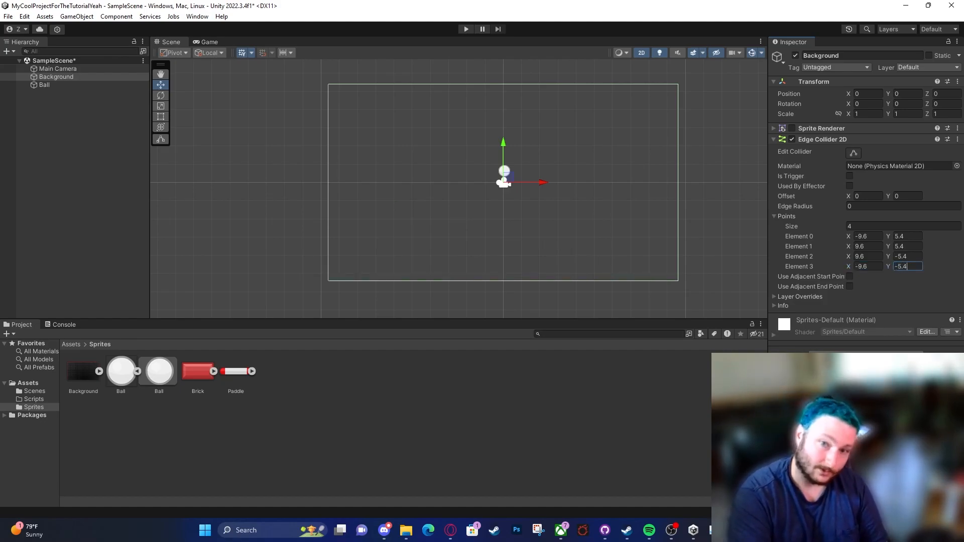
pyautogui.click(893, 227)
pyautogui.write('5')
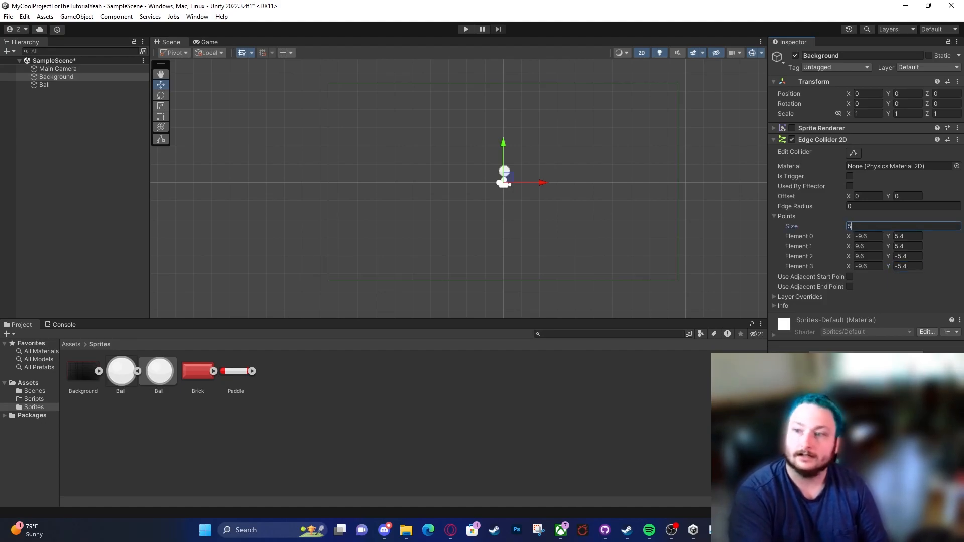
pyautogui.press('Return')
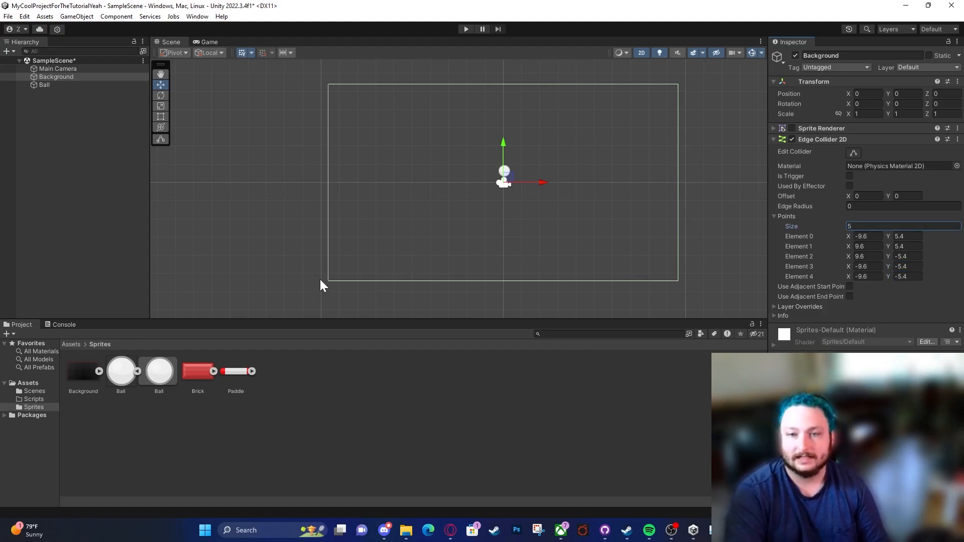
# Step: Set the edge collider's Element 4 to X -9.6 and Y 5.4, closing the outline at its upper-left corner
pyautogui.click(867, 276)
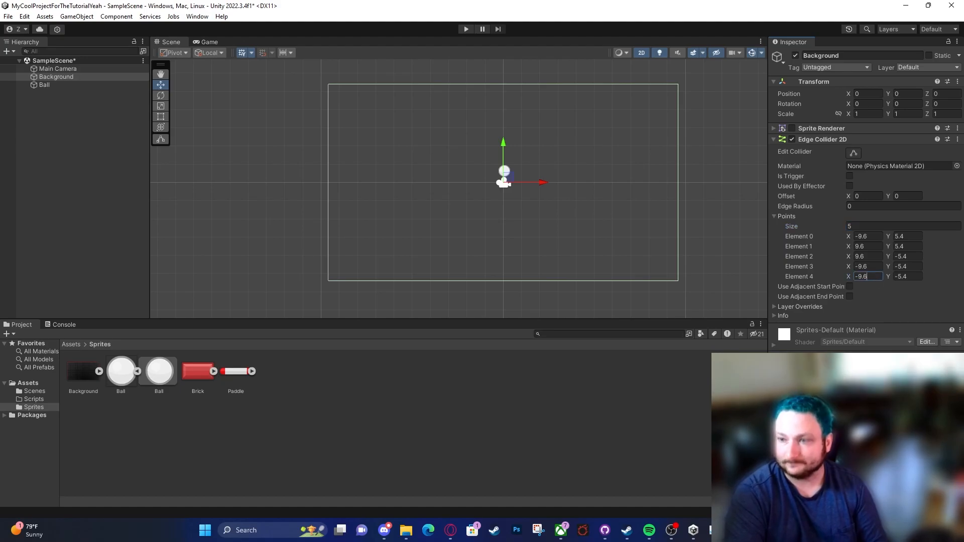
pyautogui.write('9.6')
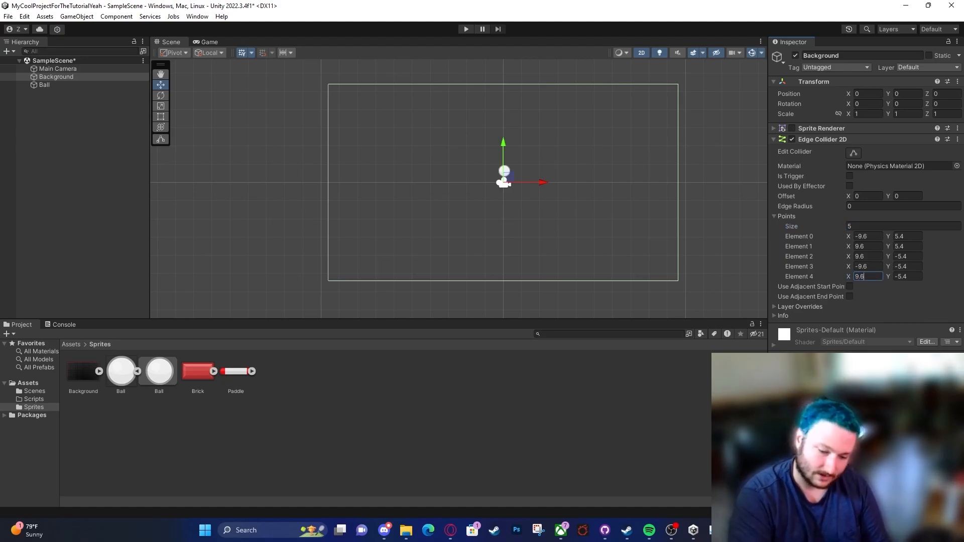
pyautogui.write('-')
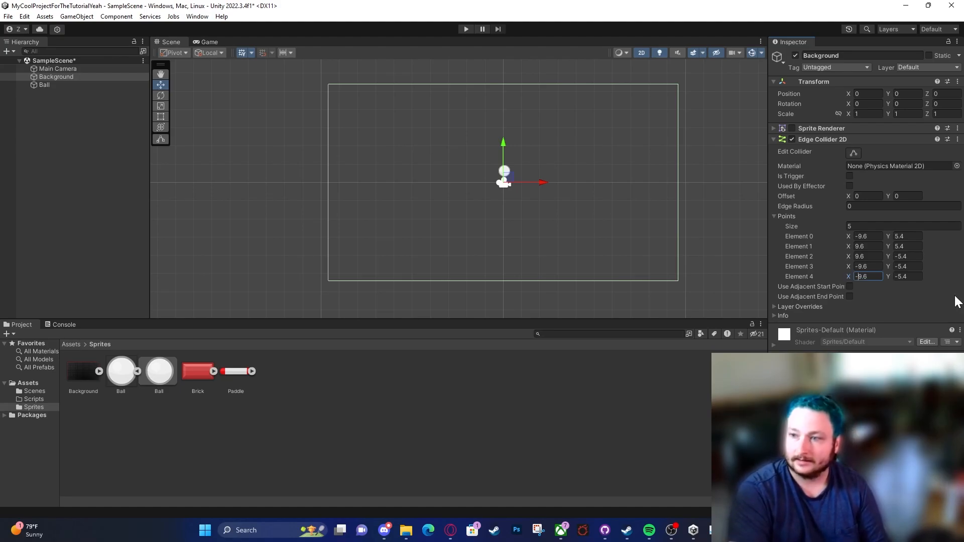
pyautogui.press('Tab')
pyautogui.press('Left')
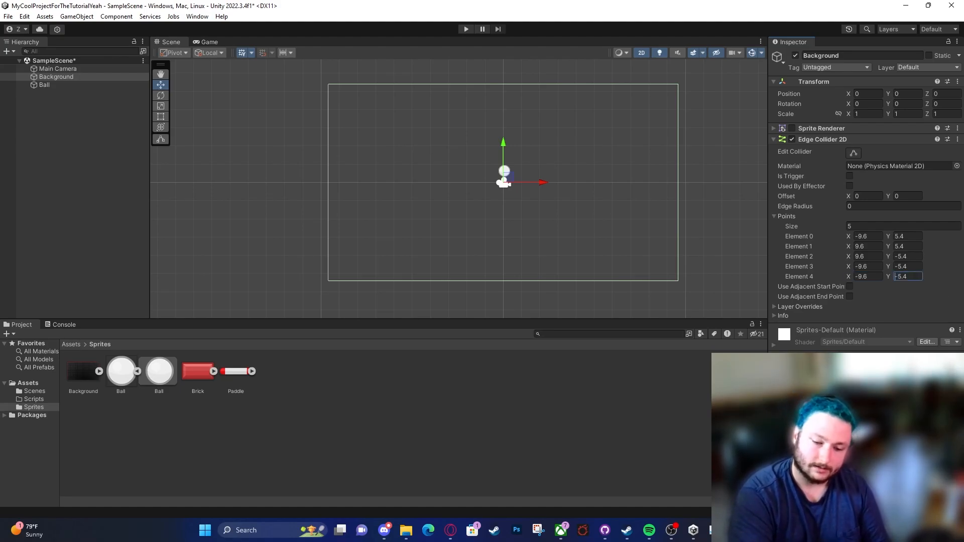
pyautogui.press('Delete')
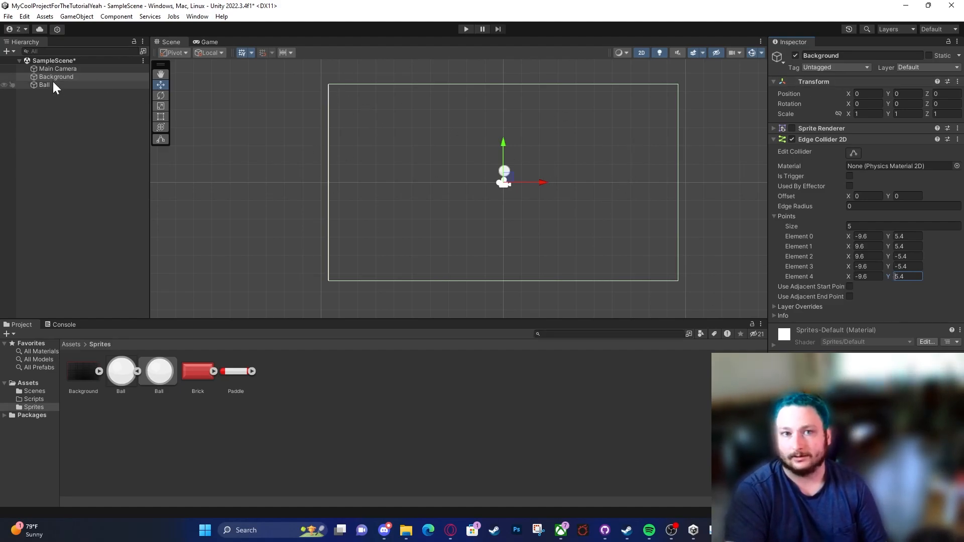
# Step: Re-enable the Background's Sprite Renderer and test-play the scene at 1x scale in an enlarged Game view
pyautogui.click(792, 128)
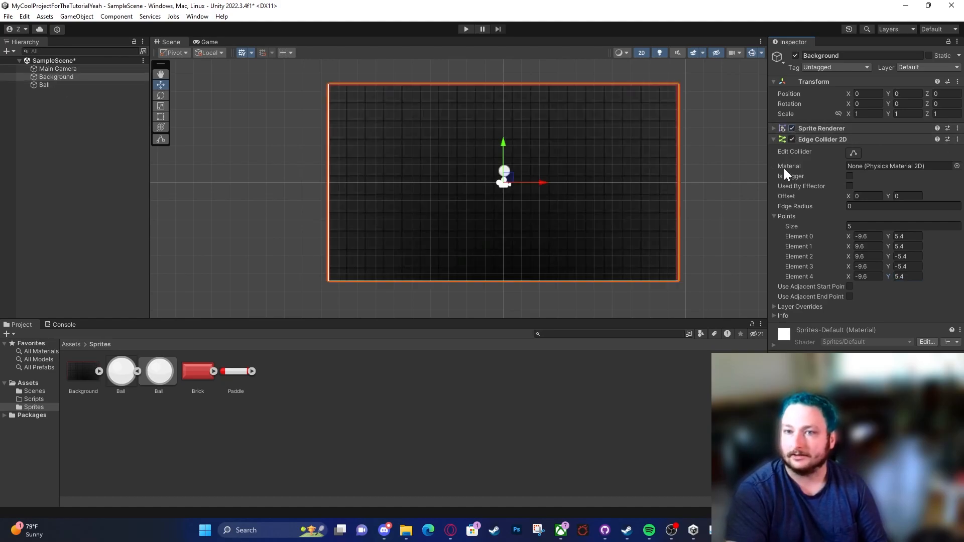
pyautogui.click(471, 28)
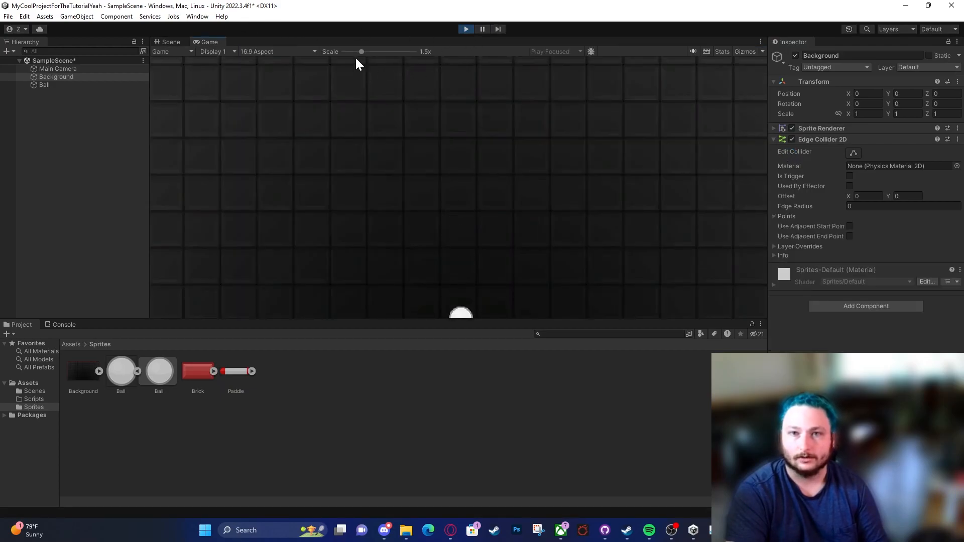
pyautogui.moveTo(366, 51); pyautogui.dragTo(321, 56)
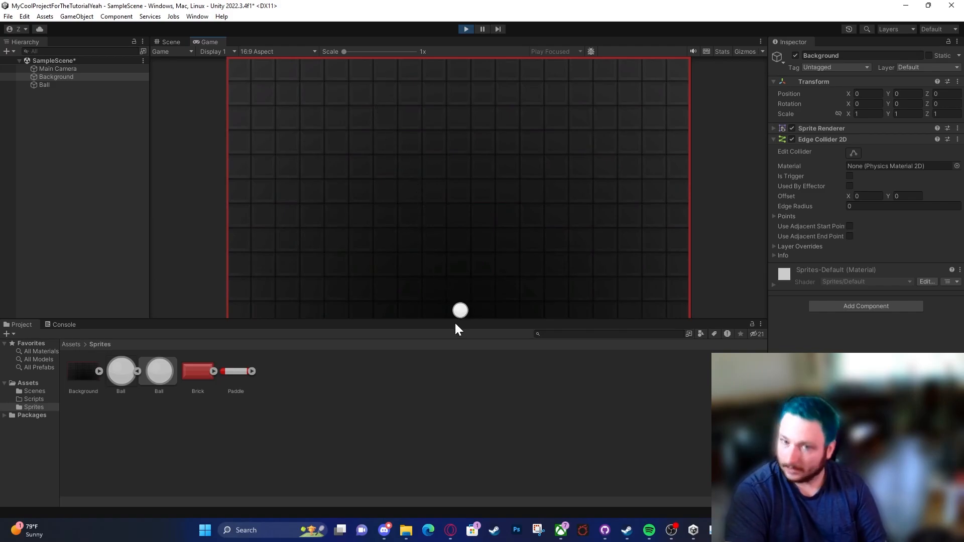
pyautogui.moveTo(372, 319); pyautogui.dragTo(368, 355)
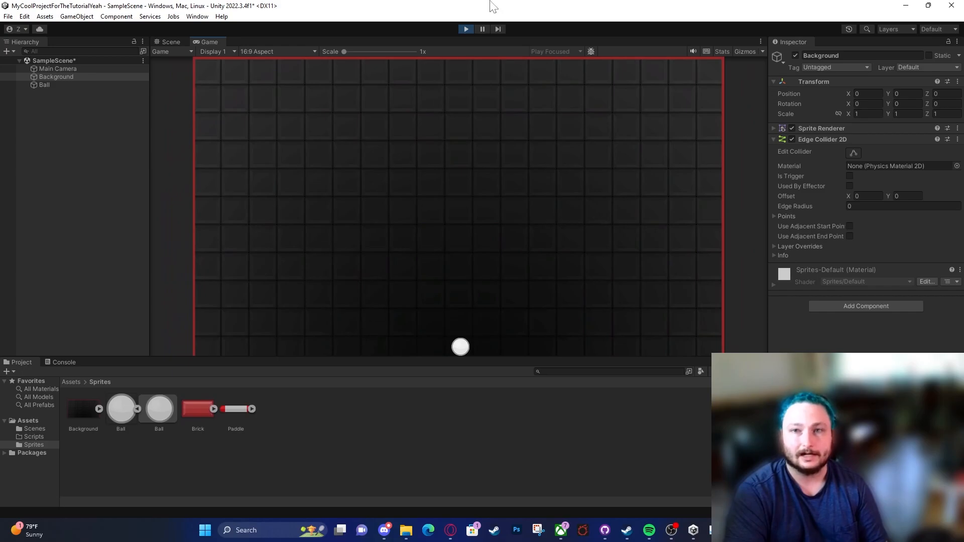
pyautogui.click(459, 29)
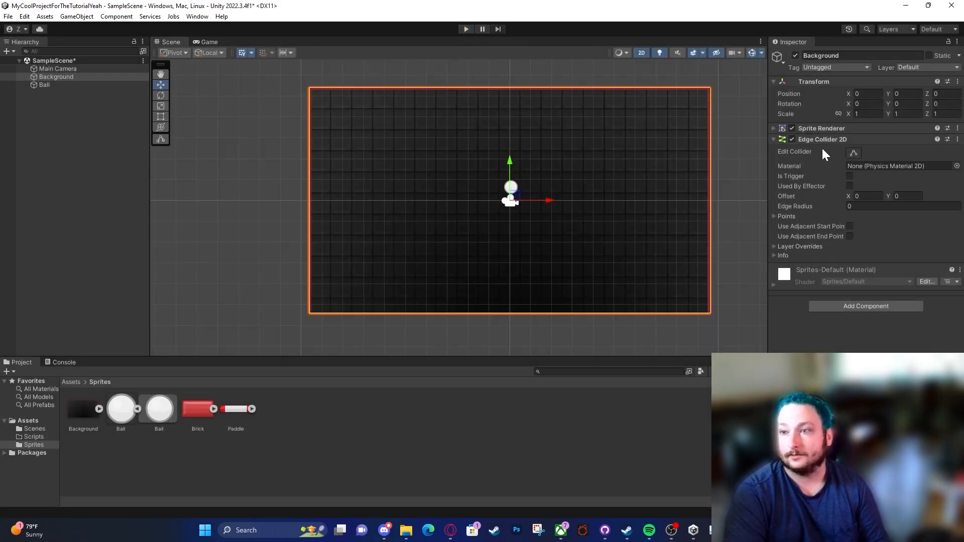
# Step: Collapse the Background's Edge Collider 2D and create an empty child object of Background named LeftCollider
pyautogui.click(803, 139)
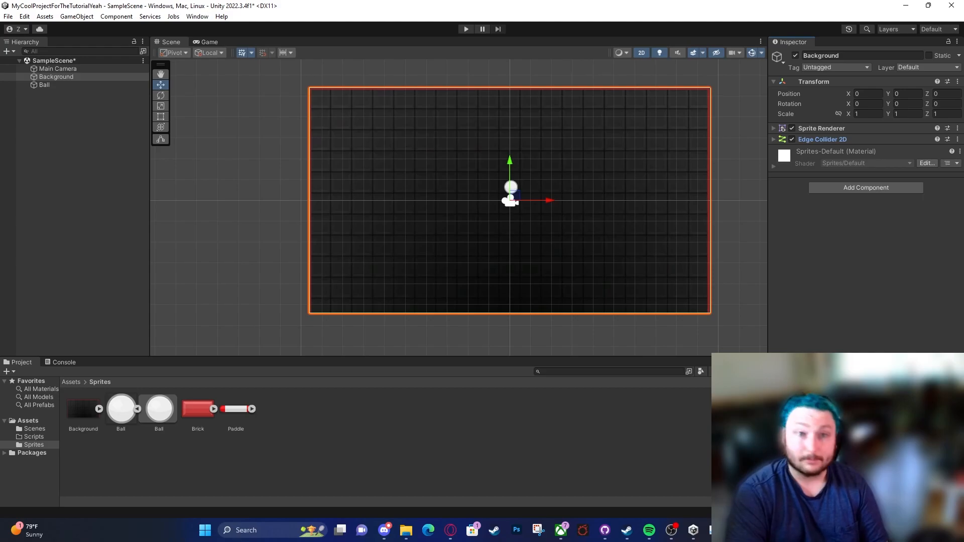
pyautogui.rightClick(81, 78)
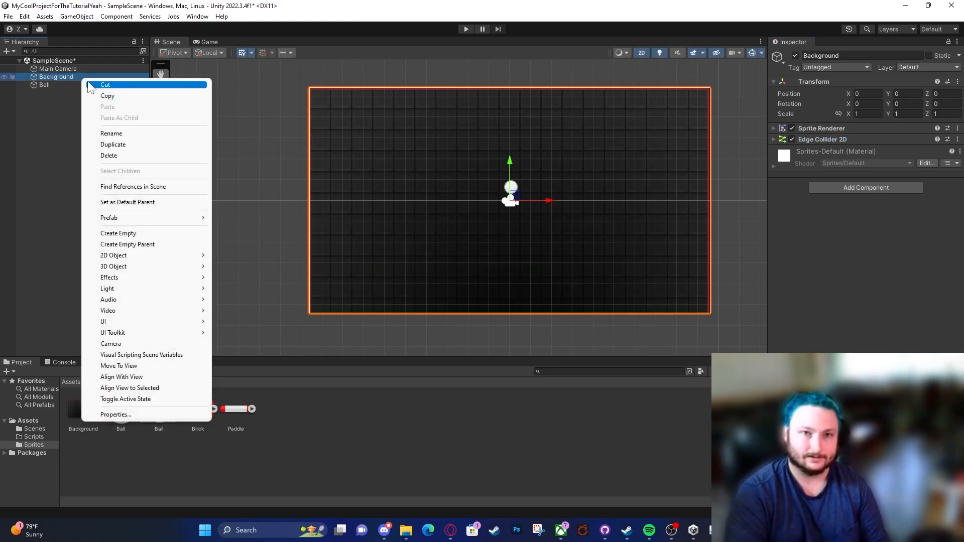
pyautogui.click(31, 107)
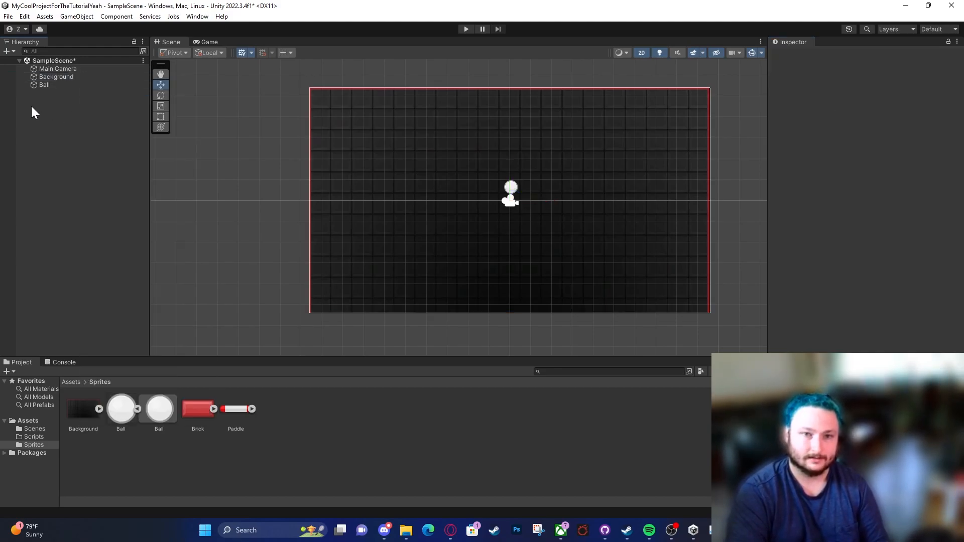
pyautogui.rightClick(61, 79)
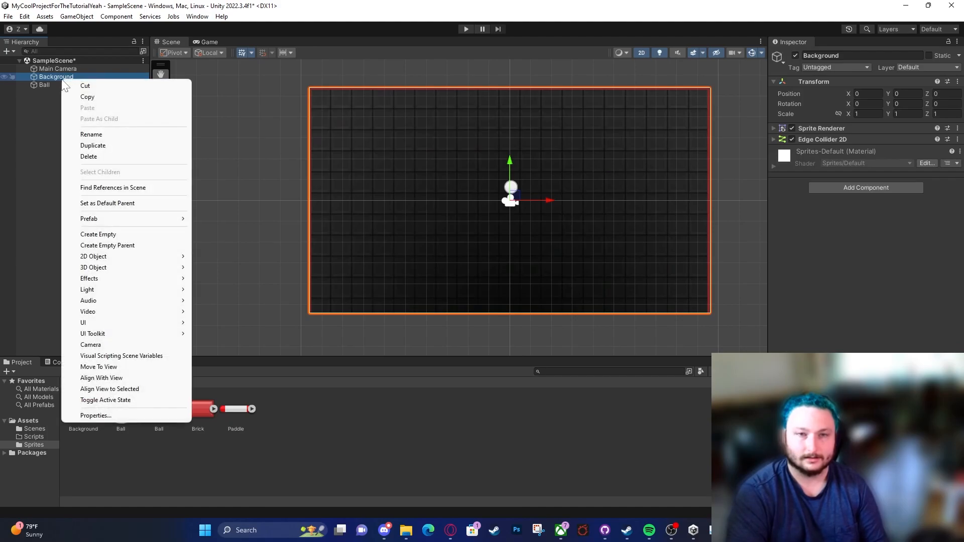
pyautogui.click(120, 234)
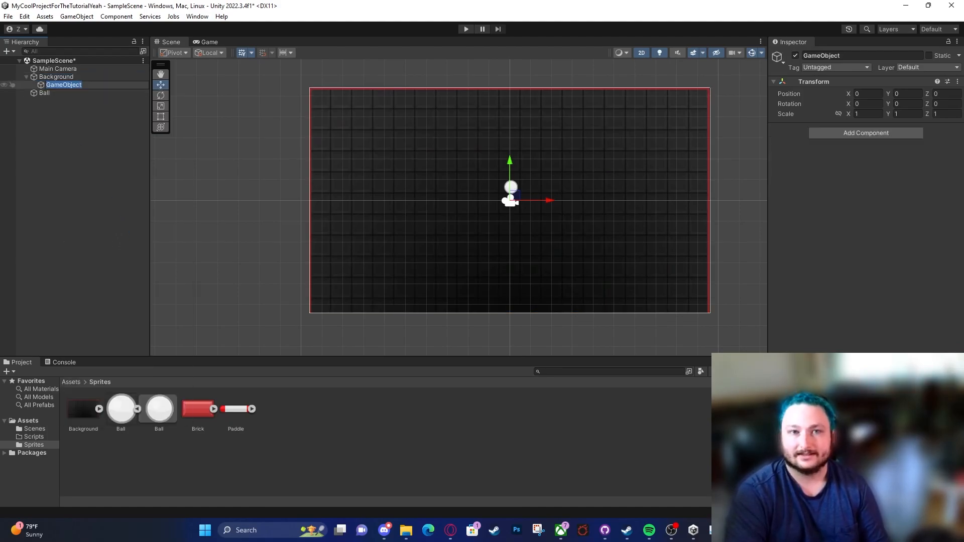
pyautogui.write('LeftCollider')
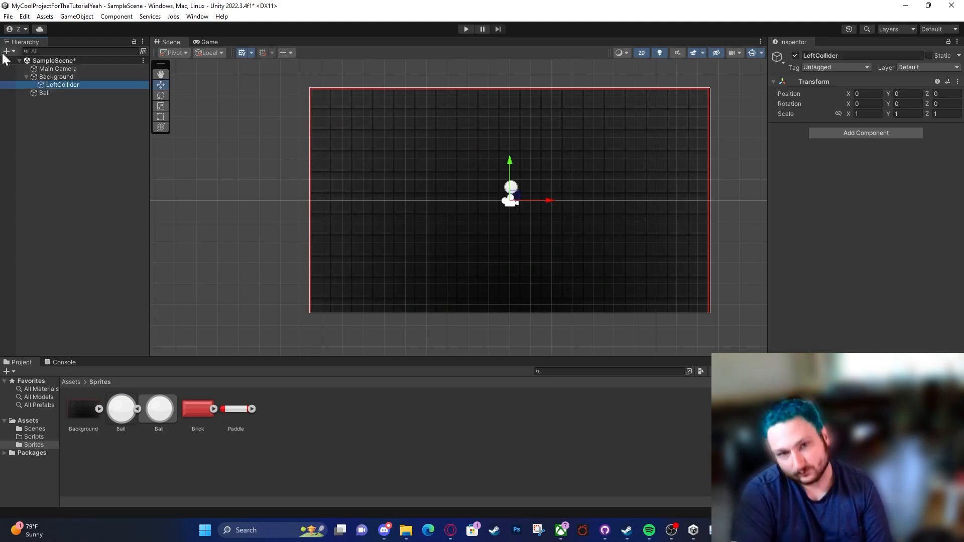
# Step: Create a second empty child object of Background and name it RightCollider
pyautogui.click(40, 76)
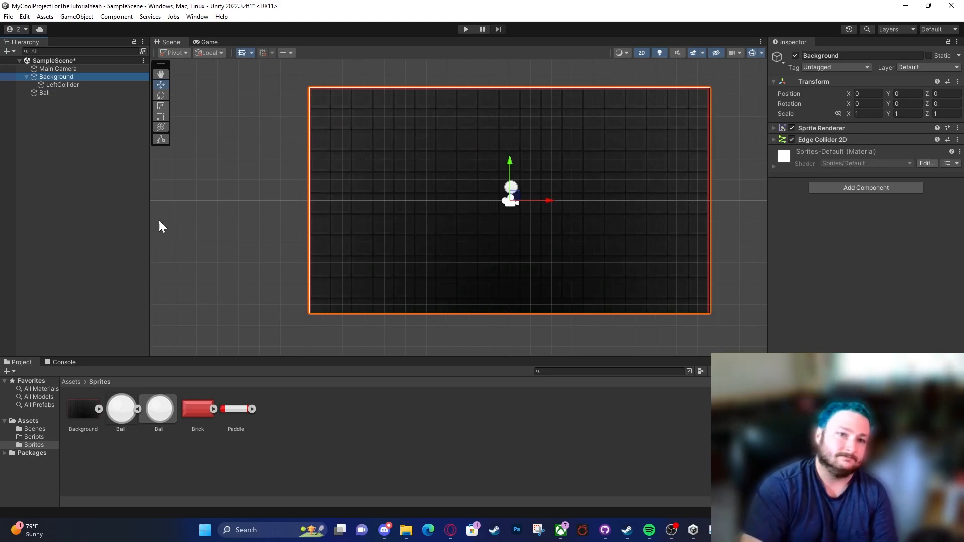
pyautogui.click(79, 85)
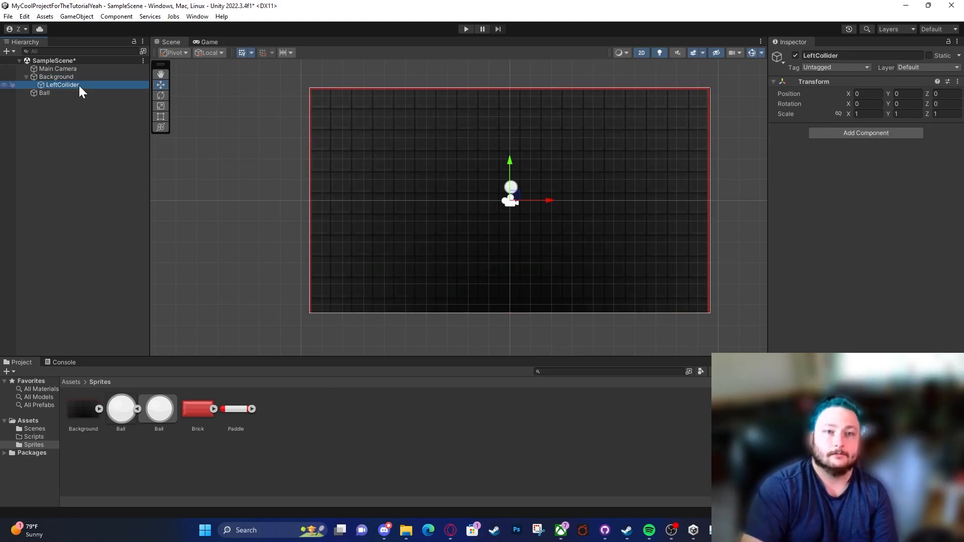
pyautogui.click(75, 76)
pyautogui.rightClick(74, 76)
pyautogui.click(64, 84)
pyautogui.rightClick(66, 79)
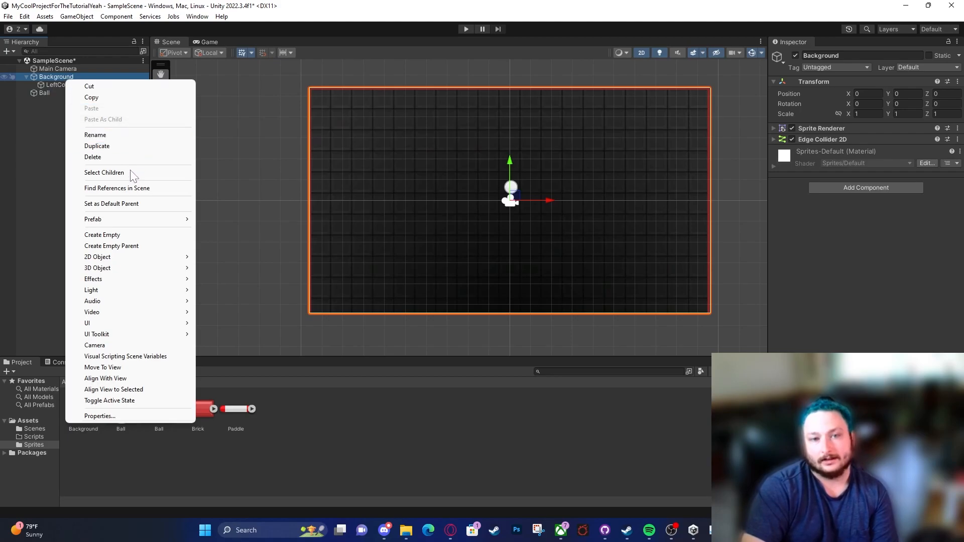
pyautogui.click(114, 235)
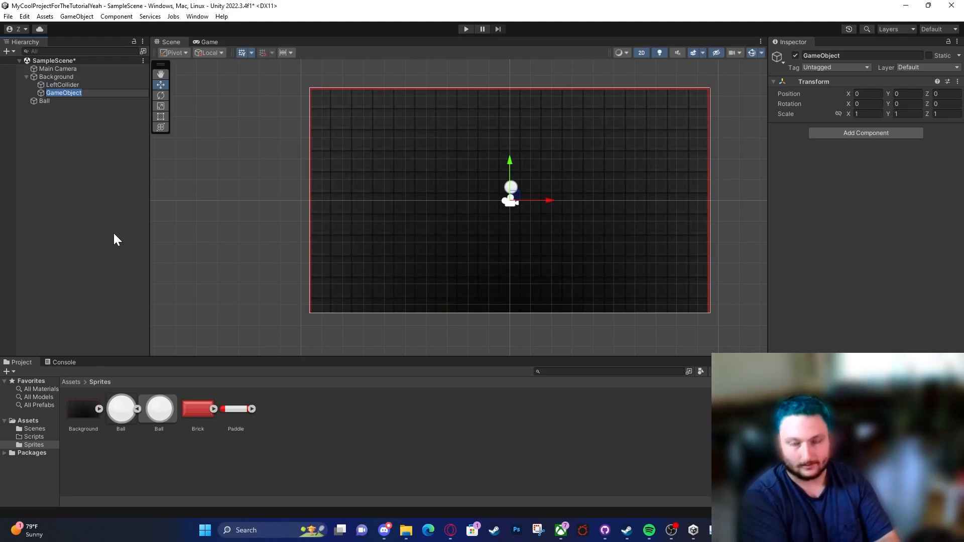
pyautogui.write('RightCollider')
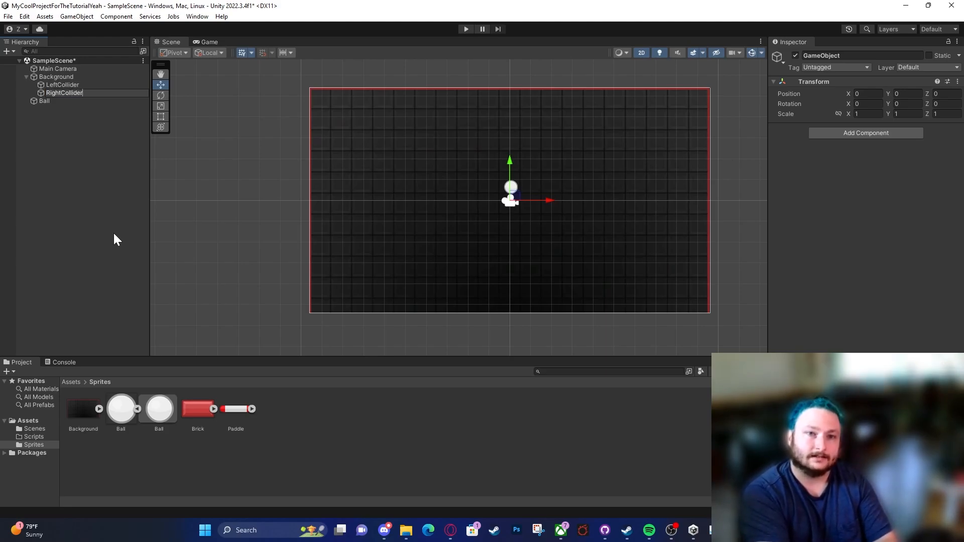
pyautogui.press('Return')
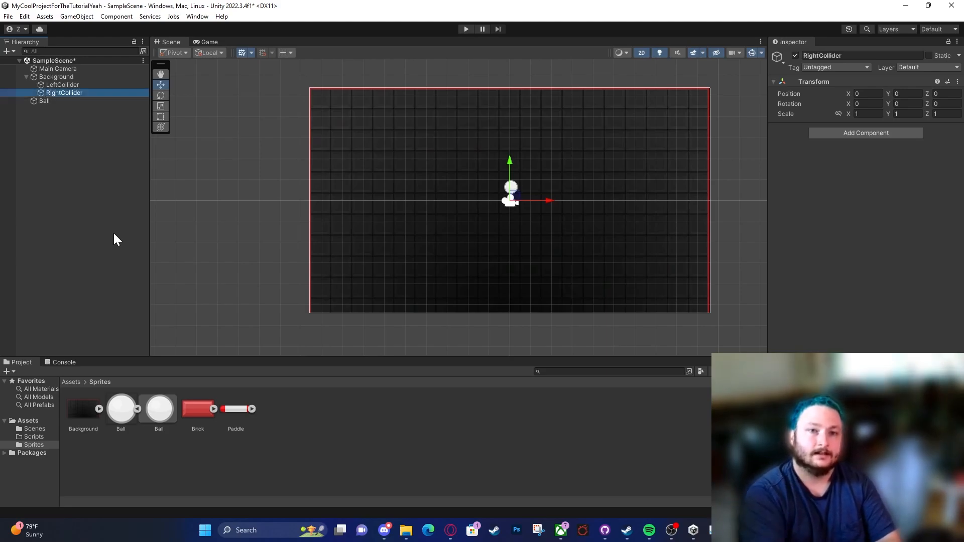
# Step: Compare the components on Background with those on its LeftCollider child
pyautogui.click(103, 85)
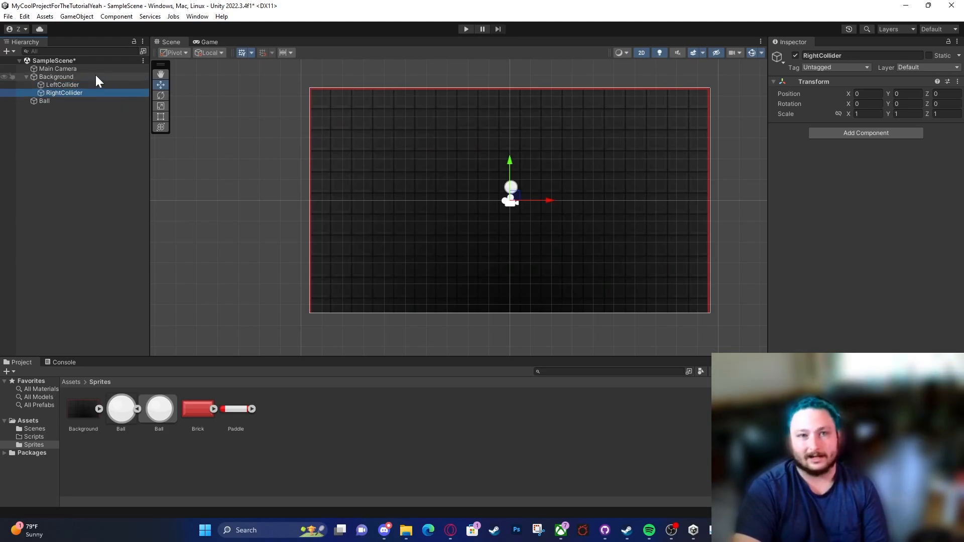
pyautogui.click(95, 76)
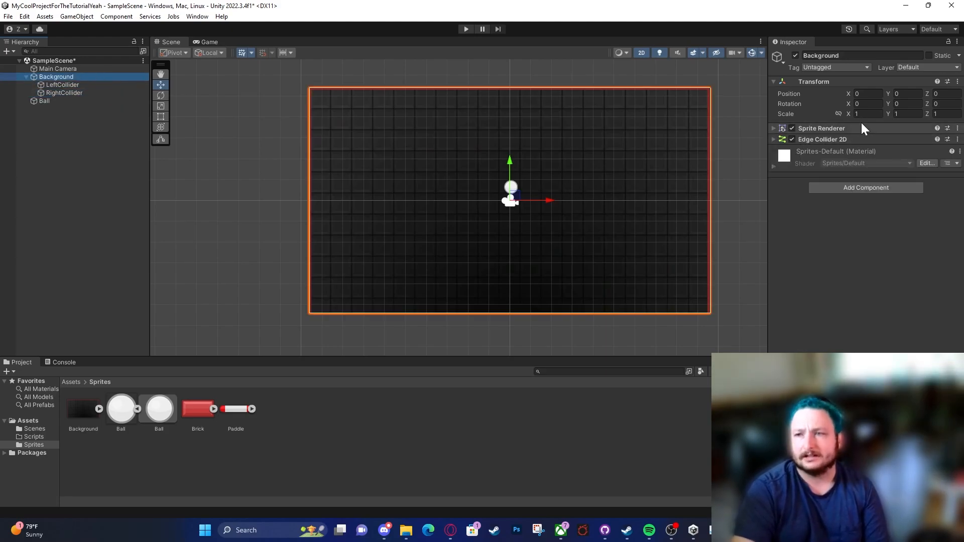
pyautogui.click(824, 81)
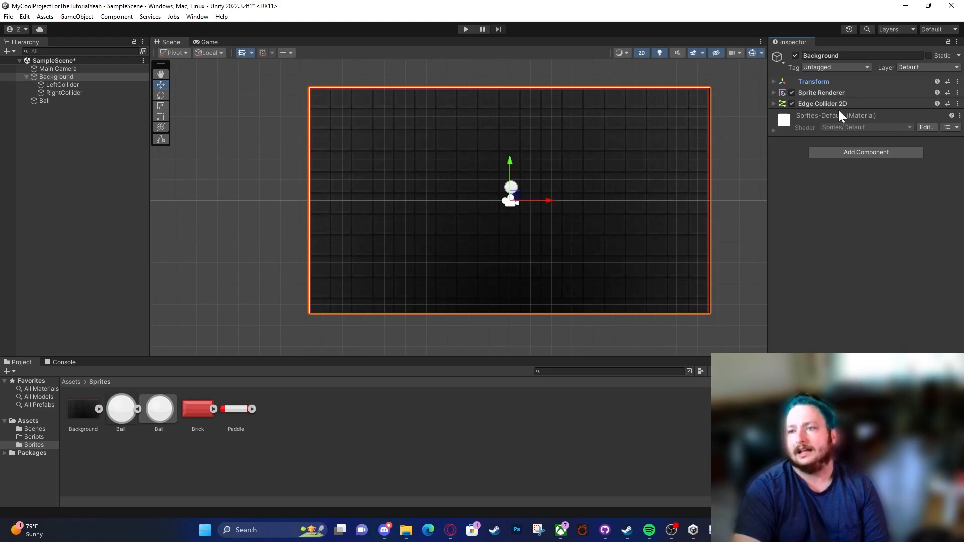
pyautogui.click(66, 85)
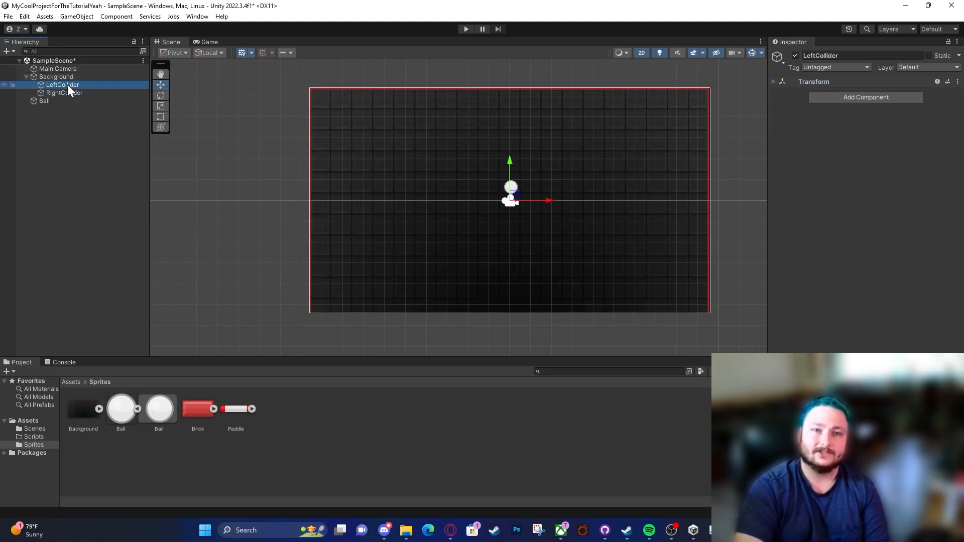
pyautogui.click(851, 81)
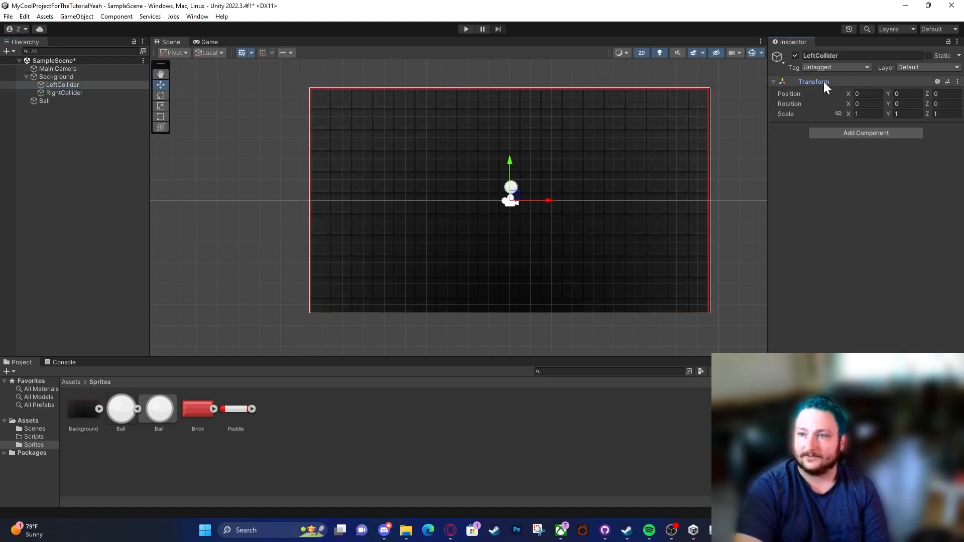
# Step: Duplicate the RightCollider object twice under Background
pyautogui.click(77, 93)
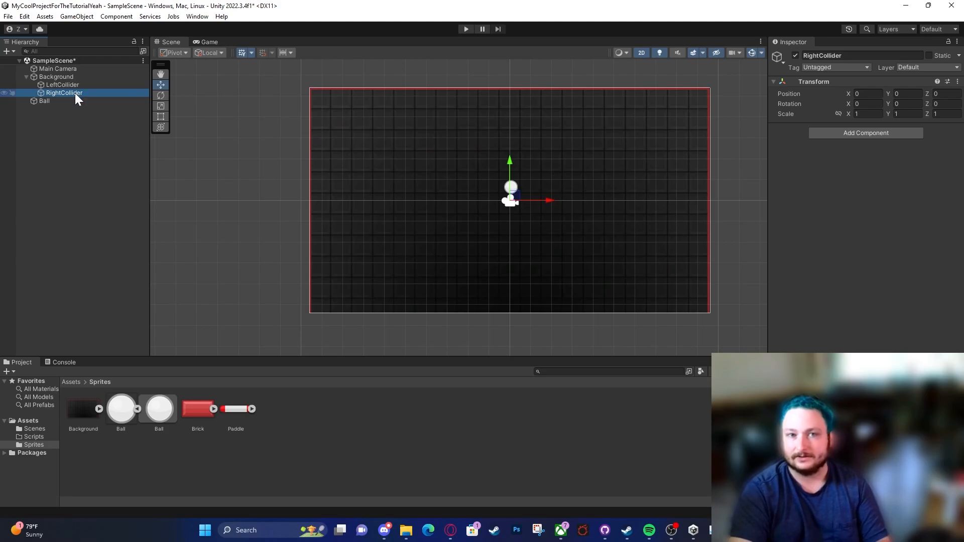
pyautogui.hotkey('ctrl', 'd')
pyautogui.hotkey('ctrl', 'd')
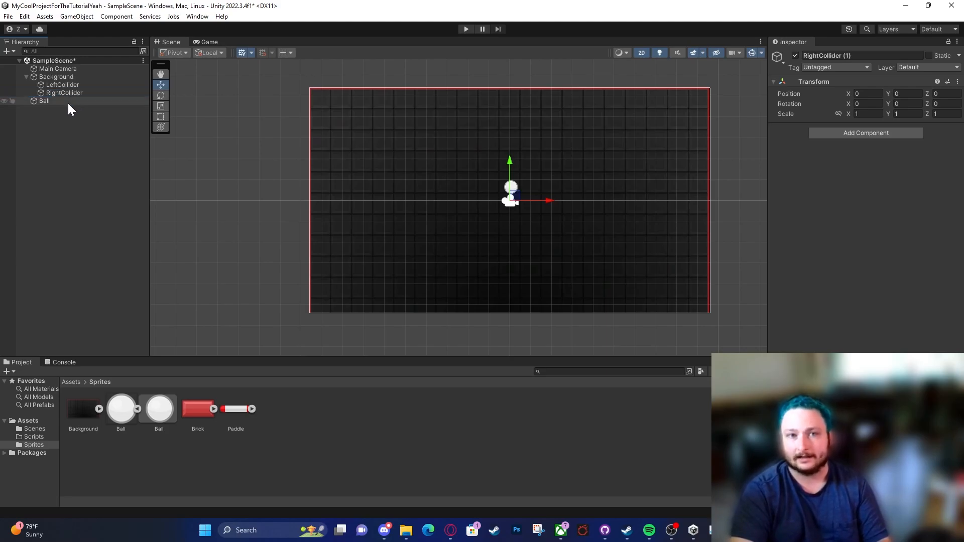
# Step: Rename the first copy of RightCollider to TopCollider
pyautogui.click(68, 101)
pyautogui.press('F2')
pyautogui.press('Right')
pyautogui.press('BackSpace')
pyautogui.press('BackSpace')
pyautogui.press('BackSpace')
pyautogui.press('BackSpace')
pyautogui.press('BackSpace')
pyautogui.press('BackSpace')
pyautogui.press('BackSpace')
pyautogui.press('BackSpace')
pyautogui.press('BackSpace')
pyautogui.press('BackSpace')
pyautogui.press('BackSpace')
pyautogui.press('BackSpace')
pyautogui.press('BackSpace')
pyautogui.press('BackSpace')
pyautogui.press('BackSpace')
pyautogui.press('BackSpace')
pyautogui.press('BackSpace')
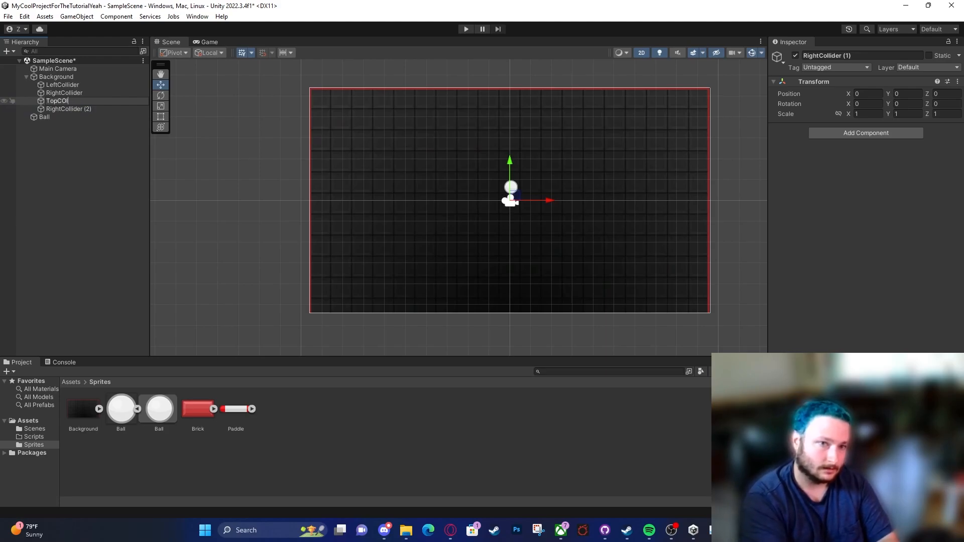
pyautogui.write('TopCollider')
pyautogui.press('Return')
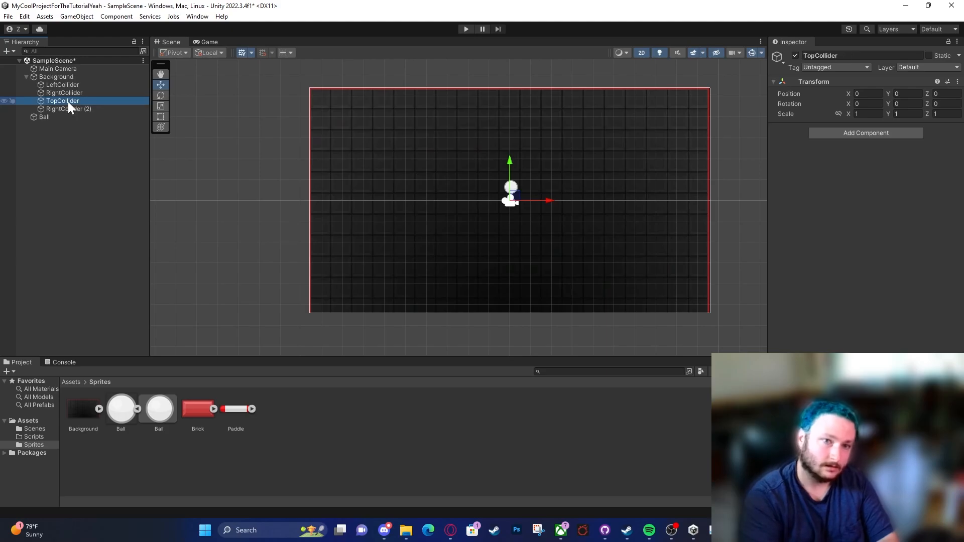
# Step: Rename the second copy of RightCollider to BottomCollider
pyautogui.click(63, 107)
pyautogui.press('F2')
pyautogui.write('BottomCollider')
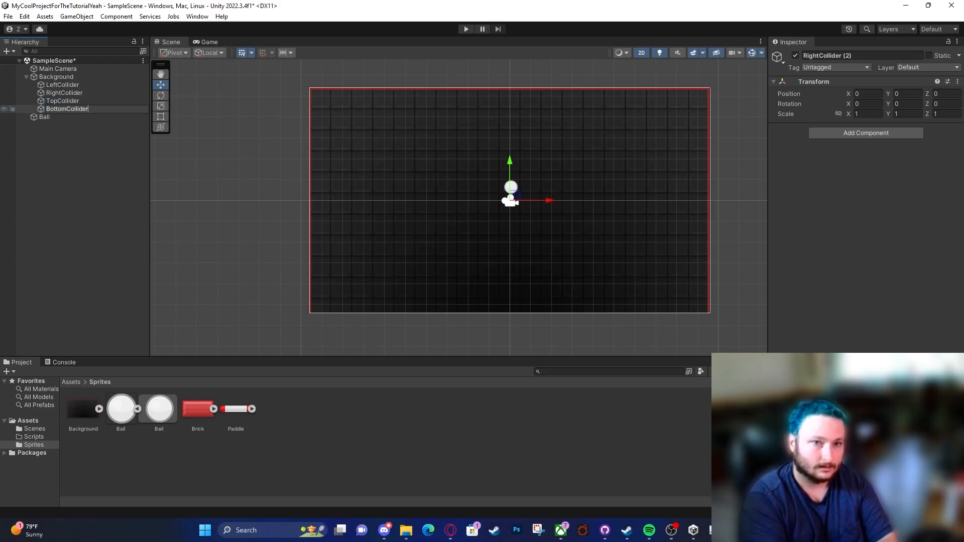
pyautogui.press('Return')
# Step: Add a Box Collider 2D component to all four child collider objects of Background at once
pyautogui.click(68, 85)
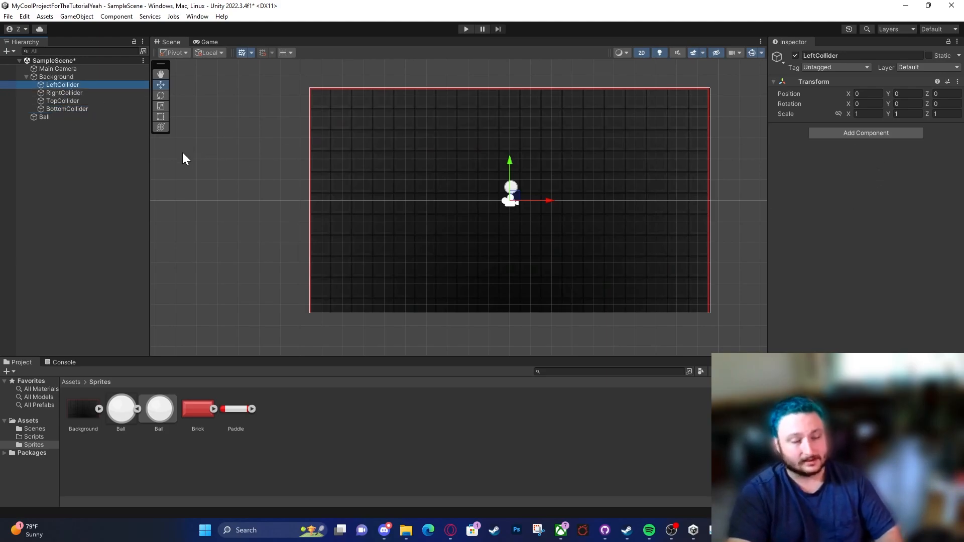
pyautogui.keyDown('shift'); pyautogui.click(97, 109); pyautogui.keyUp('shift')
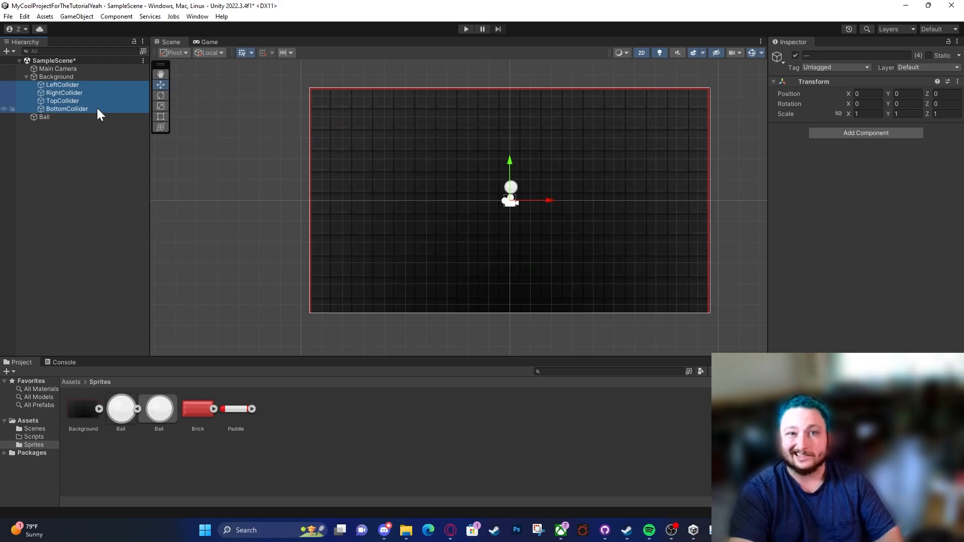
pyautogui.click(896, 133)
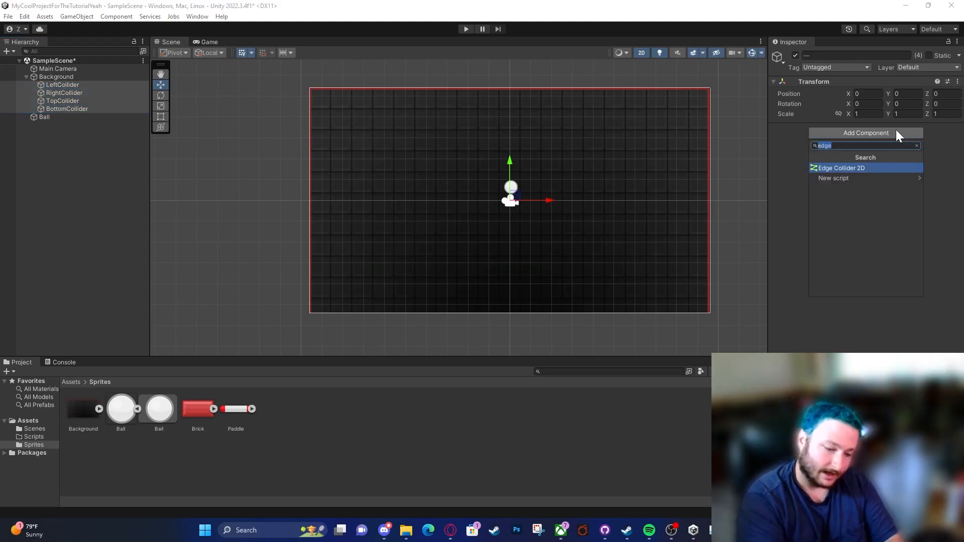
pyautogui.write('box')
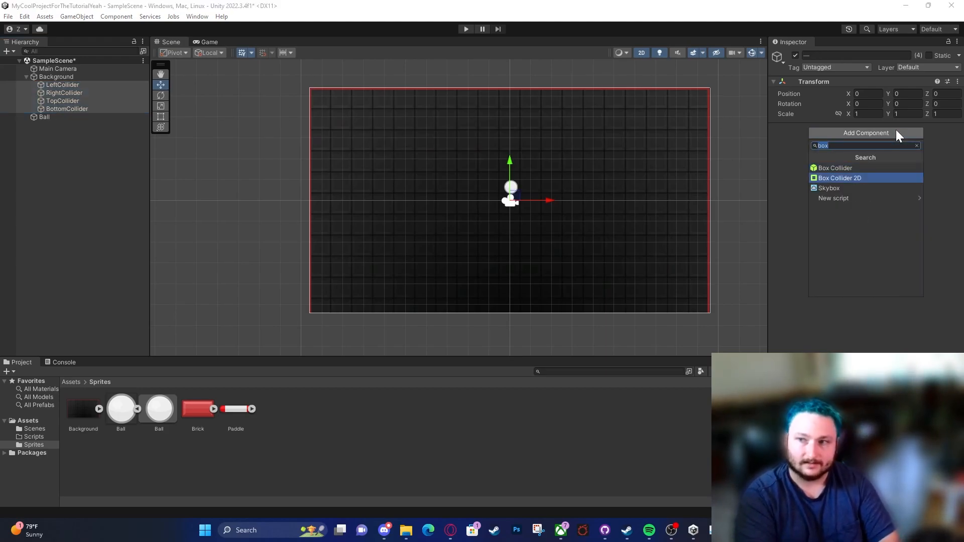
pyautogui.press('Down')
pyautogui.press('Return')
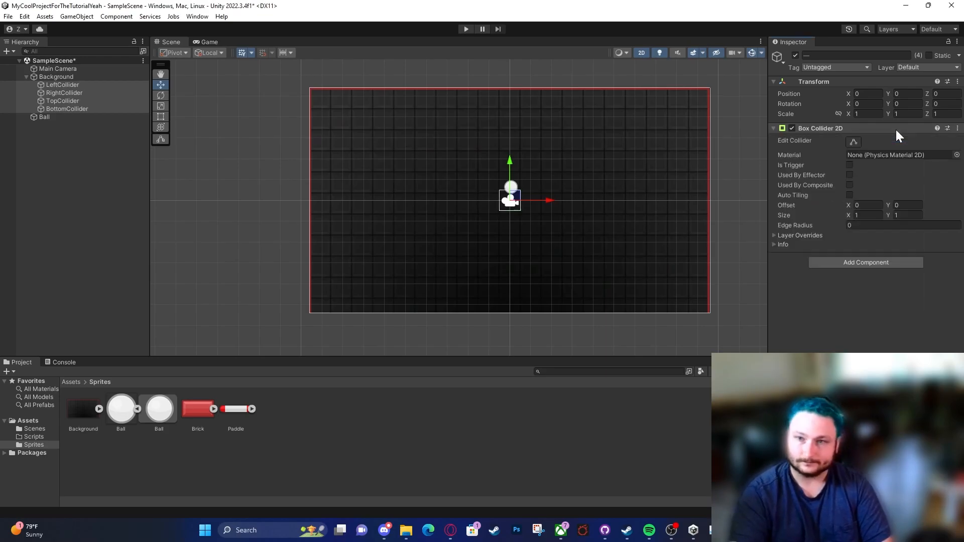
# Step: Move LeftCollider and RightCollider horizontally away from the scene centre, one to each side of the ball
pyautogui.scroll(5, 537, 199)
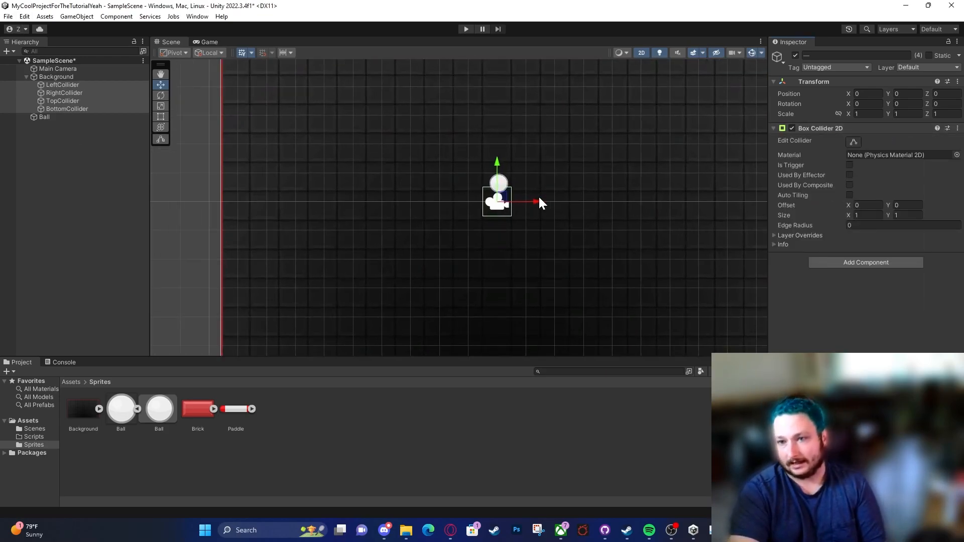
pyautogui.click(101, 87)
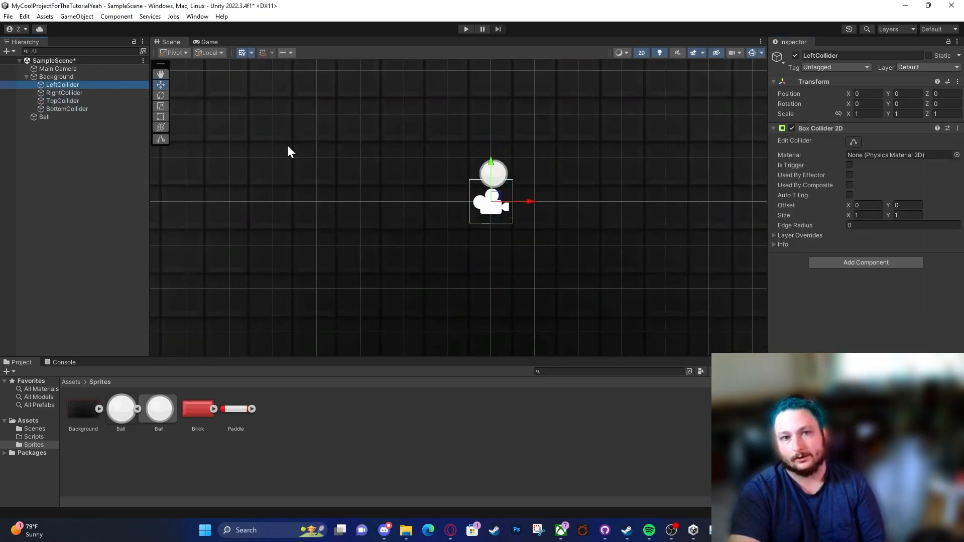
pyautogui.moveTo(529, 201); pyautogui.dragTo(700, 201)
pyautogui.click(115, 92)
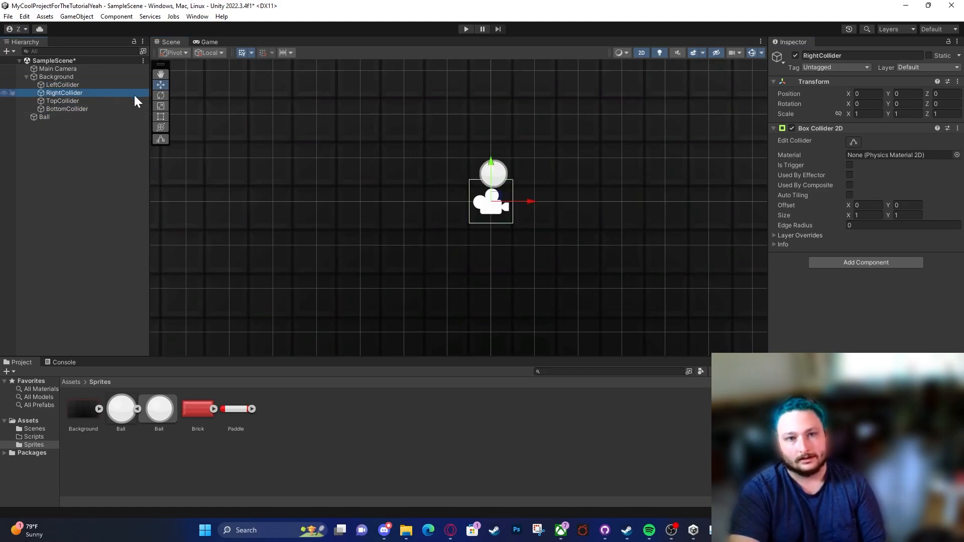
pyautogui.moveTo(527, 201); pyautogui.dragTo(346, 185)
pyautogui.click(80, 86)
pyautogui.click(85, 93)
# Step: Move TopCollider up to about Y 1.9 and BottomCollider down to about Y -1.85, and select all four colliders
pyautogui.click(63, 101)
pyautogui.moveTo(495, 164); pyautogui.dragTo(497, 80)
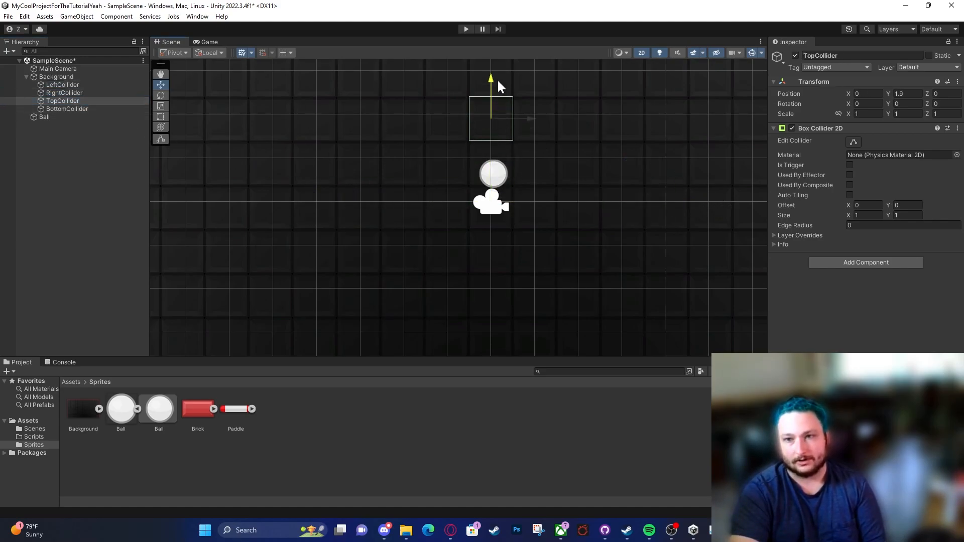
pyautogui.click(95, 115)
pyautogui.click(95, 109)
pyautogui.moveTo(490, 173); pyautogui.dragTo(491, 251)
pyautogui.scroll(-2, 561, 243)
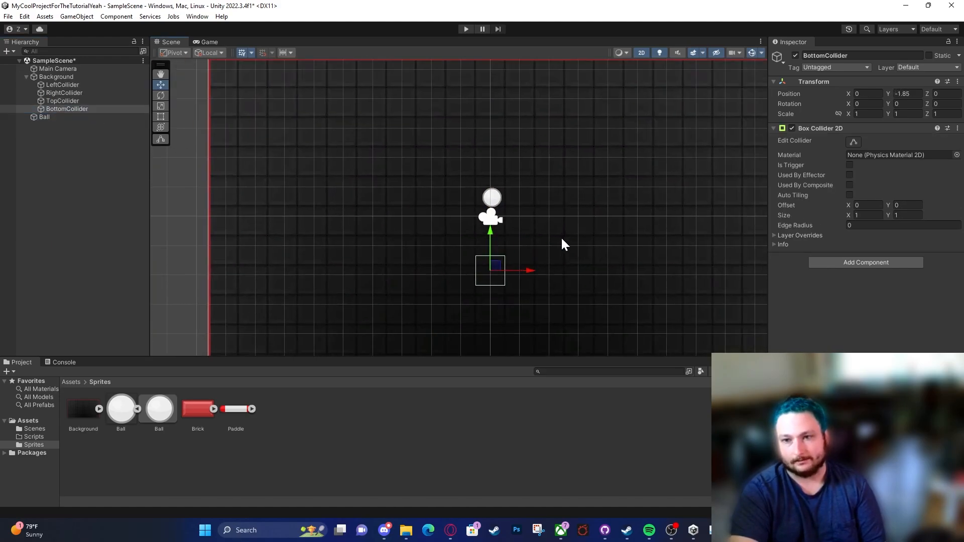
pyautogui.keyDown('shift'); pyautogui.click(56, 85); pyautogui.keyUp('shift')
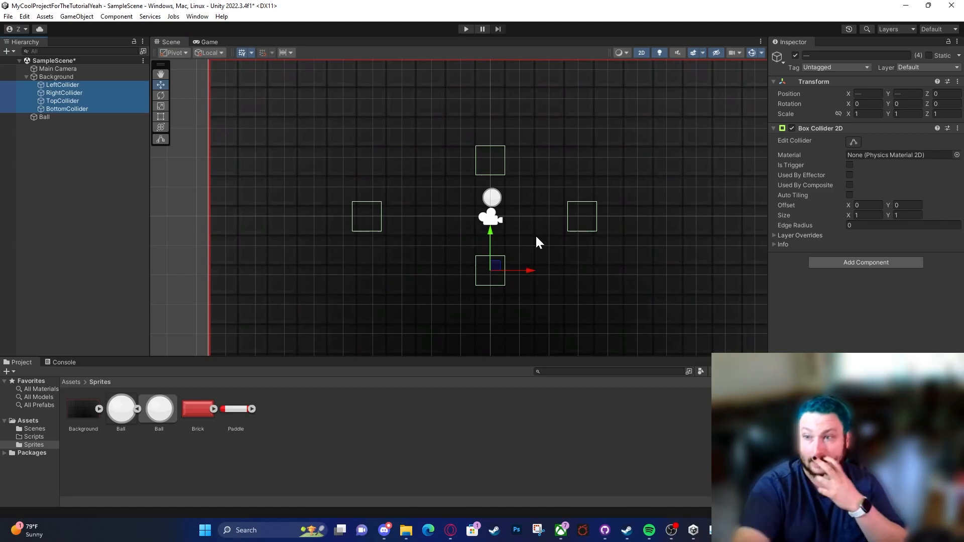
# Step: Place LeftCollider just outside the background's left edge at about X -10.13 and stretch its Y scale to about 19.5
pyautogui.scroll(-2, 552, 246)
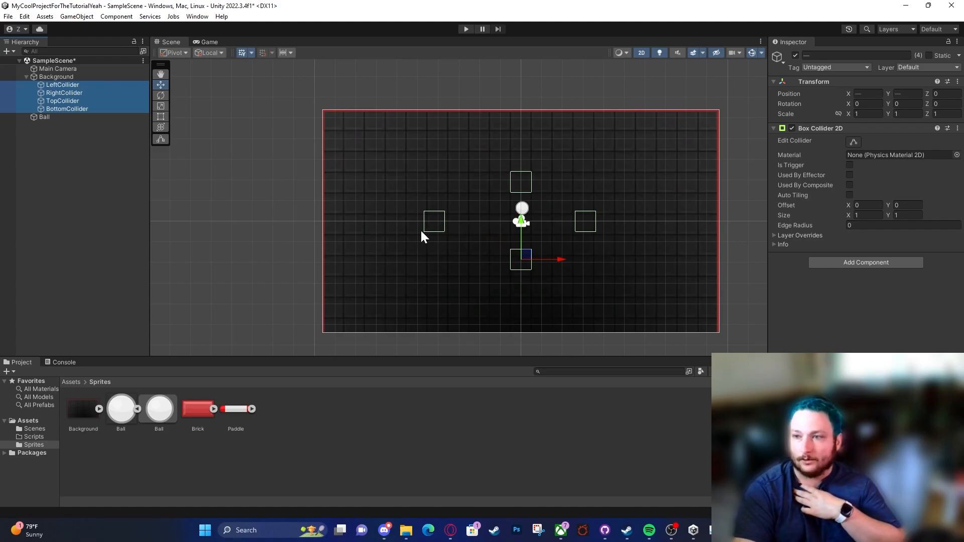
pyautogui.click(110, 84)
pyautogui.moveTo(467, 224); pyautogui.dragTo(352, 213)
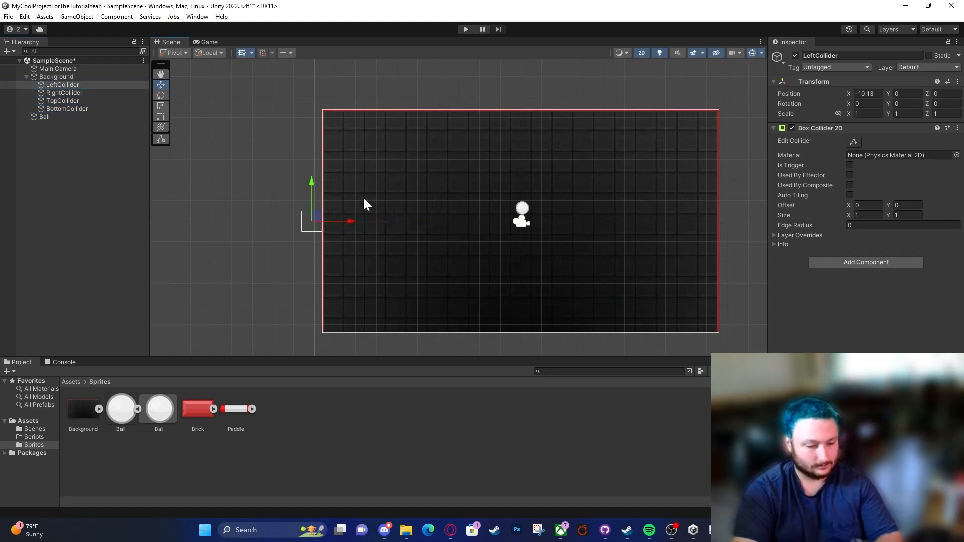
pyautogui.scroll(5, 311, 216)
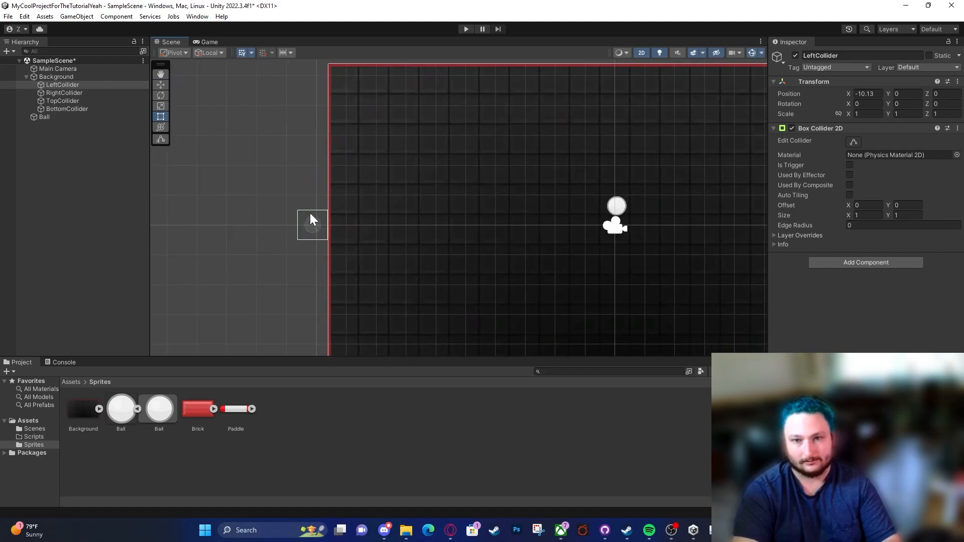
pyautogui.press('r')
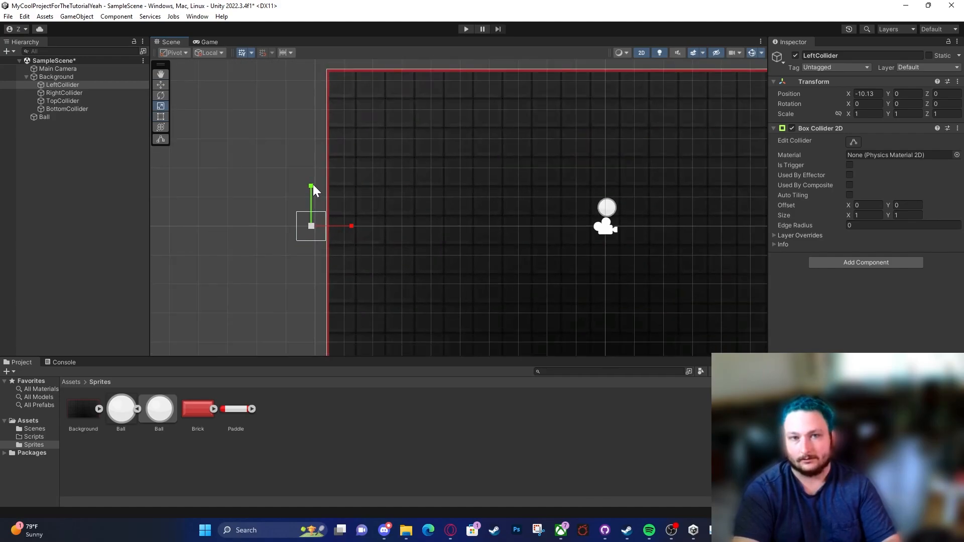
pyautogui.moveTo(311, 188); pyautogui.dragTo(361, 128)
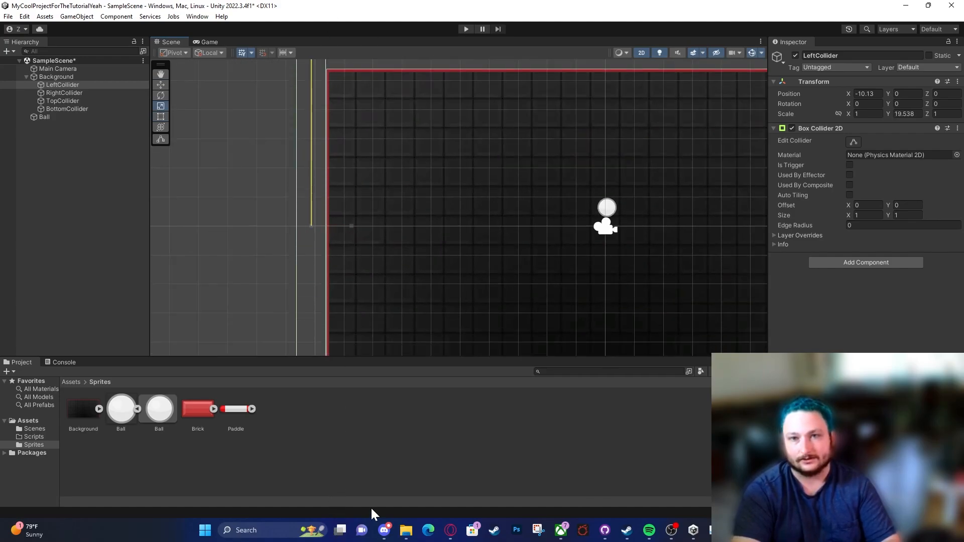
# Step: Place RightCollider just outside the background's right edge at about X 10.1 and stretch its Y scale to about 20.2
pyautogui.scroll(-5, 432, 181)
pyautogui.click(64, 93)
pyautogui.press('w')
pyautogui.moveTo(486, 212); pyautogui.dragTo(634, 212)
pyautogui.scroll(4, 583, 237)
pyautogui.scroll(2, 607, 196)
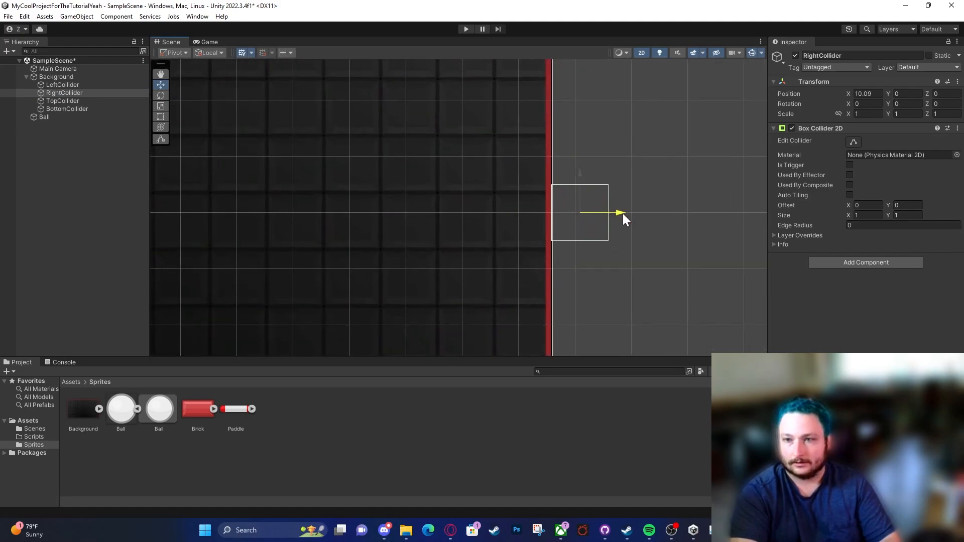
pyautogui.press('r')
pyautogui.scroll(-5, 597, 230)
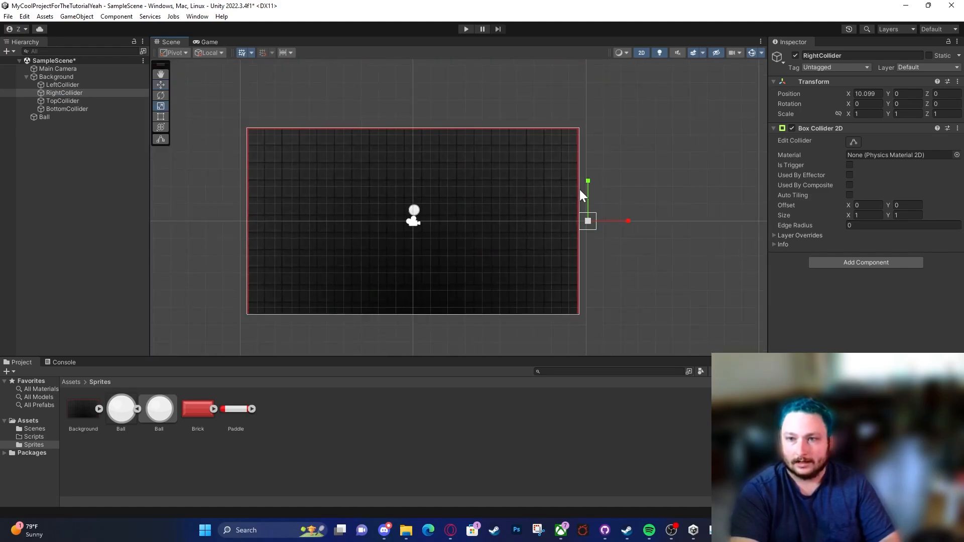
pyautogui.moveTo(587, 183); pyautogui.dragTo(587, 76)
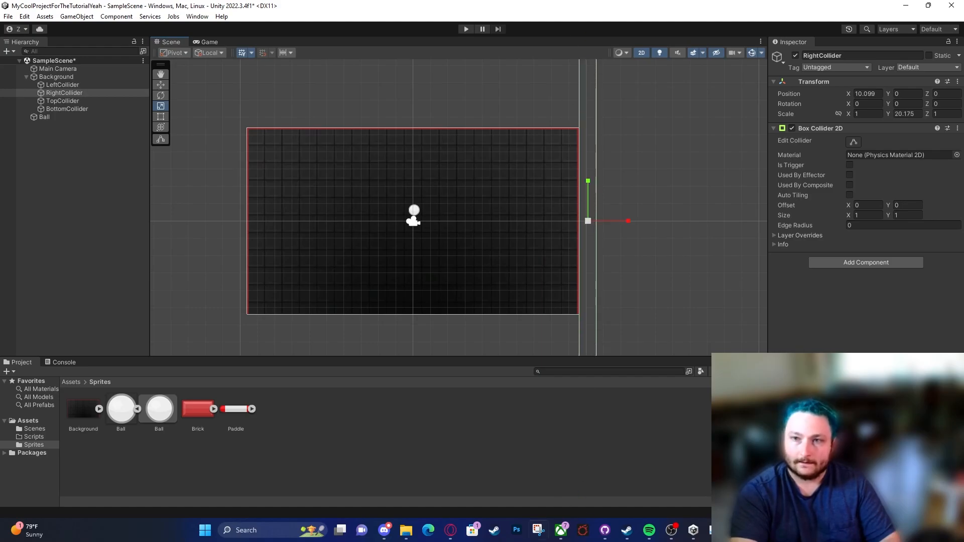
# Step: Stretch TopCollider's X scale to about 35.7 and move it just above the background's upper edge
pyautogui.click(62, 102)
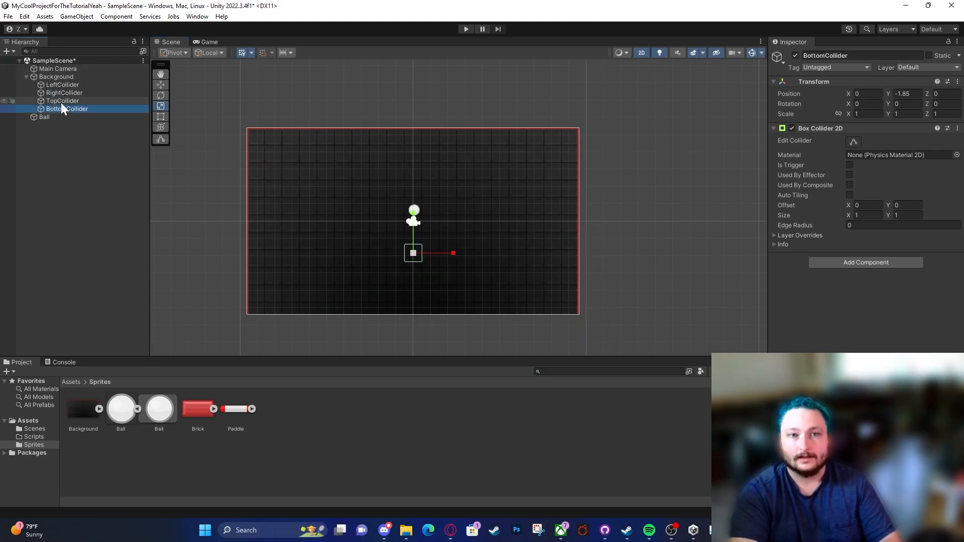
pyautogui.moveTo(453, 188); pyautogui.dragTo(893, 200)
pyautogui.press('w')
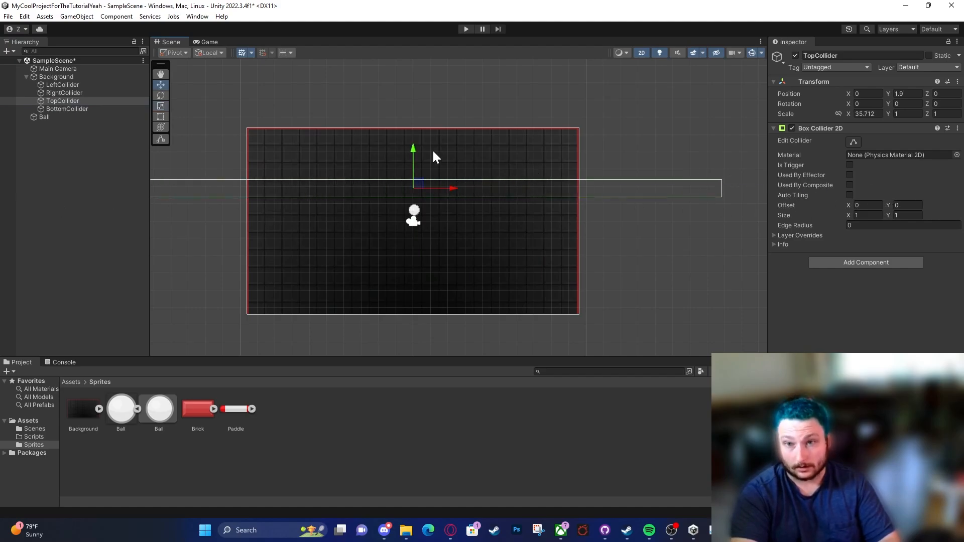
pyautogui.moveTo(418, 149); pyautogui.dragTo(429, 79)
# Step: Move BottomCollider just below the background's lower edge at about Y -5.88 and stretch its X scale to about 26.6
pyautogui.click(53, 109)
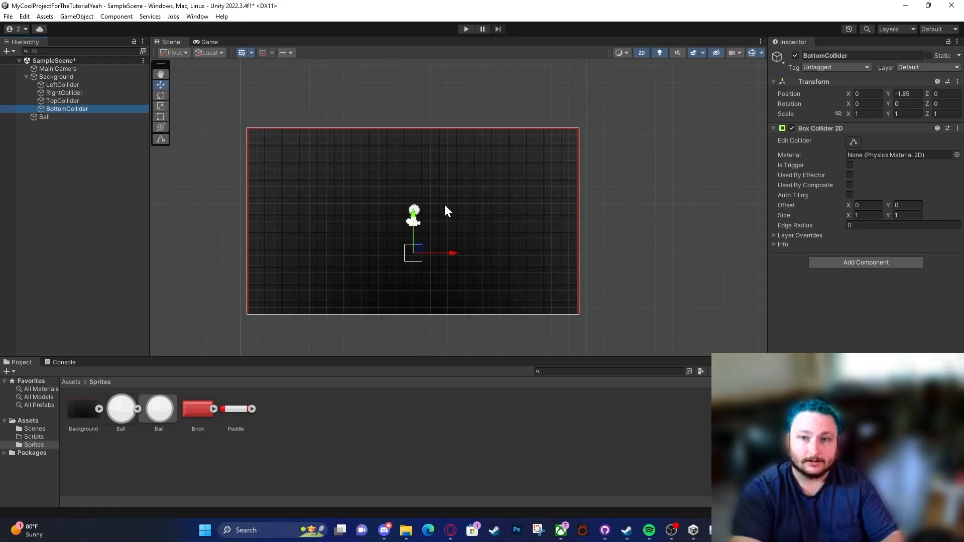
pyautogui.moveTo(416, 220); pyautogui.dragTo(415, 291)
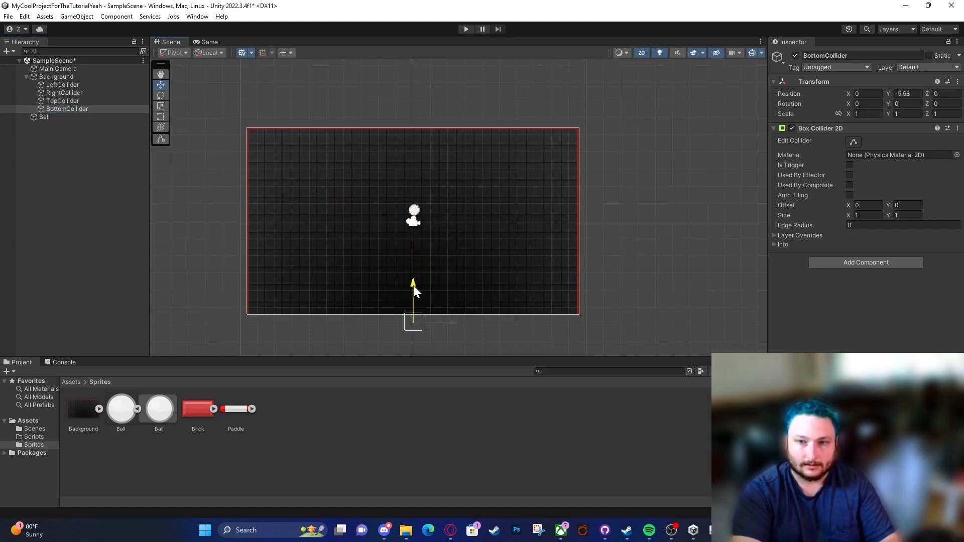
pyautogui.press('t')
pyautogui.press('r')
pyautogui.moveTo(453, 323); pyautogui.dragTo(813, 323)
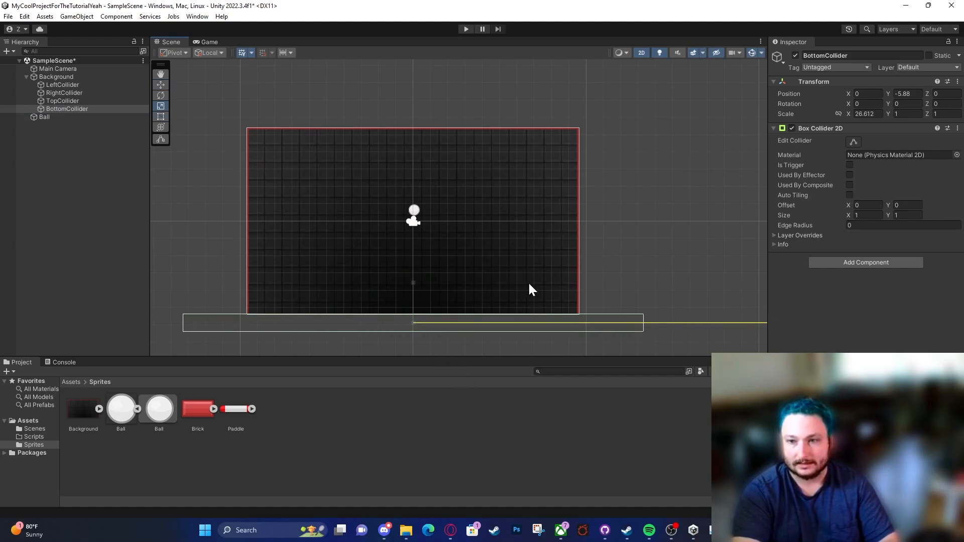
# Step: Examine how the four box colliders enclose the playfield and compare them with Background's Edge Collider 2D
pyautogui.keyDown('shift'); pyautogui.click(43, 83); pyautogui.keyUp('shift')
pyautogui.scroll(-3, 408, 160)
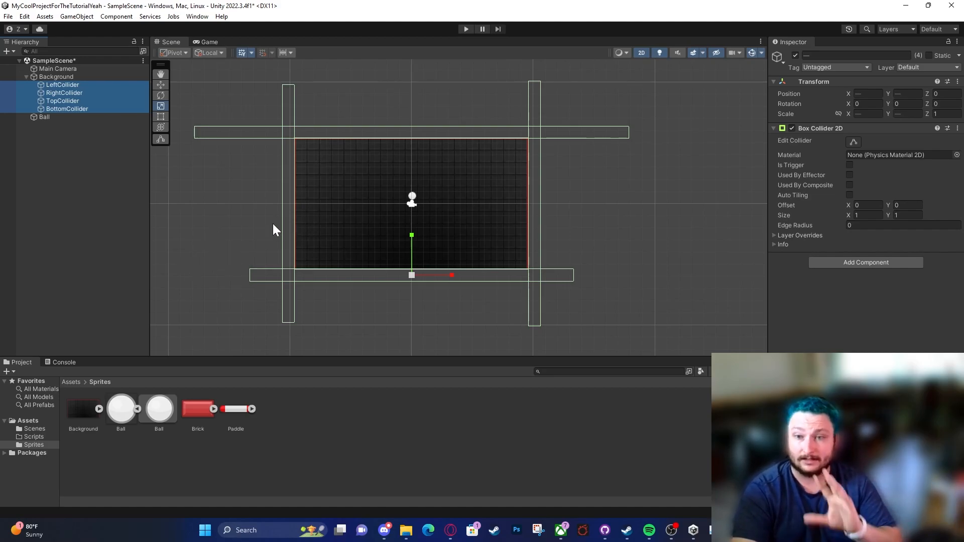
pyautogui.click(274, 237)
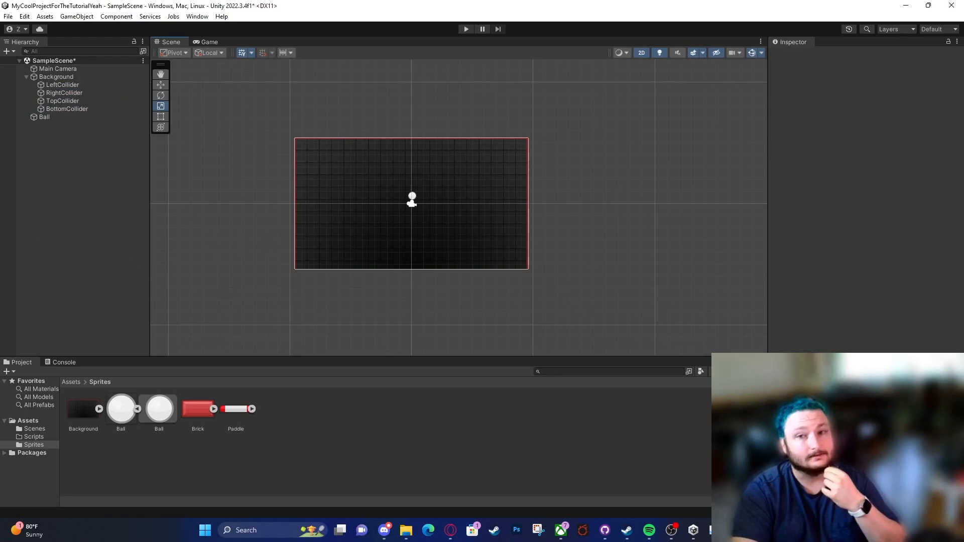
pyautogui.click(88, 78)
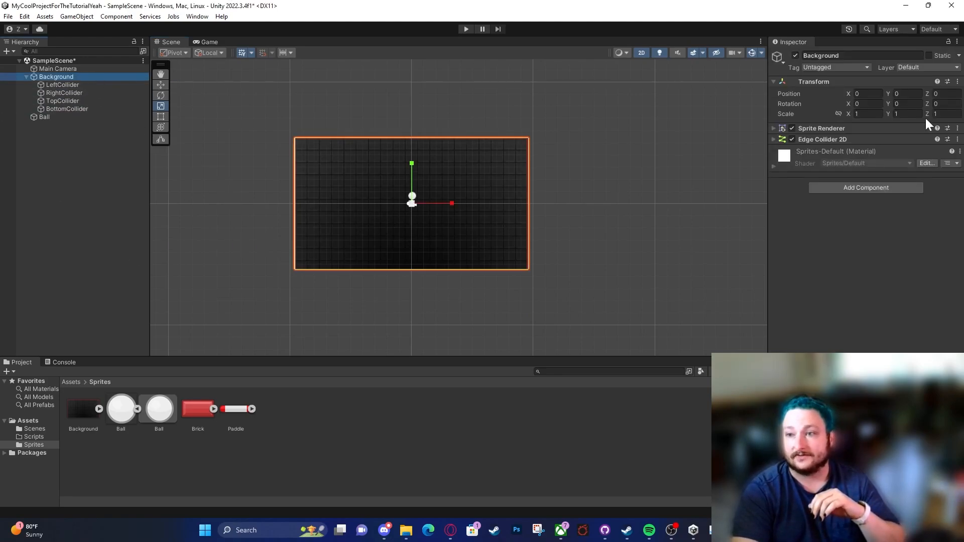
pyautogui.scroll(2, 319, 168)
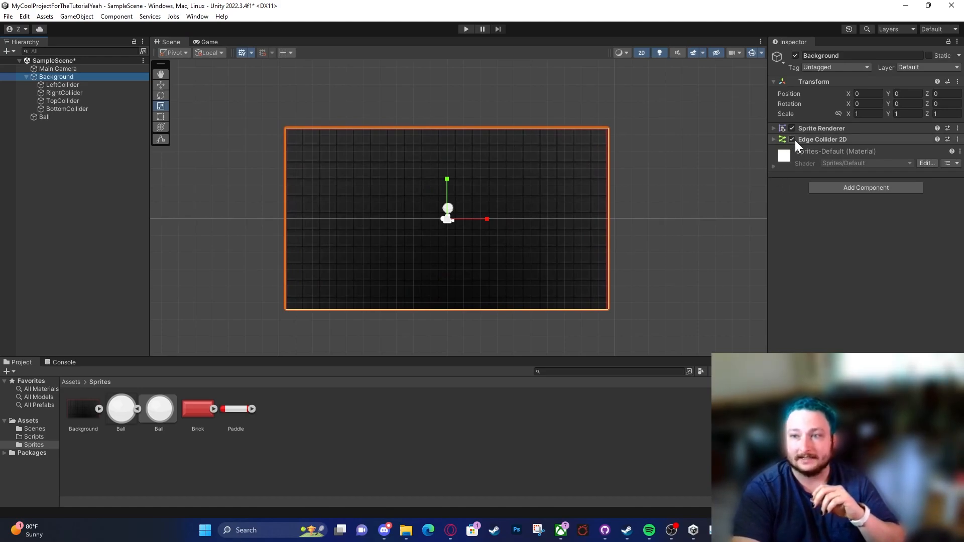
pyautogui.click(107, 86)
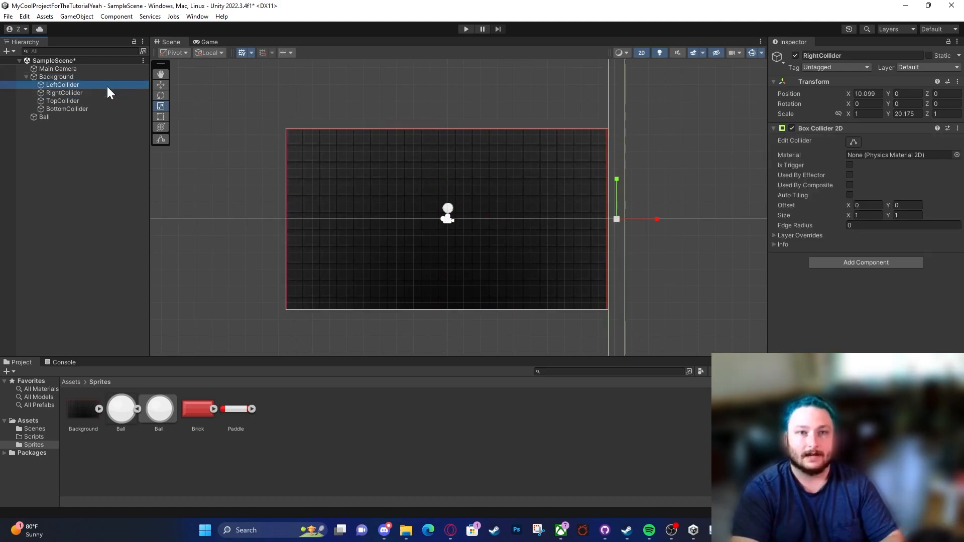
pyautogui.keyDown('shift'); pyautogui.click(92, 108); pyautogui.keyUp('shift')
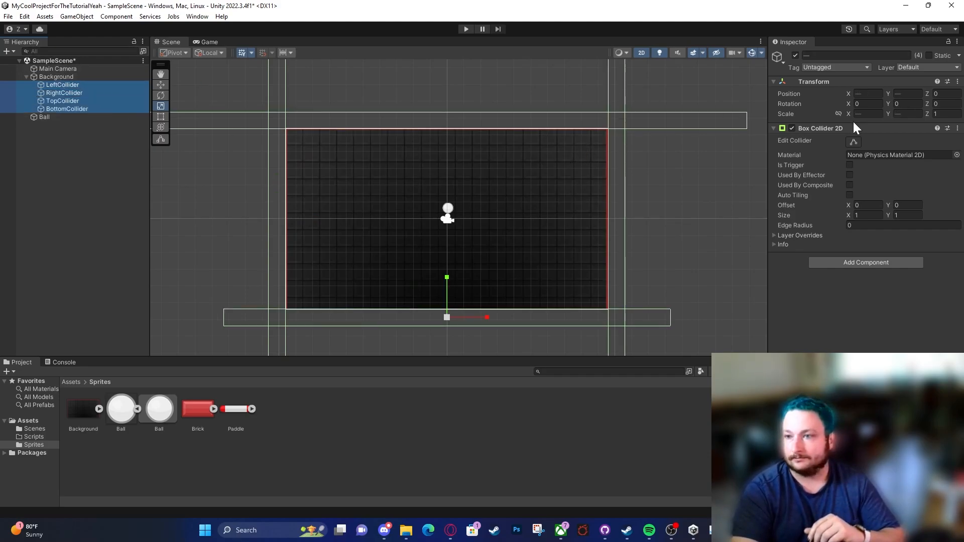
pyautogui.click(66, 77)
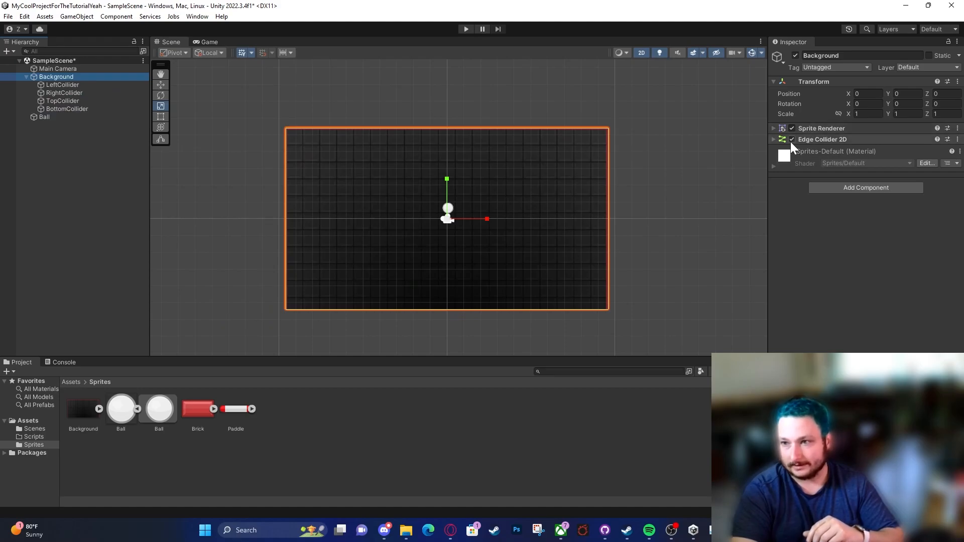
pyautogui.click(92, 84)
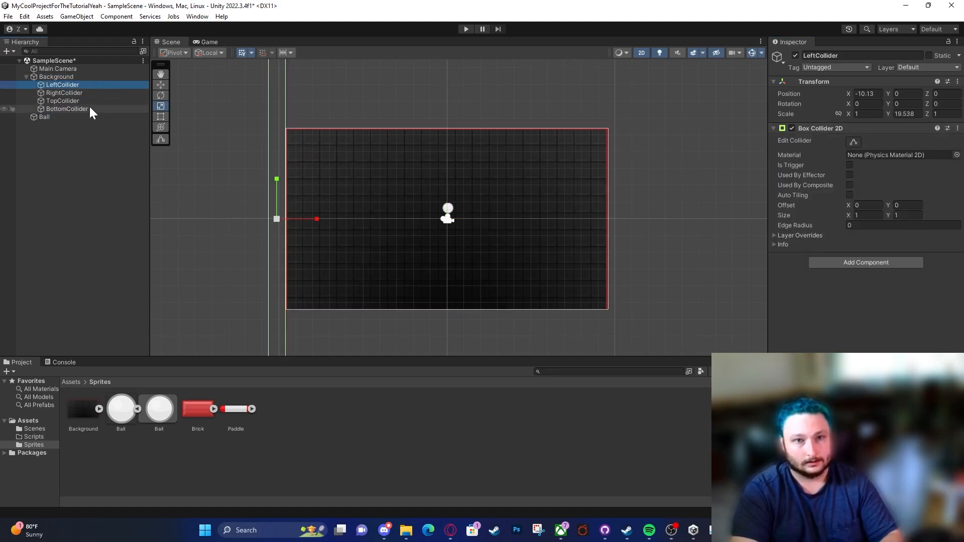
# Step: Disable the Edge Collider 2D on Background and remove the component
pyautogui.click(82, 77)
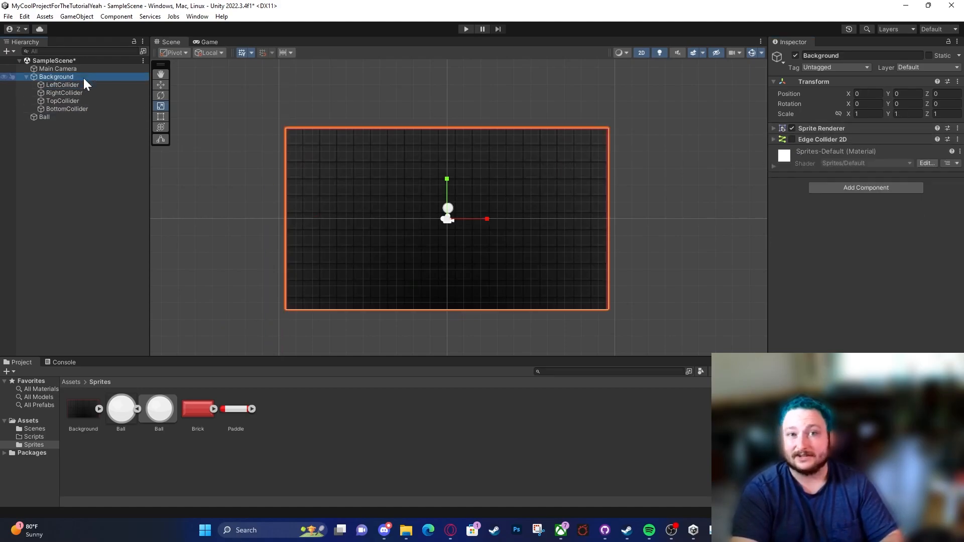
pyautogui.click(957, 139)
pyautogui.click(891, 163)
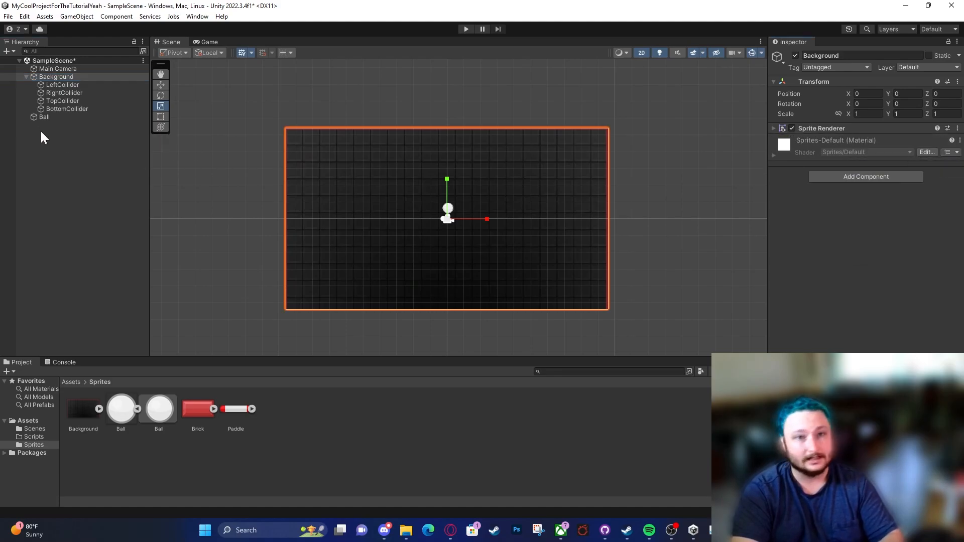
pyautogui.click(78, 92)
pyautogui.click(80, 83)
pyautogui.click(33, 76)
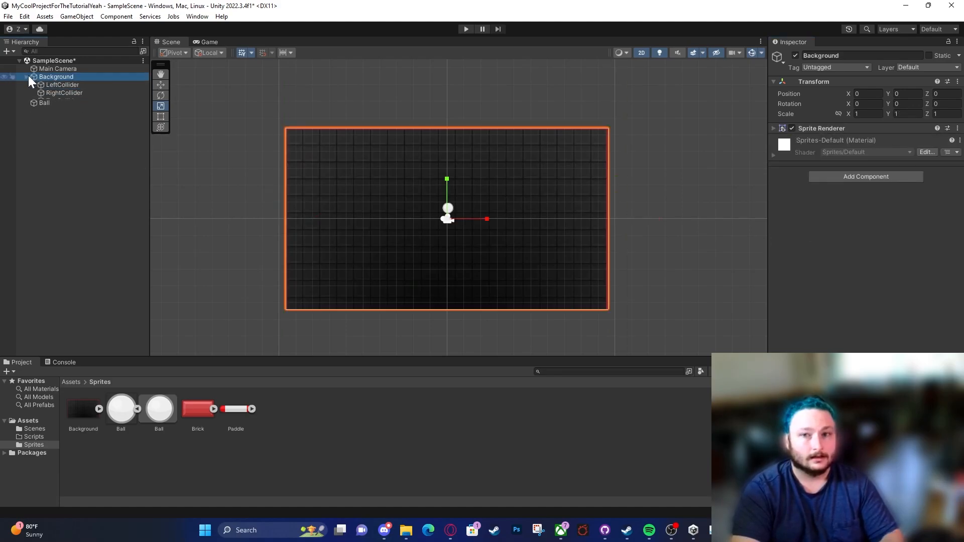
pyautogui.click(27, 76)
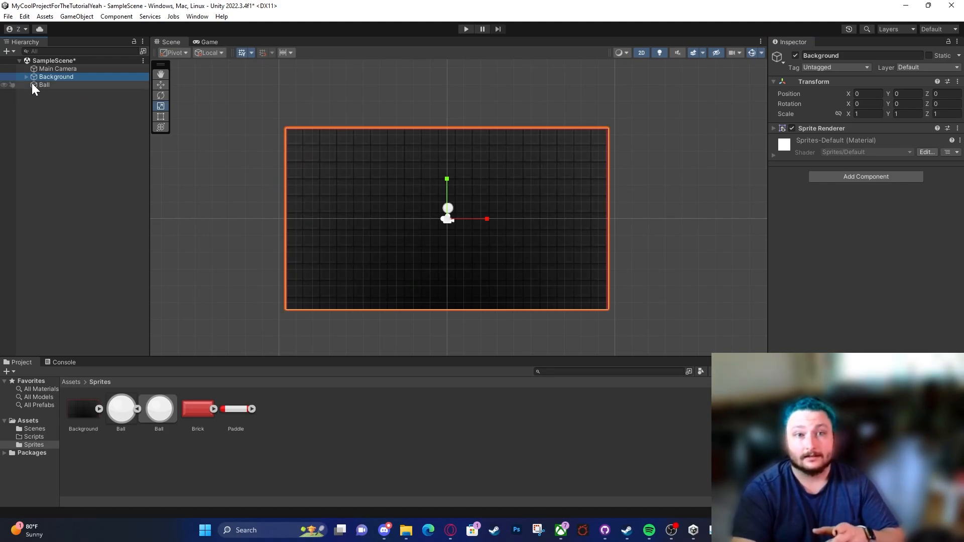
pyautogui.click(27, 76)
# Step: Run the scene in play mode to test how the ball lands on the box colliders, and stop it
pyautogui.click(471, 30)
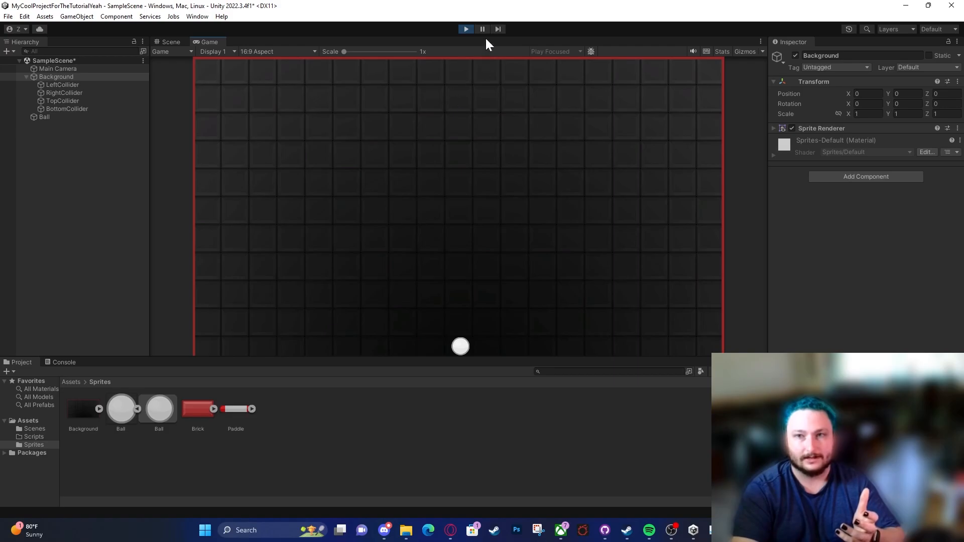
pyautogui.click(467, 29)
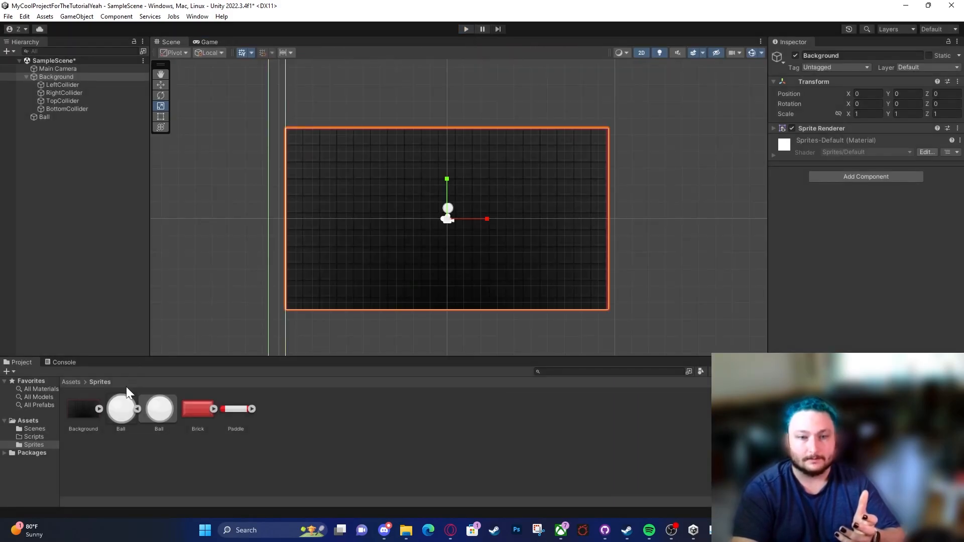
# Step: Create a new folder named Materials in the project's Assets folder
pyautogui.click(137, 409)
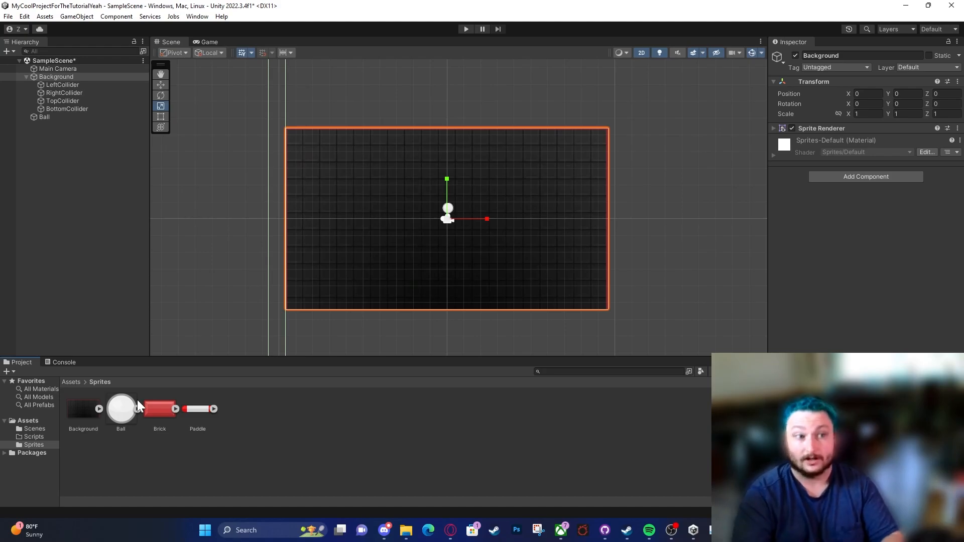
pyautogui.click(43, 423)
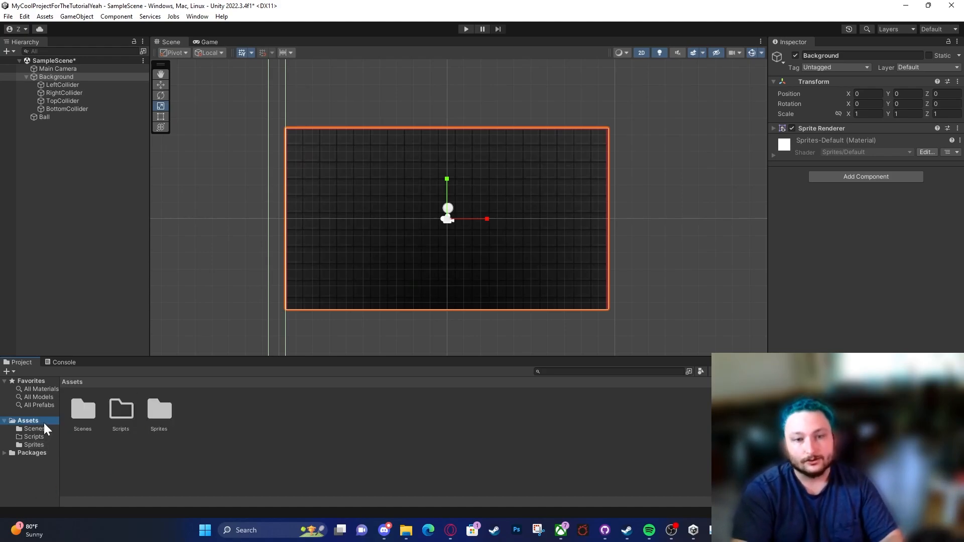
pyautogui.rightClick(207, 448)
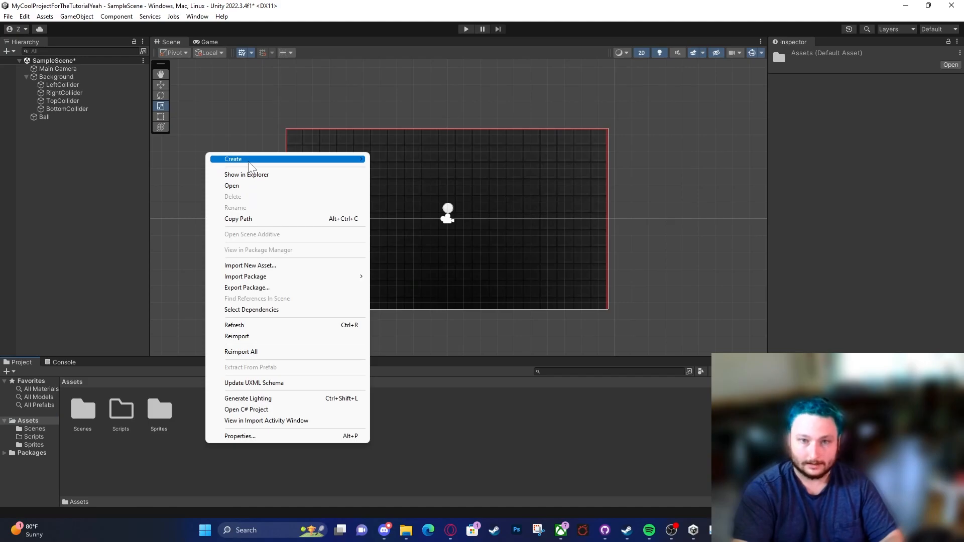
pyautogui.moveTo(249, 160)
pyautogui.click(391, 60)
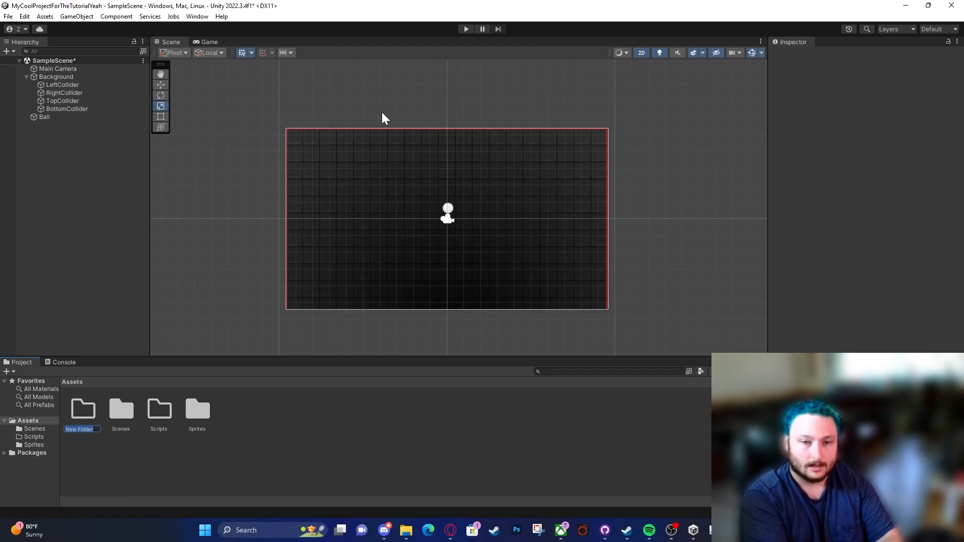
pyautogui.write('Materials')
pyautogui.press('Return')
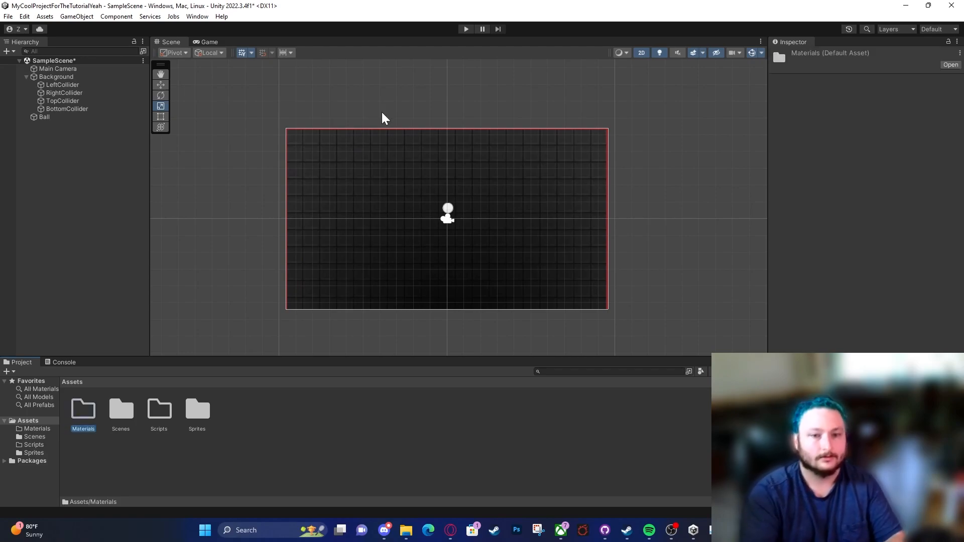
# Step: Create a Physics Material 2D named BallMaterial inside the Materials folder
pyautogui.doubleClick(81, 411)
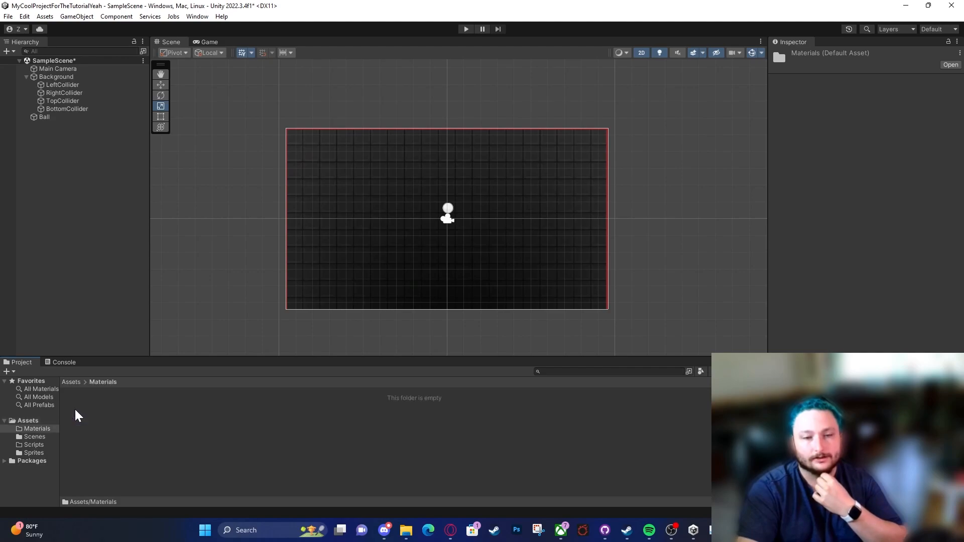
pyautogui.rightClick(115, 423)
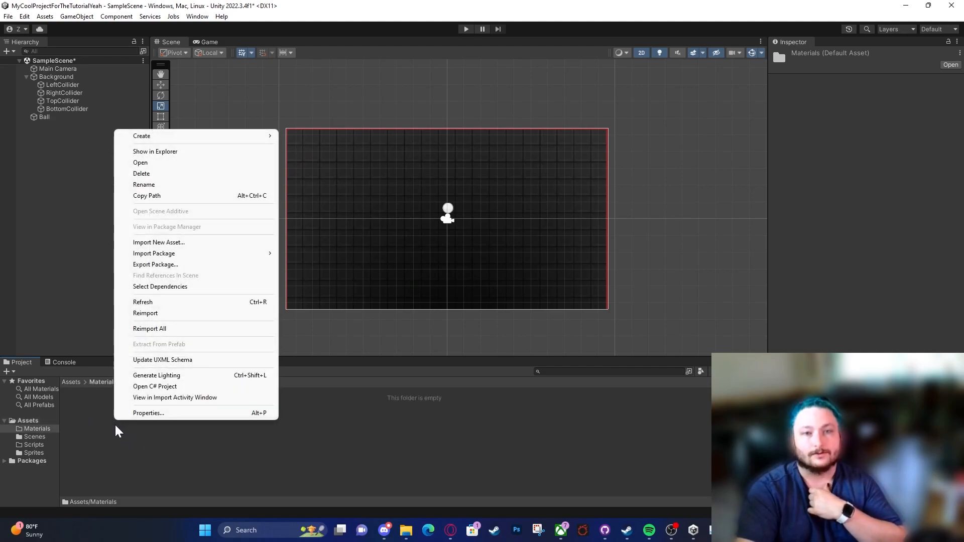
pyautogui.moveTo(163, 143)
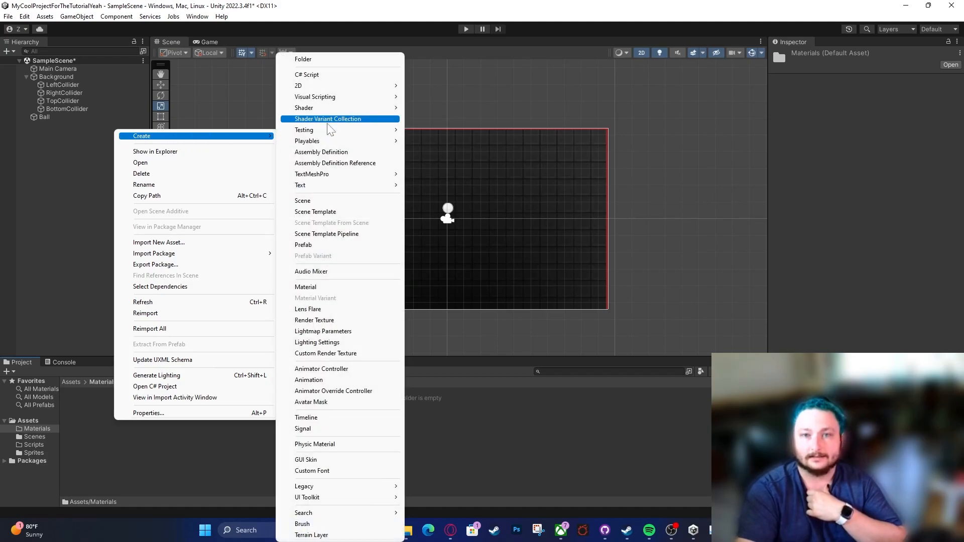
pyautogui.moveTo(330, 91)
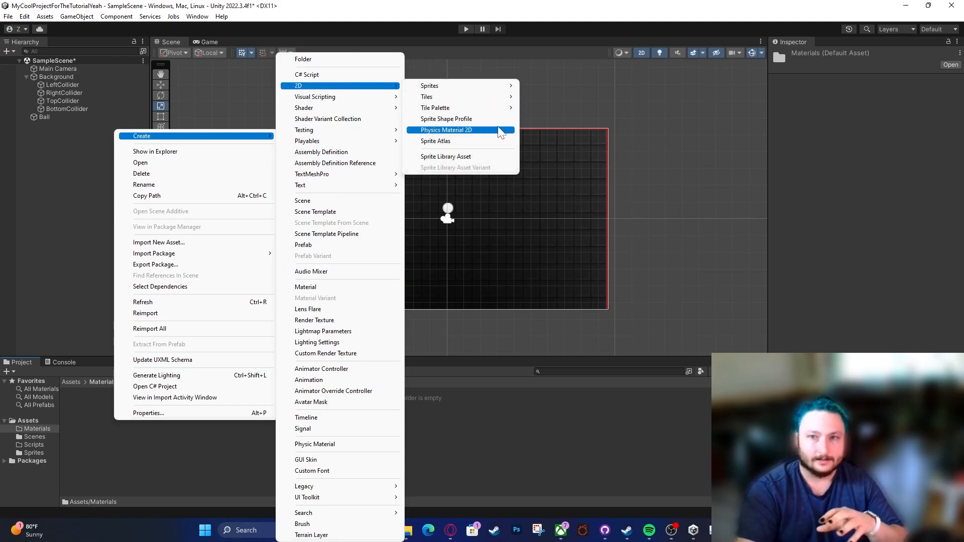
pyautogui.click(499, 131)
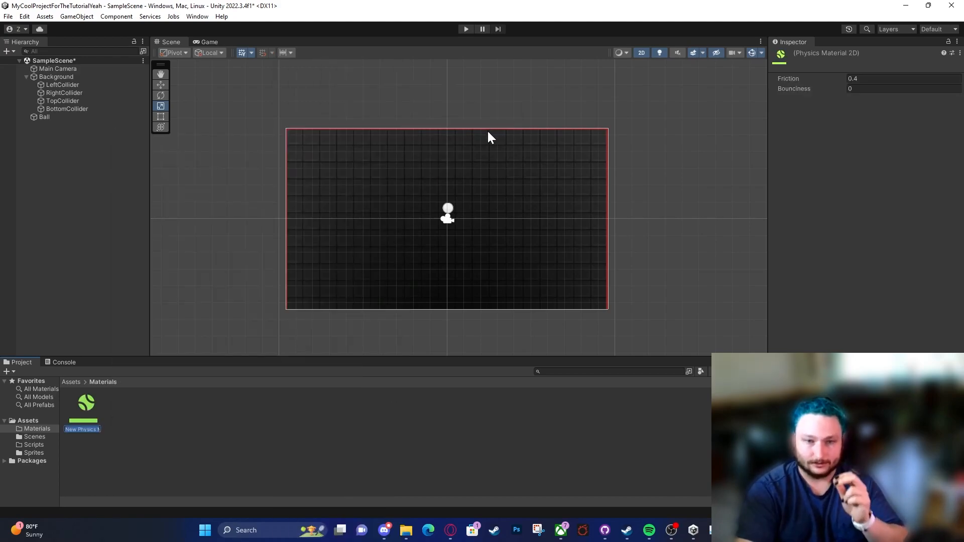
pyautogui.write('BallMaterial')
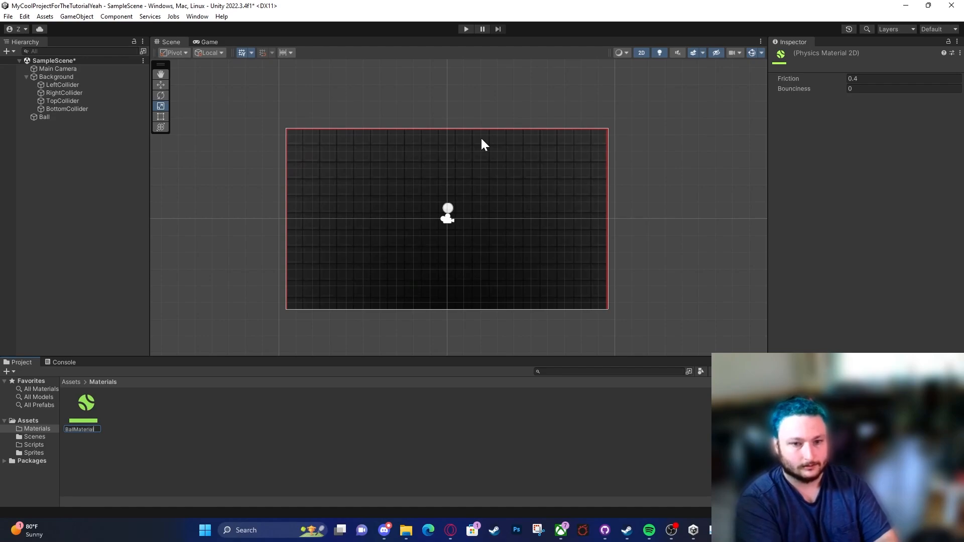
pyautogui.press('Return')
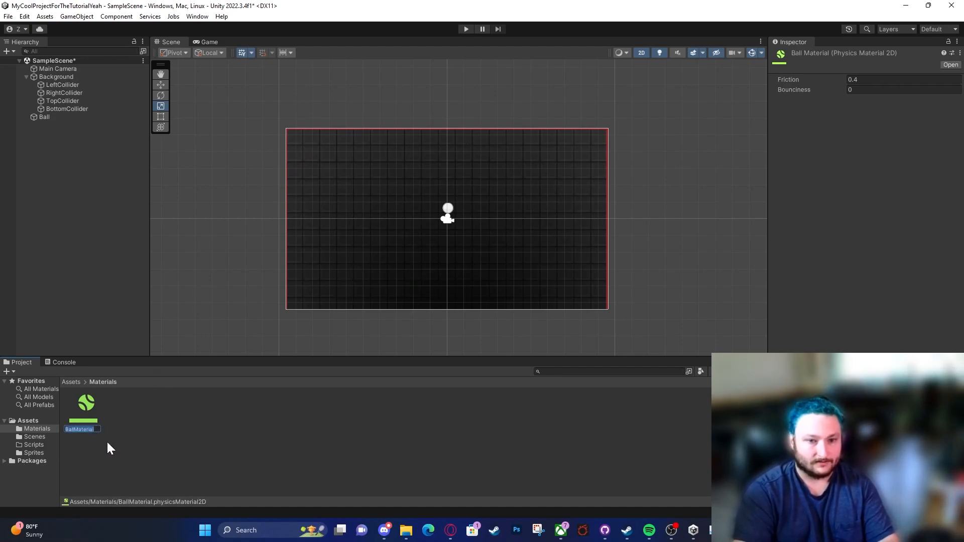
pyautogui.rightClick(83, 421)
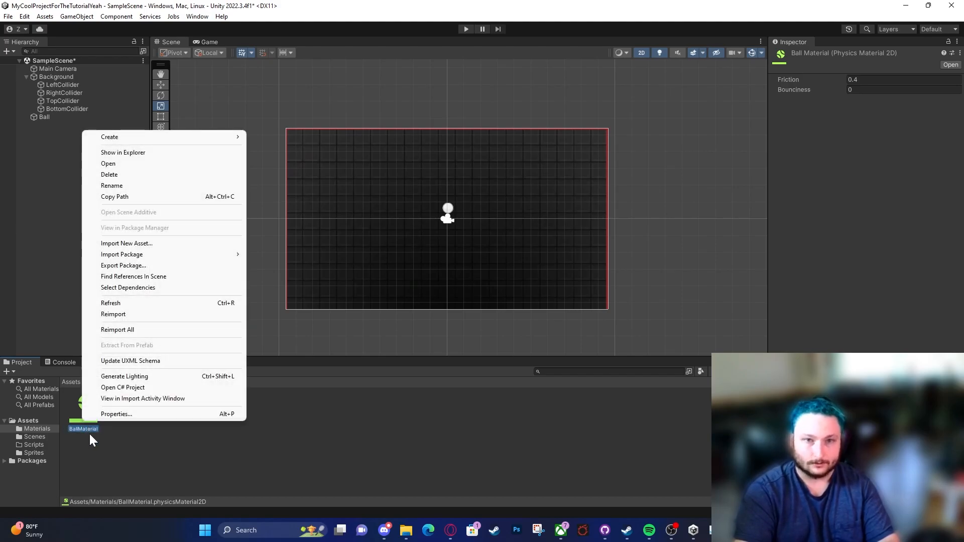
pyautogui.click(144, 444)
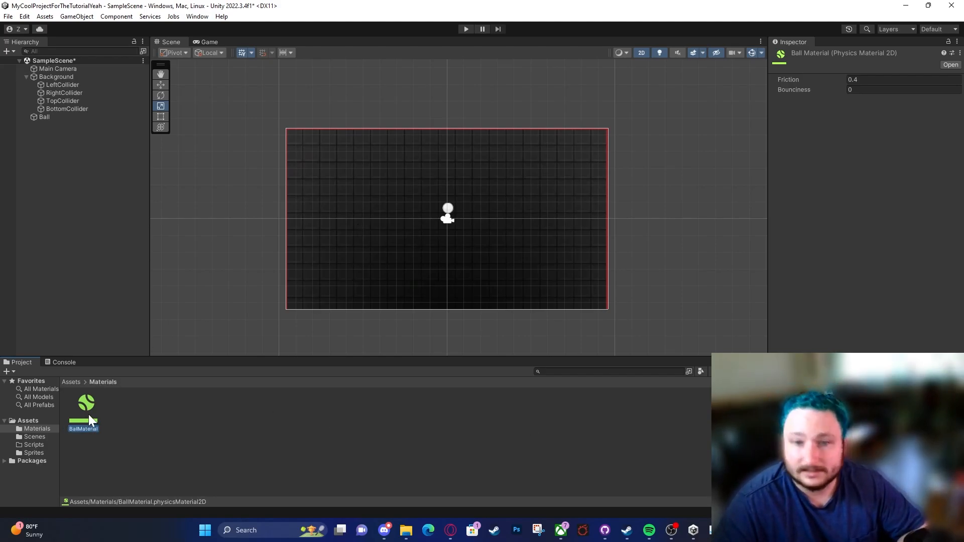
# Step: Set BallMaterial's friction to 0 and its bounciness to 1
pyautogui.click(862, 80)
pyautogui.write('0')
pyautogui.click(863, 89)
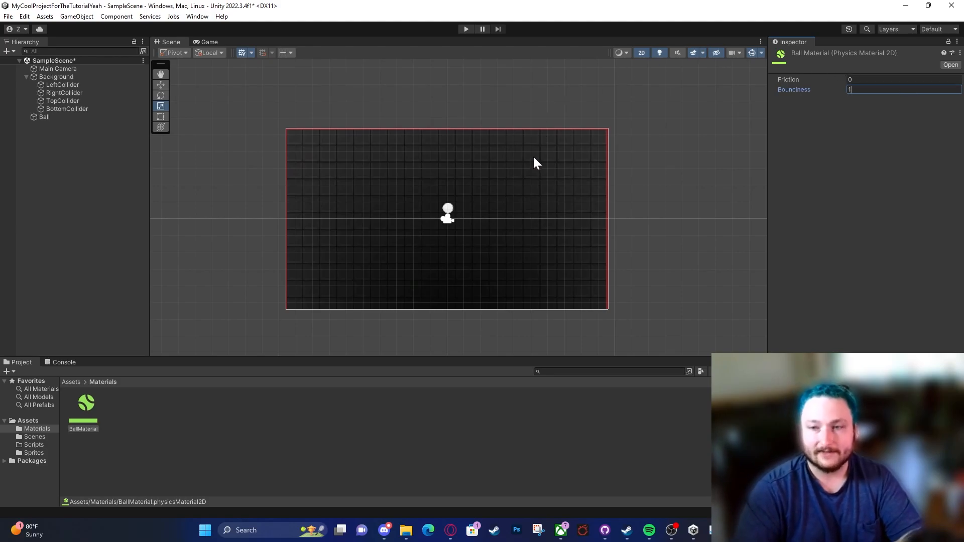
# Step: Assign BallMaterial as the physics material of the Ball's Rigidbody 2D
pyautogui.click(453, 207)
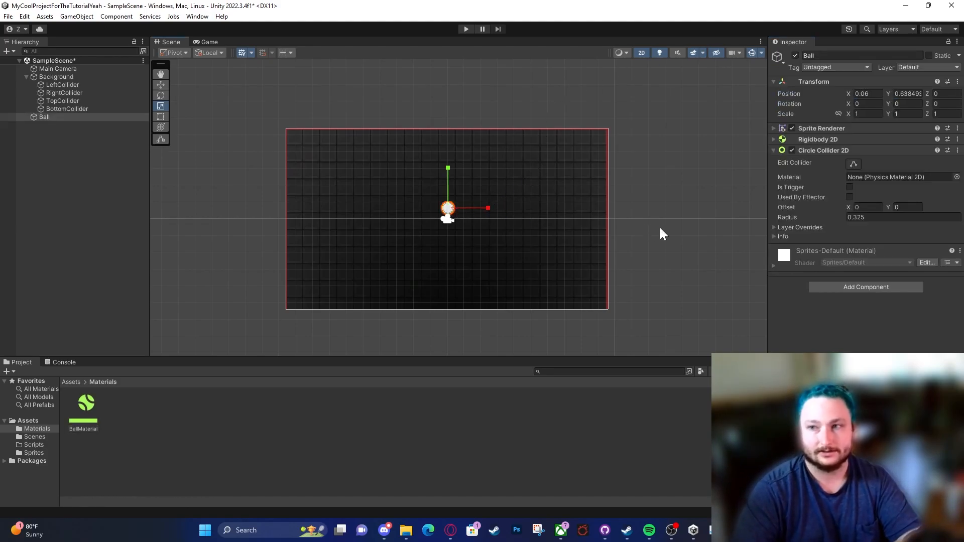
pyautogui.click(805, 140)
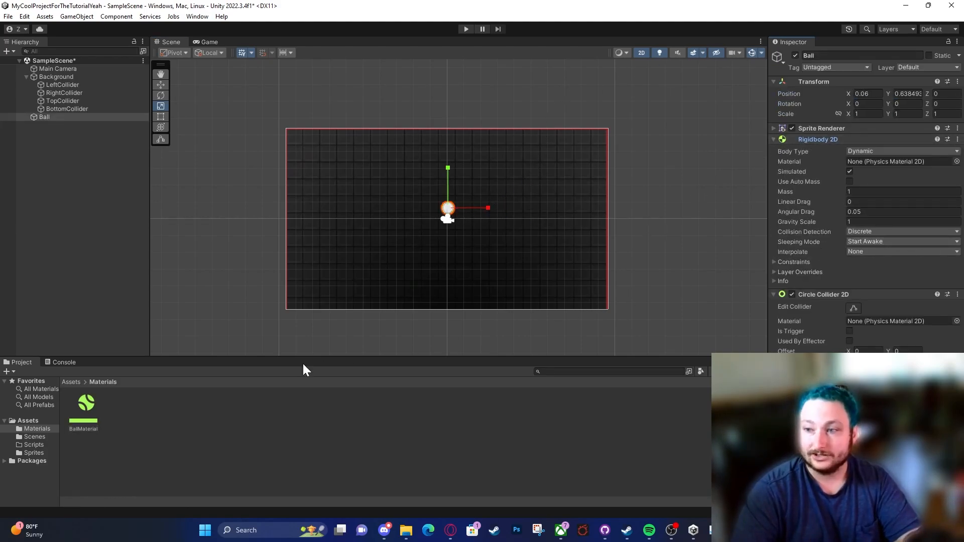
pyautogui.moveTo(85, 416); pyautogui.dragTo(870, 162)
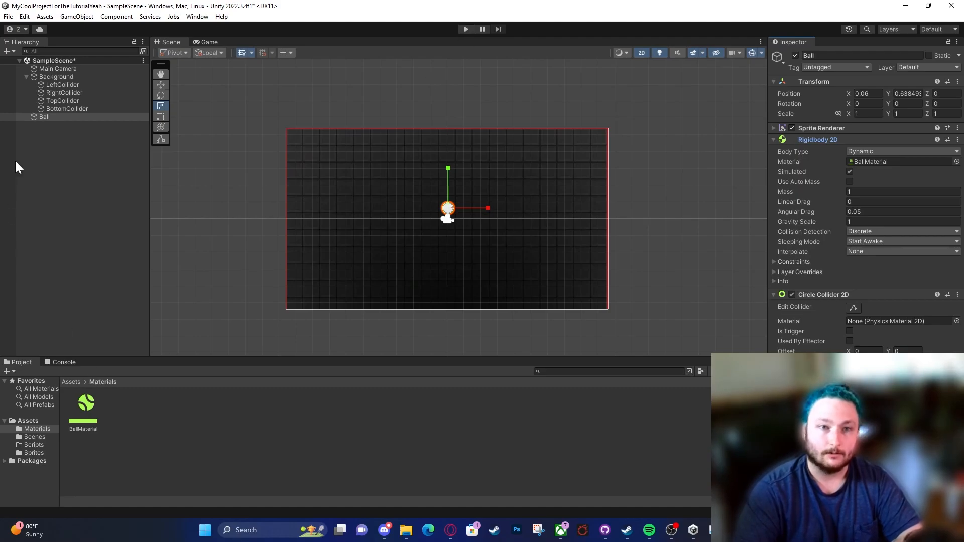
pyautogui.click(856, 163)
# Step: Run the scene in play mode to test how the ball bounces with BallMaterial
pyautogui.click(466, 29)
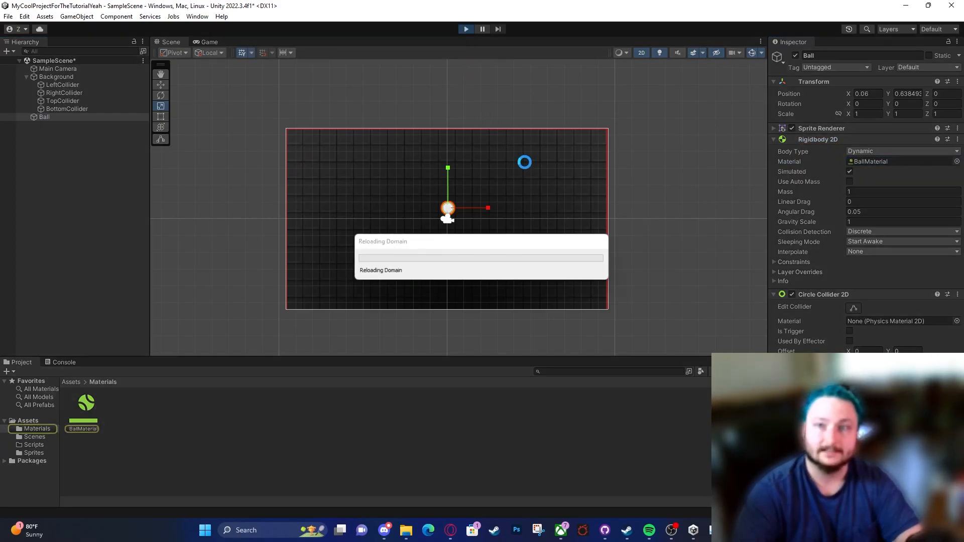